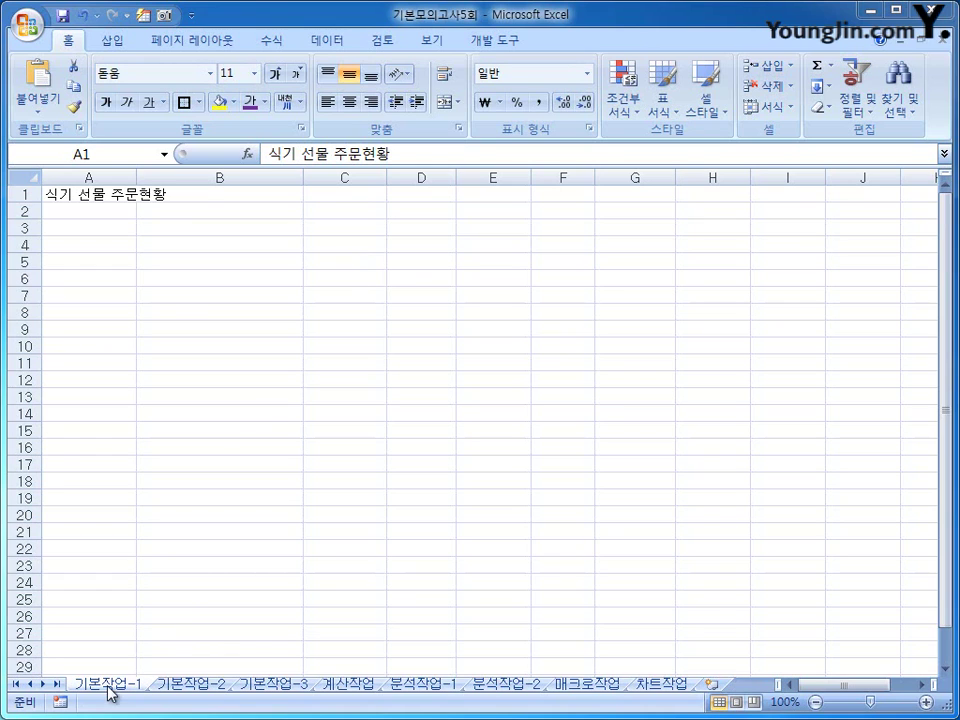
# On sheet 기본작업-2, set the horizontal alignment of title range A1:H1 to center across selection (선택 영역의 가운데로)
pyautogui.hotkey('ctrl', 'c')
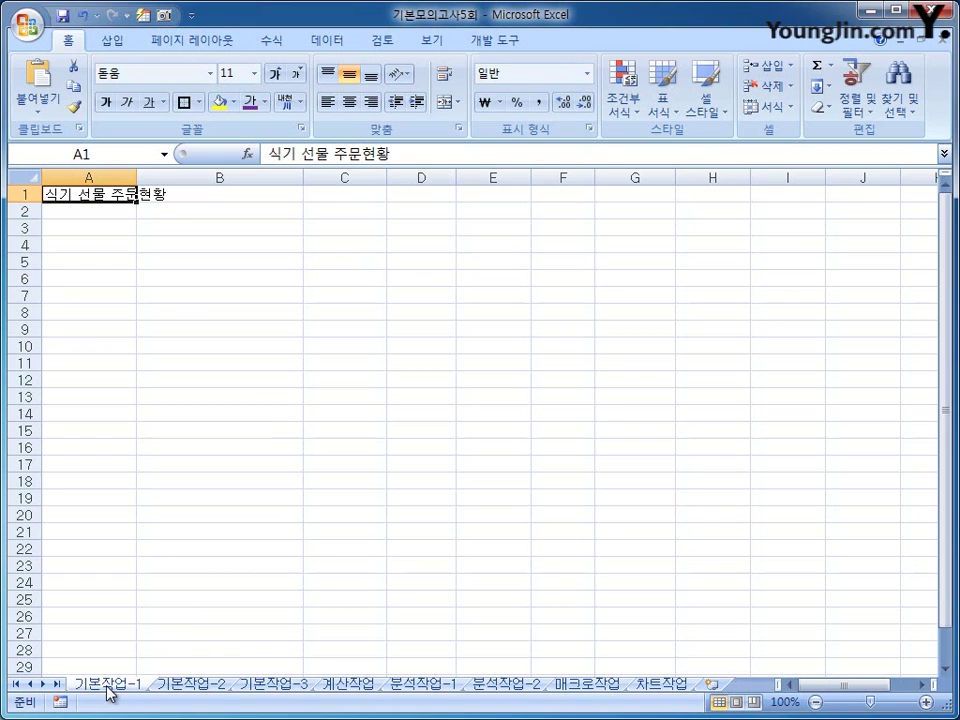
pyautogui.click(177, 692)
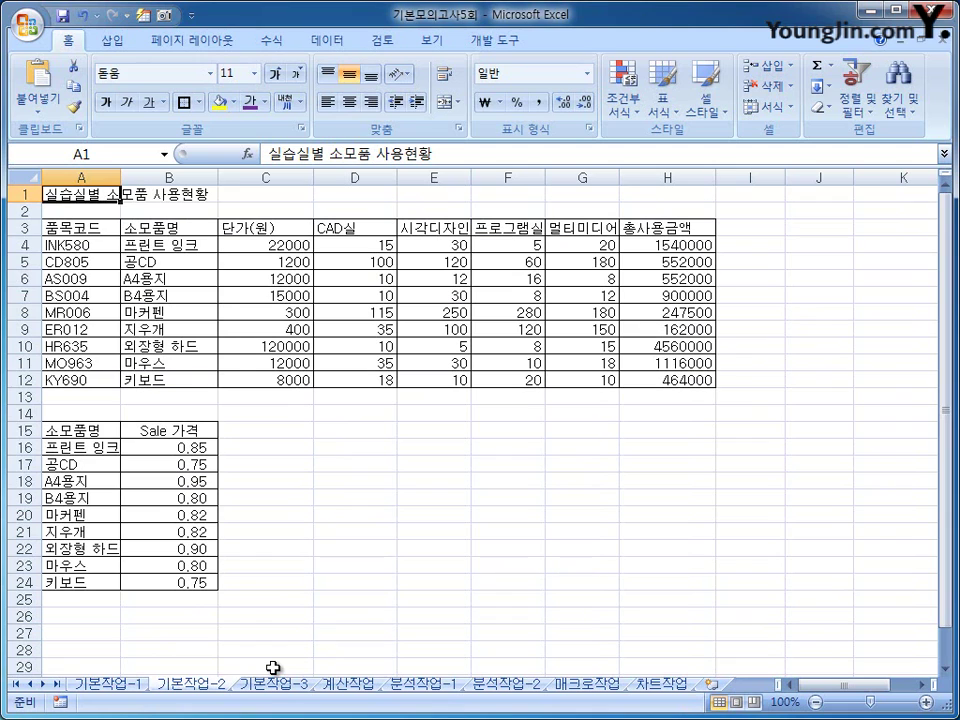
pyautogui.moveTo(55, 195); pyautogui.dragTo(641, 194)
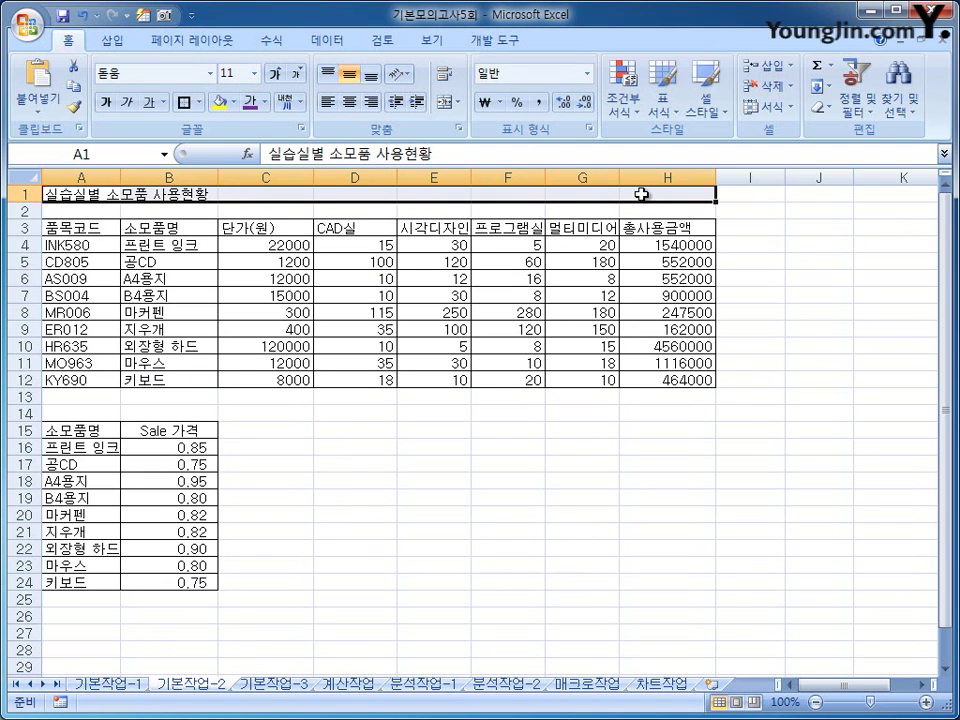
pyautogui.rightClick(600, 196)
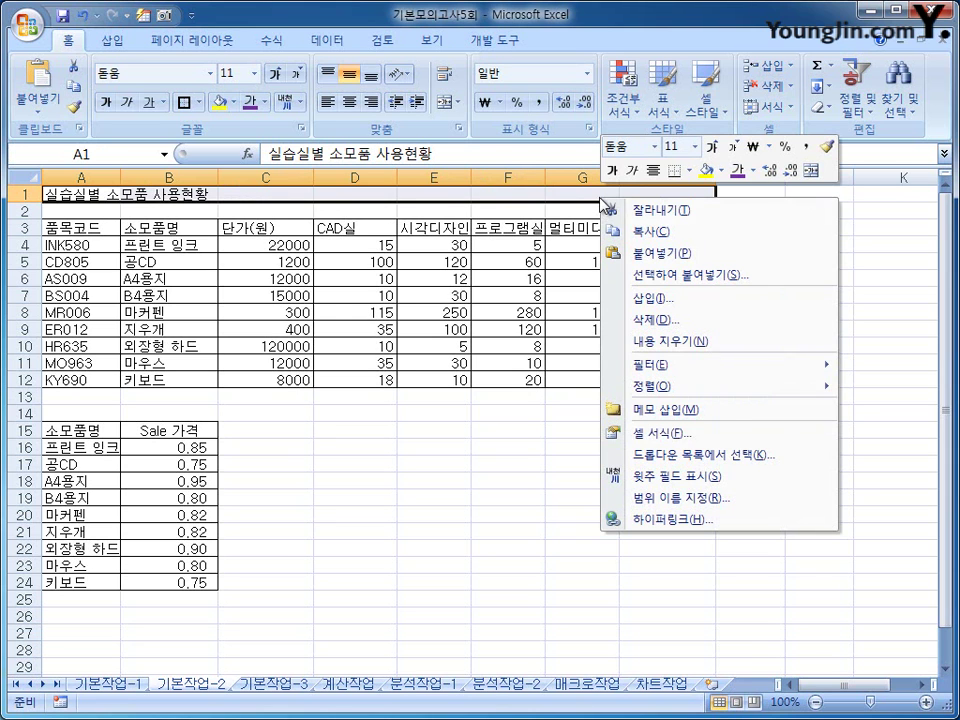
pyautogui.click(742, 435)
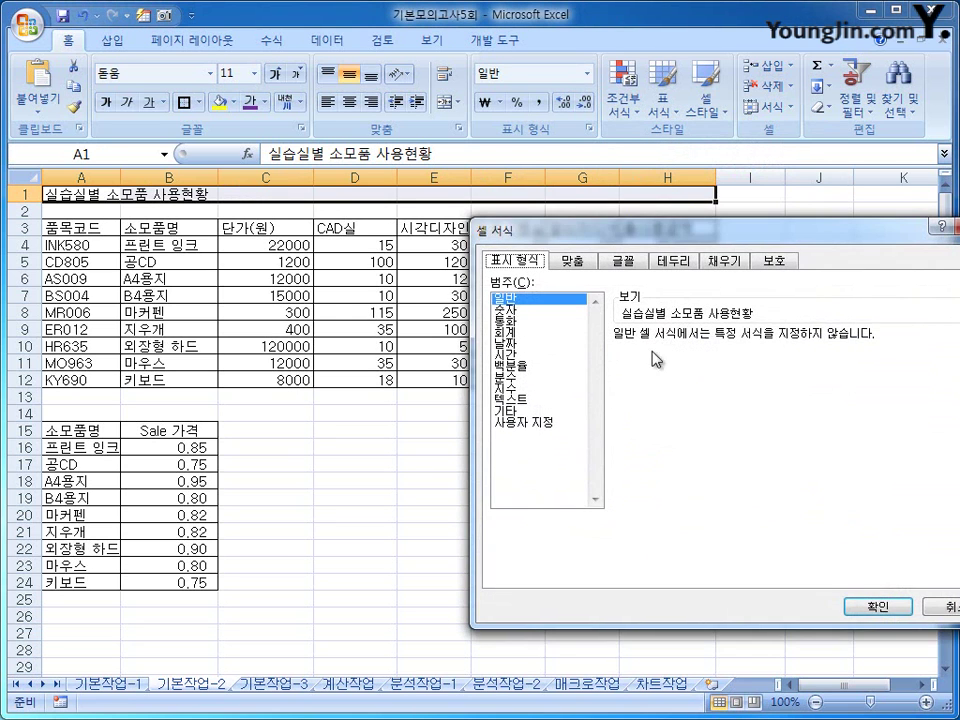
pyautogui.moveTo(579, 231); pyautogui.dragTo(340, 232)
pyautogui.click(331, 259)
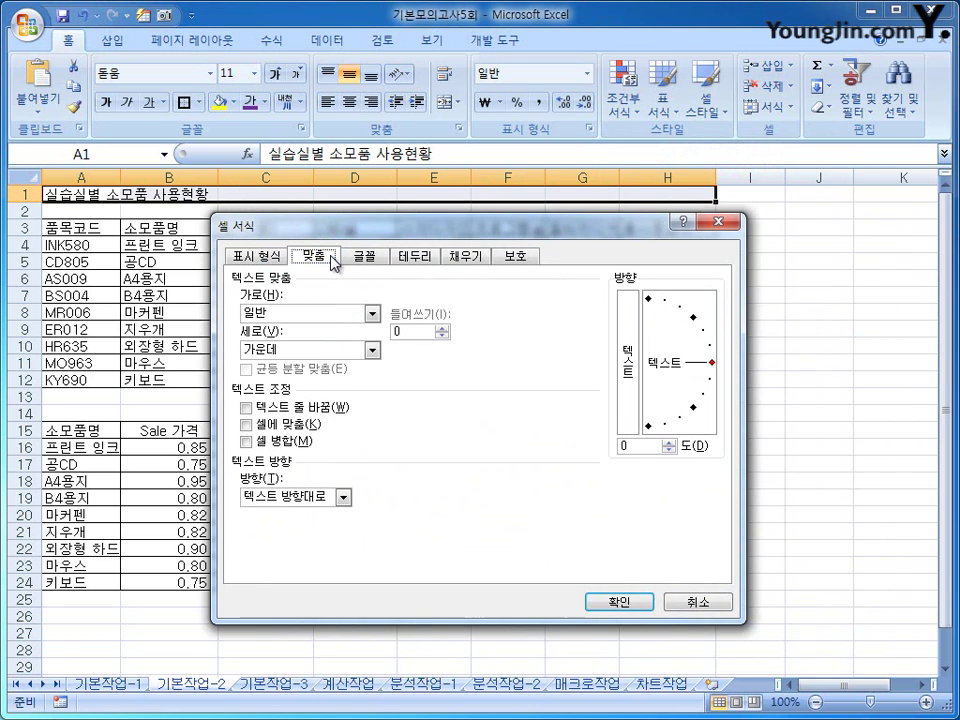
pyautogui.click(326, 318)
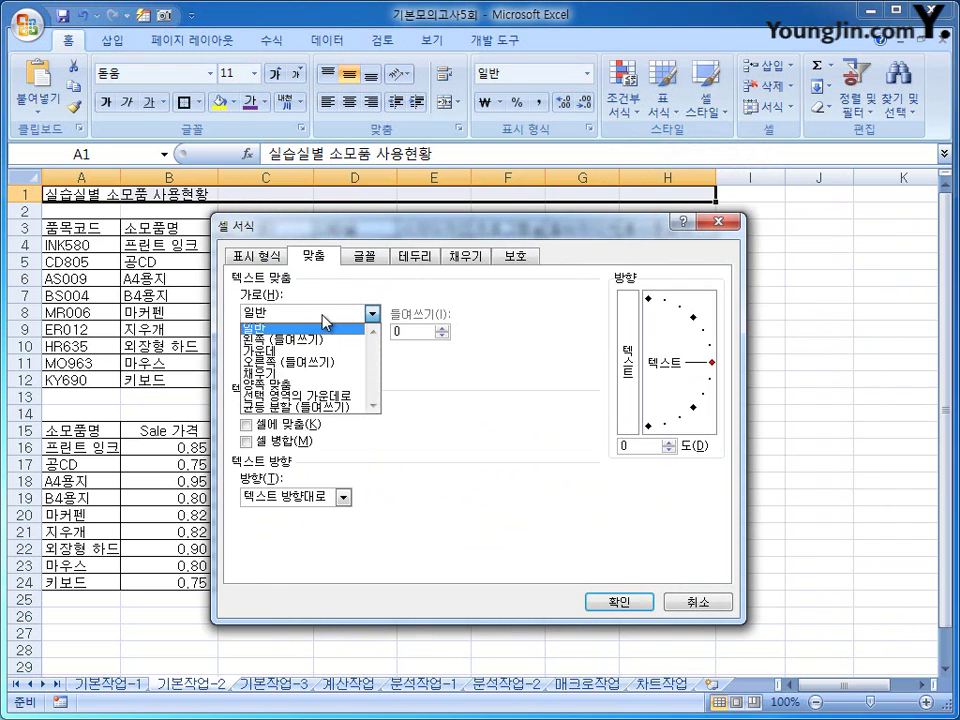
pyautogui.click(334, 396)
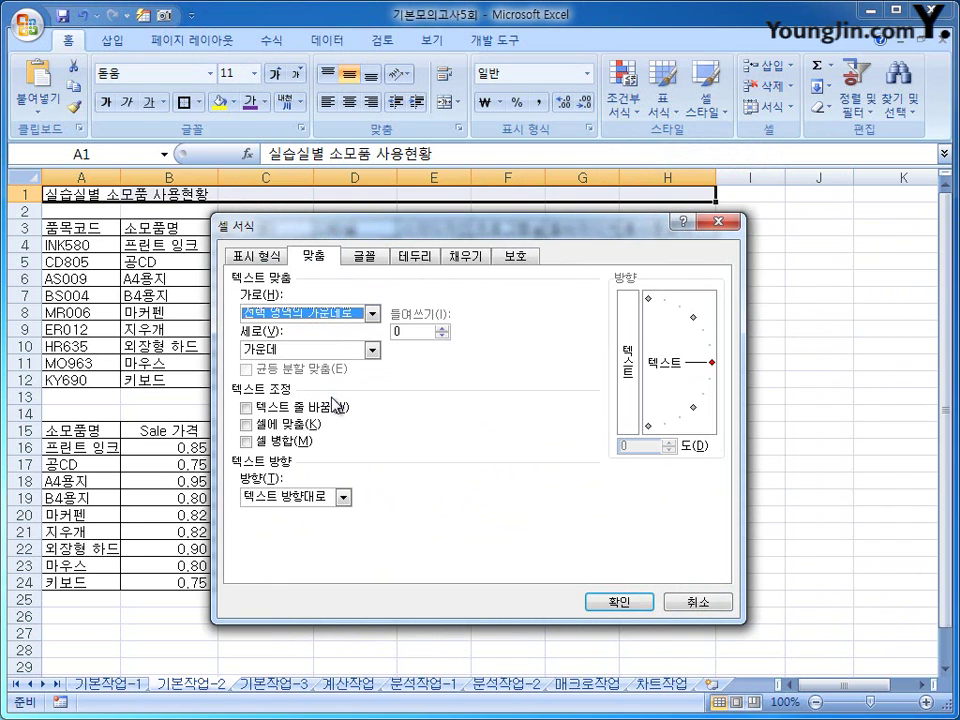
# Format the title in A1:H1 with the 궁서 font, size 16, bold (굵게), and apply the cell formatting
pyautogui.click(372, 258)
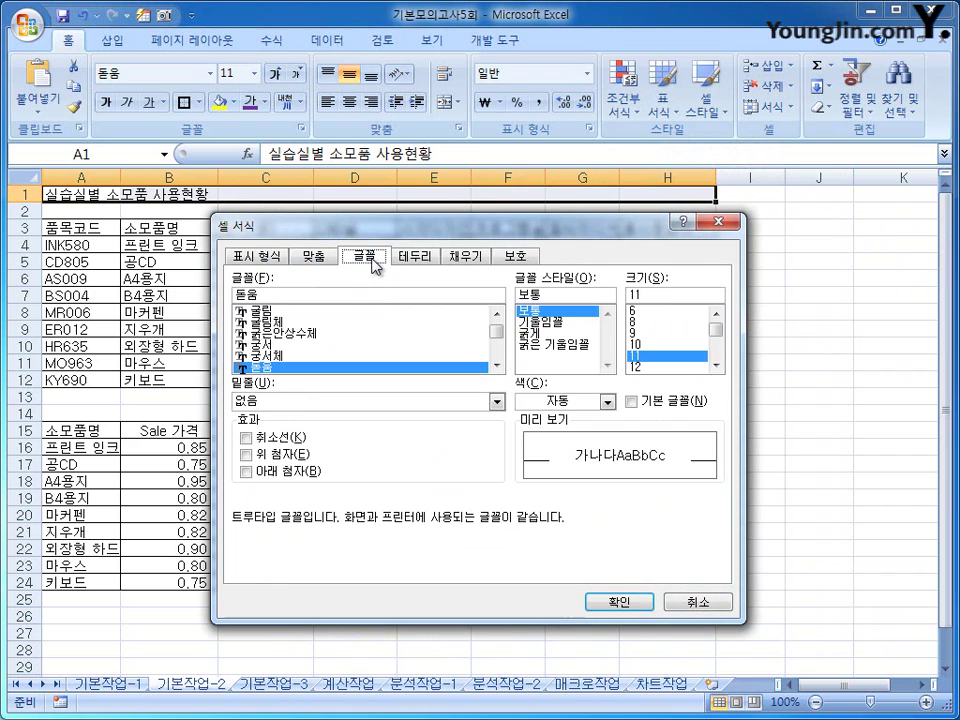
pyautogui.click(350, 355)
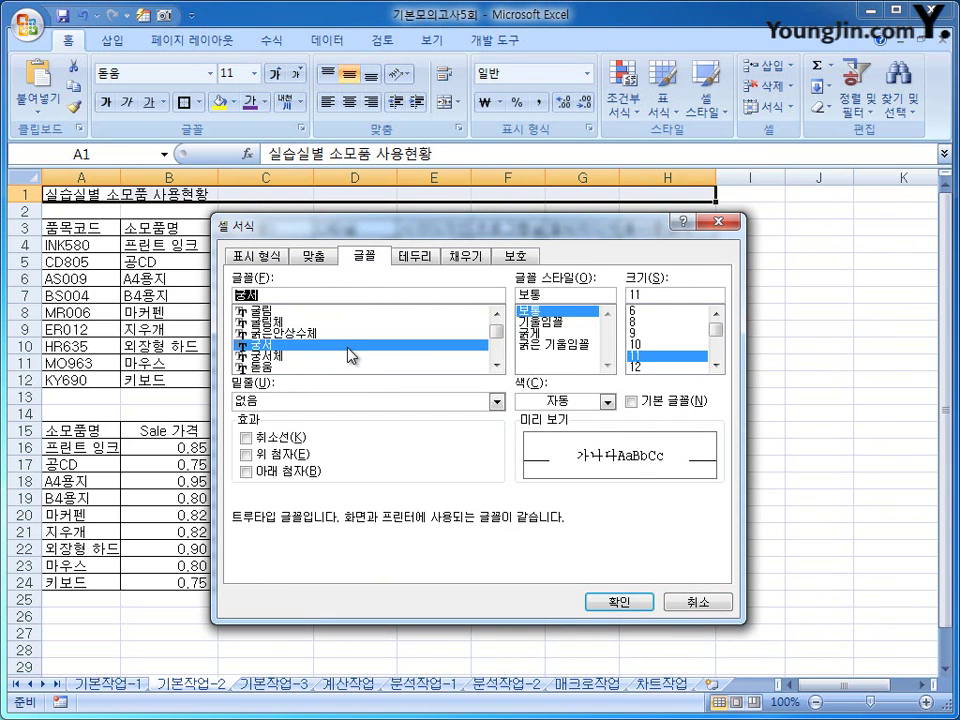
pyautogui.click(715, 366)
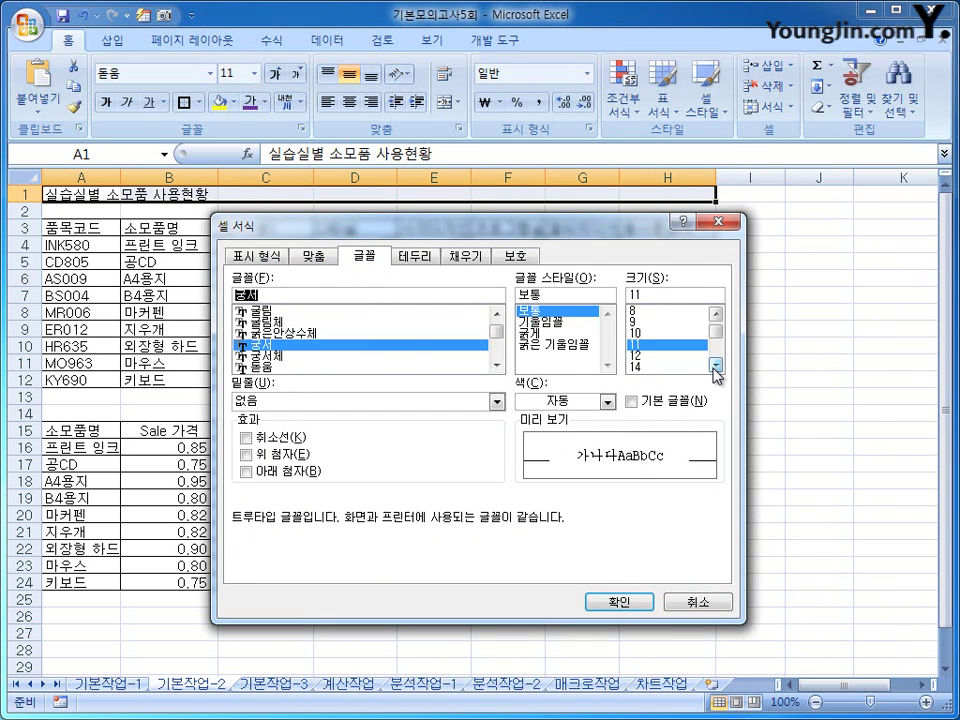
pyautogui.click(715, 366)
pyautogui.click(692, 368)
pyautogui.click(536, 332)
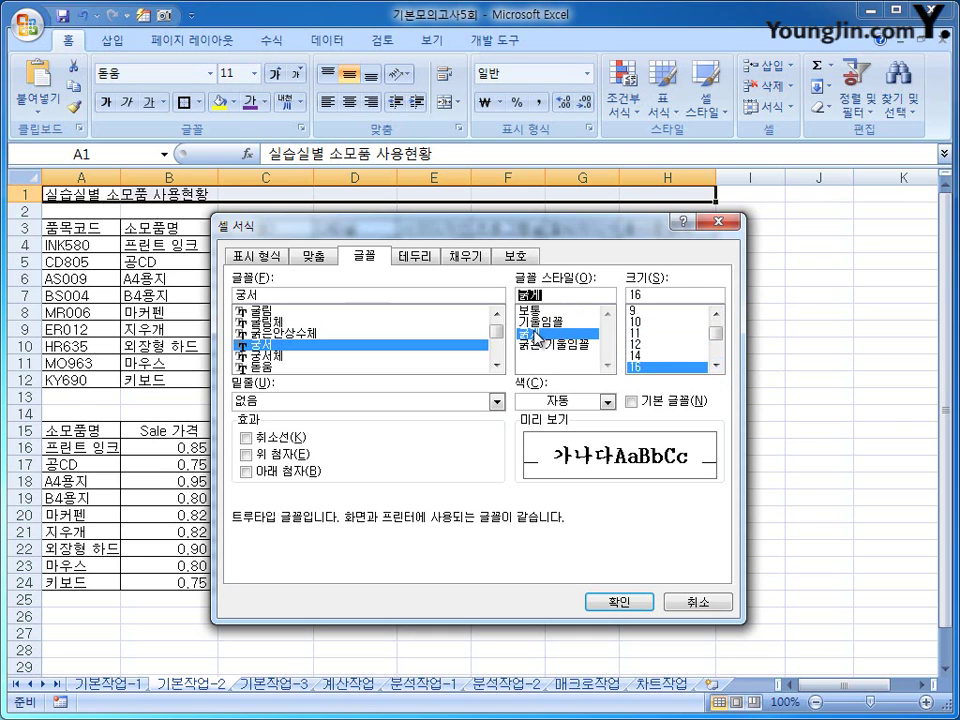
pyautogui.click(637, 601)
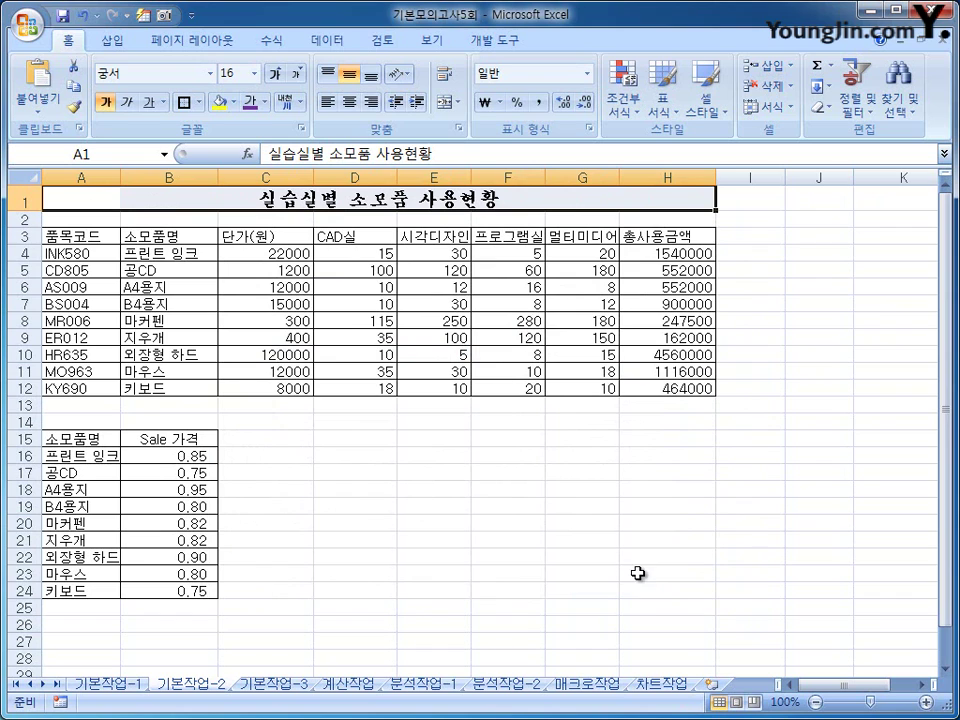
# Center the header cells A3:H3 horizontally (가운데) and enable shrink to fit (셀에 맞춤) for them
pyautogui.moveTo(92, 237); pyautogui.dragTo(658, 237)
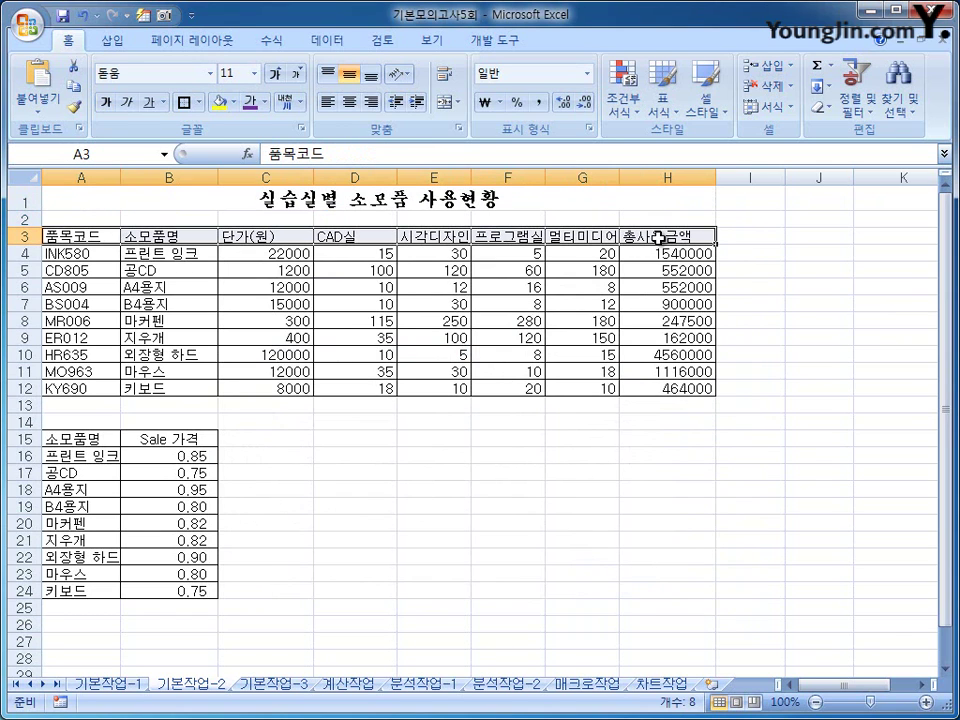
pyautogui.rightClick(626, 238)
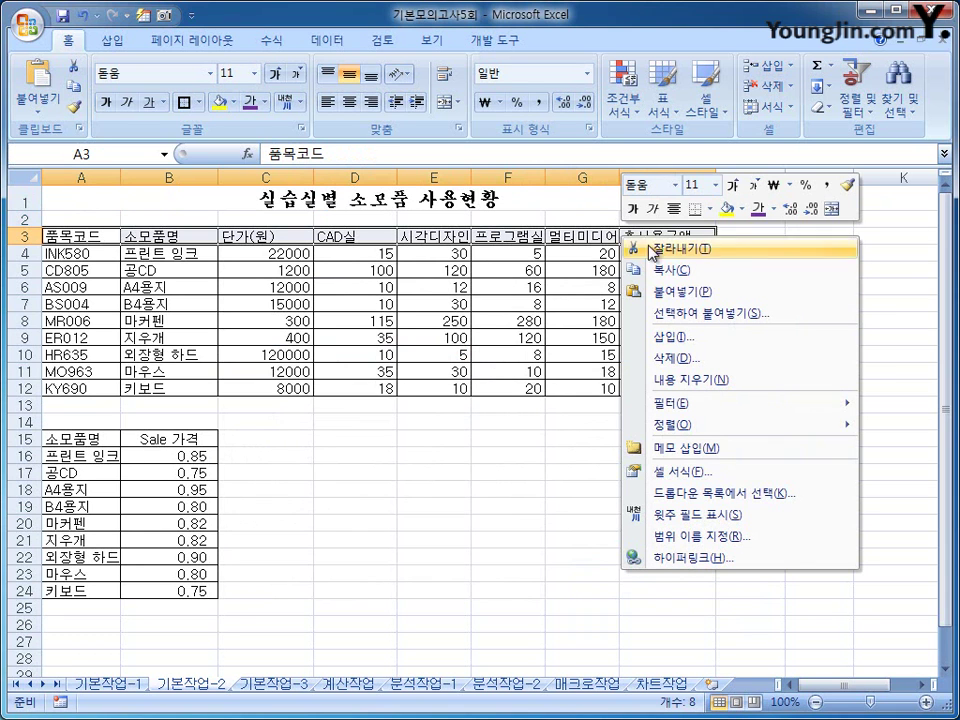
pyautogui.click(750, 472)
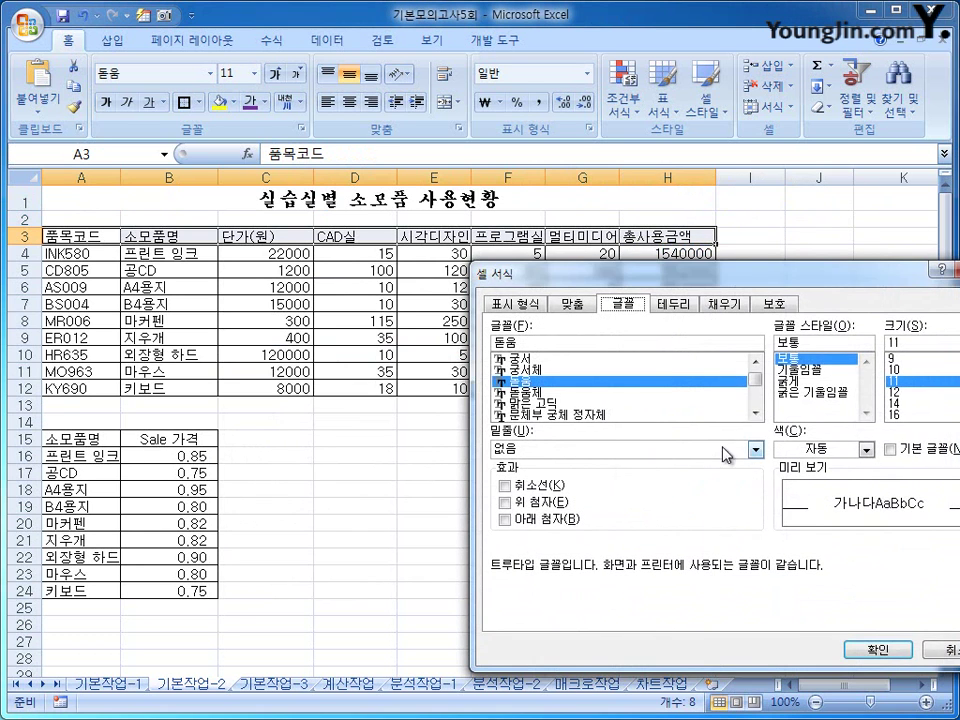
pyautogui.moveTo(650, 277); pyautogui.dragTo(407, 191)
pyautogui.click(331, 218)
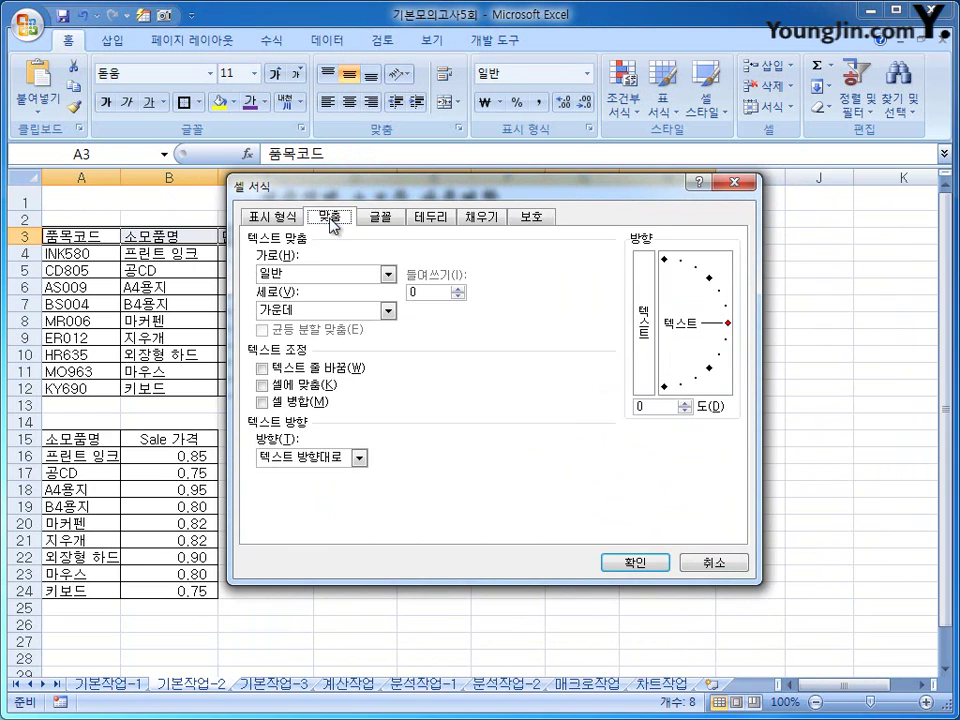
pyautogui.click(328, 390)
pyautogui.click(318, 273)
pyautogui.click(316, 312)
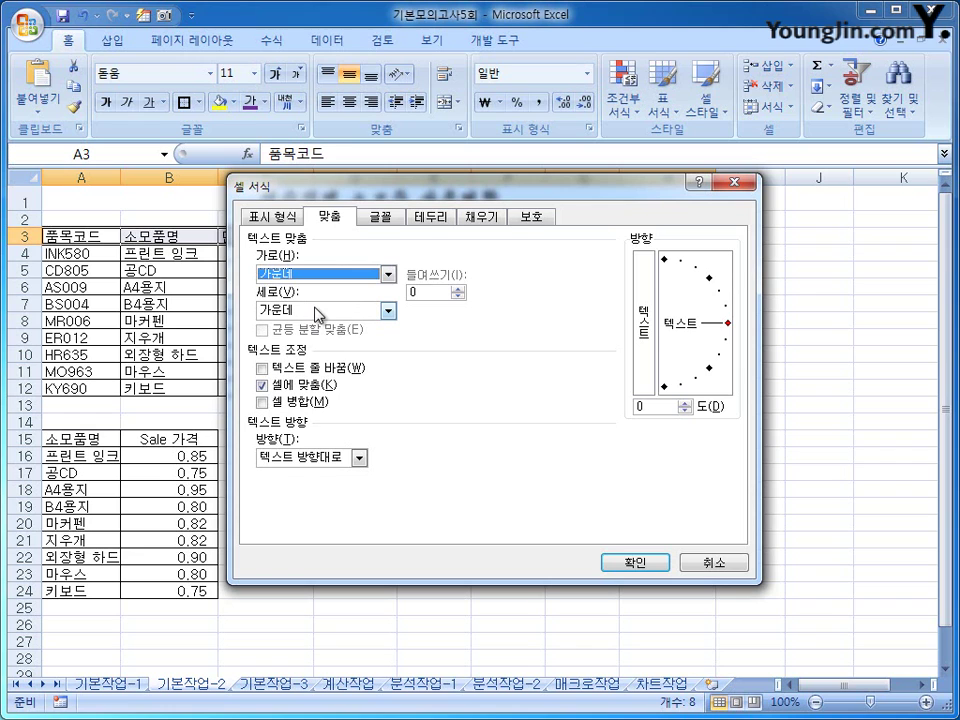
# Make the header row A3:H3 bold (굵게) at size 12 with a yellow background fill, and apply the formatting
pyautogui.click(384, 216)
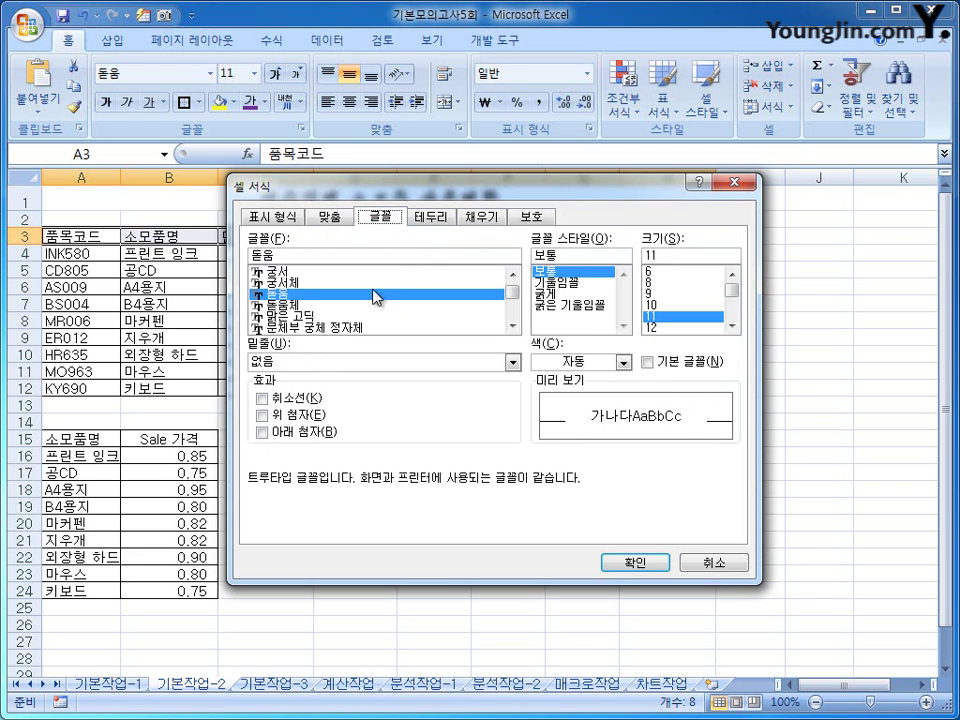
pyautogui.click(585, 294)
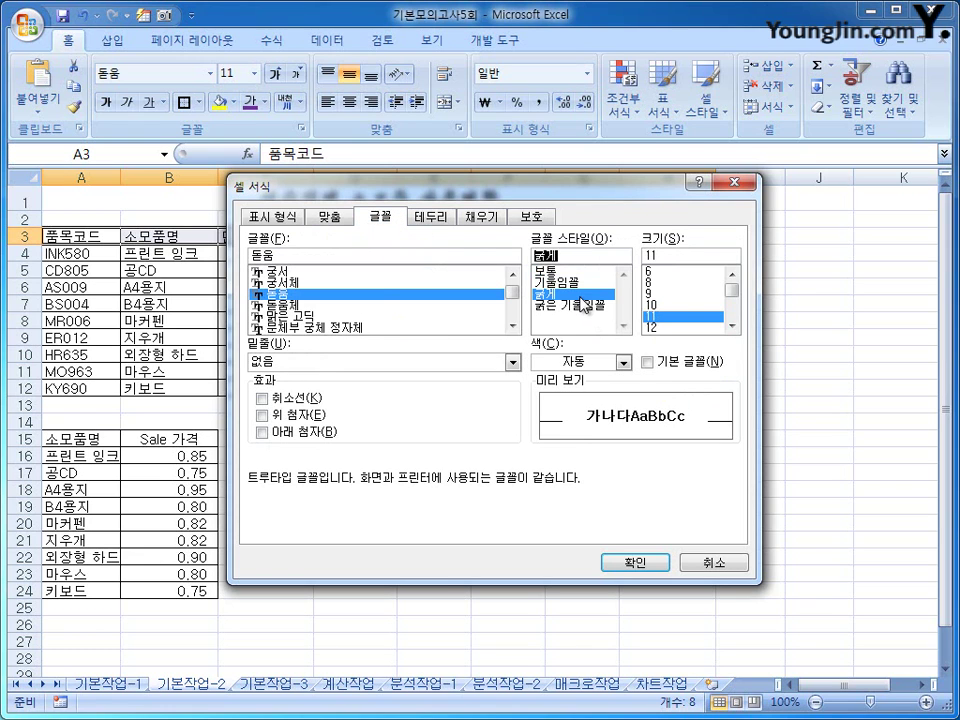
pyautogui.click(683, 336)
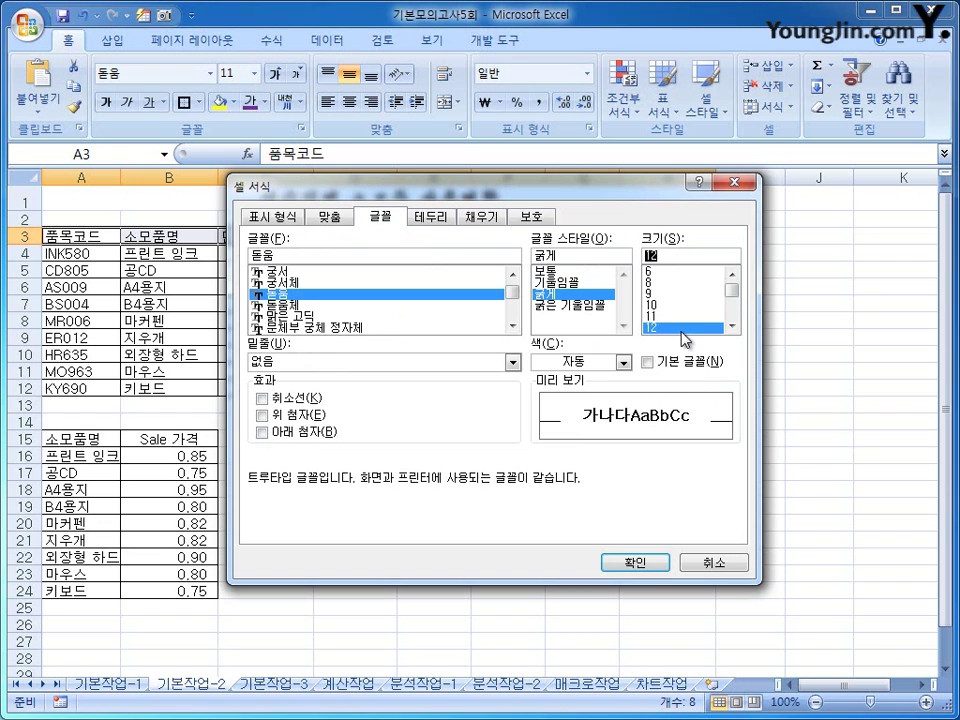
pyautogui.click(487, 218)
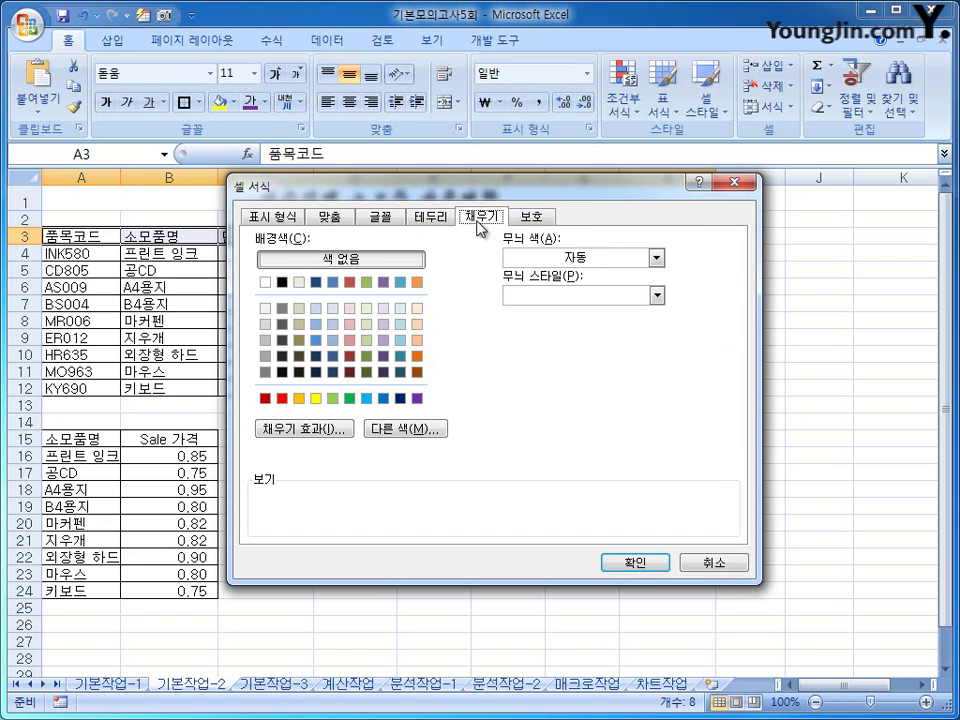
pyautogui.click(316, 399)
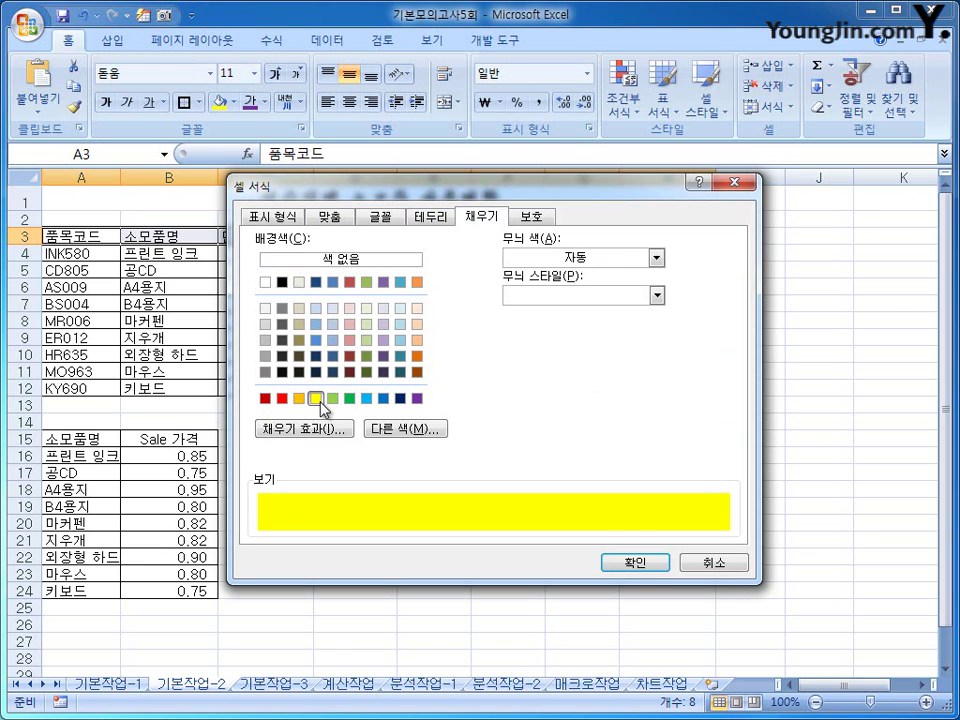
pyautogui.click(634, 566)
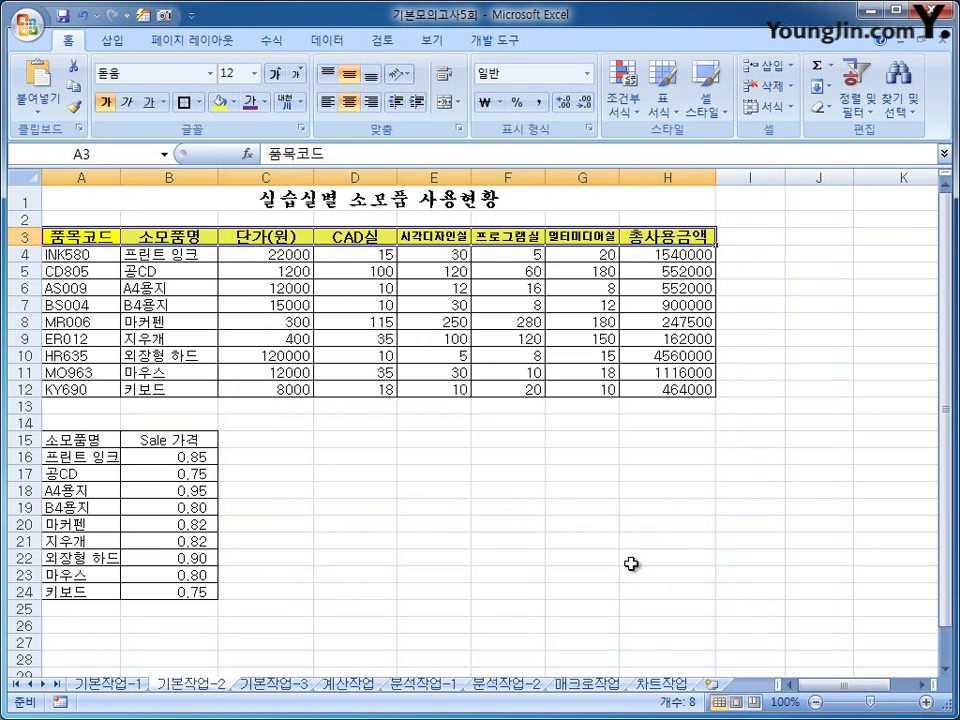
pyautogui.click(834, 494)
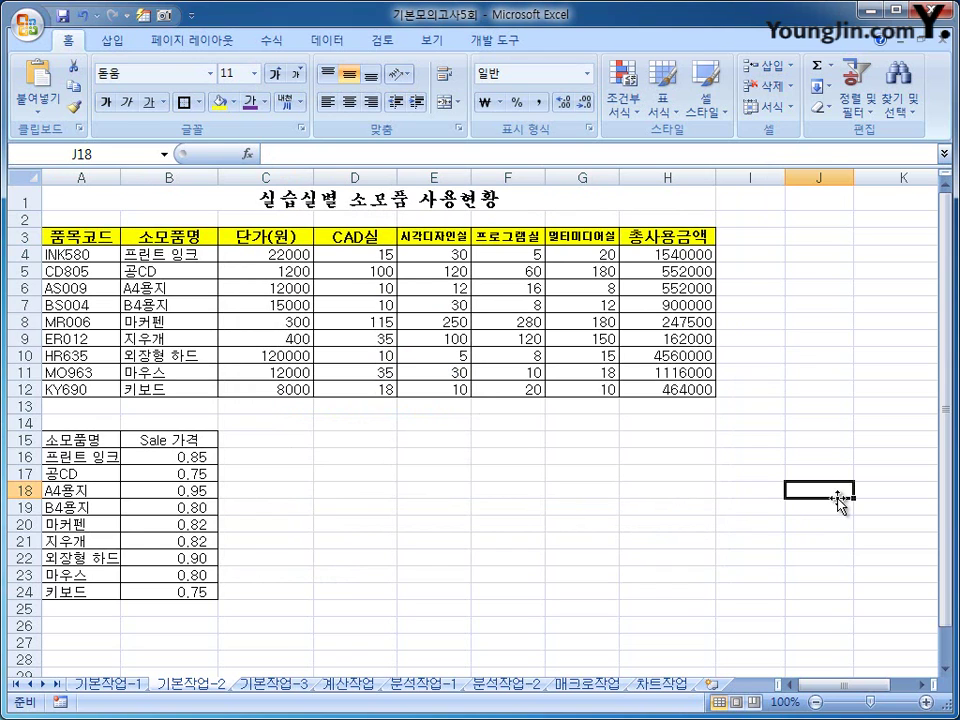
# Copy the unit prices (단가) in C4:C12
pyautogui.moveTo(266, 254); pyautogui.dragTo(275, 388)
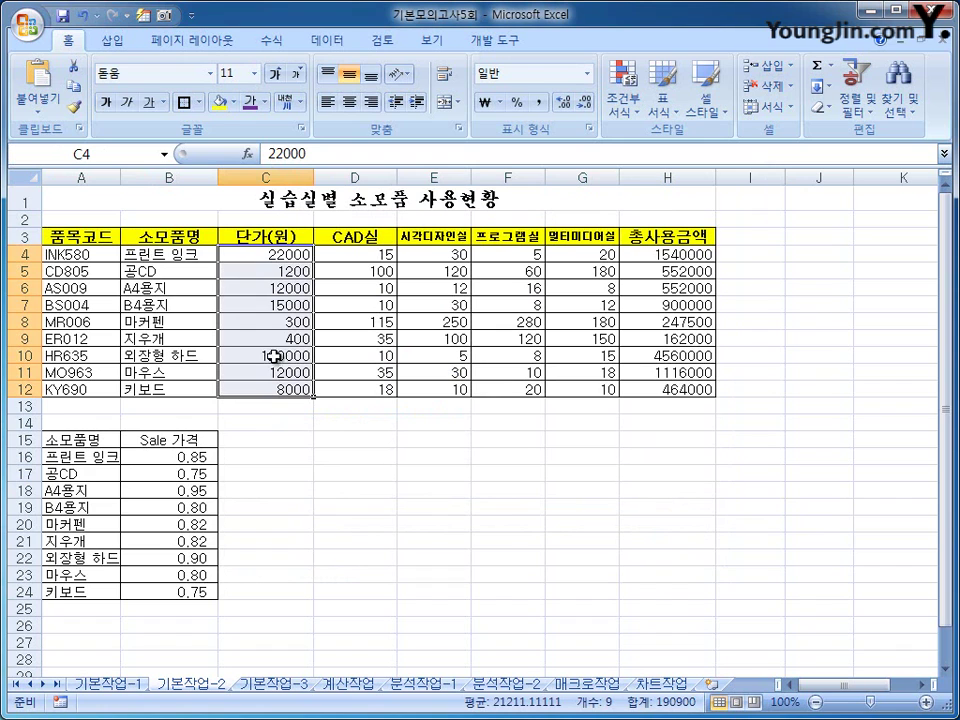
pyautogui.rightClick(280, 304)
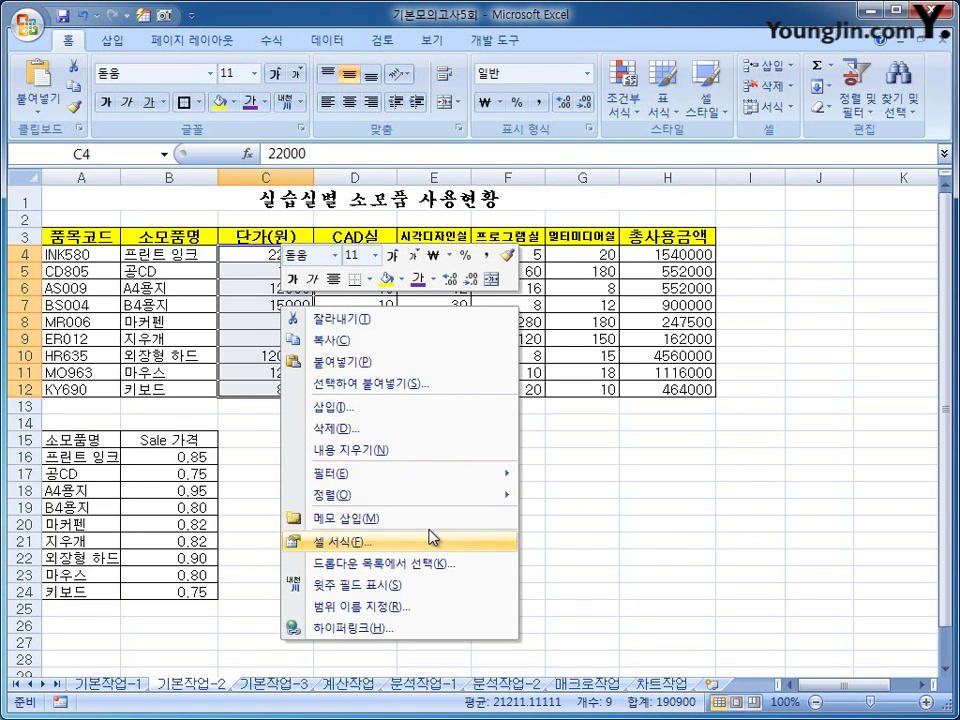
pyautogui.click(408, 342)
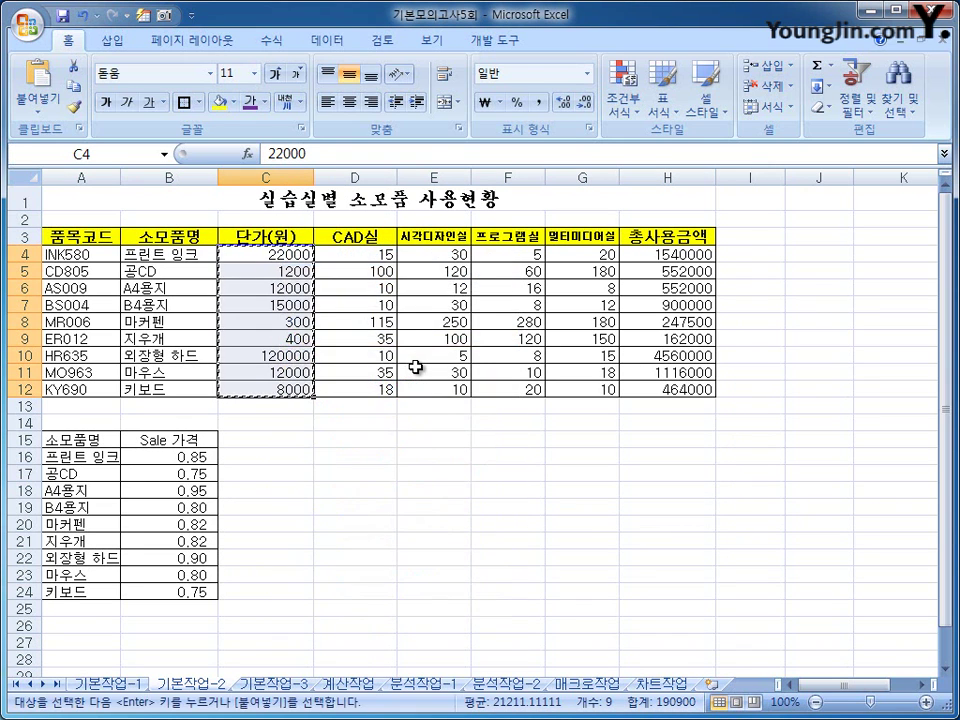
# Paste the copied prices onto the Sale 가격 cells B16:B24 using Paste Special with Multiply (곱하기), and widen column B slightly
pyautogui.moveTo(209, 455); pyautogui.dragTo(208, 596)
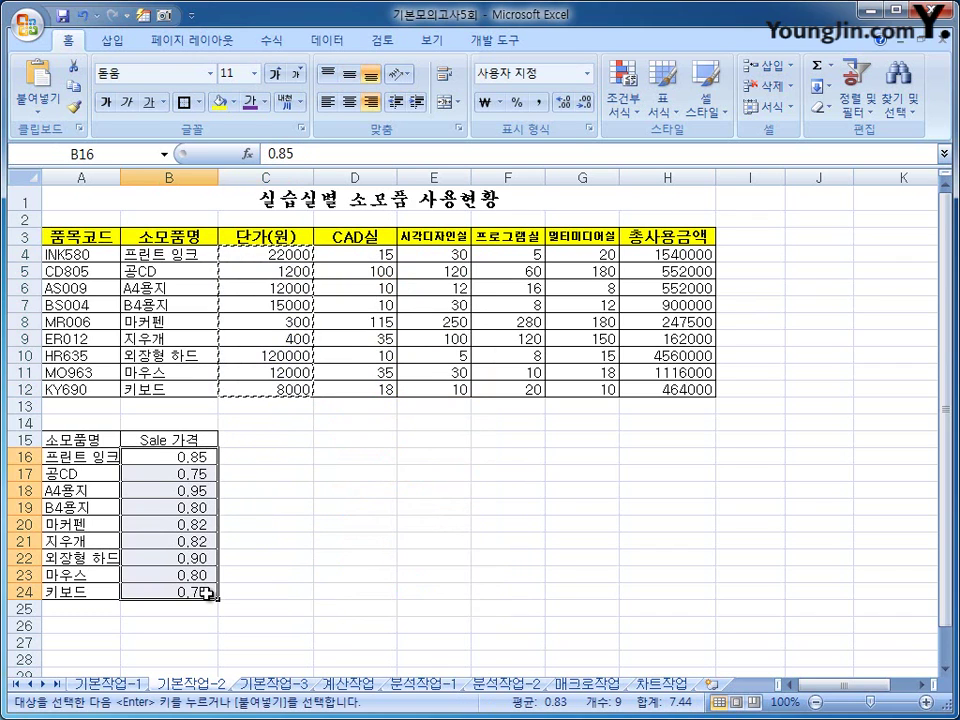
pyautogui.rightClick(190, 460)
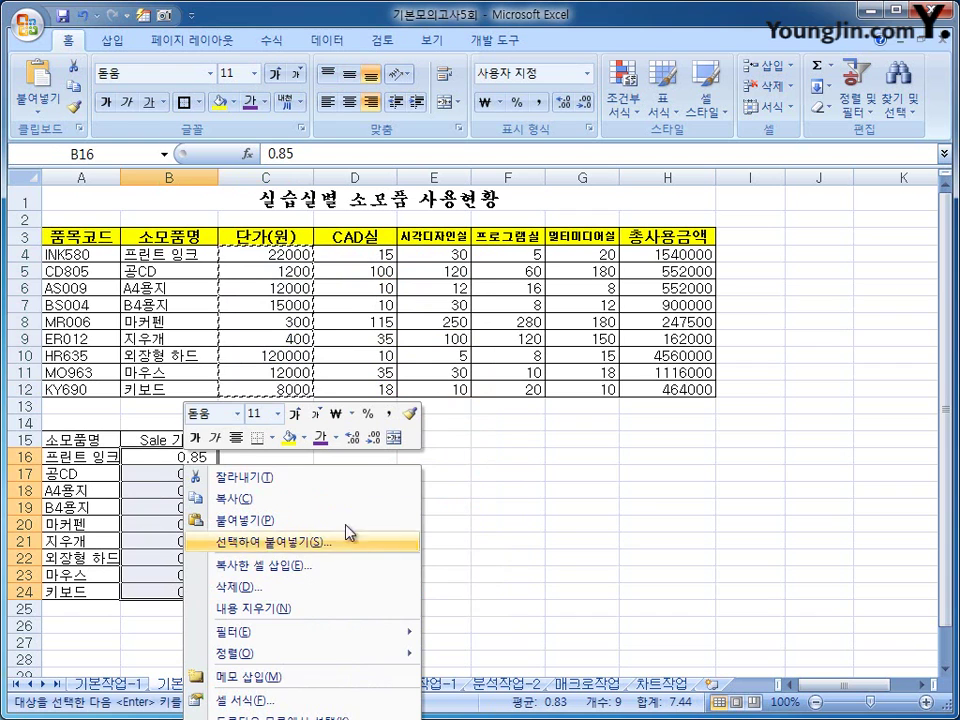
pyautogui.click(362, 548)
pyautogui.moveTo(358, 404); pyautogui.dragTo(530, 278)
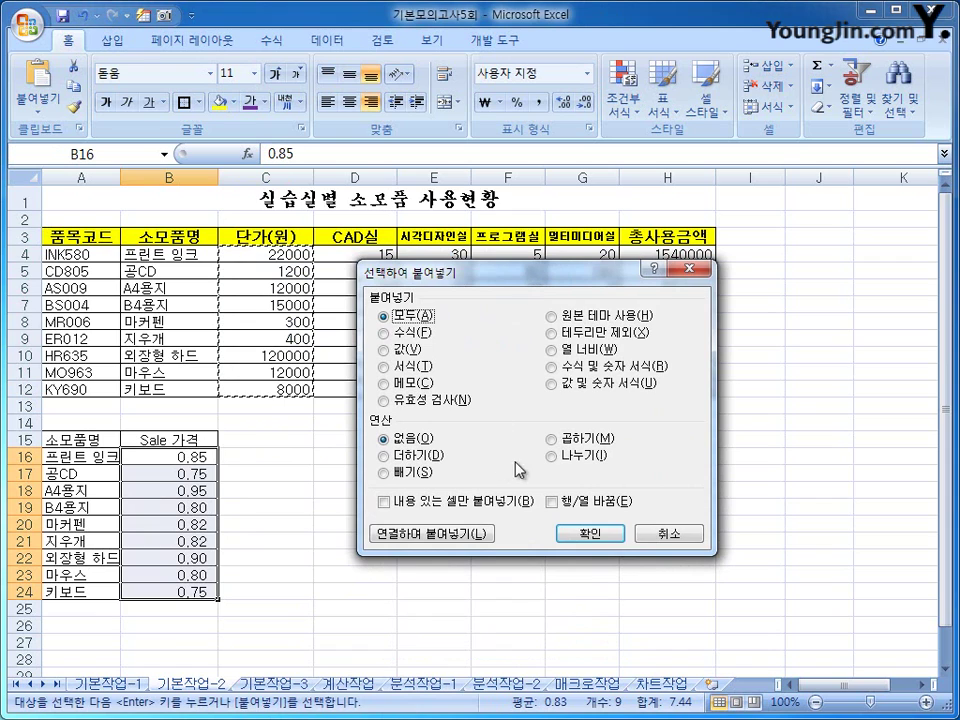
pyautogui.click(565, 440)
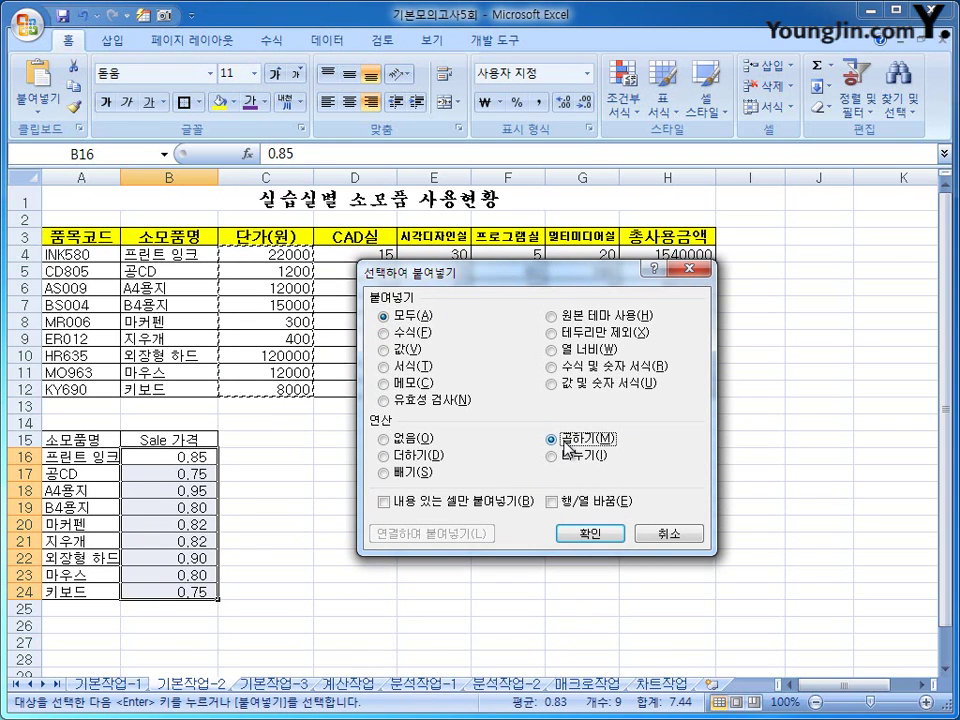
pyautogui.click(589, 533)
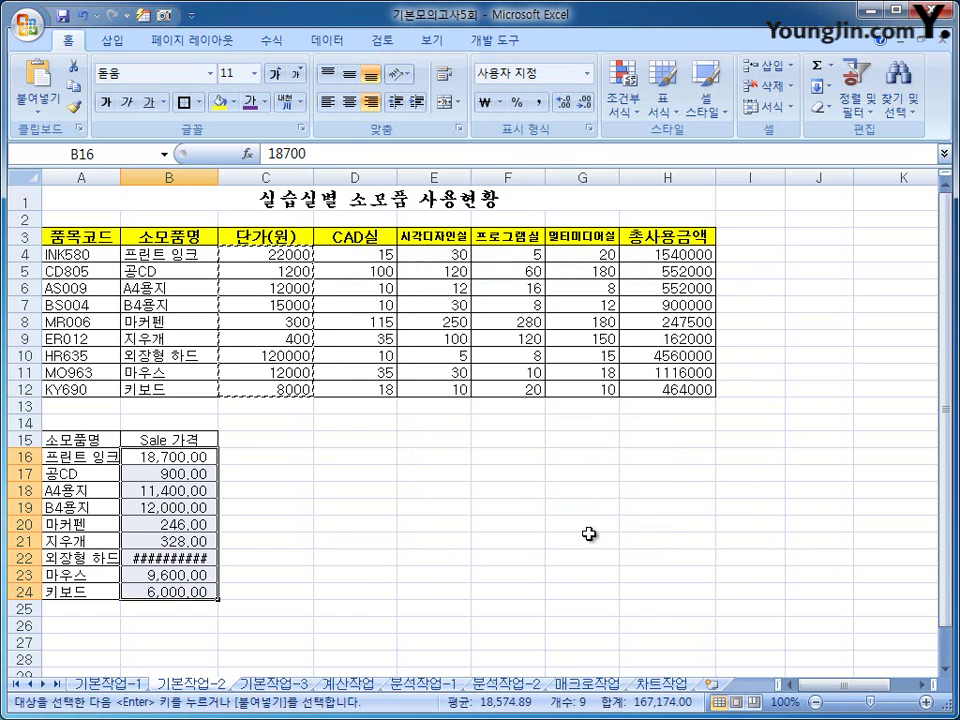
pyautogui.click(168, 557)
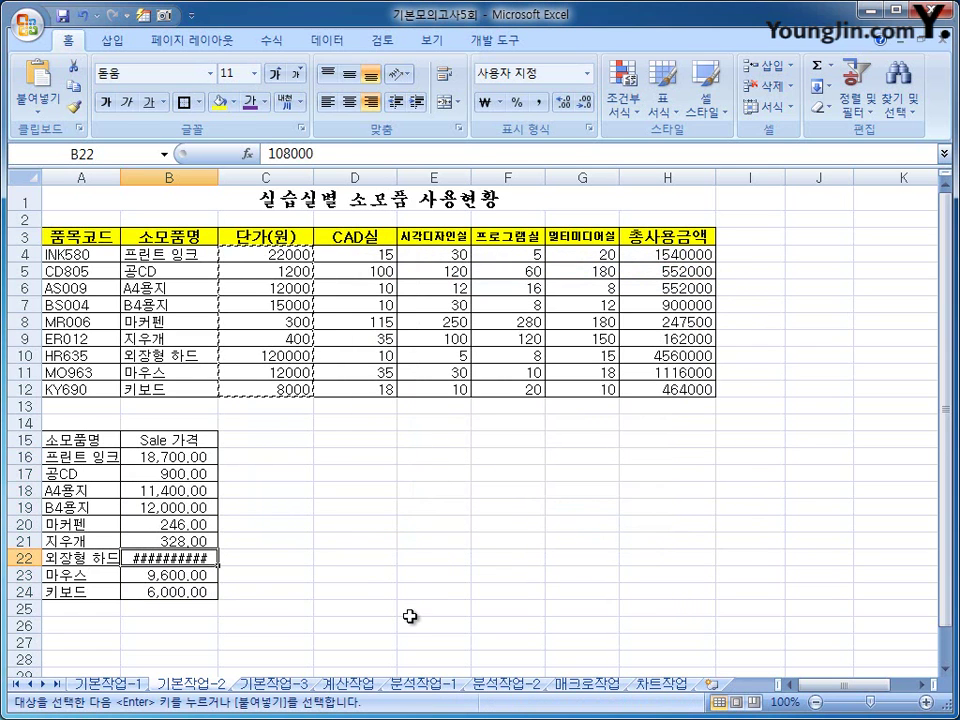
pyautogui.moveTo(220, 185); pyautogui.dragTo(228, 185)
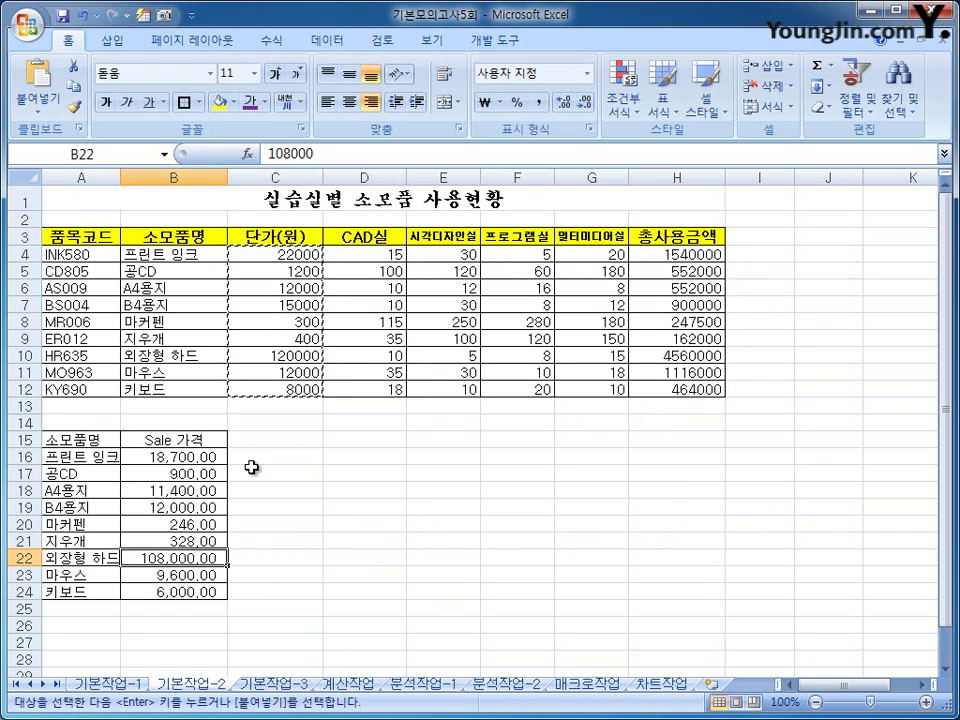
# Apply the custom (사용자 지정) number format #,##0"원" to the 단가 cells C4:C12 and the 총사용금액 cells H4:H12
pyautogui.moveTo(274, 251); pyautogui.dragTo(288, 388)
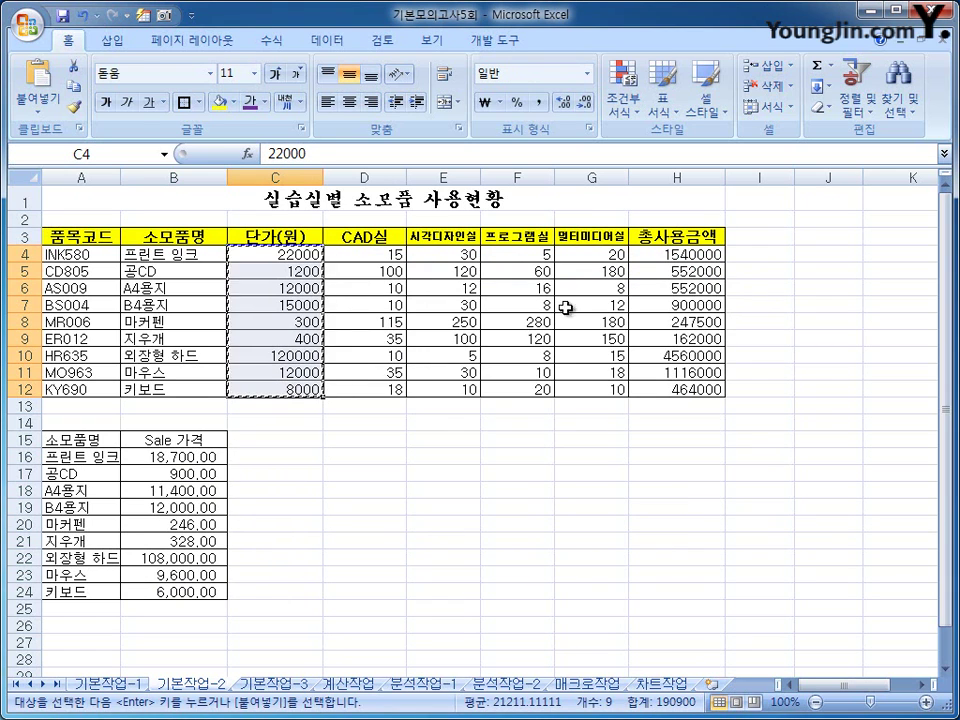
pyautogui.moveTo(678, 254); pyautogui.dragTo(688, 389)
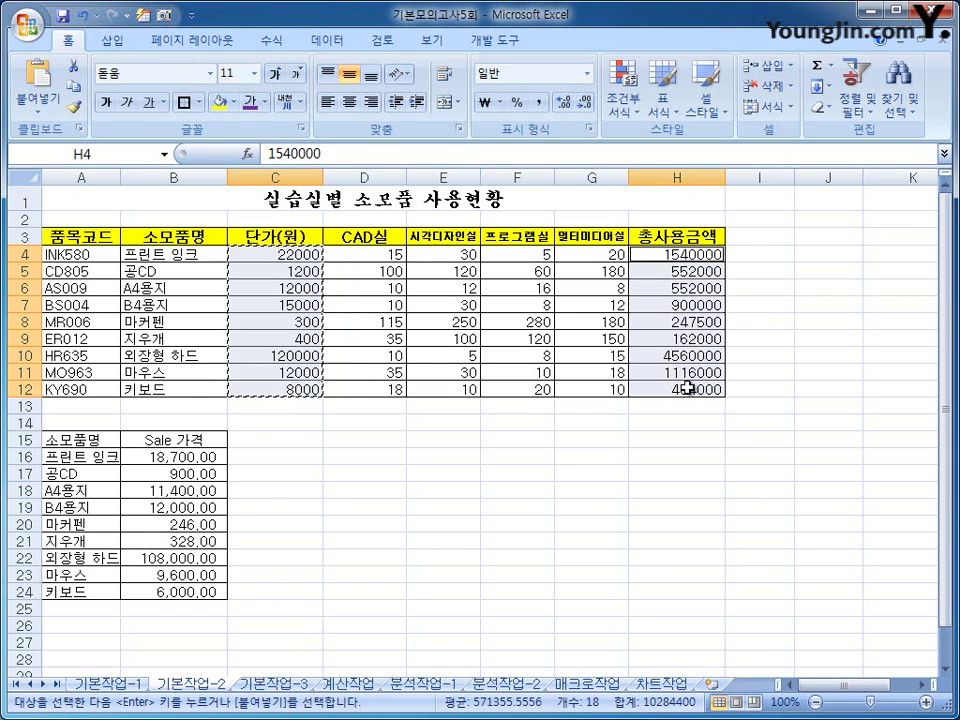
pyautogui.rightClick(279, 260)
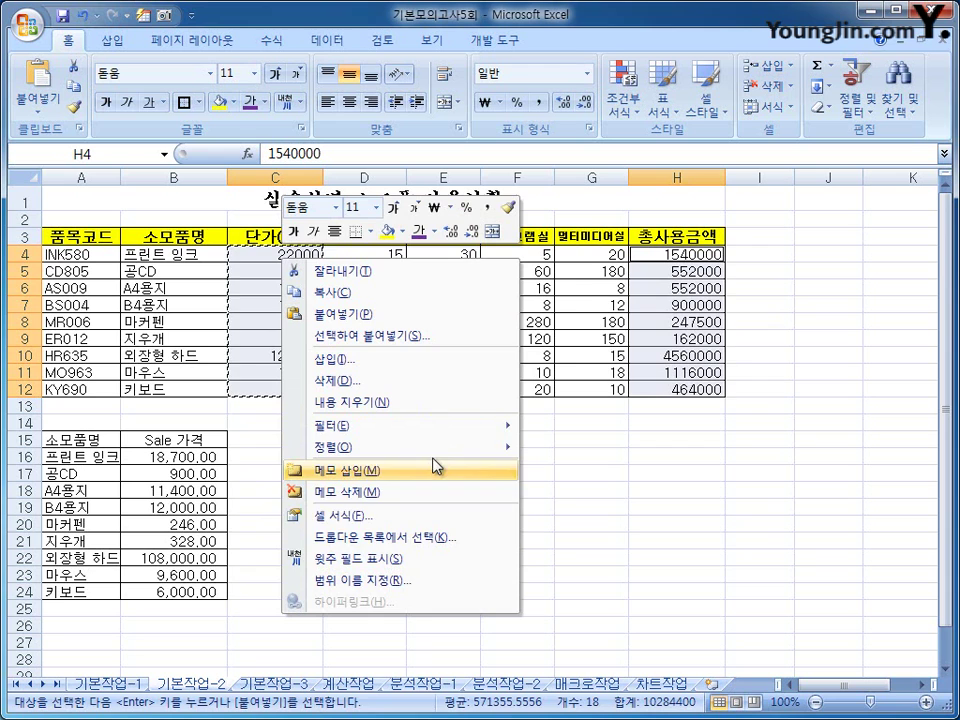
pyautogui.click(466, 528)
pyautogui.moveTo(450, 317); pyautogui.dragTo(544, 131)
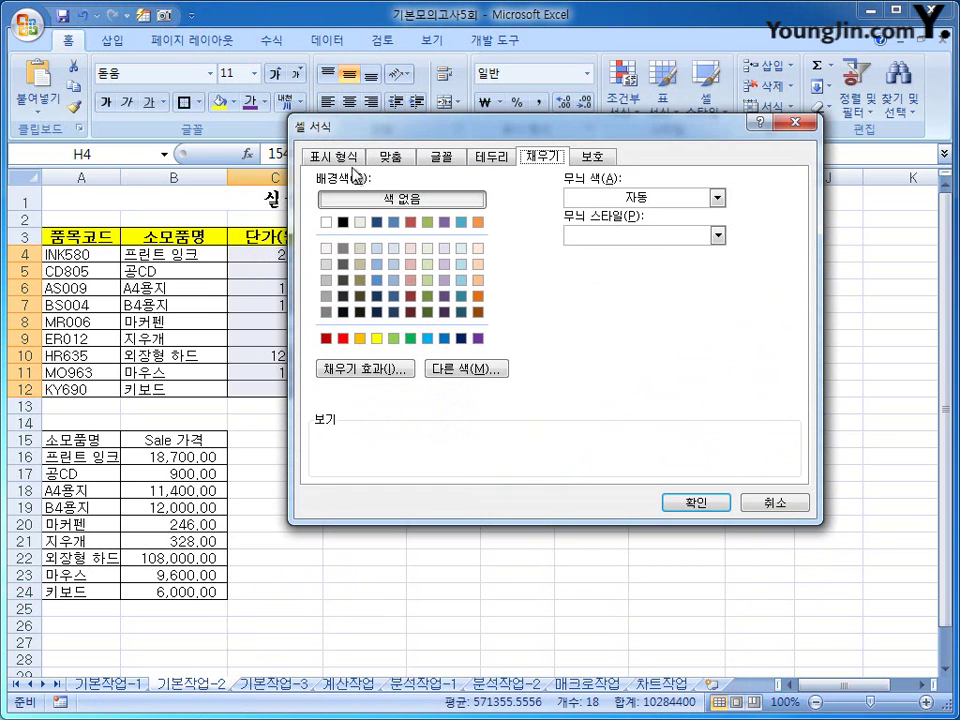
pyautogui.click(330, 163)
pyautogui.click(342, 318)
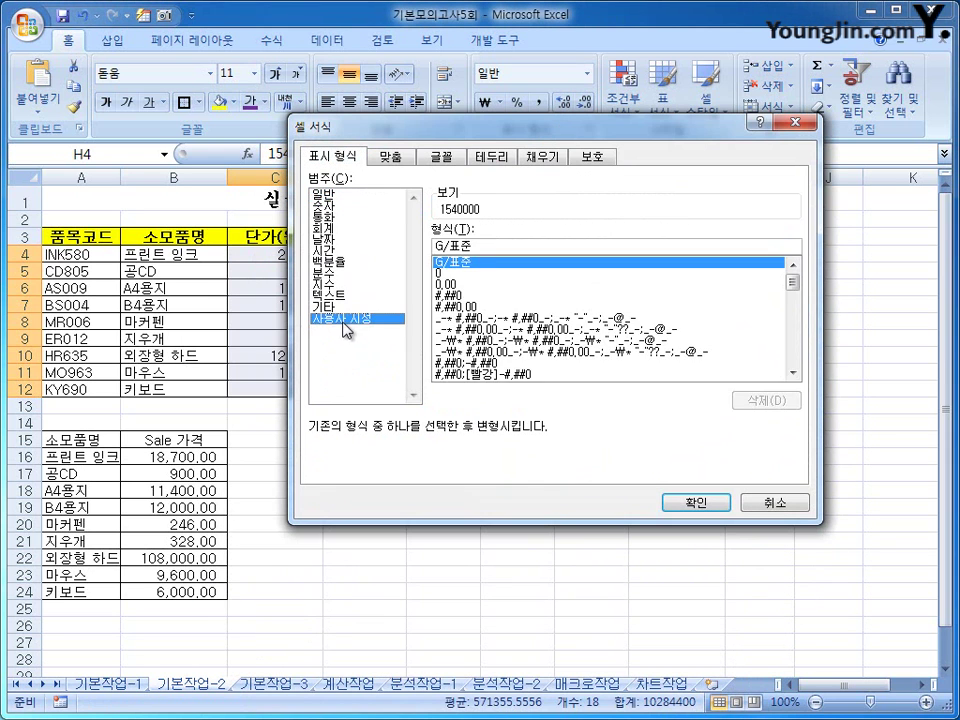
pyautogui.moveTo(497, 245); pyautogui.dragTo(392, 243)
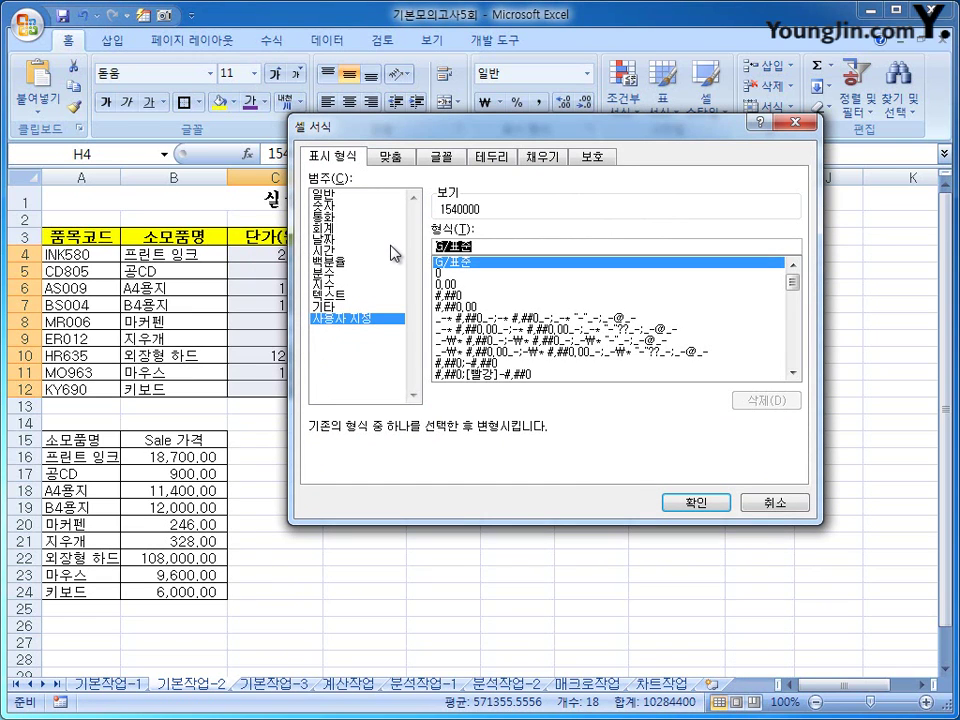
pyautogui.write('#')
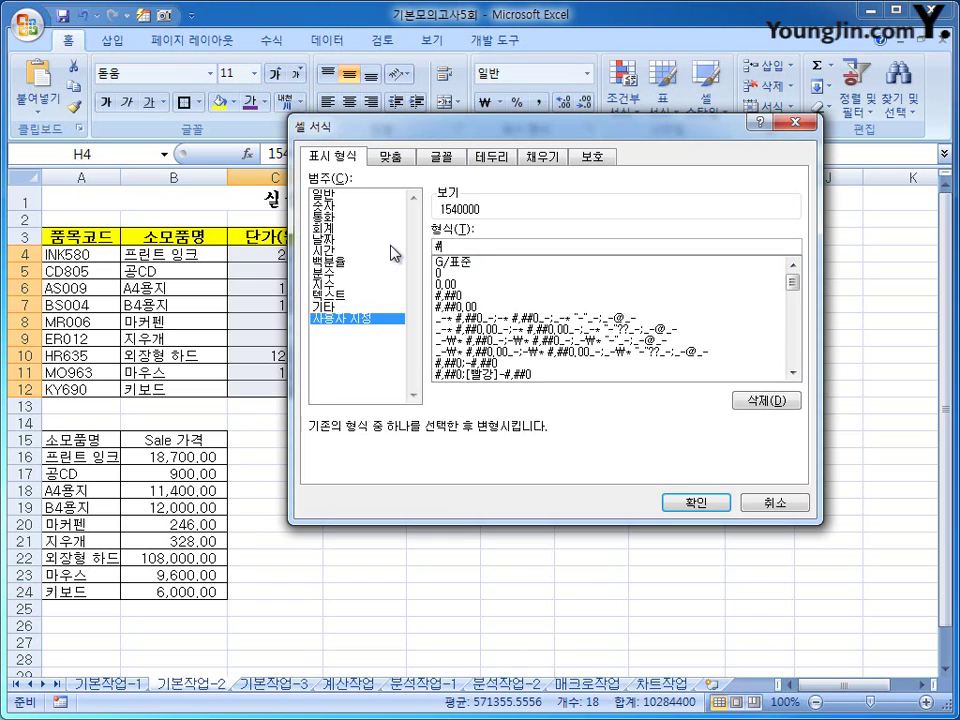
pyautogui.write(',##0')
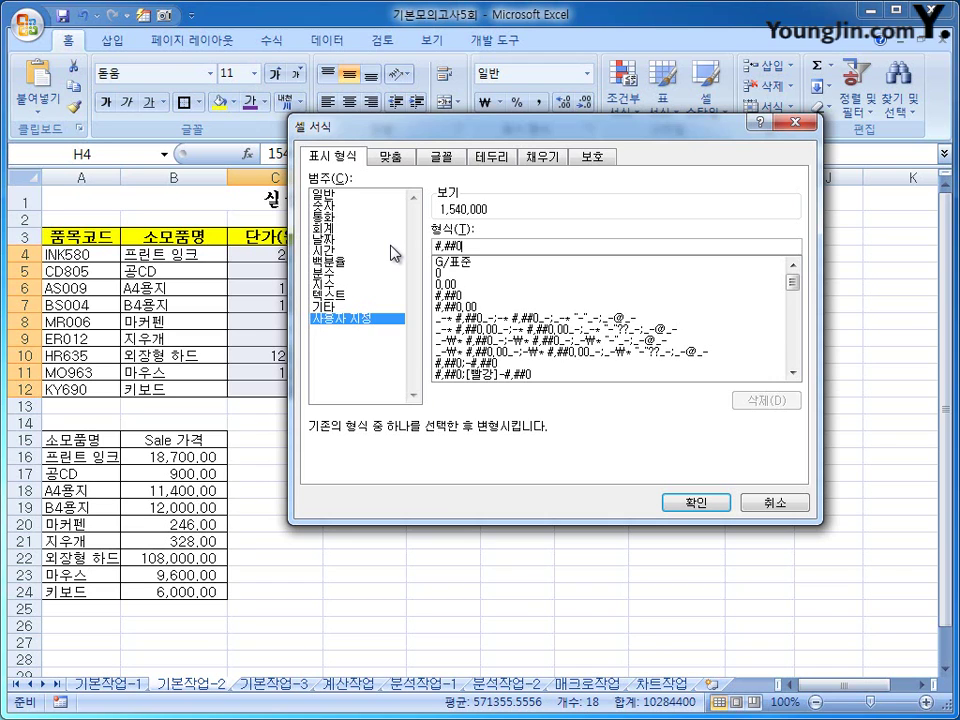
pyautogui.write('"원')
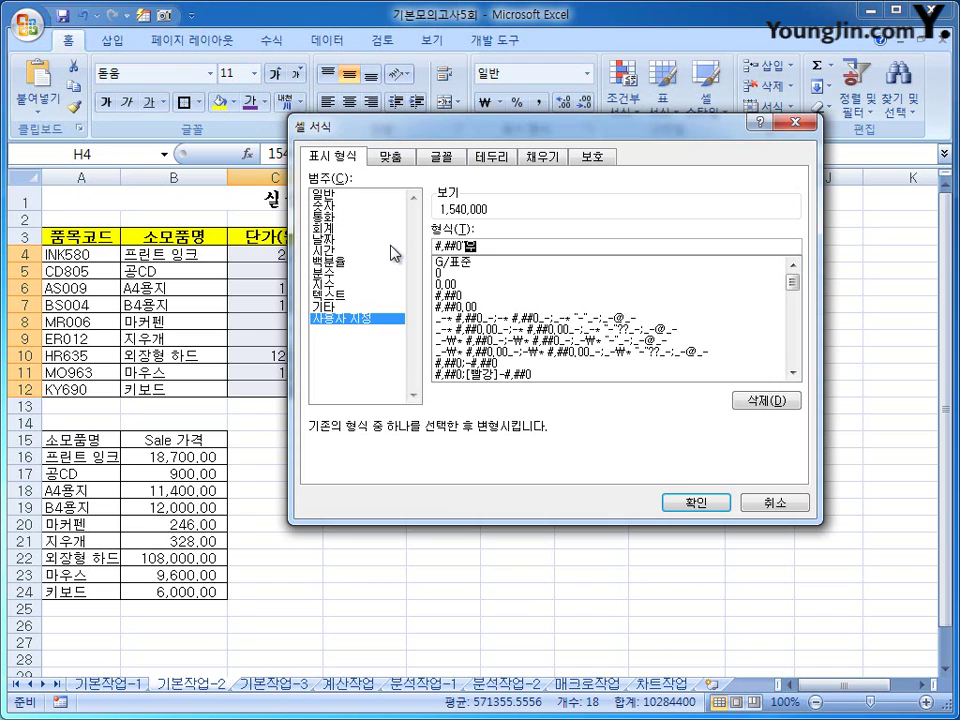
pyautogui.write('"')
pyautogui.click(718, 504)
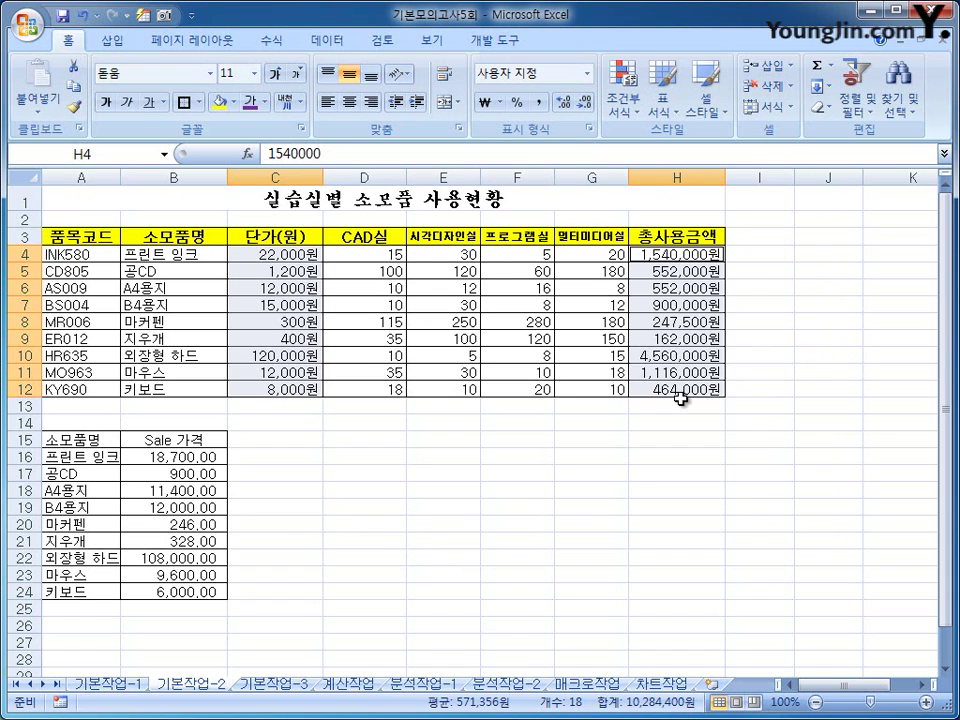
# Insert a comment (메모) on cell H10, replacing its default author text with 가장 큰 지출항목
pyautogui.click(687, 354)
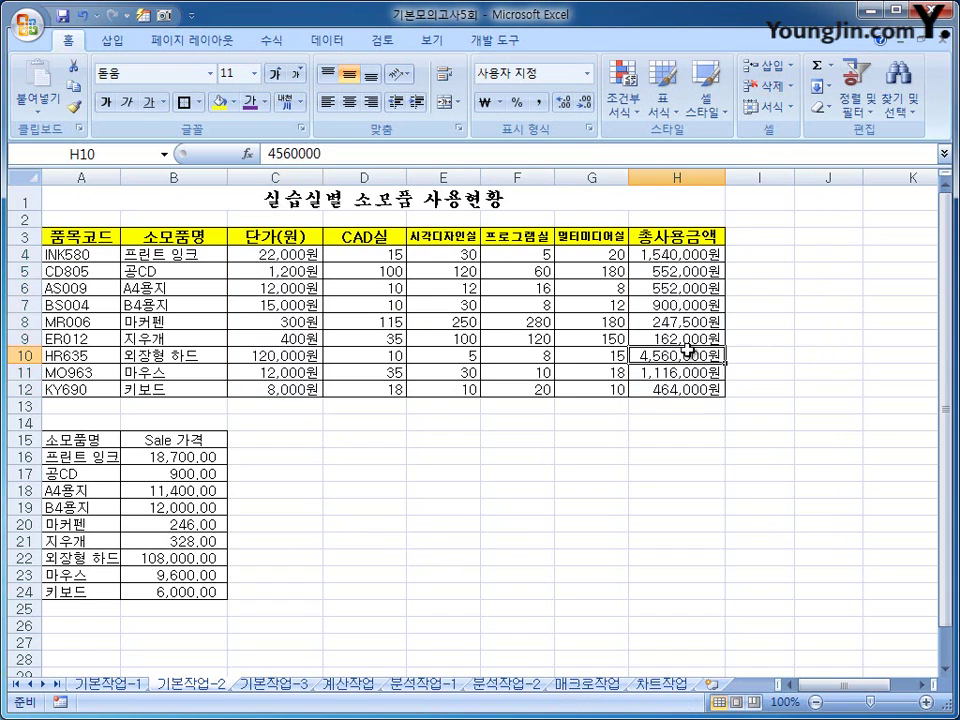
pyautogui.rightClick(687, 348)
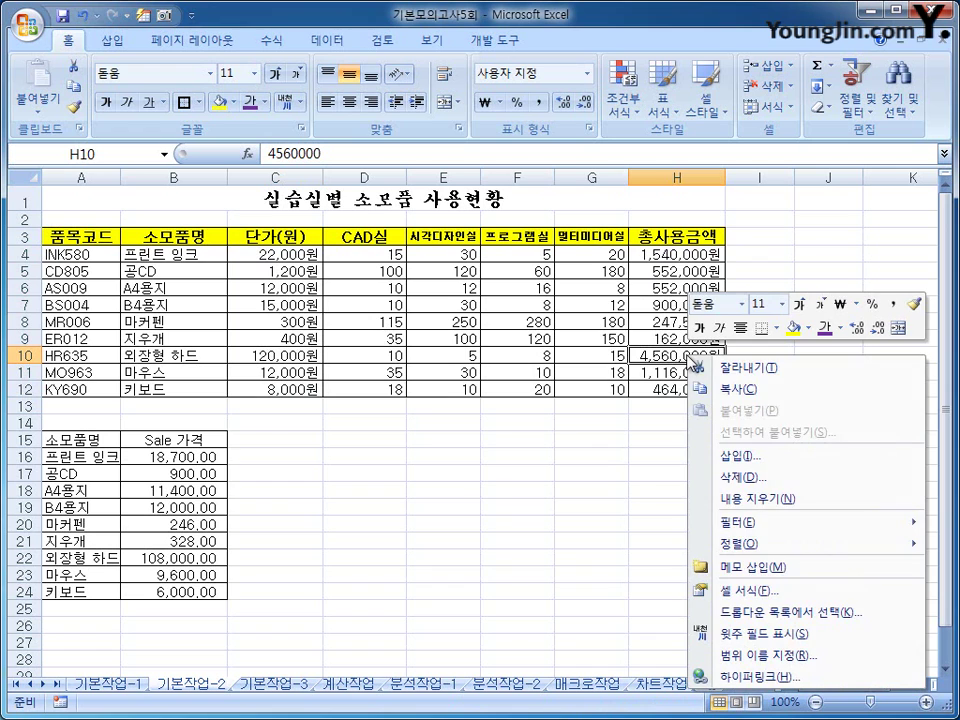
pyautogui.click(803, 568)
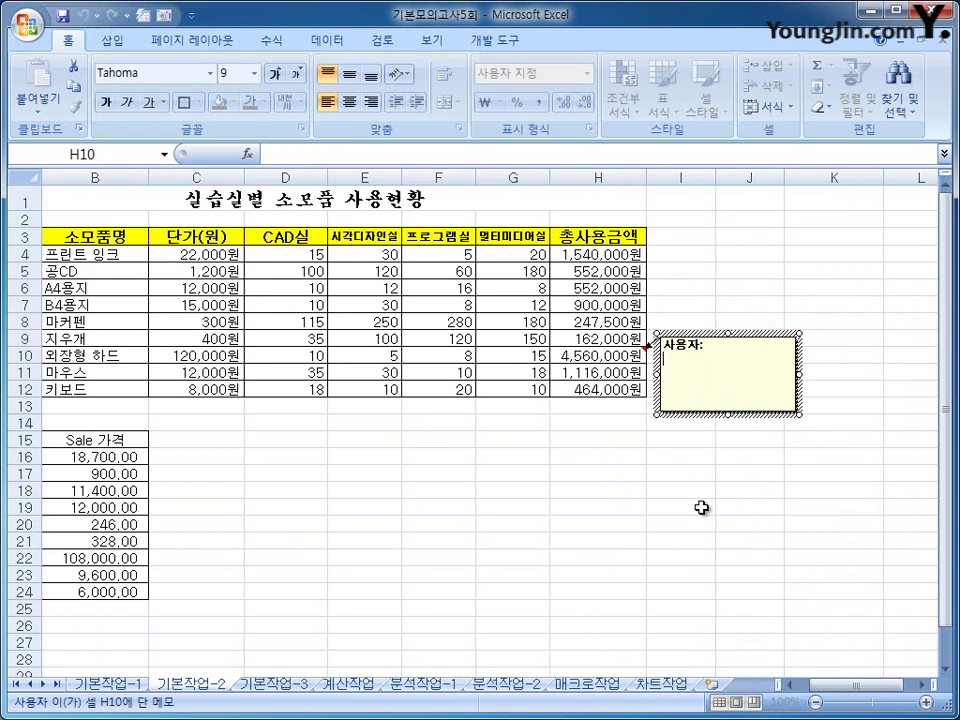
pyautogui.press('BackSpace')
pyautogui.press('BackSpace')
pyautogui.press('BackSpace')
pyautogui.write('사')
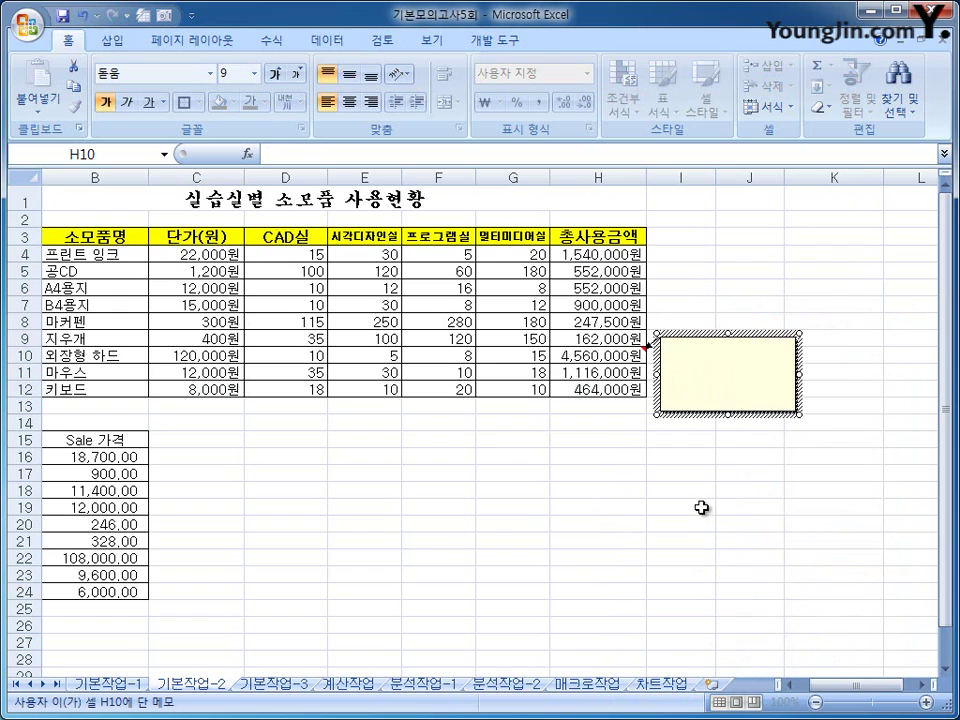
pyautogui.write('가자ㅇ 큰 지출')
pyautogui.write('항목')
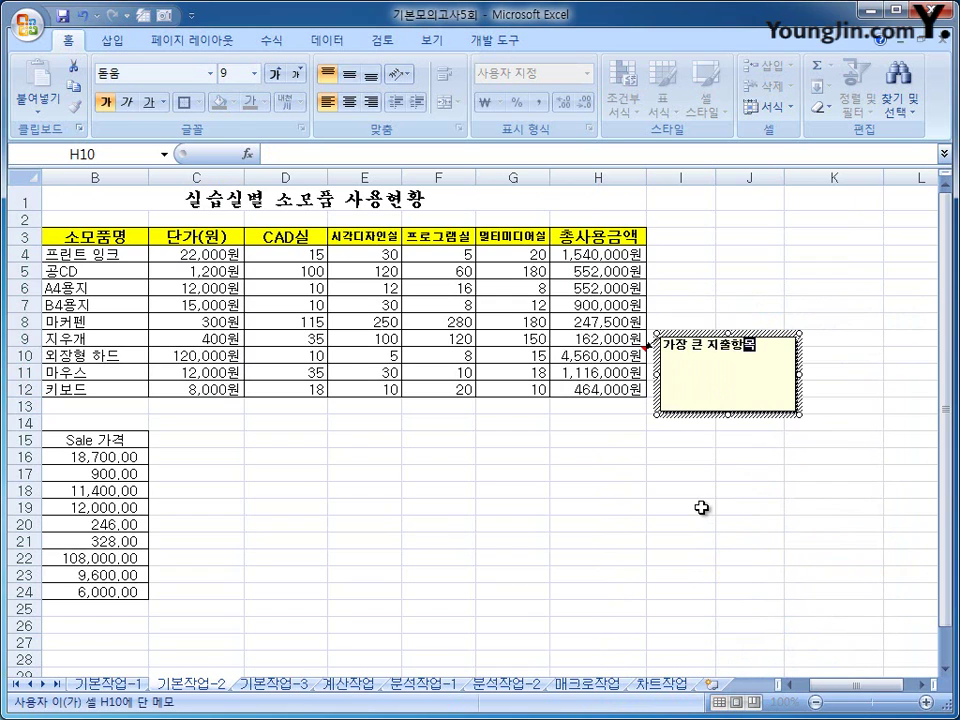
# Set the comment on cell H10 to stay displayed on the sheet (메모 표시/숨기기)
pyautogui.click(627, 355)
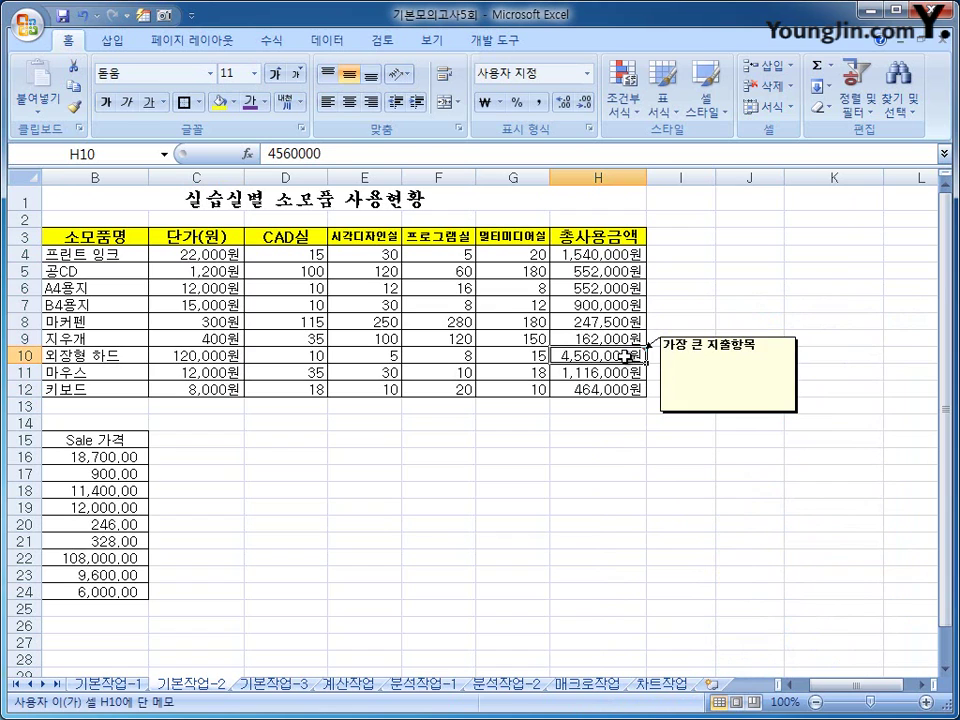
pyautogui.rightClick(627, 355)
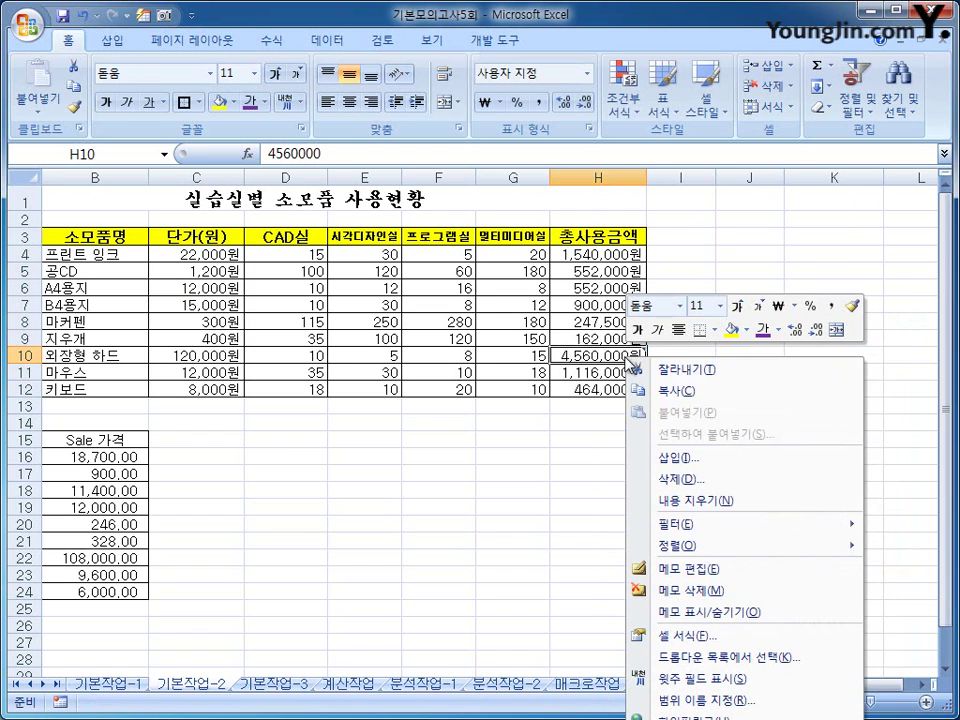
pyautogui.click(813, 617)
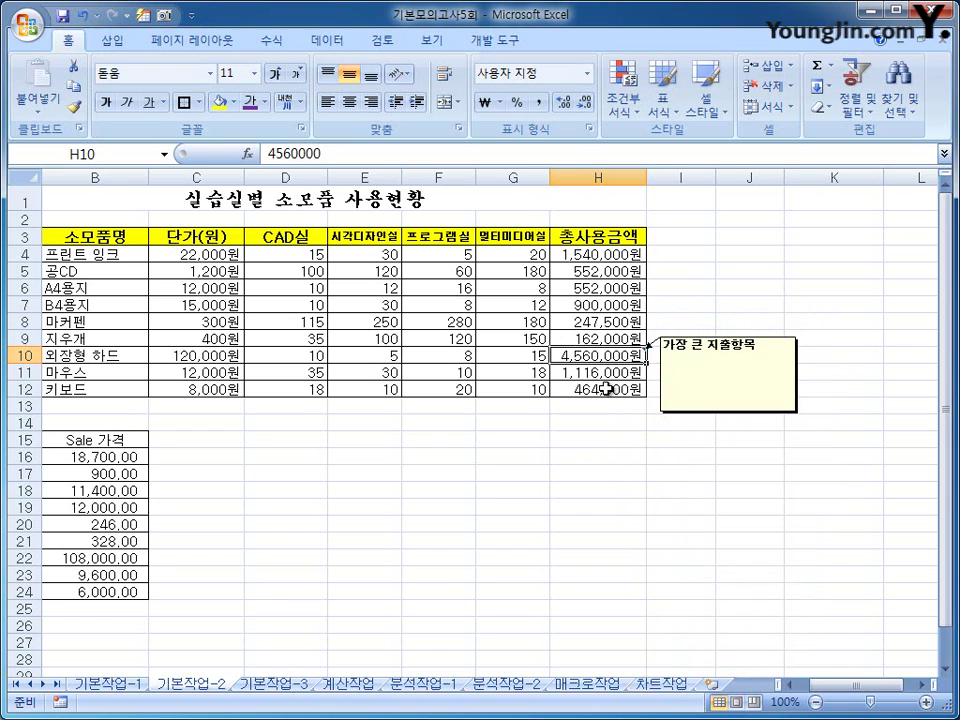
# Enable automatic size (자동 크기) in the H10 comment's alignment format so its box fits the text
pyautogui.click(720, 333)
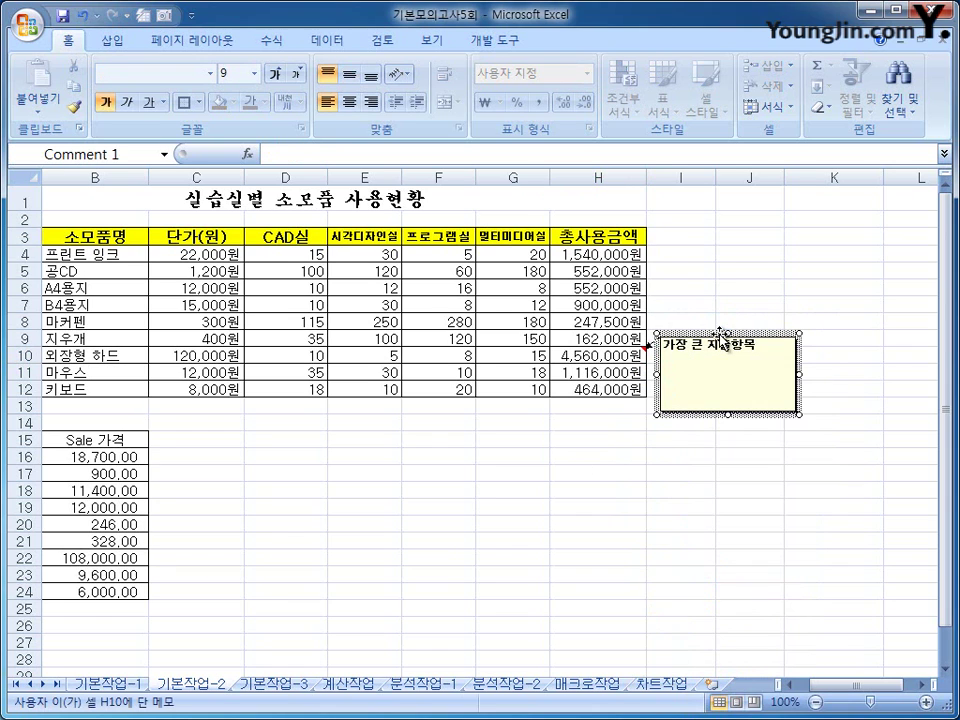
pyautogui.rightClick(720, 334)
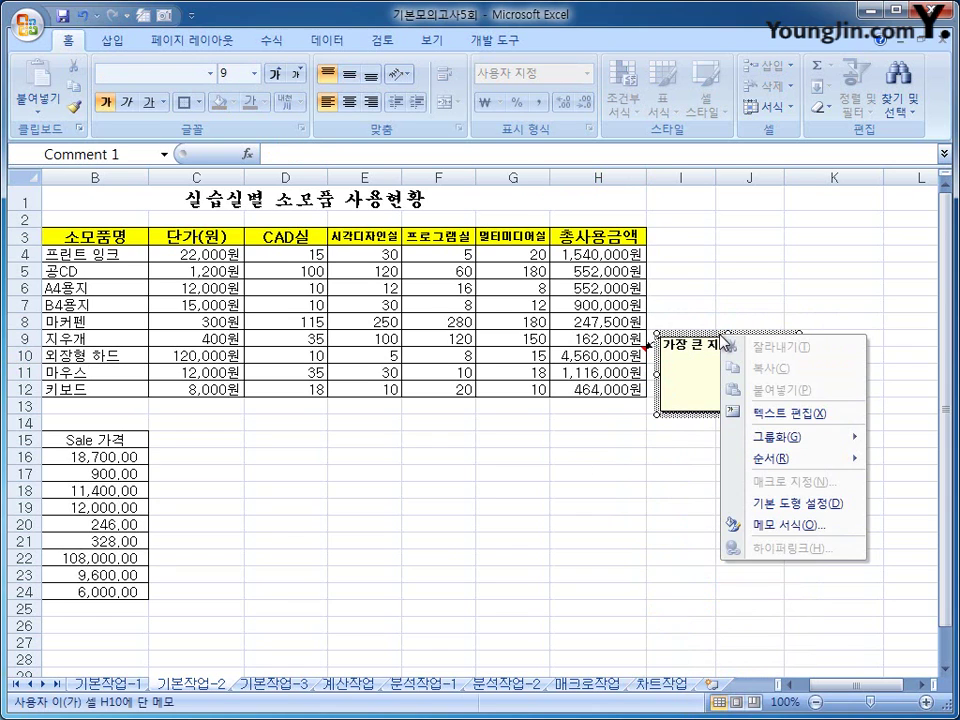
pyautogui.click(830, 530)
pyautogui.moveTo(628, 165); pyautogui.dragTo(424, 157)
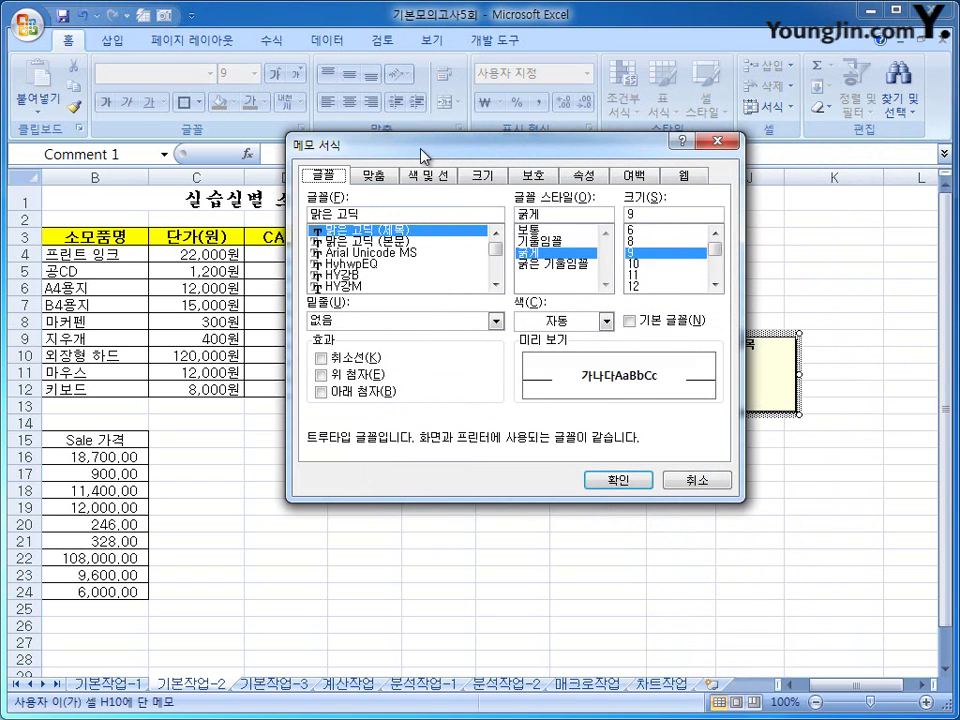
pyautogui.click(378, 176)
pyautogui.click(340, 266)
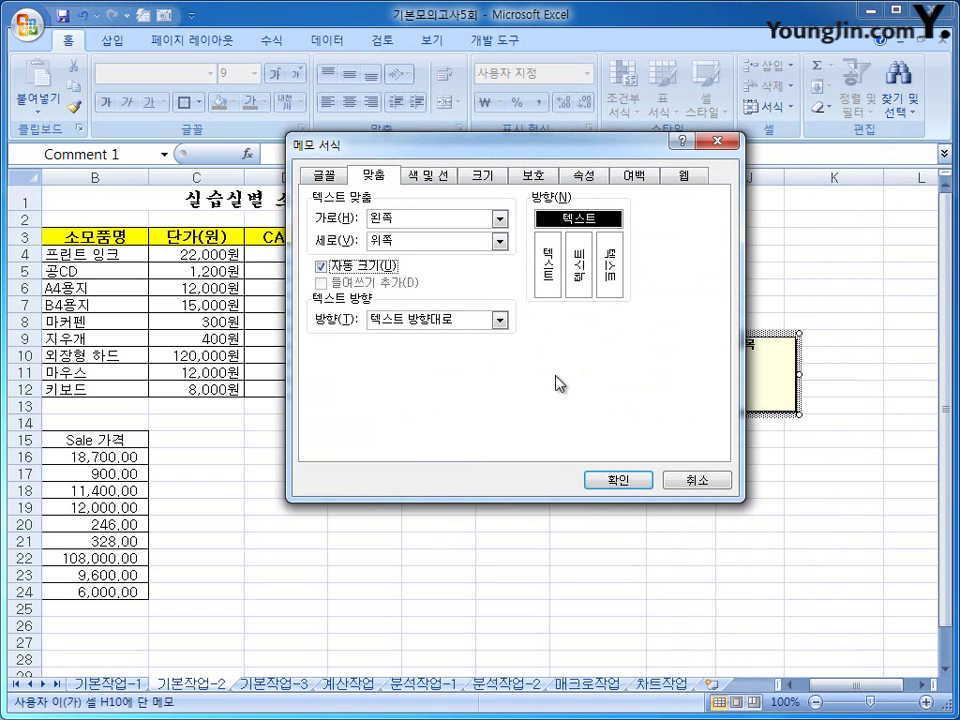
pyautogui.click(597, 480)
pyautogui.click(684, 506)
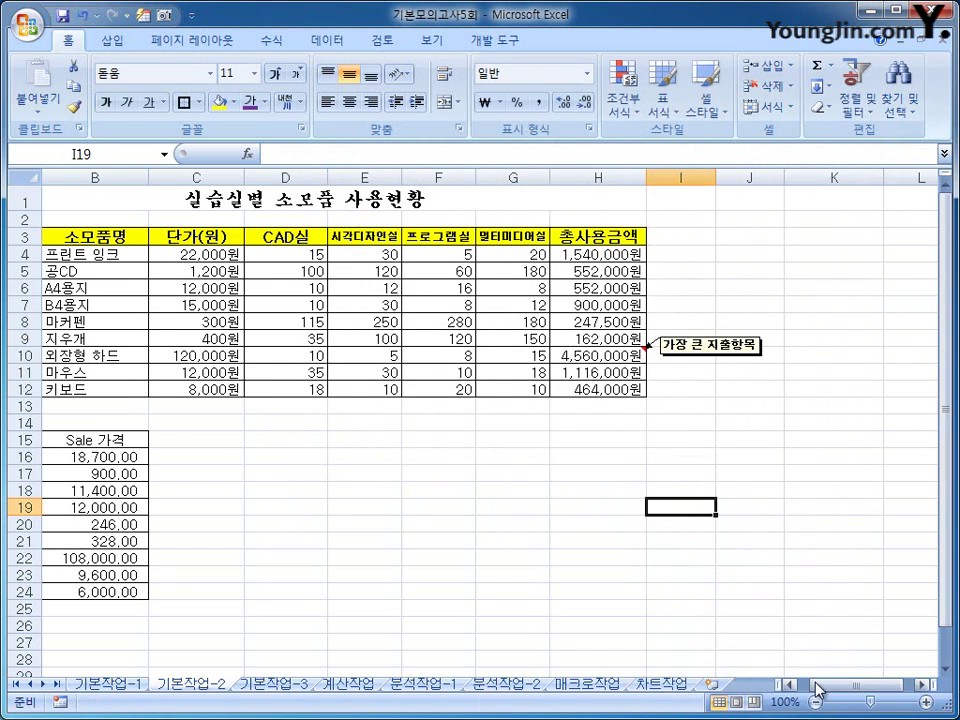
pyautogui.moveTo(818, 690); pyautogui.dragTo(797, 690)
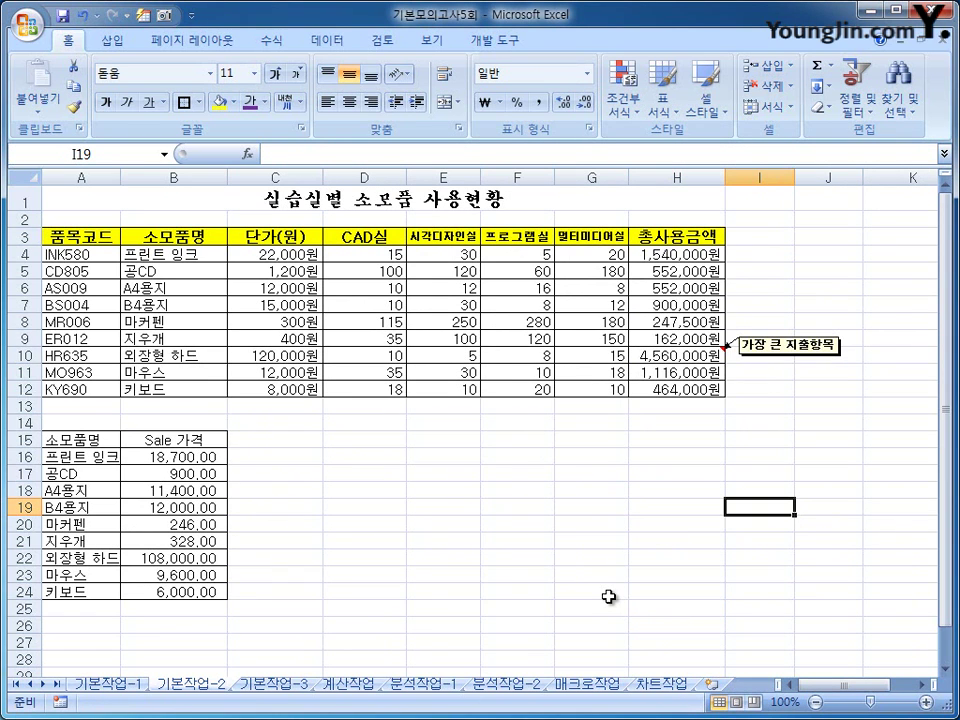
# On the 기본작업-3 sheet, start a new conditional formatting rule for A3:E12 of the formula type (수식을 사용하여 서식을 지정할 셀 결정)
pyautogui.click(266, 685)
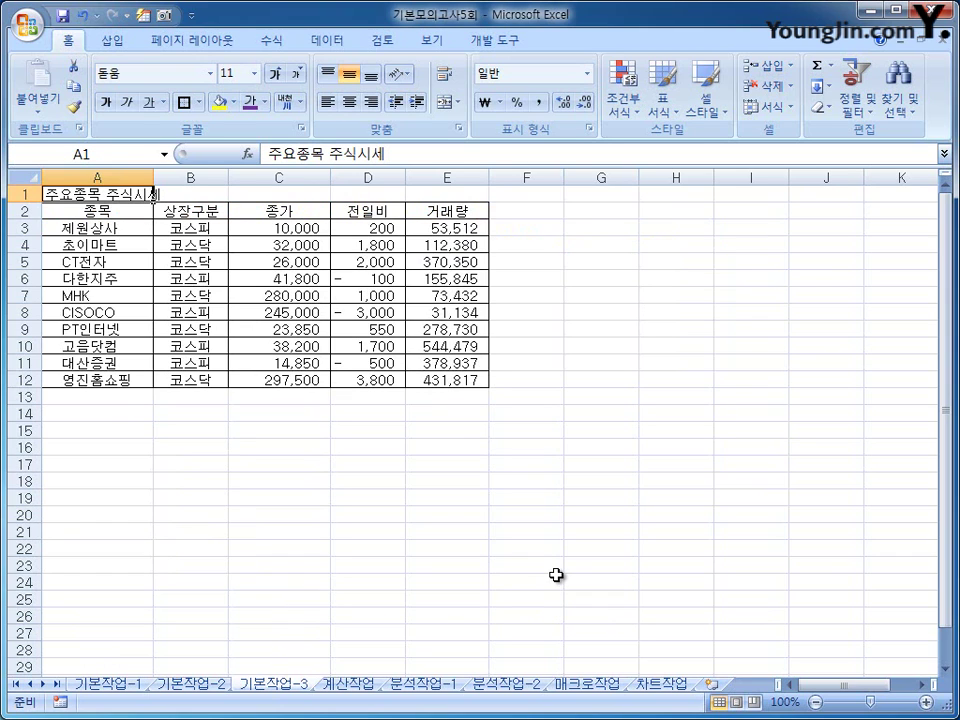
pyautogui.moveTo(124, 229); pyautogui.dragTo(427, 372)
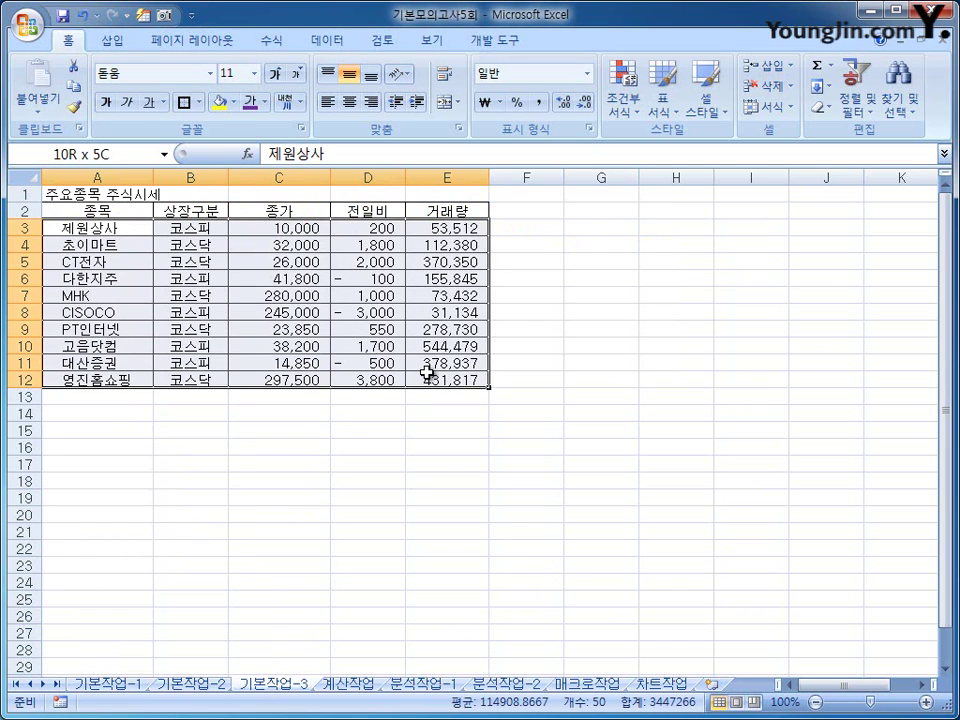
pyautogui.moveTo(427, 372); pyautogui.dragTo(427, 372)
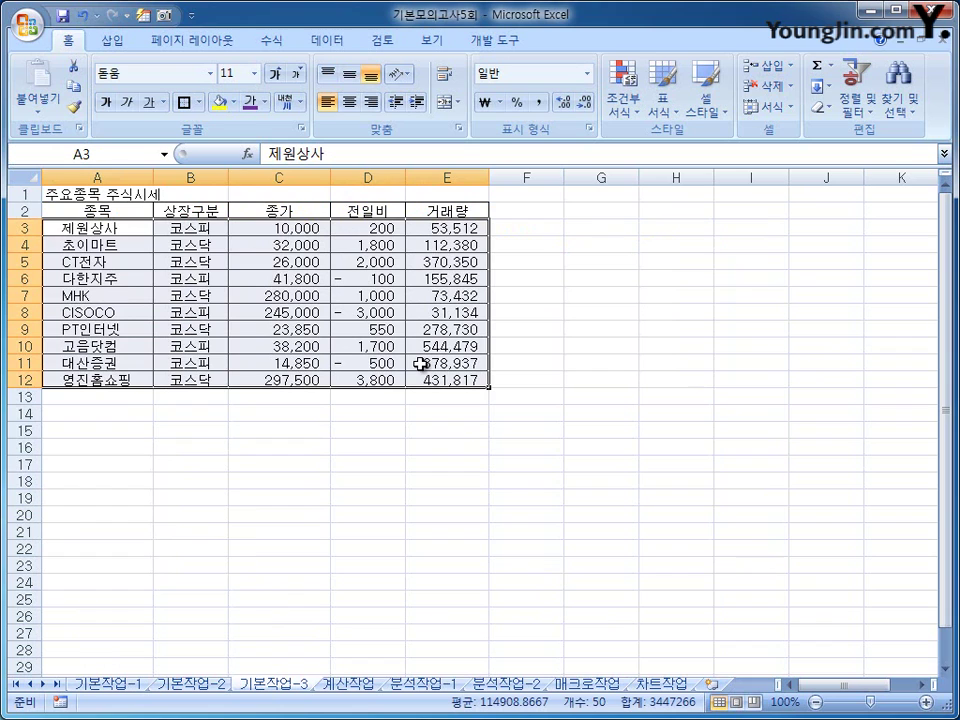
pyautogui.click(636, 116)
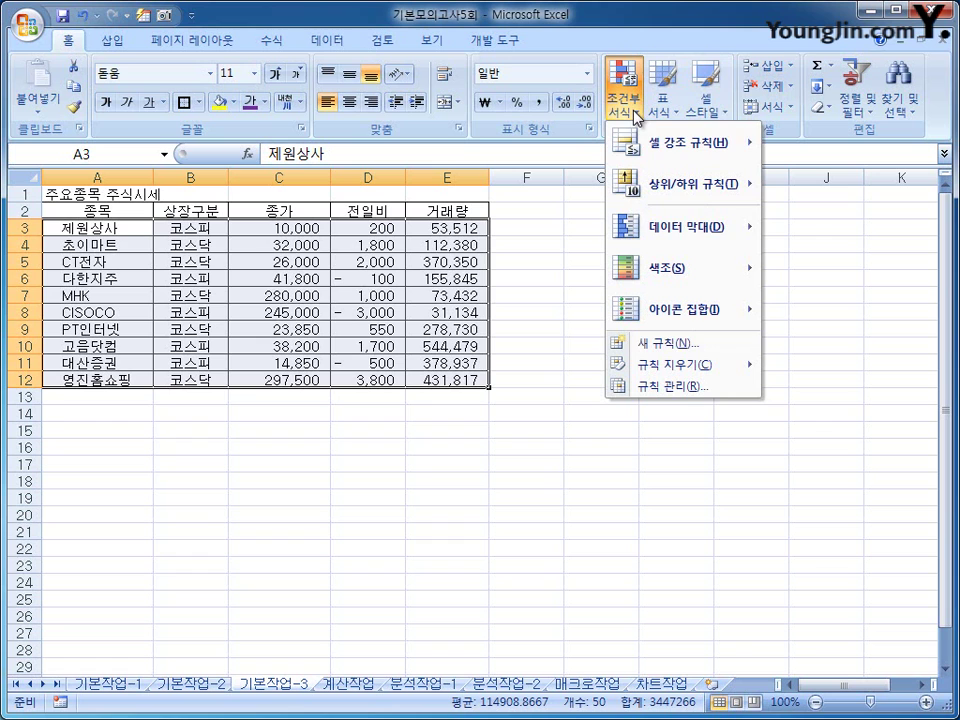
pyautogui.click(703, 345)
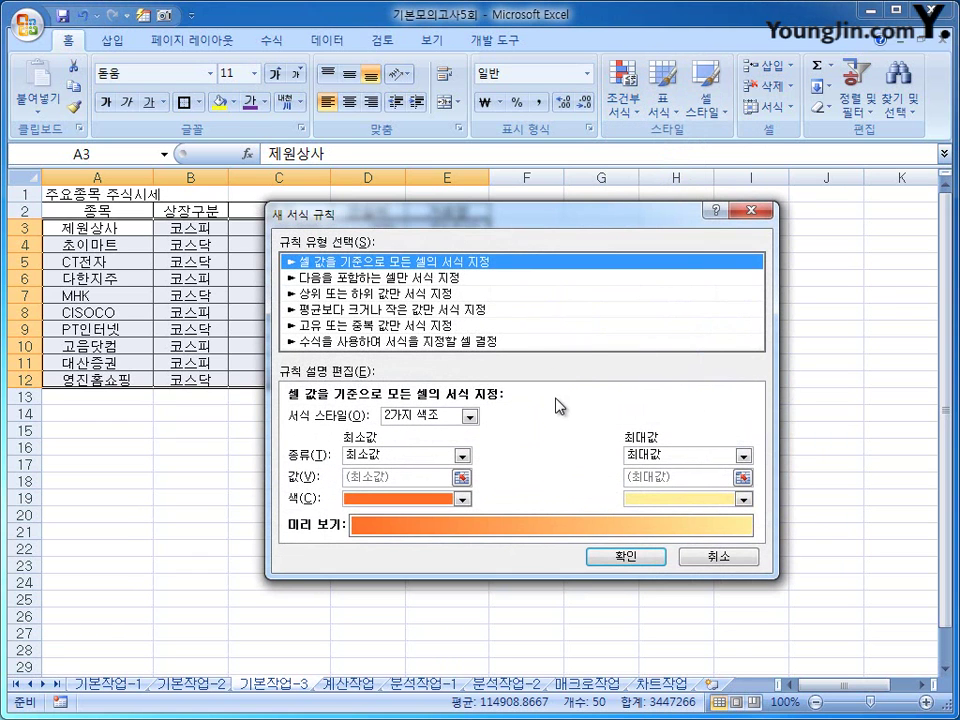
pyautogui.click(527, 341)
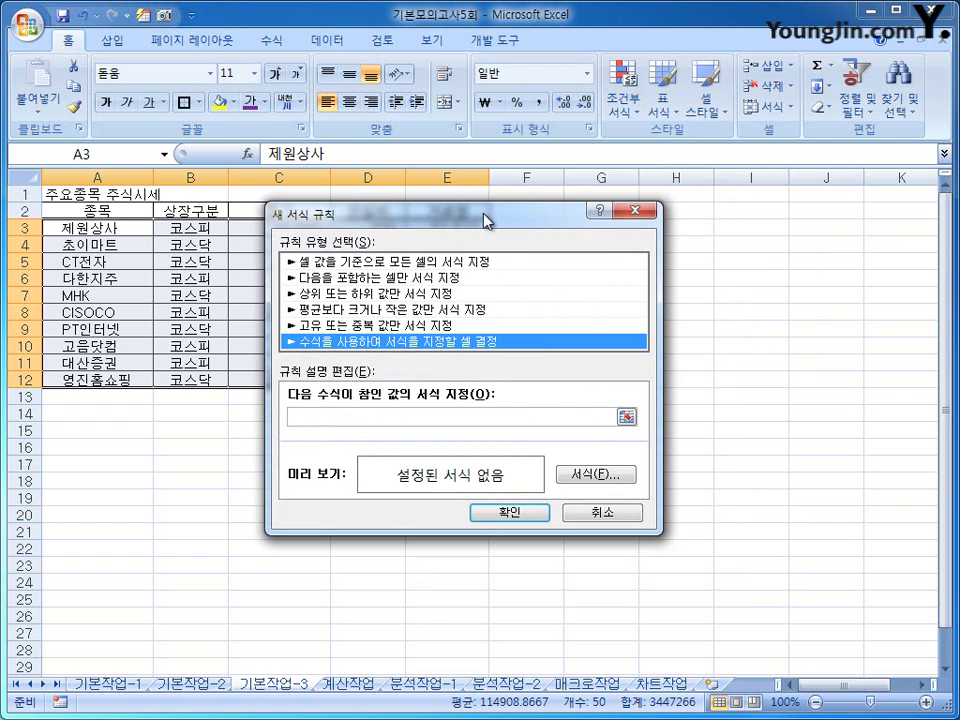
pyautogui.moveTo(484, 220); pyautogui.dragTo(739, 183)
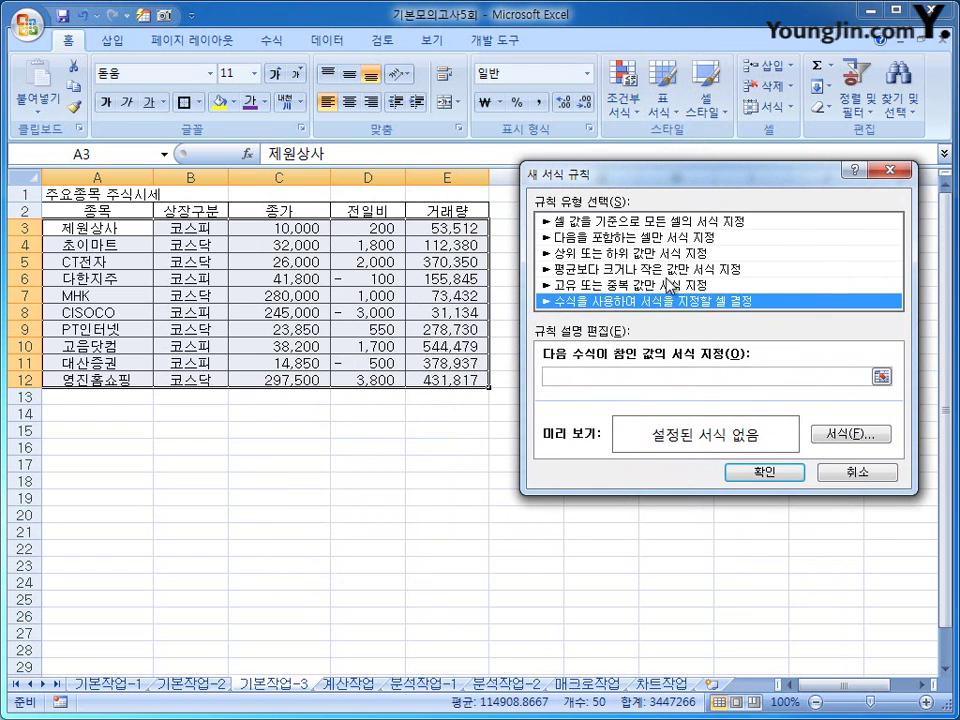
# Enter =$D3<0 as the new rule's formula, with the column absolute and the row relative
pyautogui.click(618, 378)
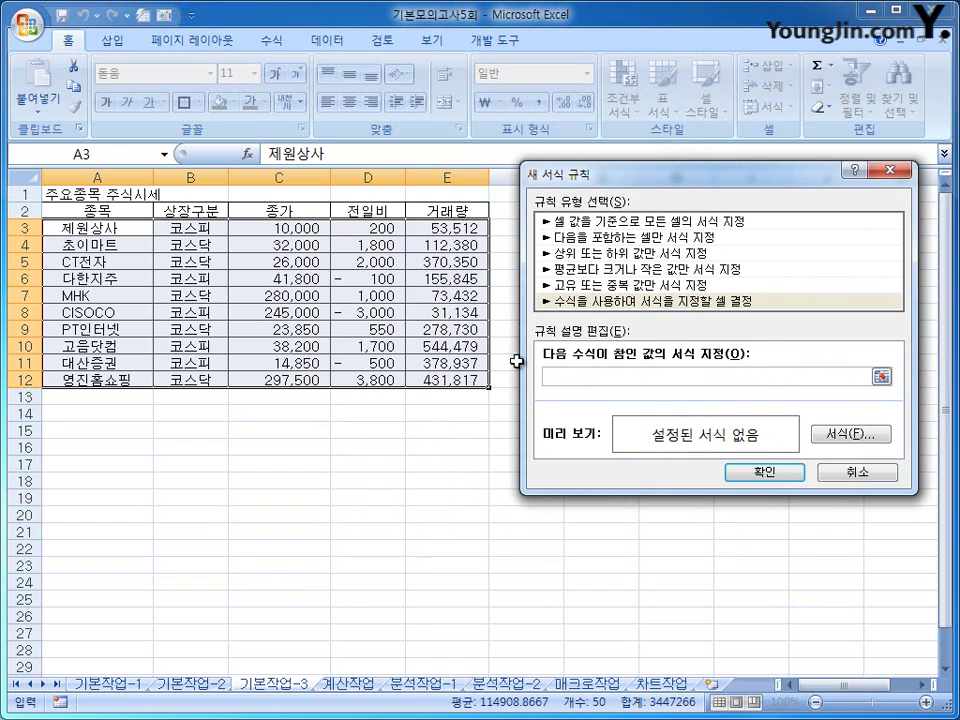
pyautogui.click(378, 230)
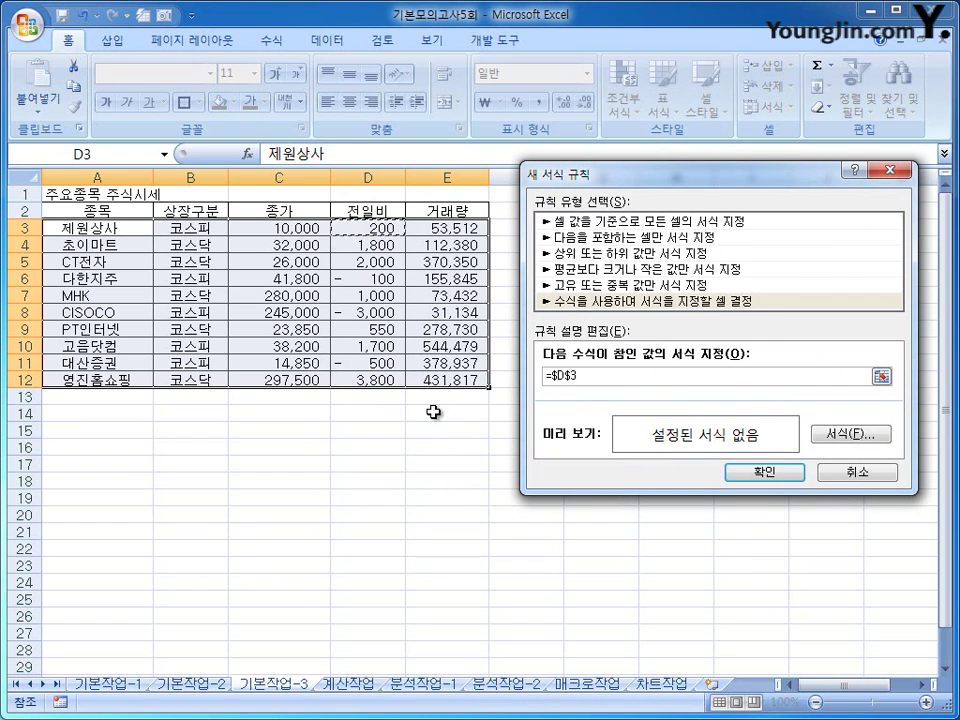
pyautogui.click(569, 375)
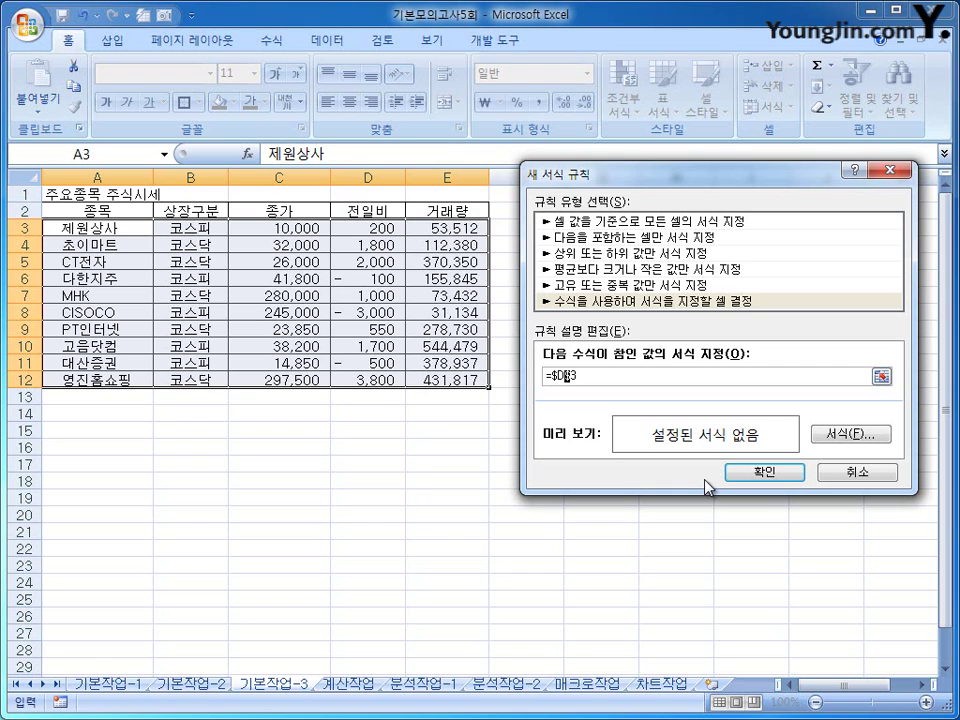
pyautogui.press('Delete')
pyautogui.write('<0')
# Give the =$D3<0 rule a standard red font colour and apply it to the table
pyautogui.click(855, 443)
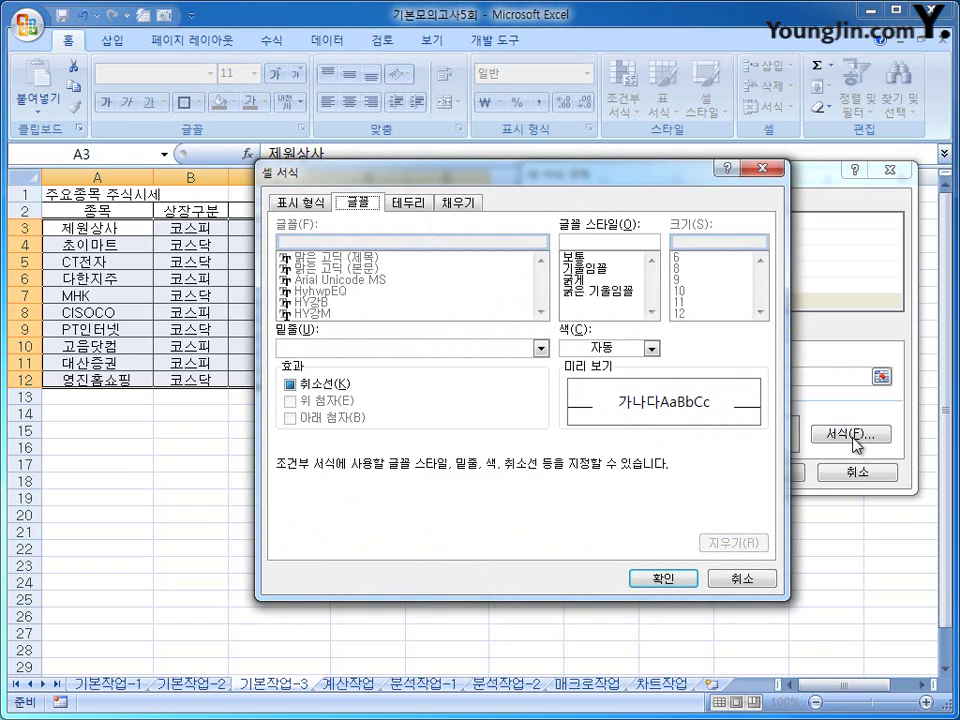
pyautogui.click(634, 350)
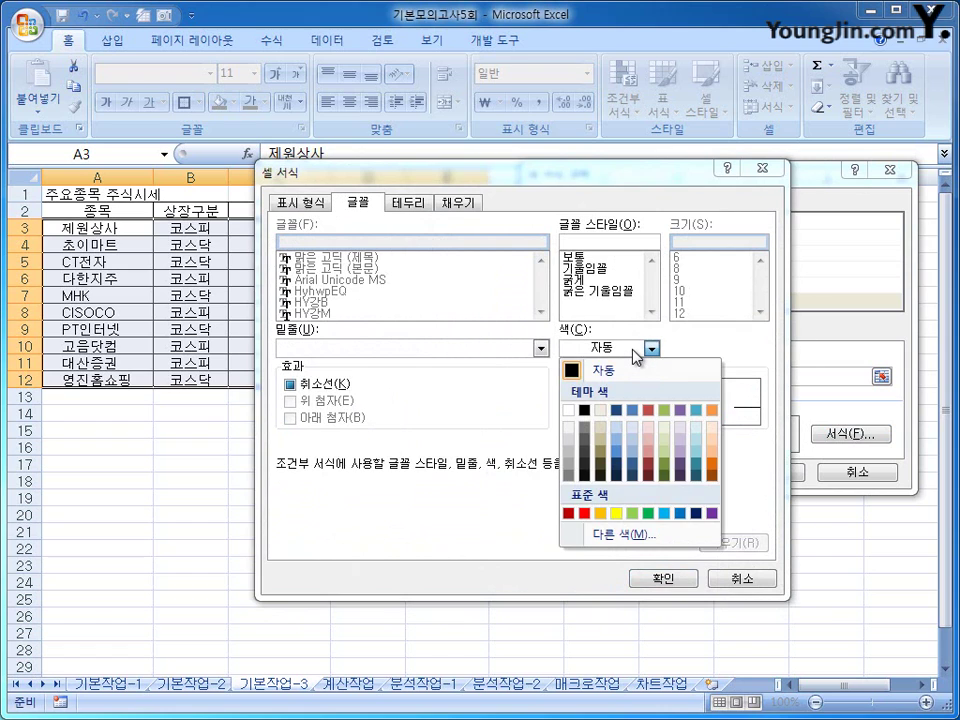
pyautogui.click(585, 514)
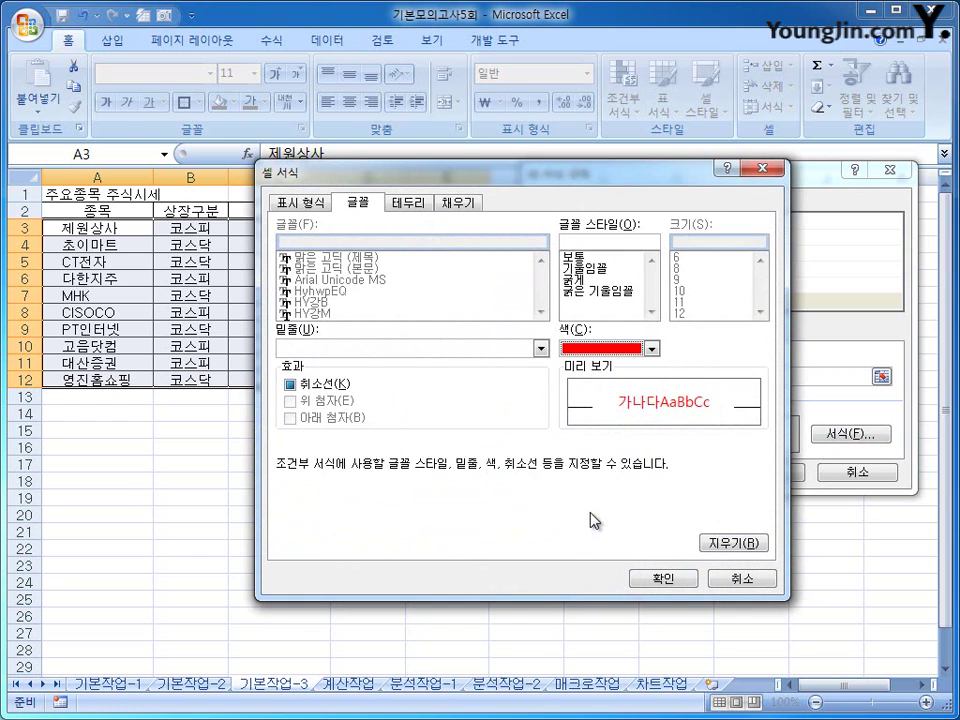
pyautogui.click(638, 576)
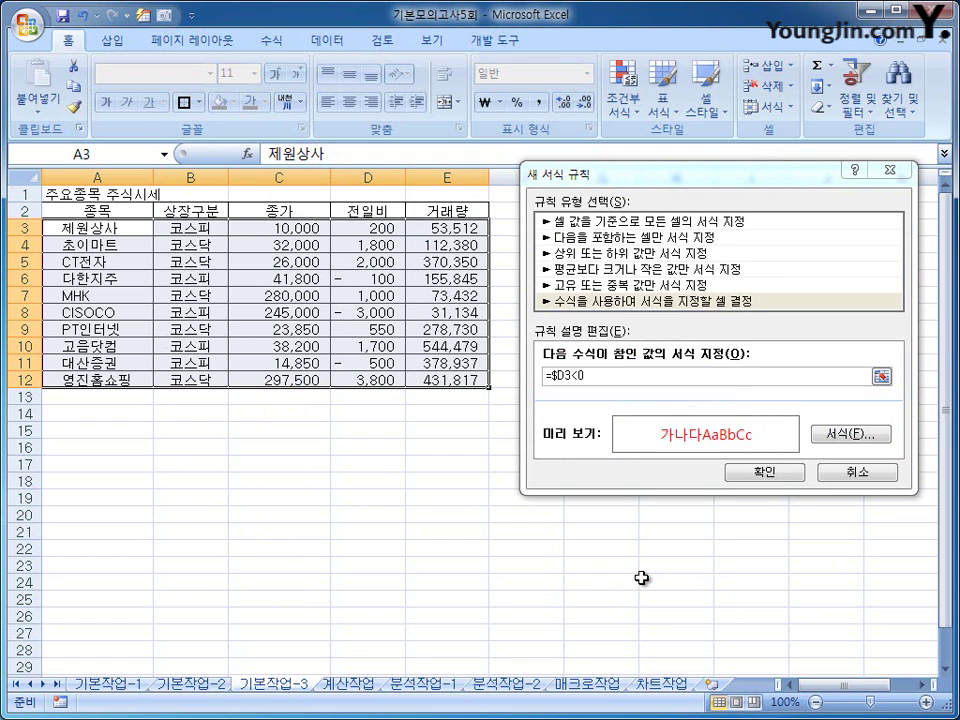
pyautogui.click(785, 475)
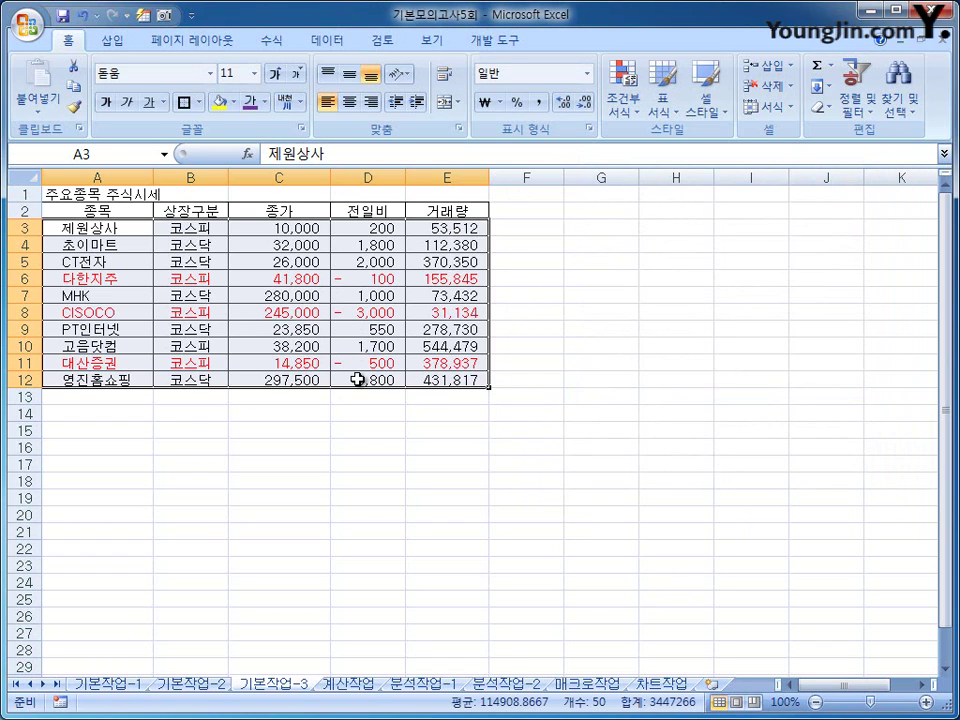
# Create a second formula-type conditional formatting rule for A3:E12 with the formula =$D3>=2000
pyautogui.click(622, 118)
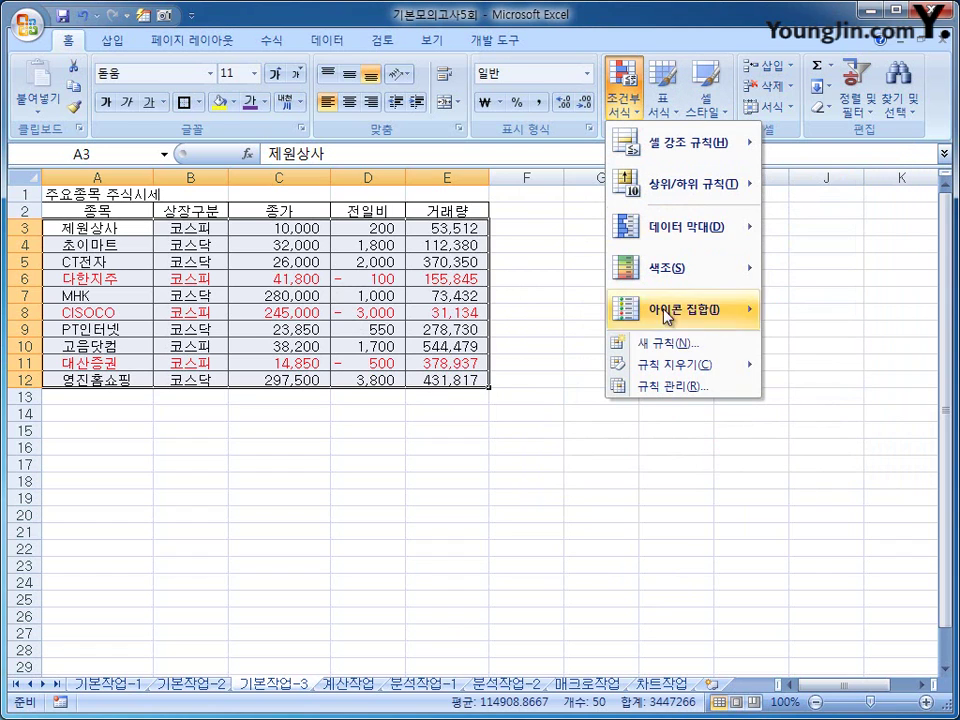
pyautogui.click(678, 344)
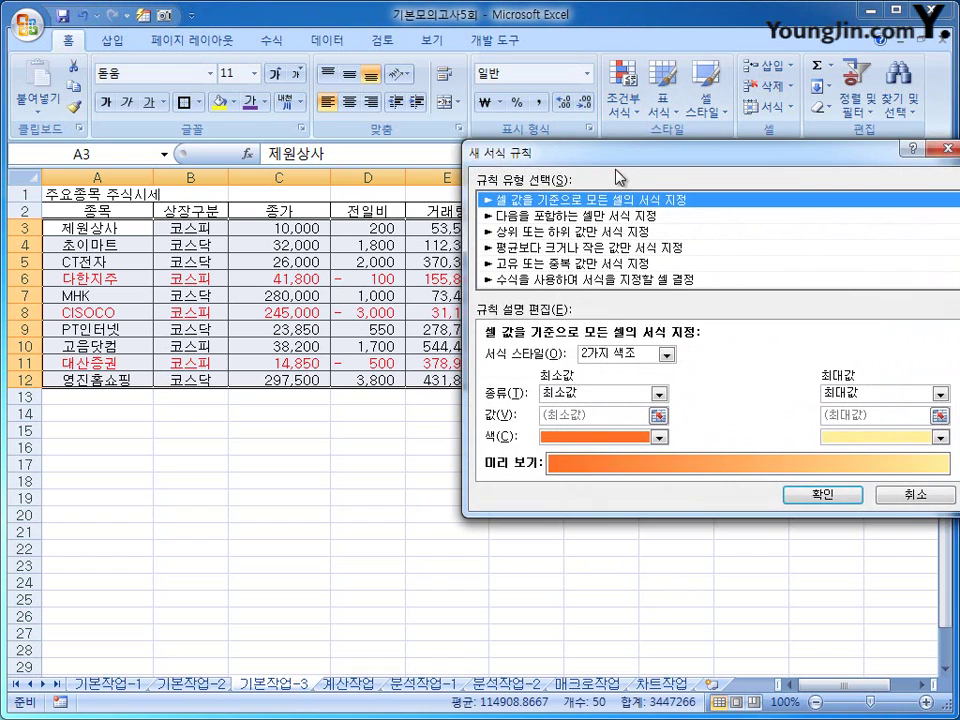
pyautogui.moveTo(595, 170); pyautogui.dragTo(428, 180)
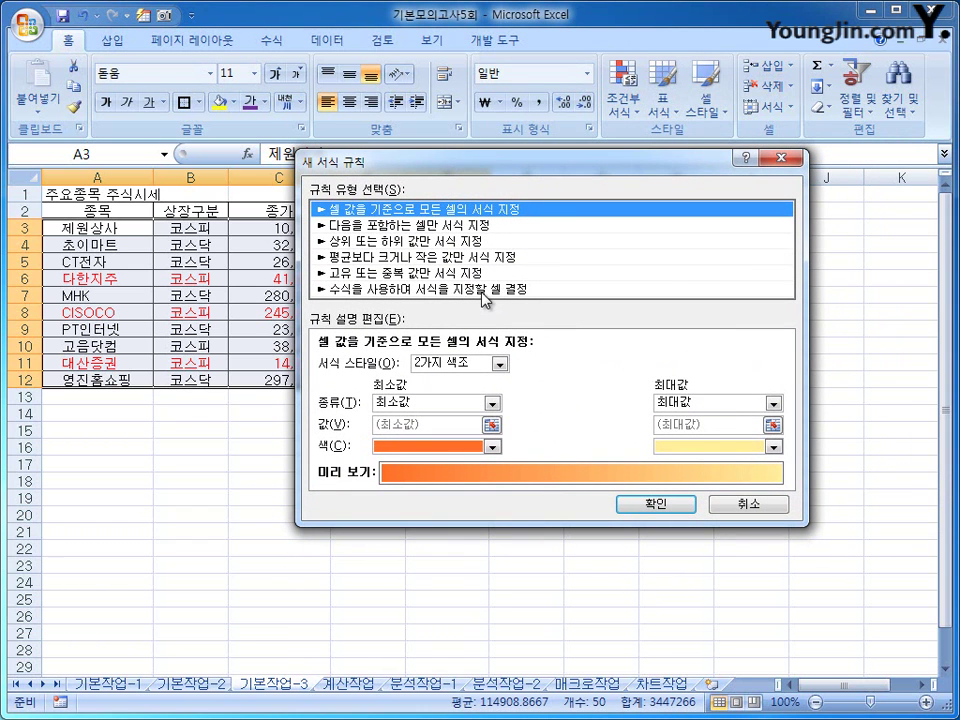
pyautogui.click(481, 290)
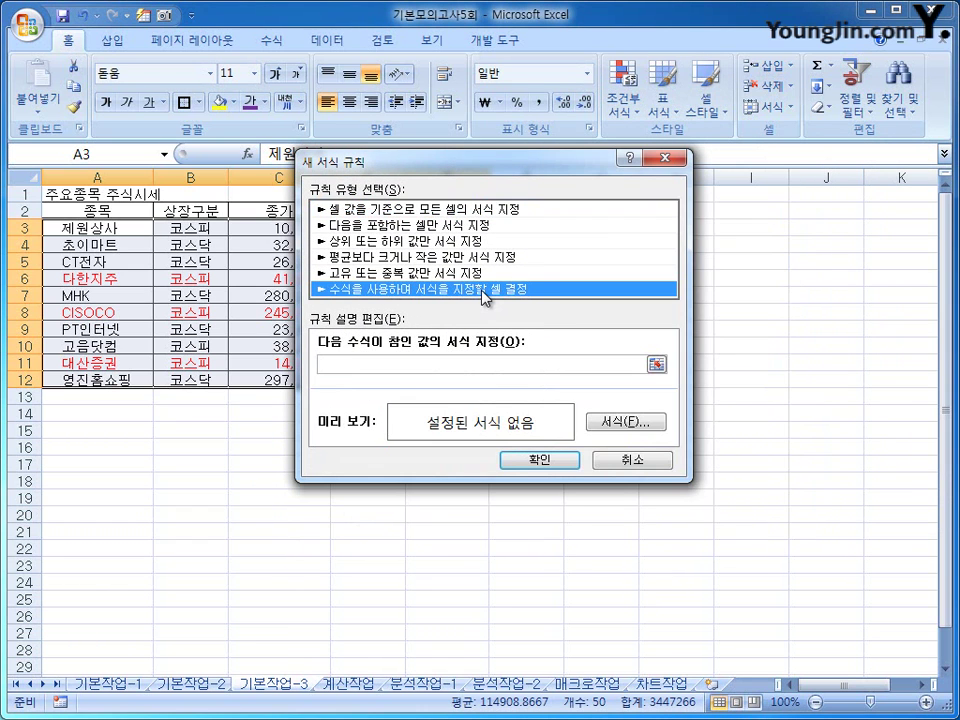
pyautogui.click(520, 364)
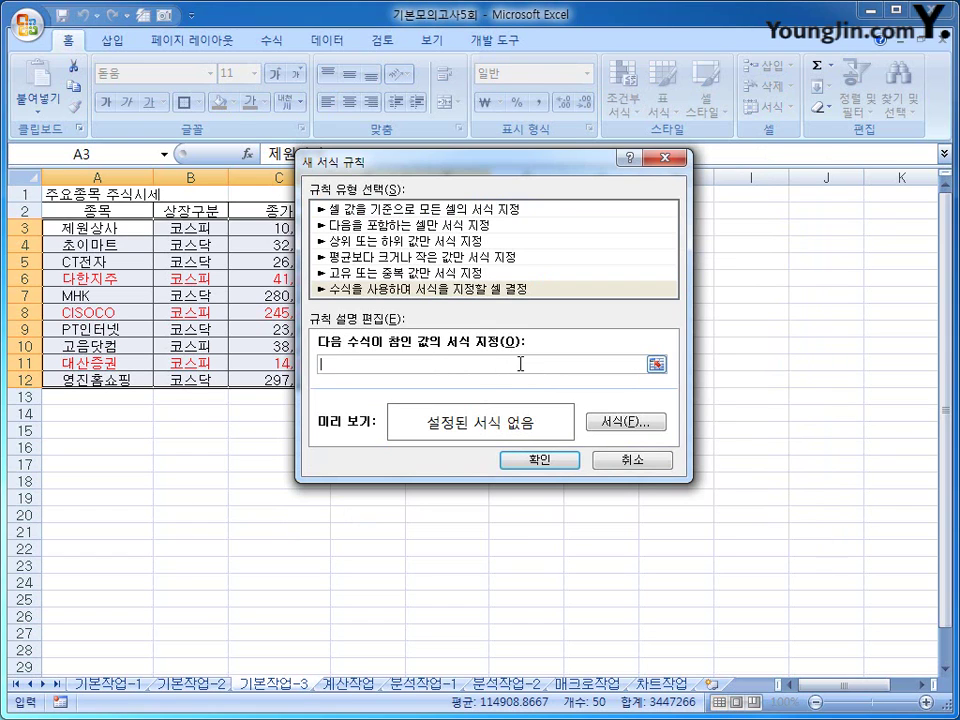
pyautogui.moveTo(544, 172); pyautogui.dragTo(688, 310)
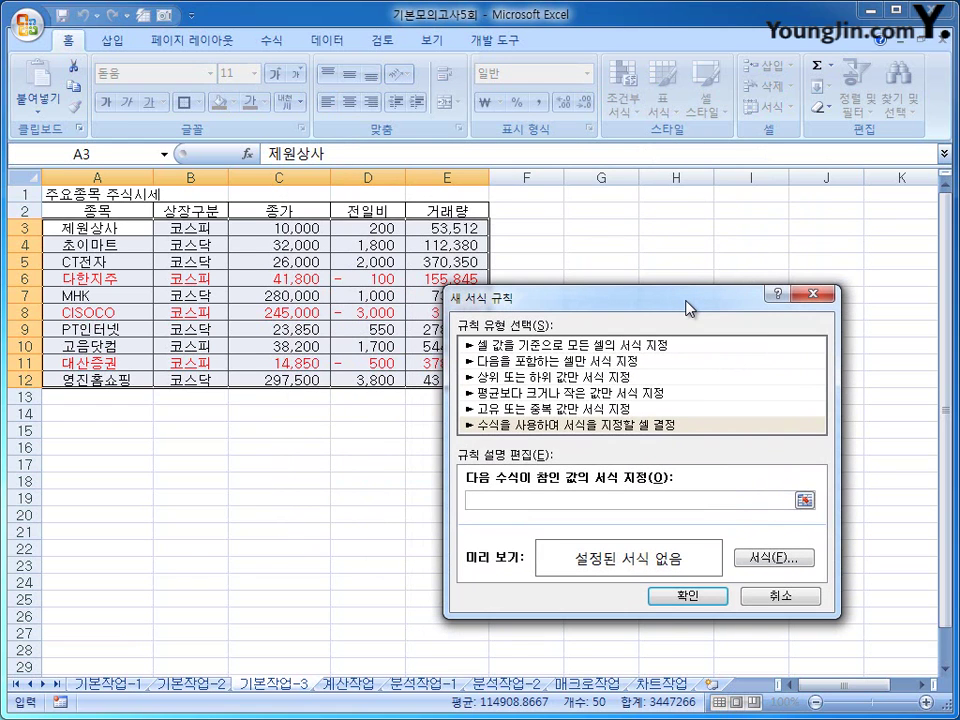
pyautogui.write('=')
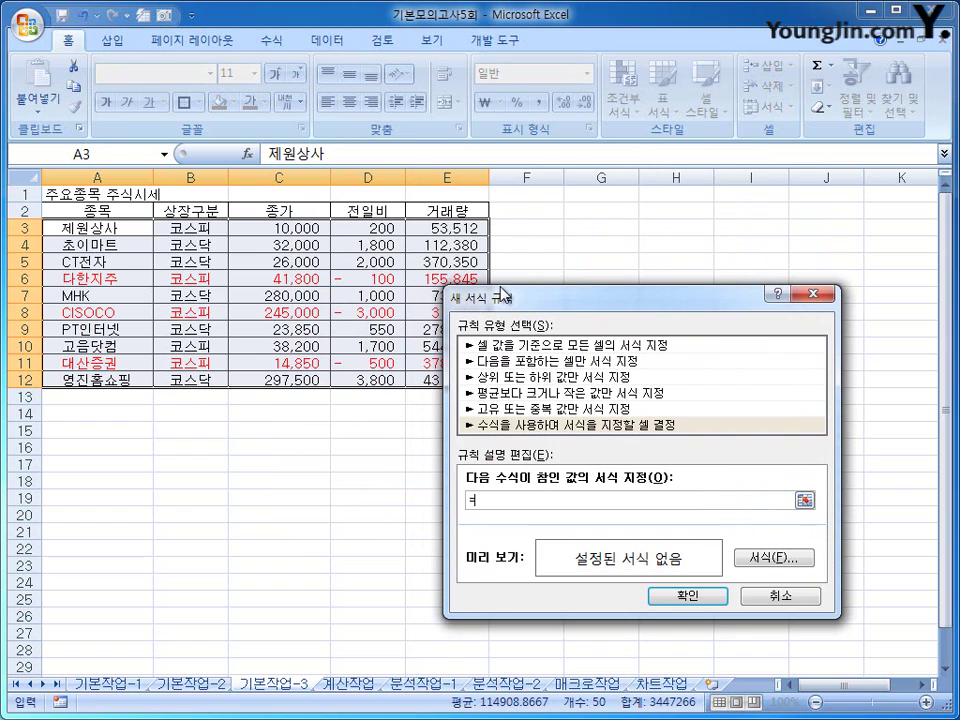
pyautogui.click(370, 227)
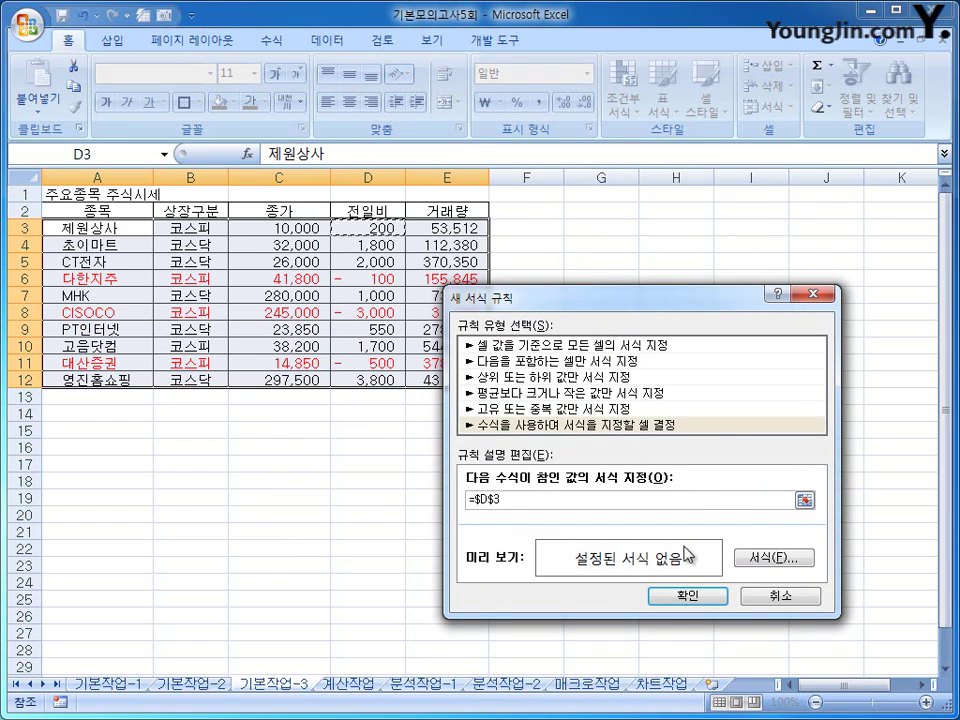
pyautogui.click(503, 498)
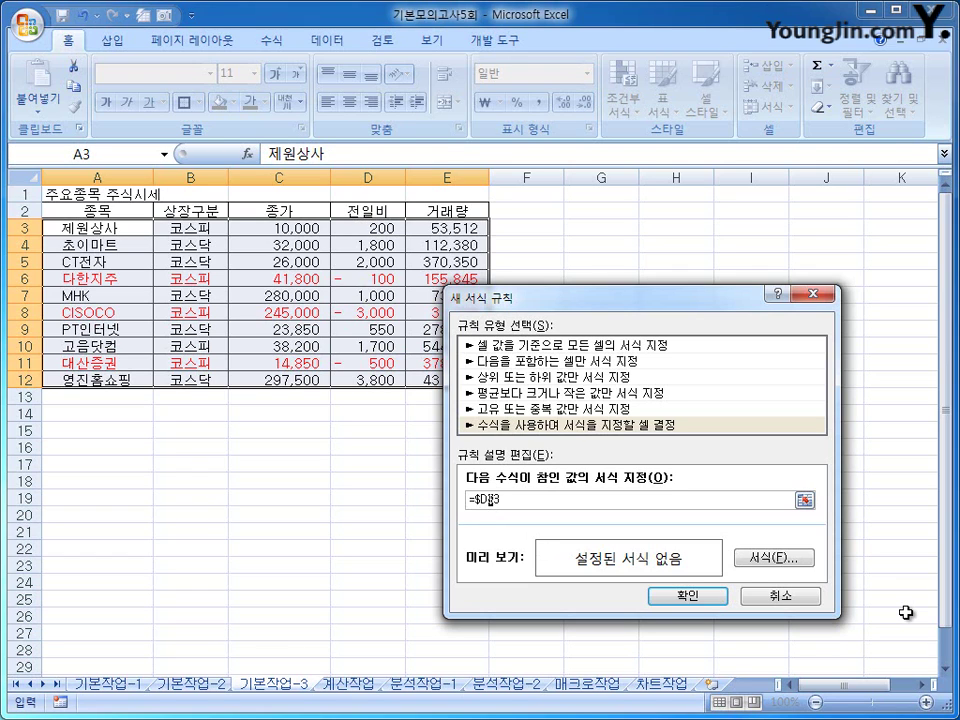
pyautogui.press('Delete')
pyautogui.click(523, 506)
pyautogui.write('>=2000')
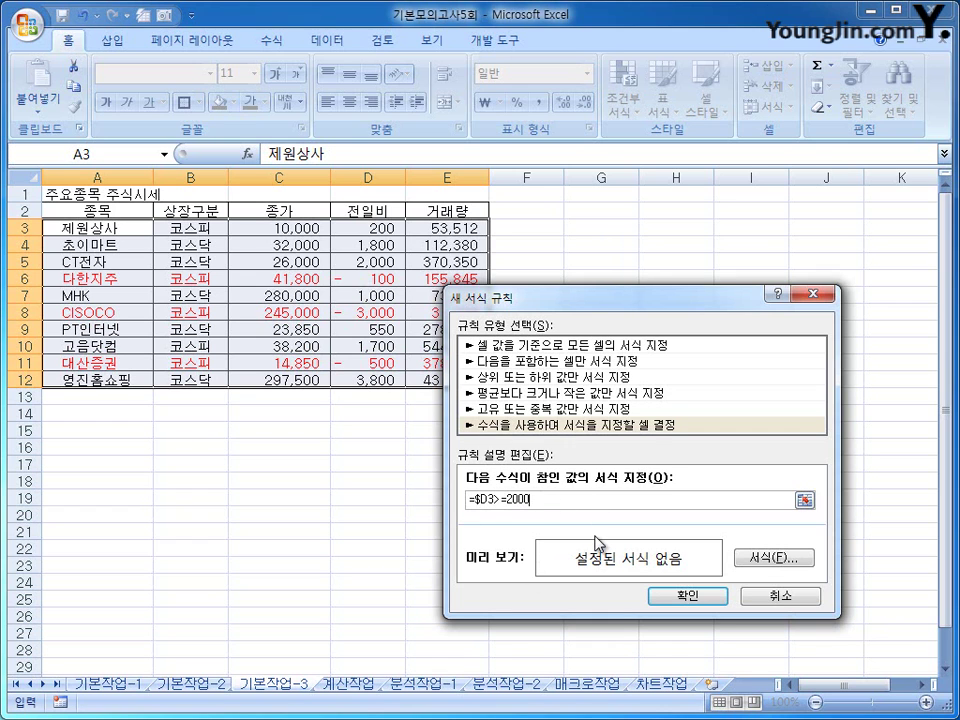
# Give the =$D3>=2000 rule a standard blue font colour and apply it to the table
pyautogui.click(776, 560)
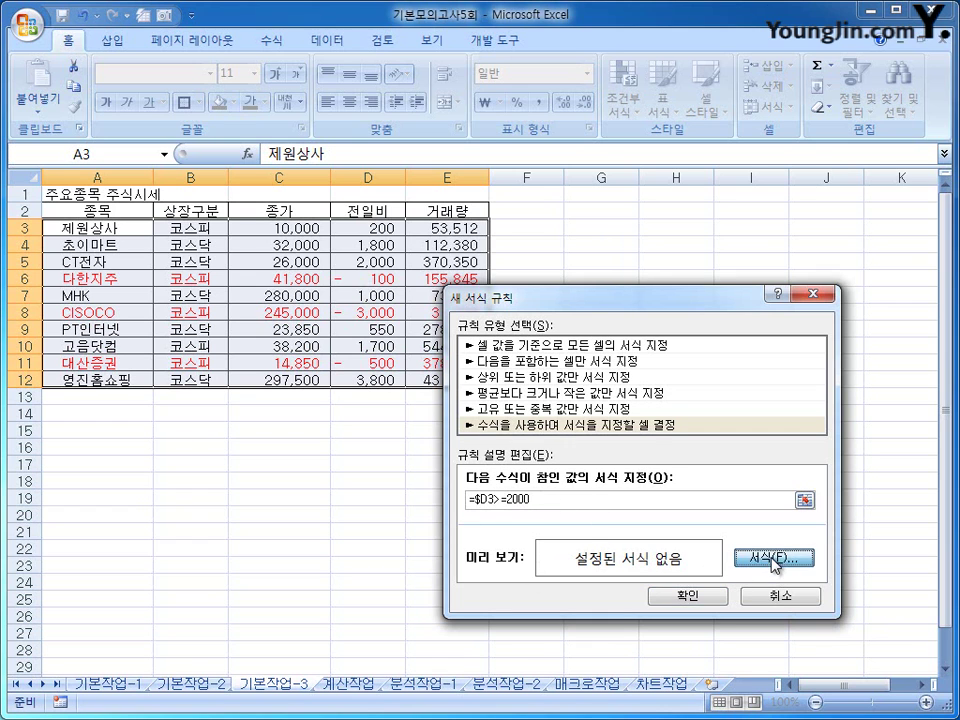
pyautogui.moveTo(664, 116); pyautogui.dragTo(493, 105)
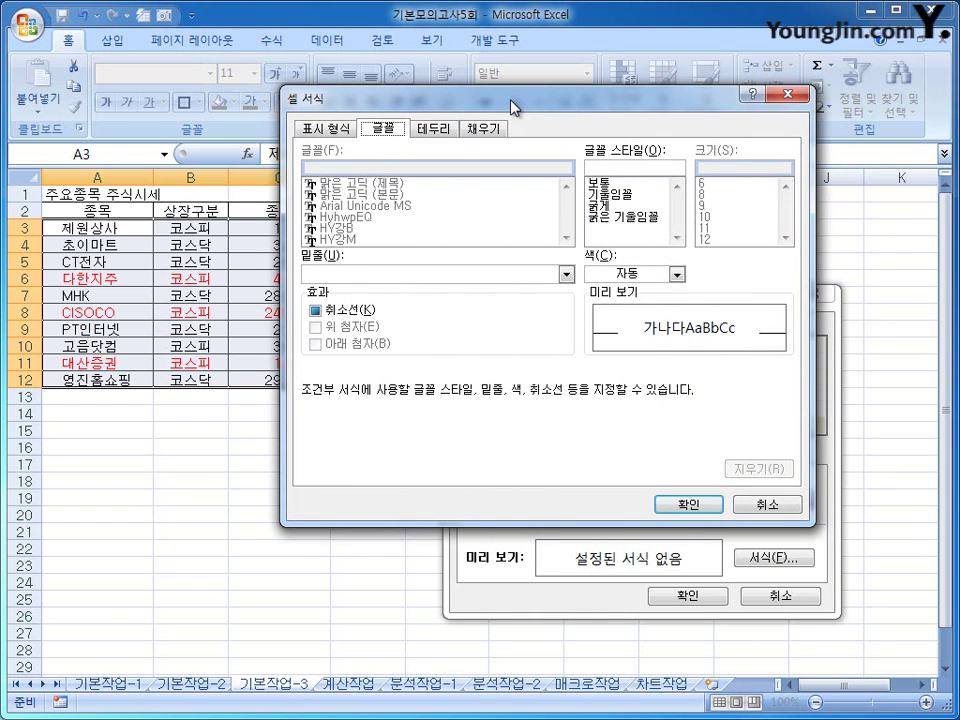
pyautogui.click(677, 274)
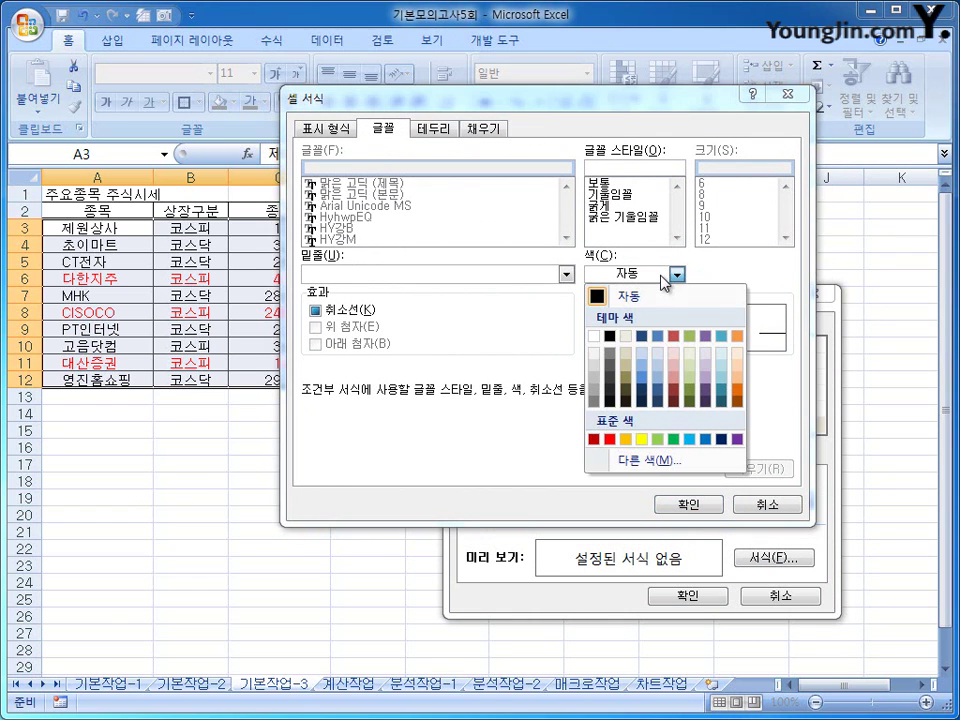
pyautogui.click(706, 440)
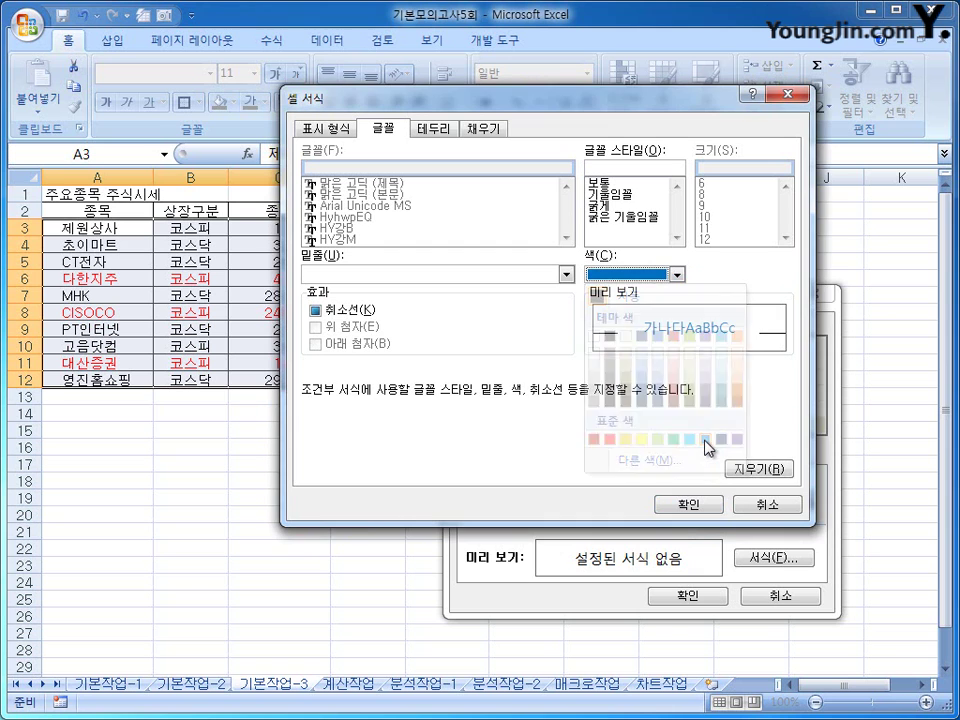
pyautogui.click(686, 507)
pyautogui.click(688, 595)
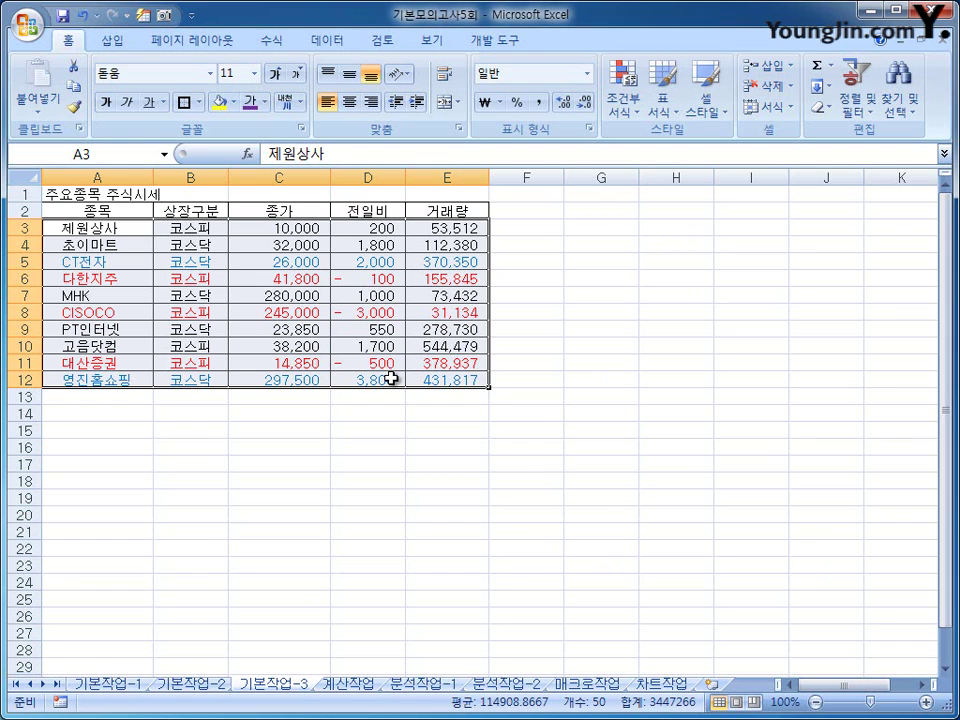
# In the conditional formatting rules manager (조건부 서식 규칙 관리자), move the =$D3<0 rule above the =$D3>=2000 rule and accept the order
pyautogui.click(623, 105)
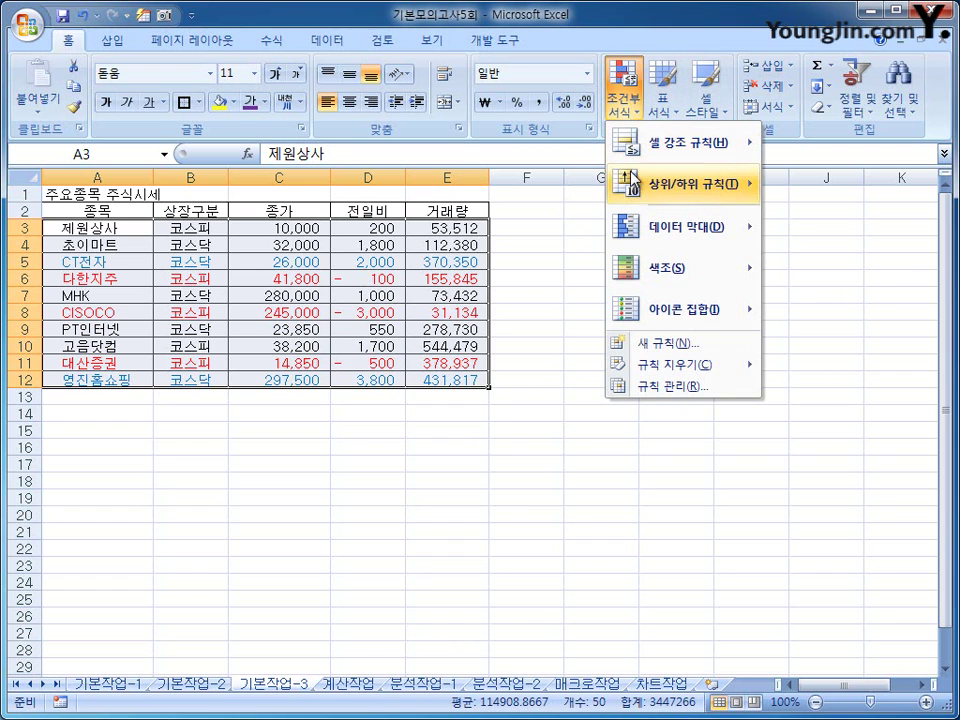
pyautogui.click(659, 388)
pyautogui.moveTo(621, 326); pyautogui.dragTo(467, 269)
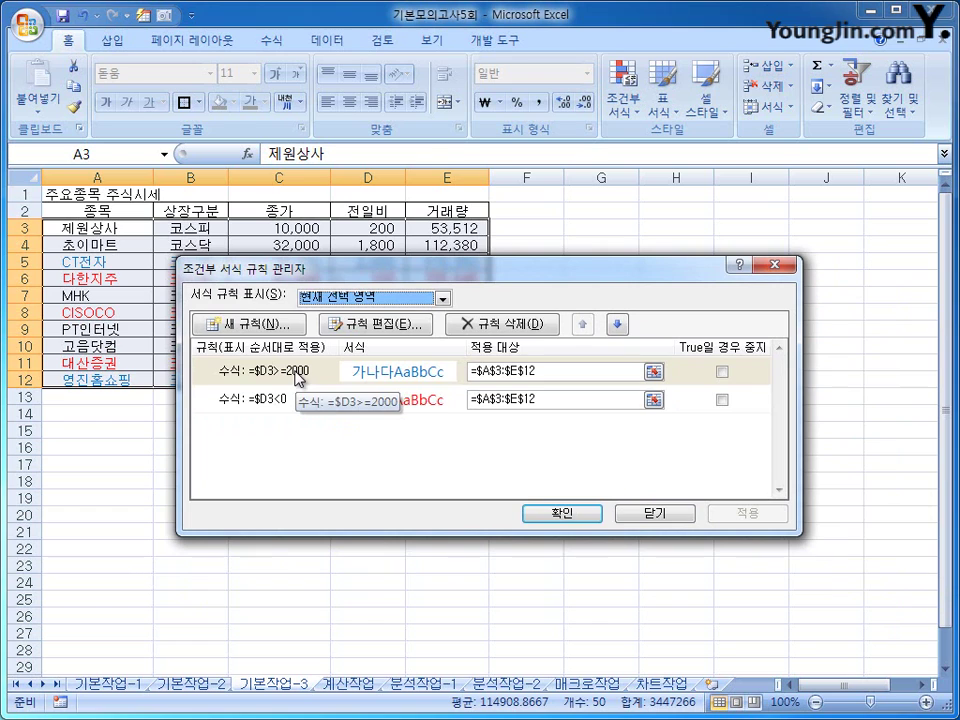
pyautogui.click(296, 406)
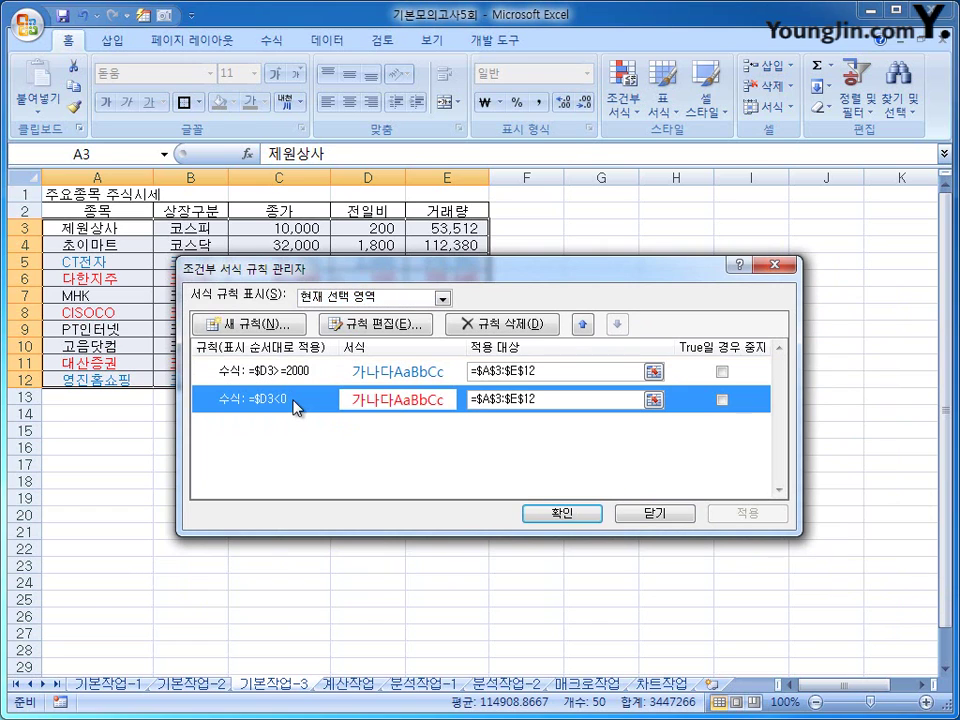
pyautogui.click(289, 368)
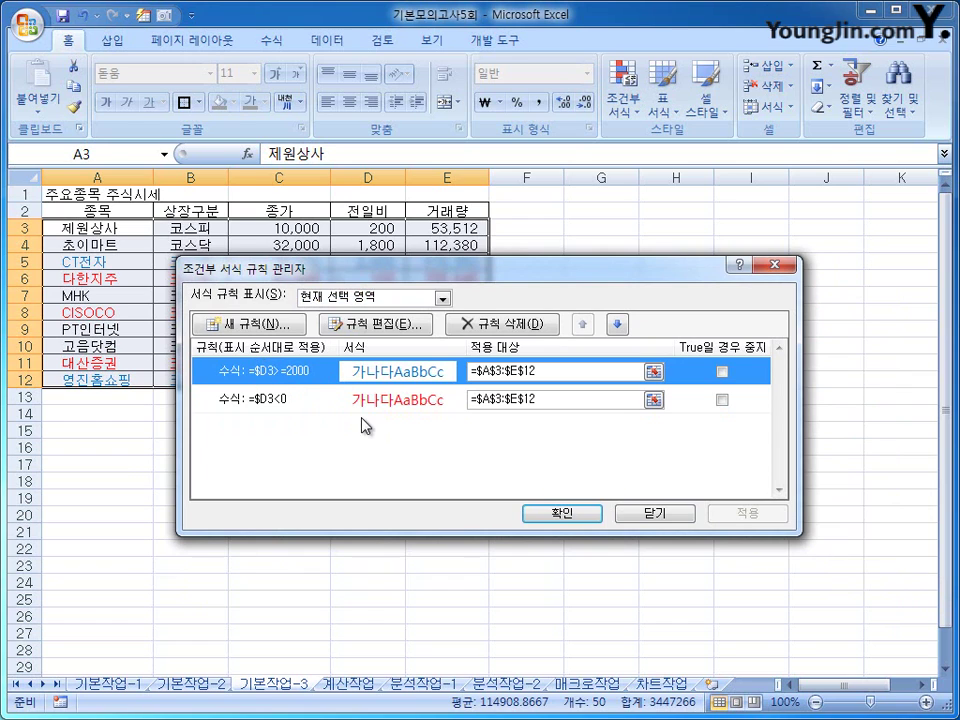
pyautogui.click(288, 405)
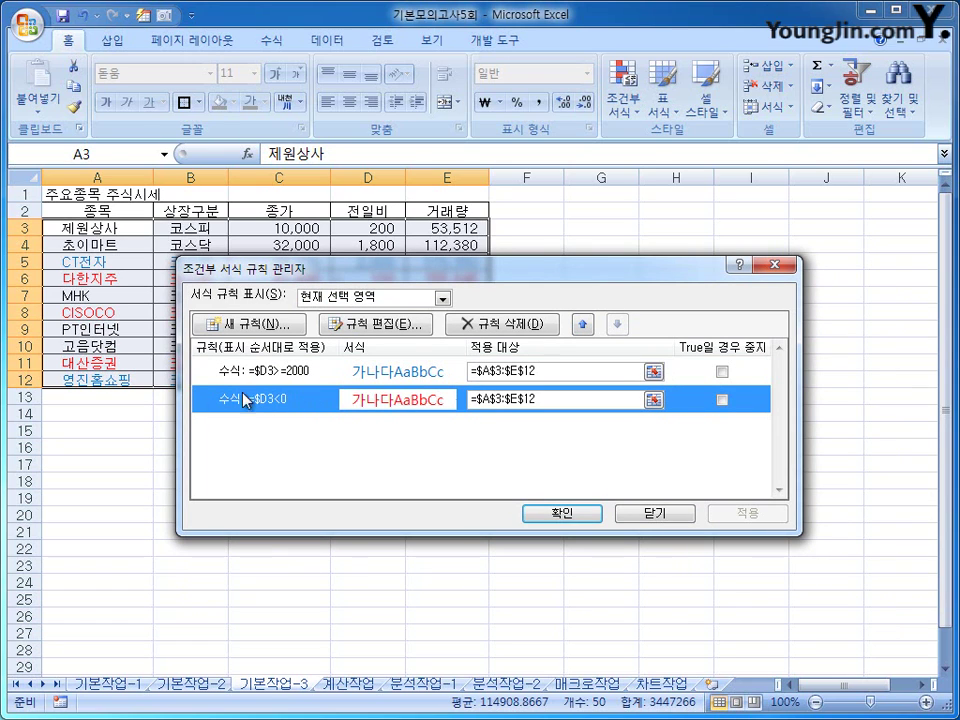
pyautogui.click(585, 323)
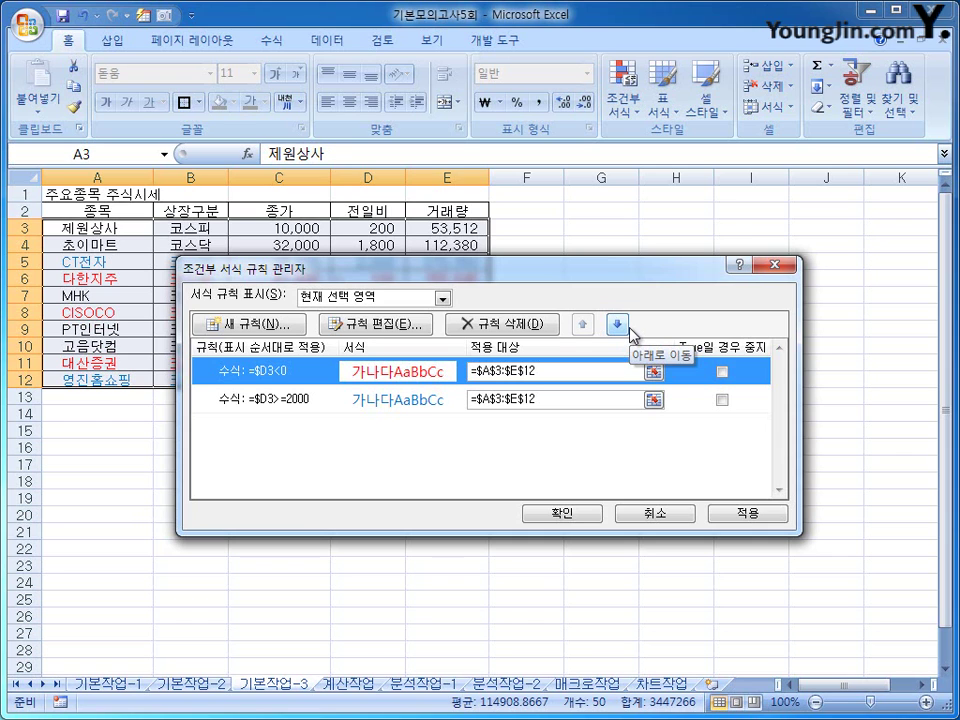
pyautogui.click(585, 515)
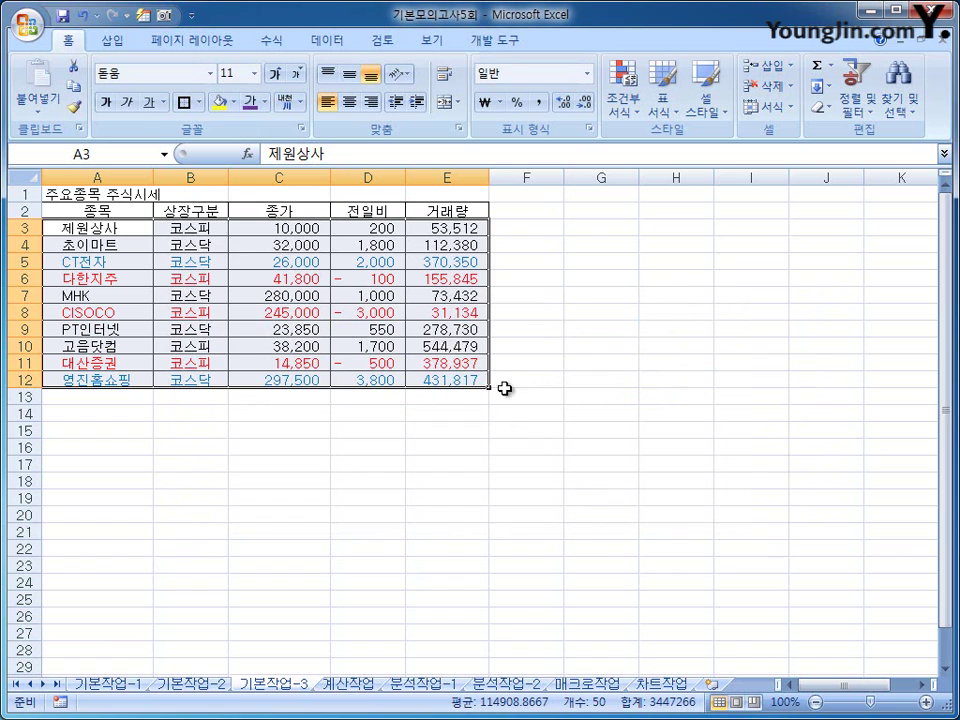
pyautogui.click(619, 116)
pyautogui.moveTo(700, 367)
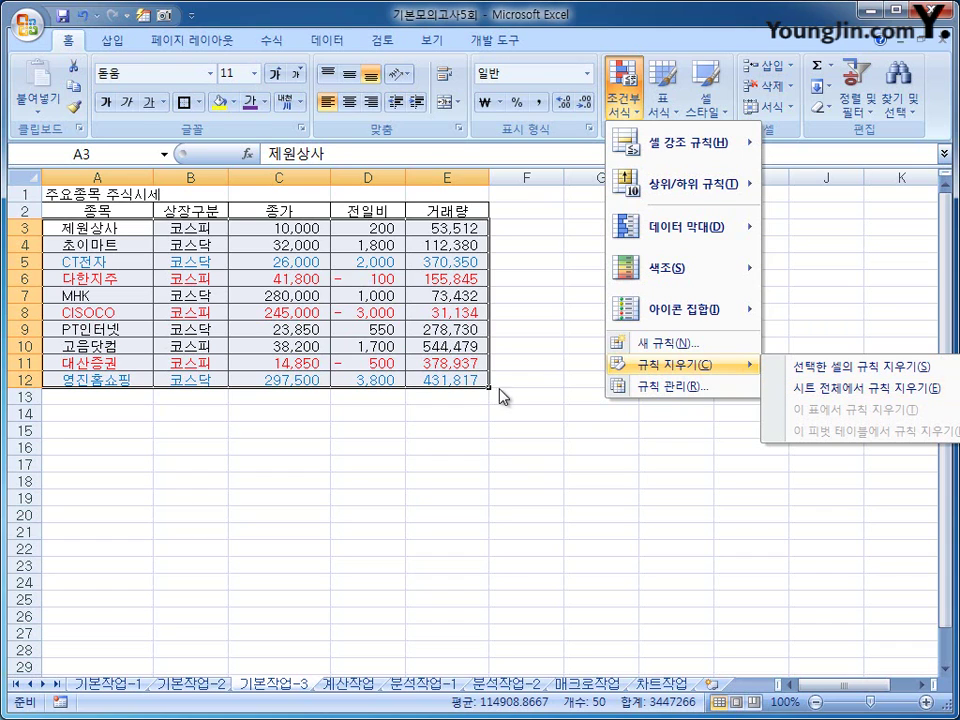
pyautogui.click(556, 468)
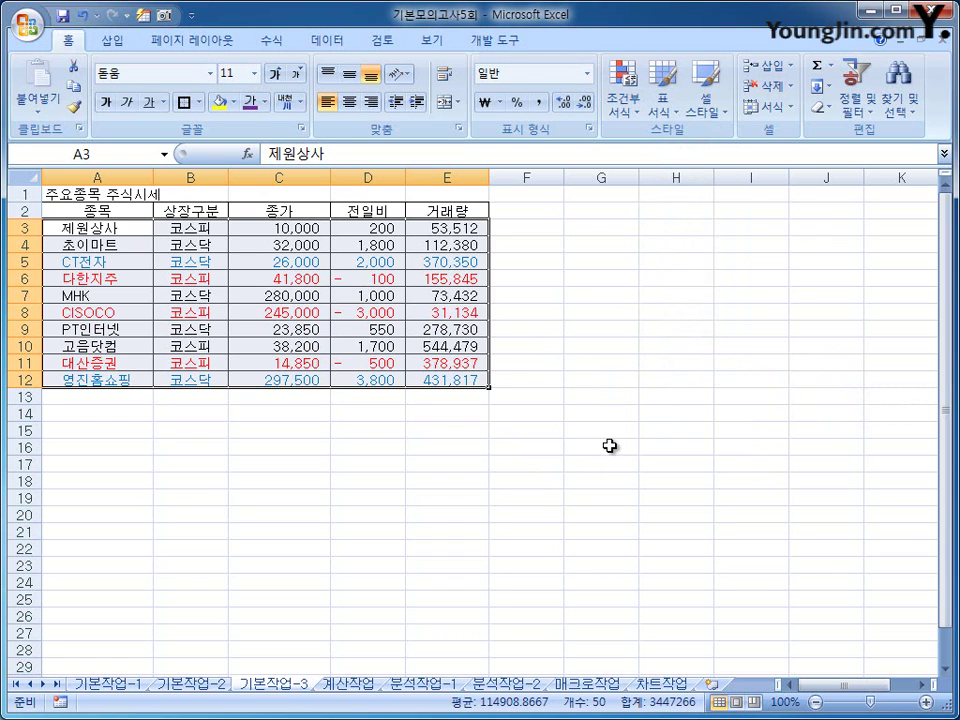
# On the 계산작업 sheet, insert the SUMIF function in cell D10
pyautogui.click(362, 684)
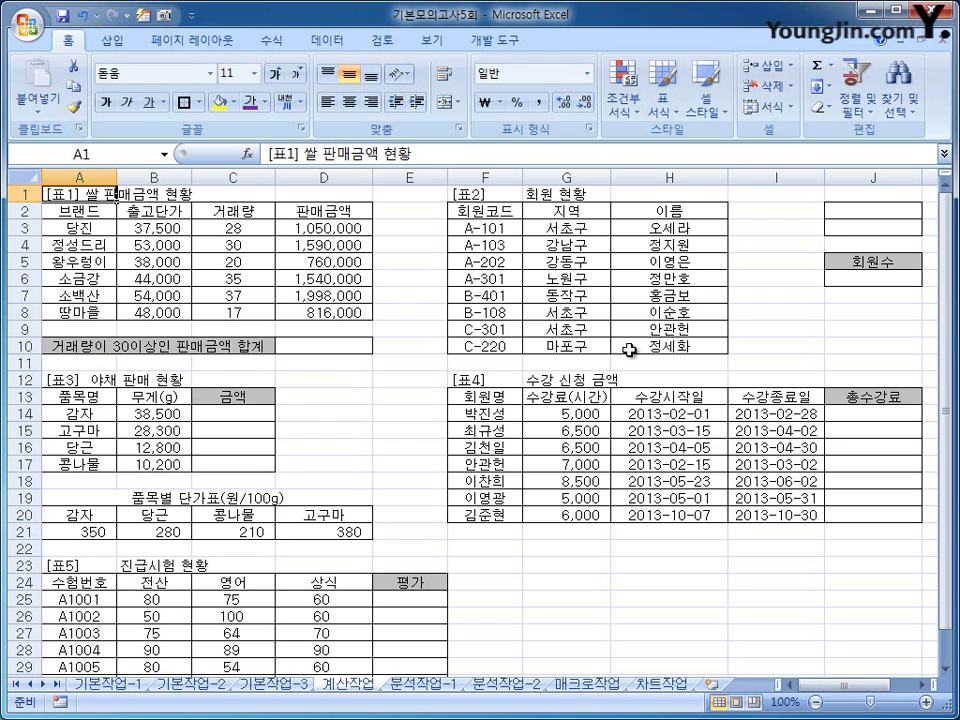
pyautogui.click(341, 347)
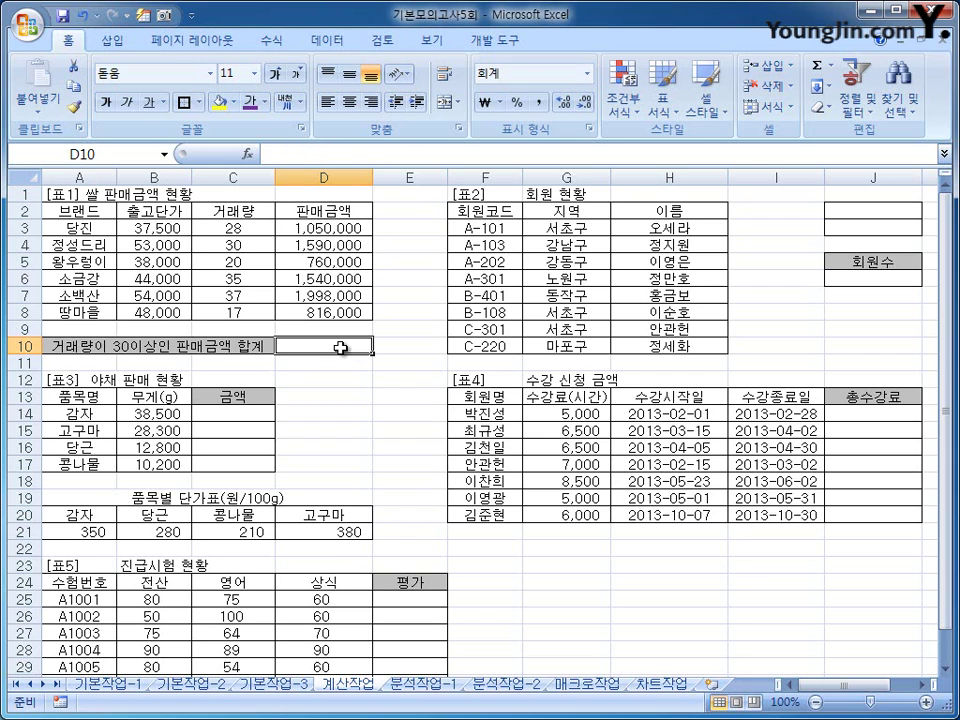
pyautogui.click(280, 45)
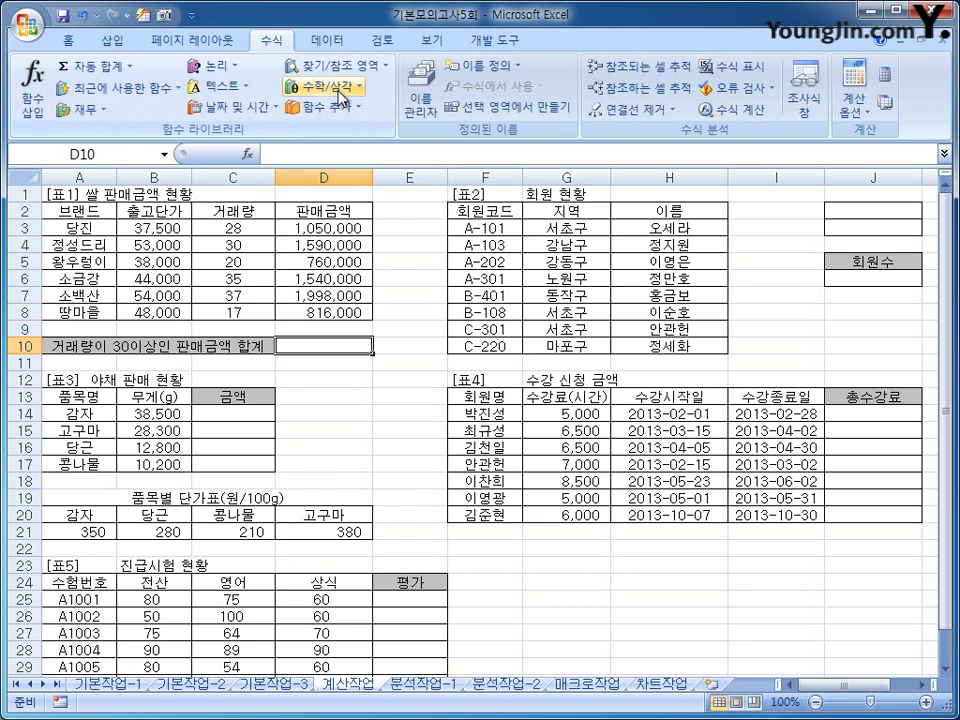
pyautogui.click(322, 86)
pyautogui.moveTo(416, 170); pyautogui.dragTo(418, 385)
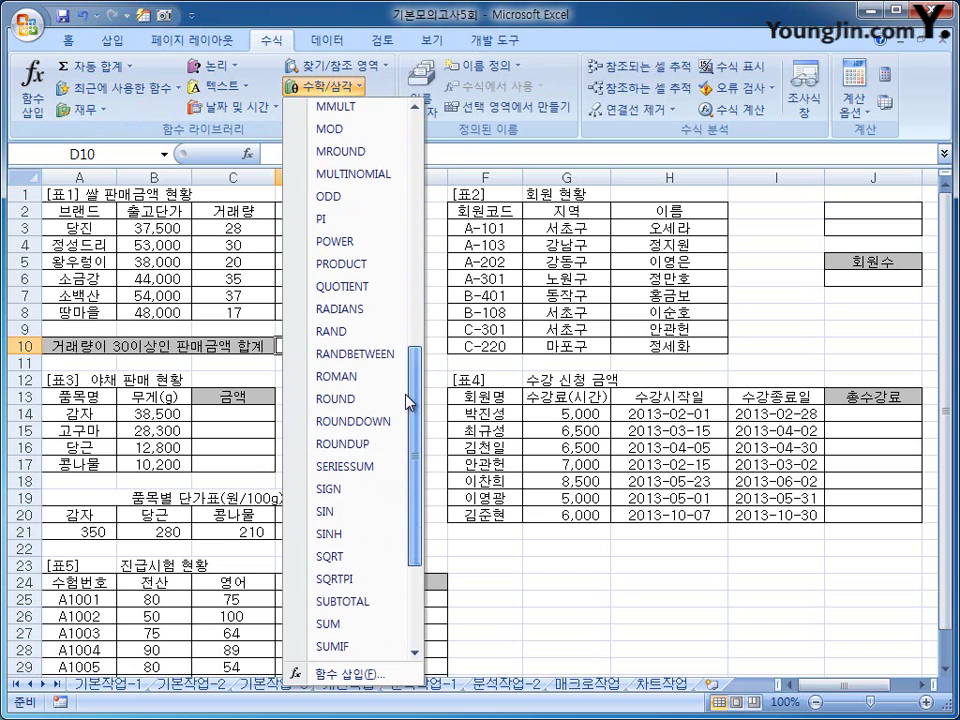
pyautogui.click(370, 647)
pyautogui.moveTo(350, 270); pyautogui.dragTo(752, 268)
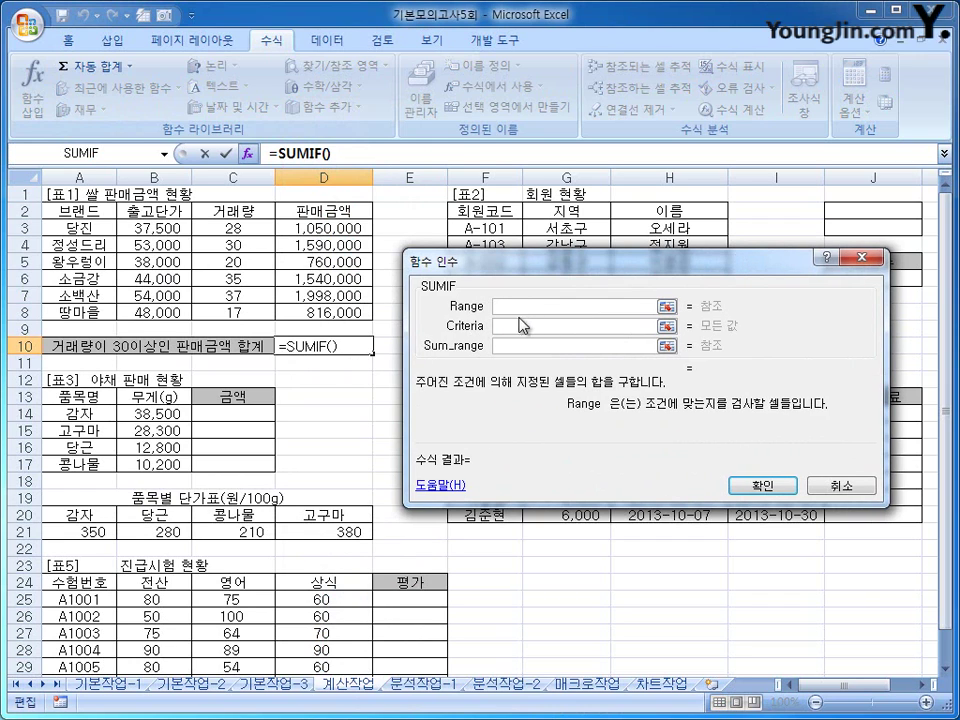
# Complete D10's SUMIF with range C3:C8, criteria >=30 and sum range D3:D8
pyautogui.moveTo(236, 228); pyautogui.dragTo(241, 316)
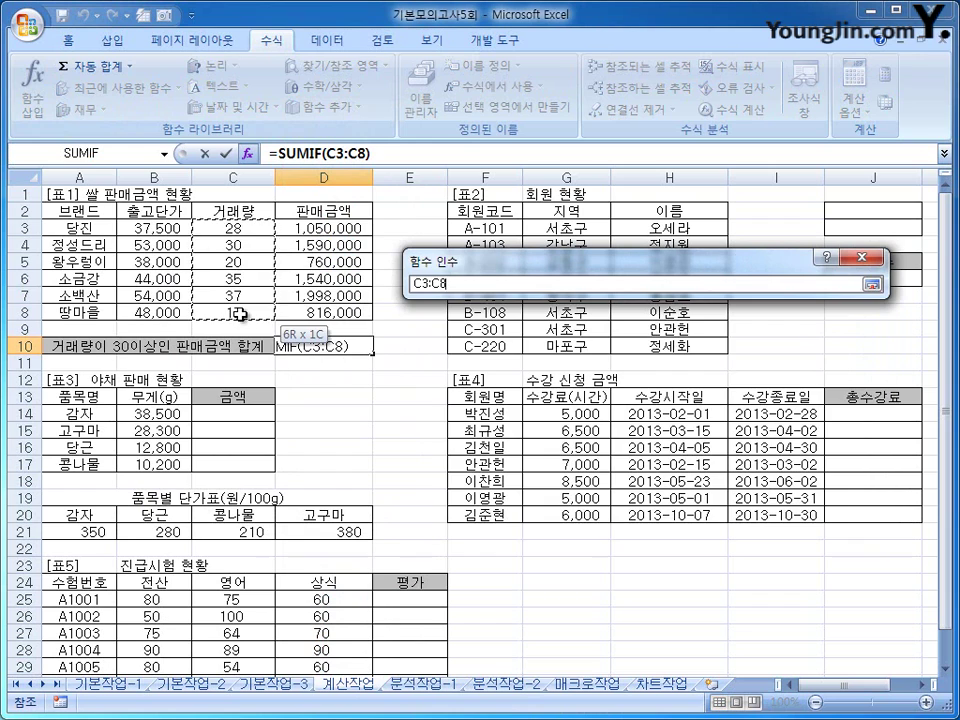
pyautogui.click(531, 328)
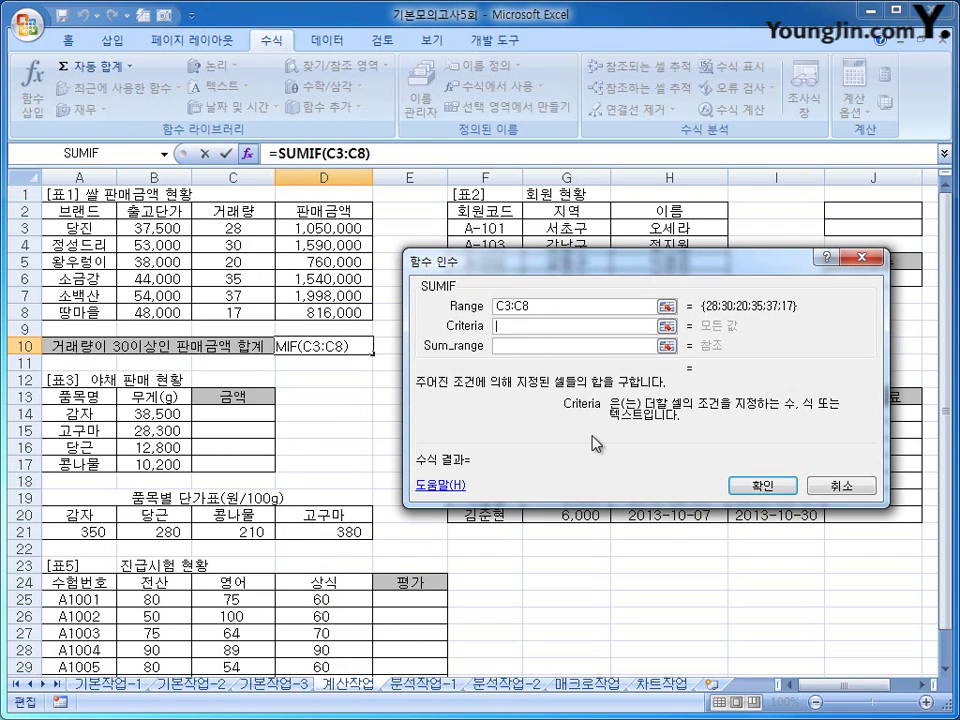
pyautogui.write('>=30')
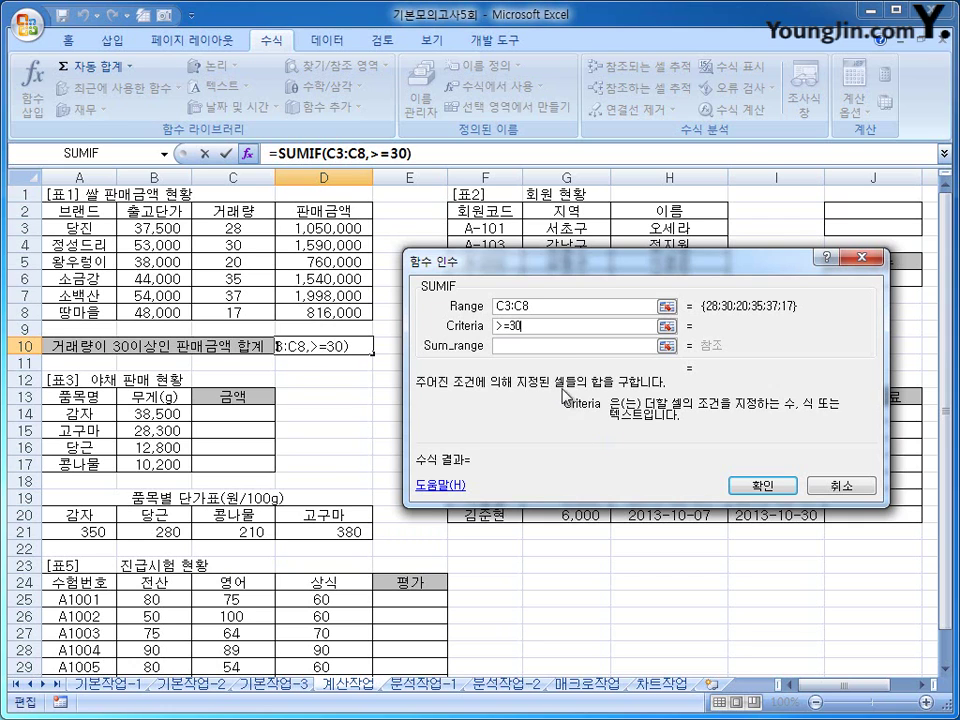
pyautogui.click(544, 346)
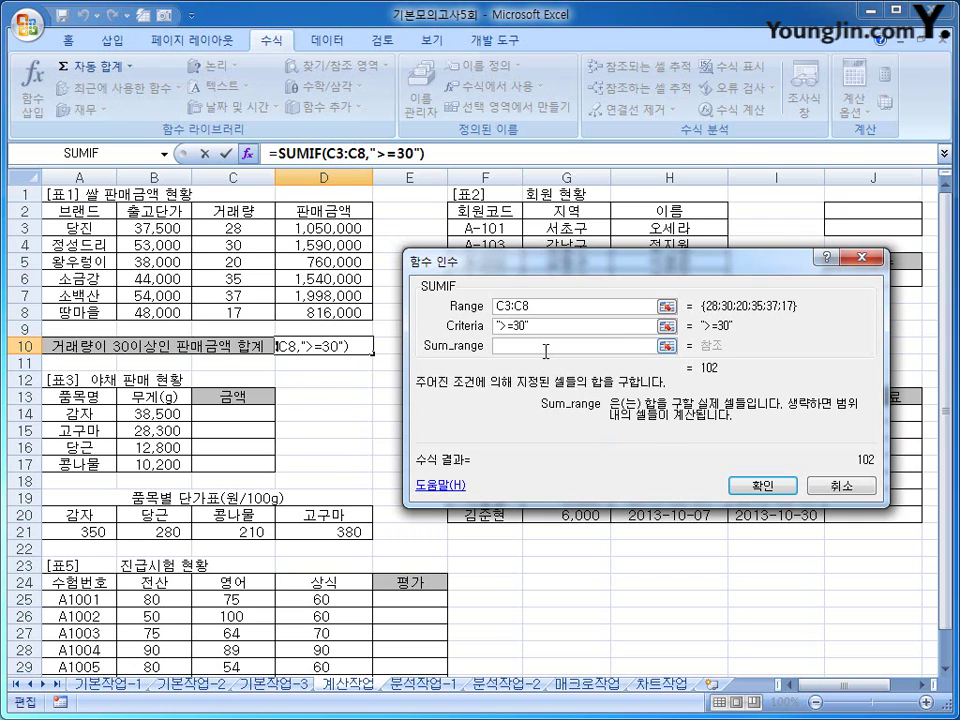
pyautogui.click(316, 227)
pyautogui.moveTo(316, 227); pyautogui.dragTo(318, 312)
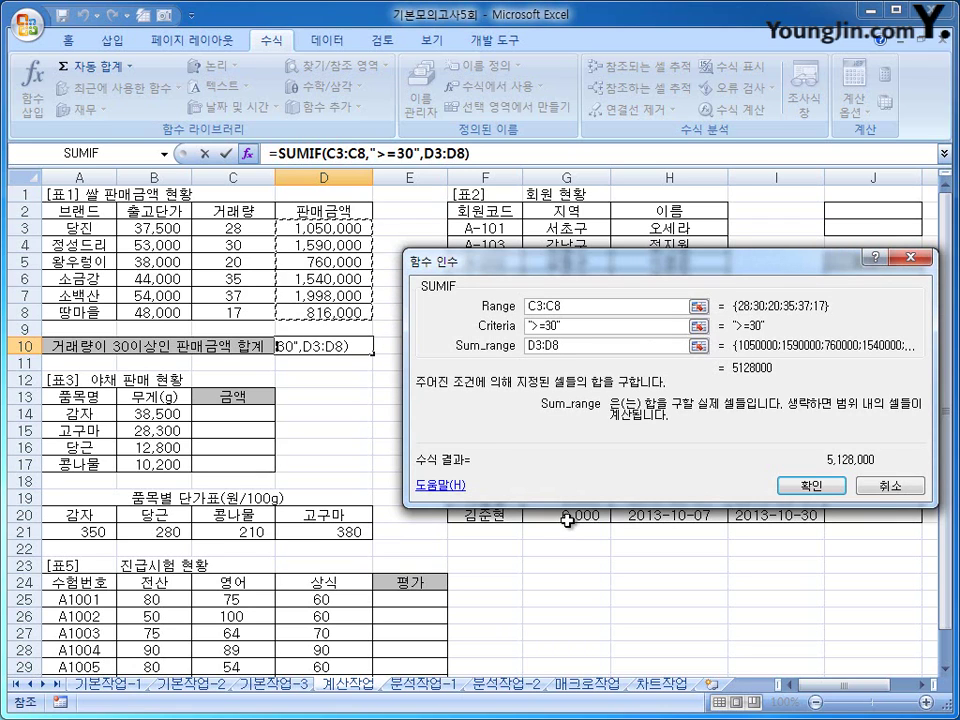
pyautogui.click(810, 486)
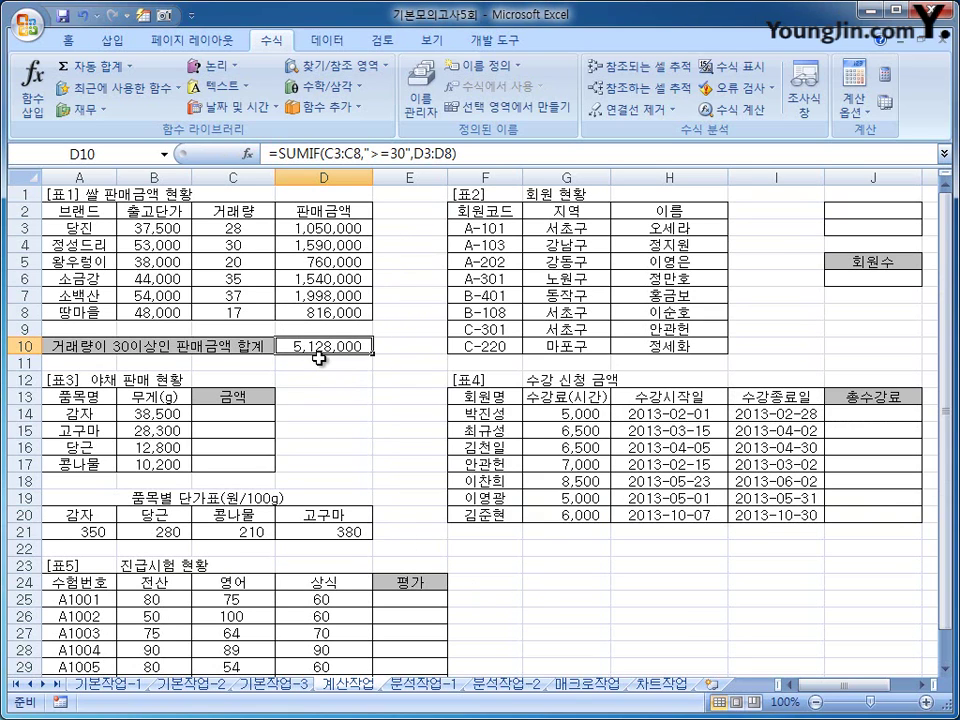
# Cut the SUMIF expression out of D10's formula, keeping only the equals sign
pyautogui.doubleClick(285, 153)
pyautogui.moveTo(423, 153); pyautogui.dragTo(493, 156)
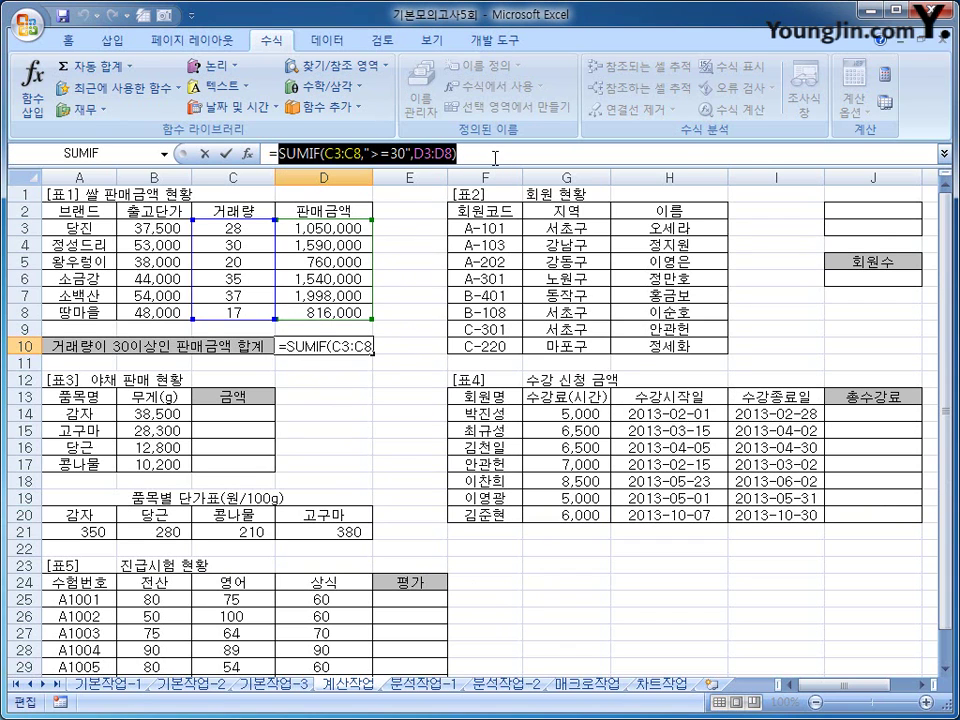
pyautogui.rightClick(495, 158)
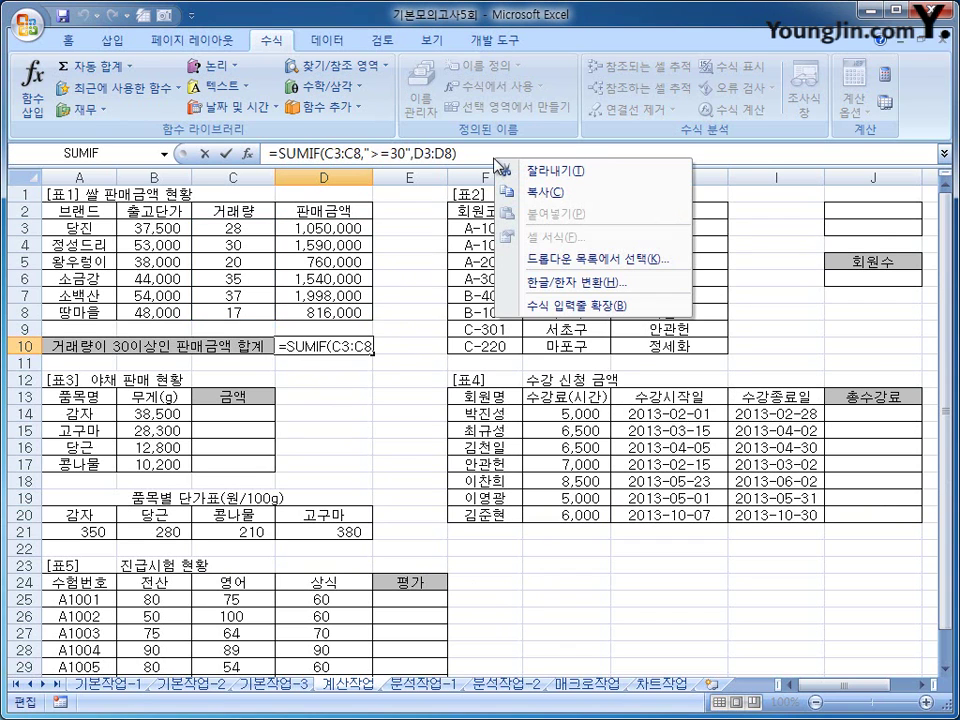
pyautogui.click(575, 172)
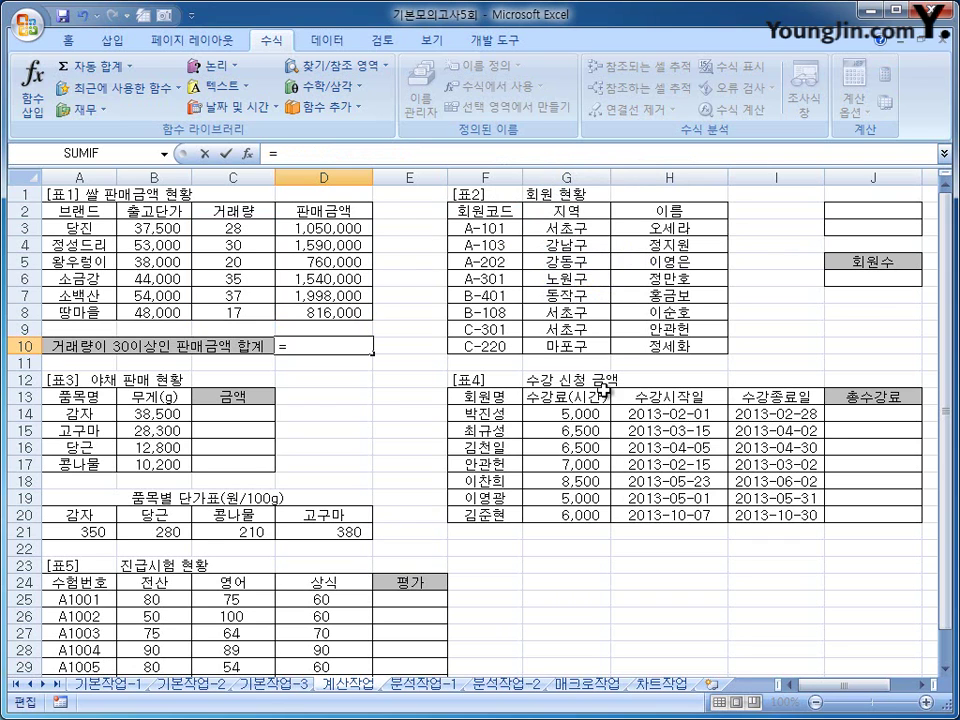
# Insert the ROUNDUP function in D10 and paste the cut SUMIF expression as its Number argument
pyautogui.click(356, 90)
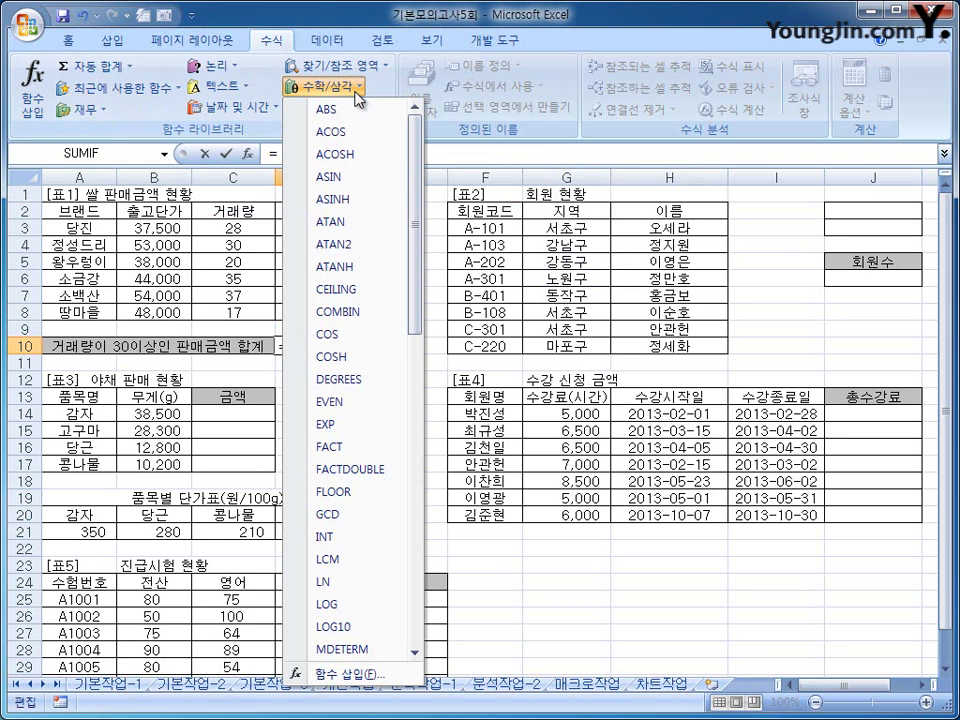
pyautogui.moveTo(417, 165); pyautogui.dragTo(420, 334)
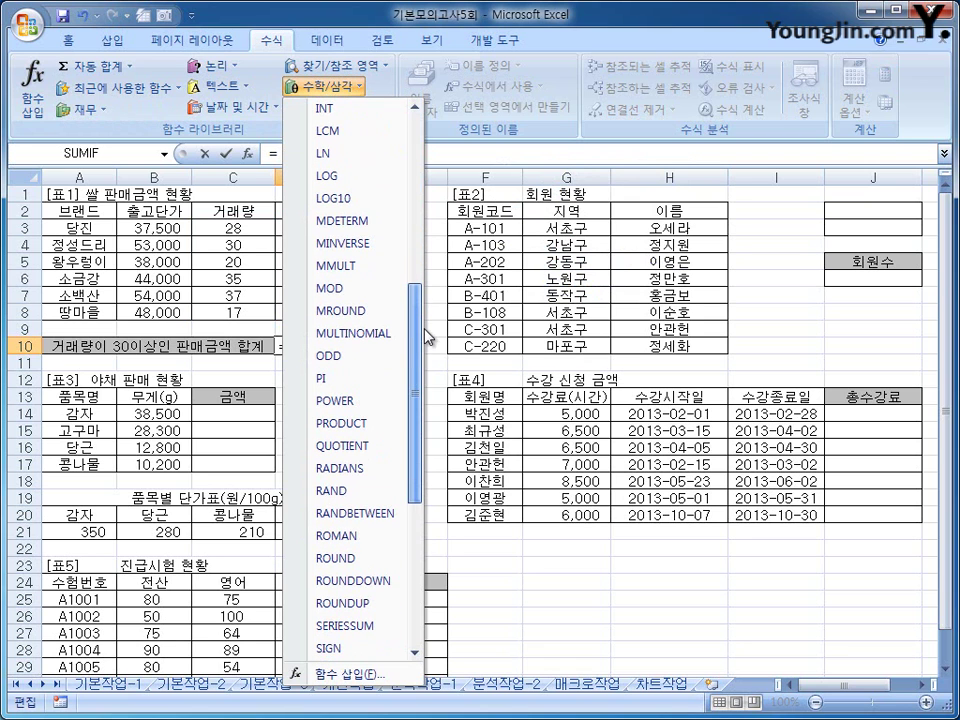
pyautogui.click(373, 607)
pyautogui.moveTo(242, 285); pyautogui.dragTo(686, 234)
pyautogui.rightClick(562, 264)
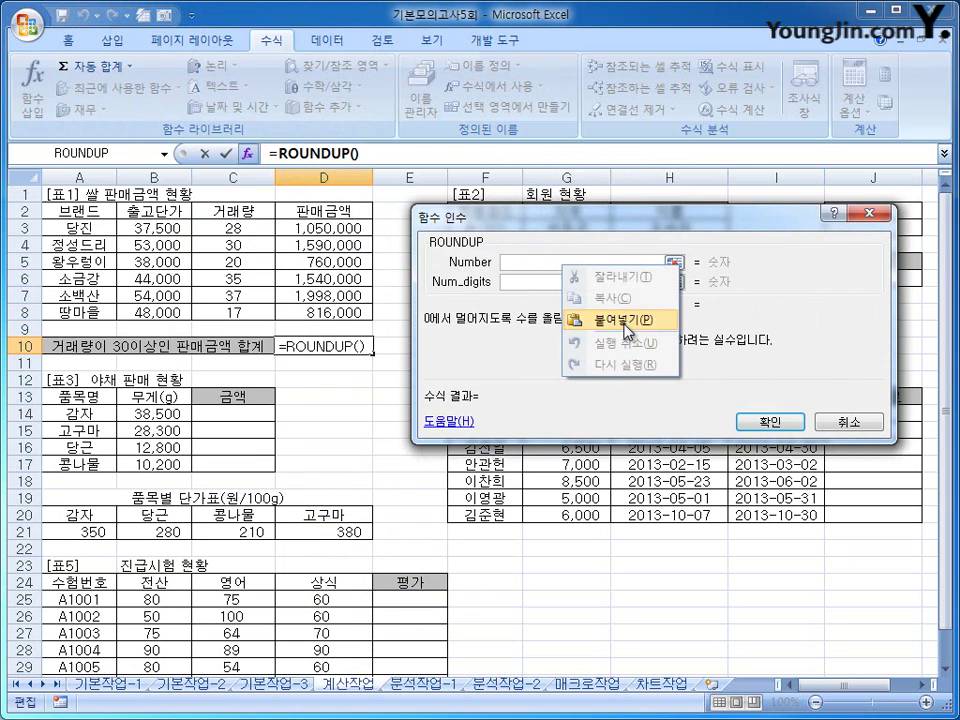
pyautogui.click(628, 320)
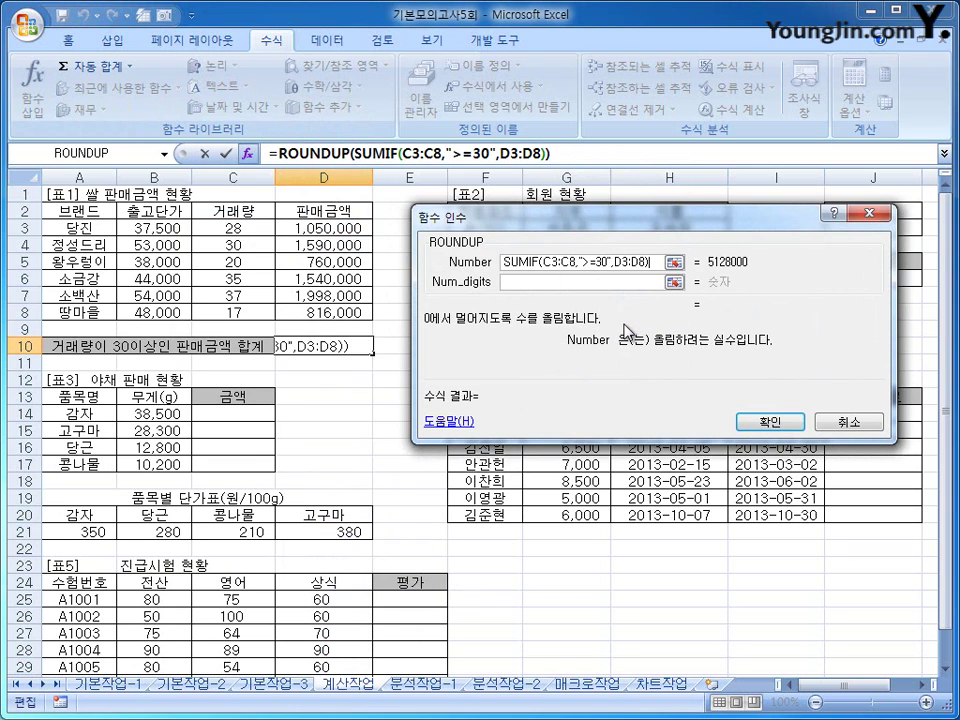
# Set ROUNDUP's Num_digits argument to -2 and accept the formula in D10
pyautogui.click(522, 283)
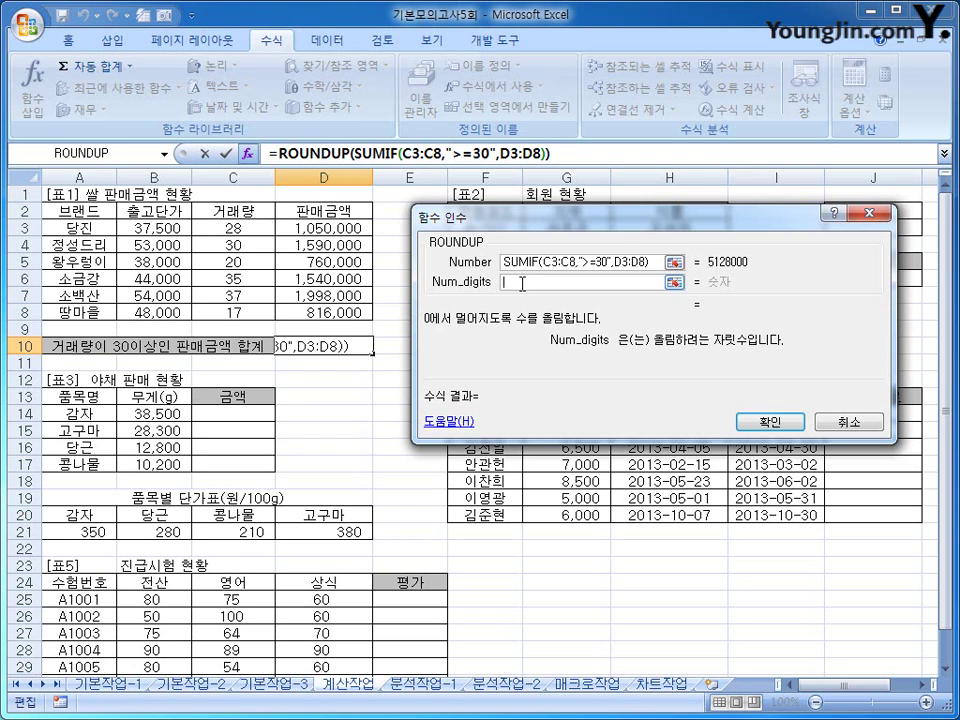
pyautogui.write('-')
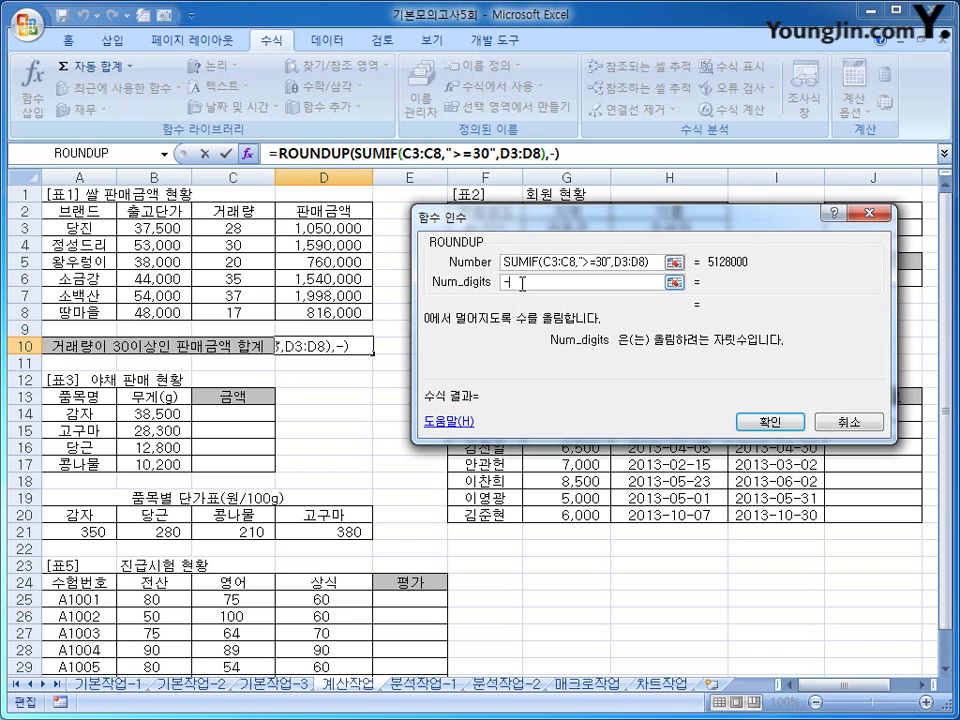
pyautogui.write('2')
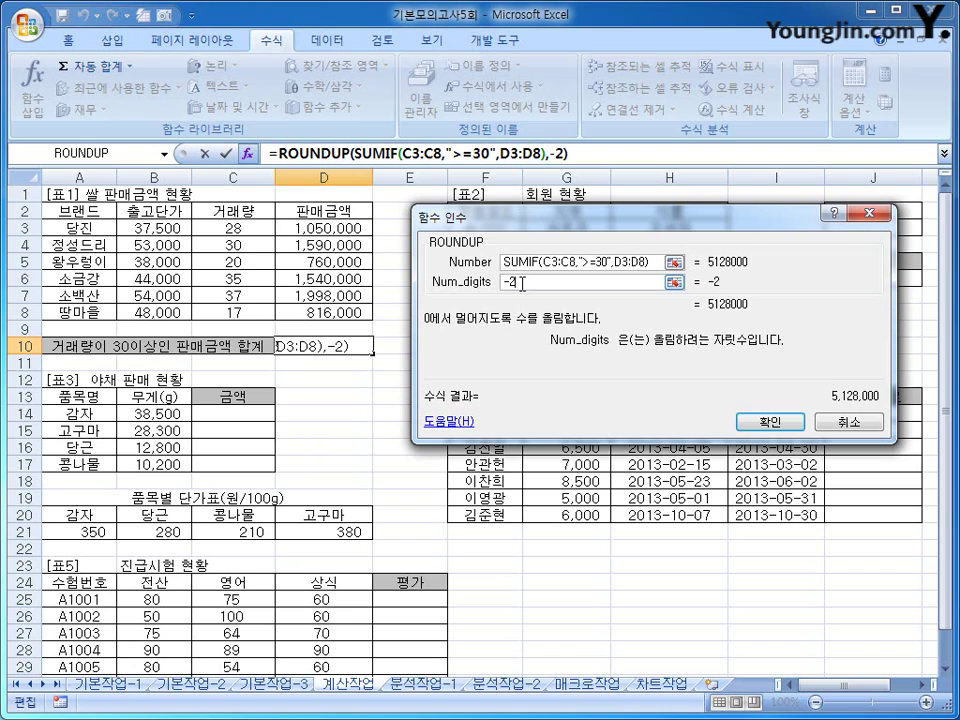
pyautogui.click(765, 421)
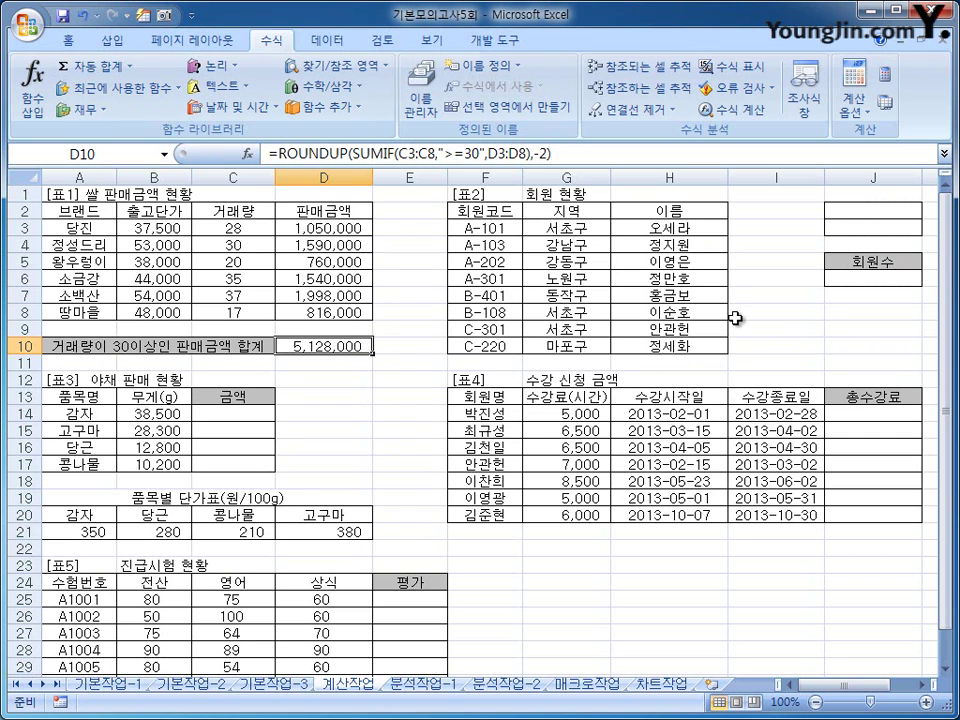
# Copy the 지역 header and 서초구 cell (G2:G3) of 표2 into J2:J3 as the criteria range
pyautogui.click(878, 211)
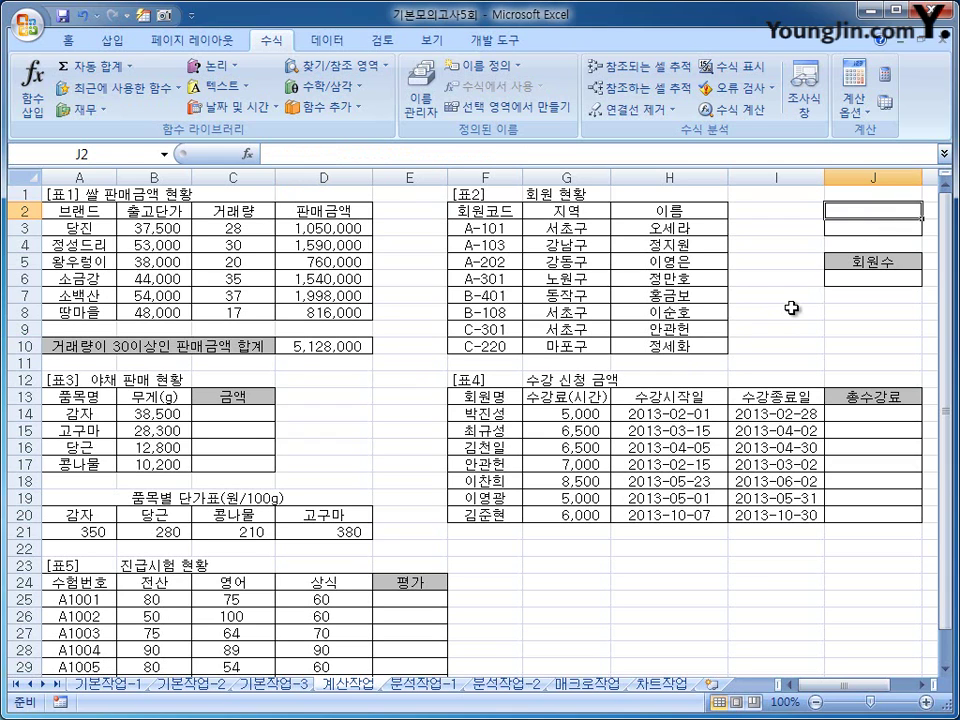
pyautogui.moveTo(567, 211); pyautogui.dragTo(567, 227)
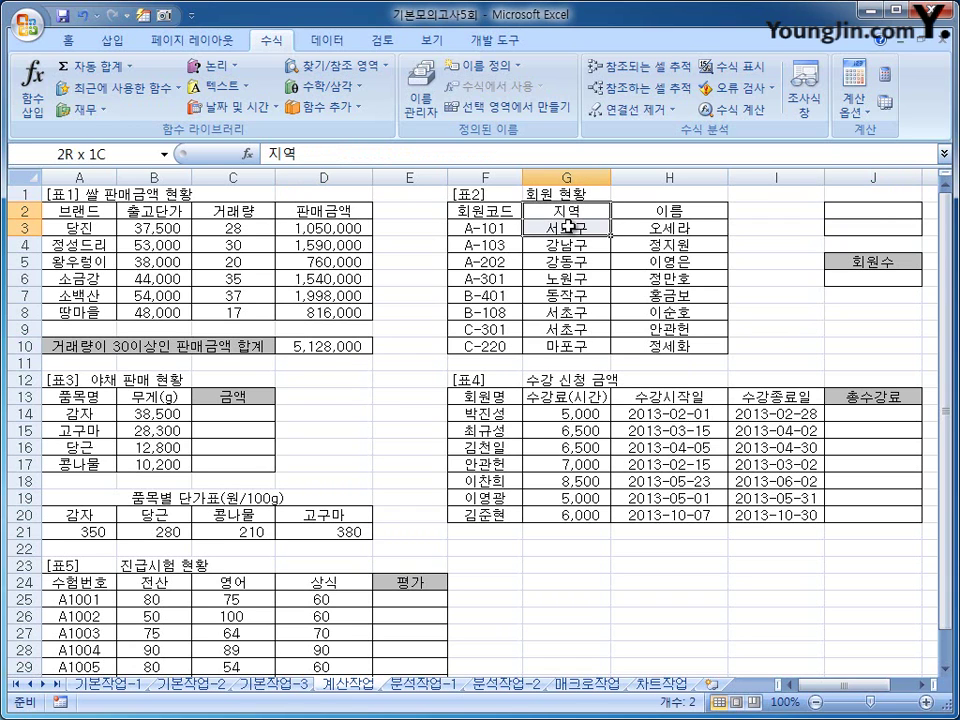
pyautogui.rightClick(567, 227)
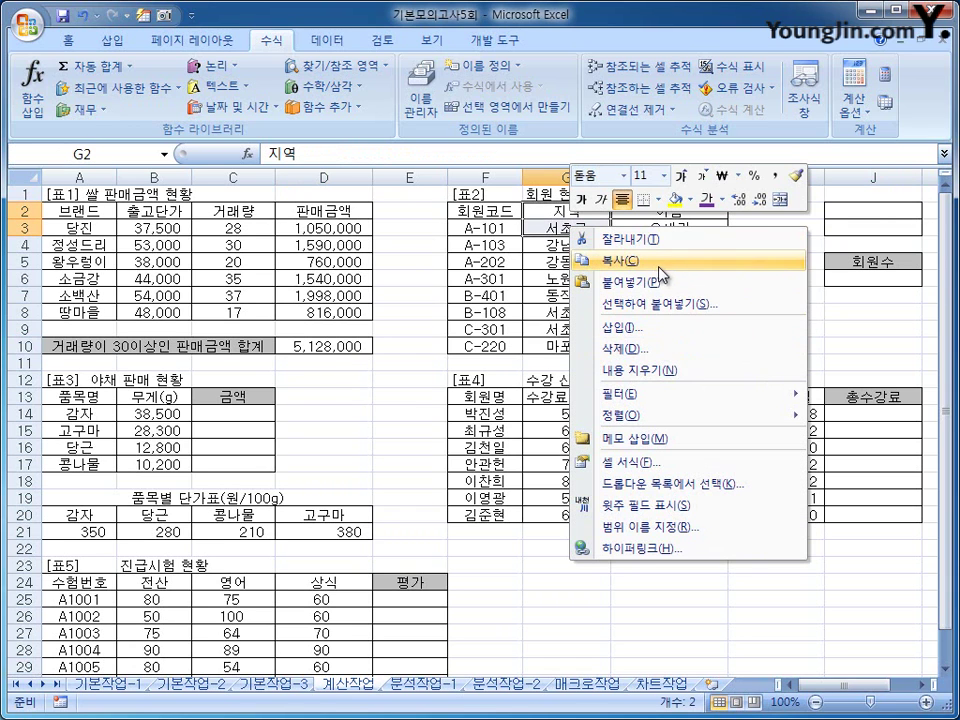
pyautogui.click(660, 268)
pyautogui.click(842, 219)
pyautogui.rightClick(842, 219)
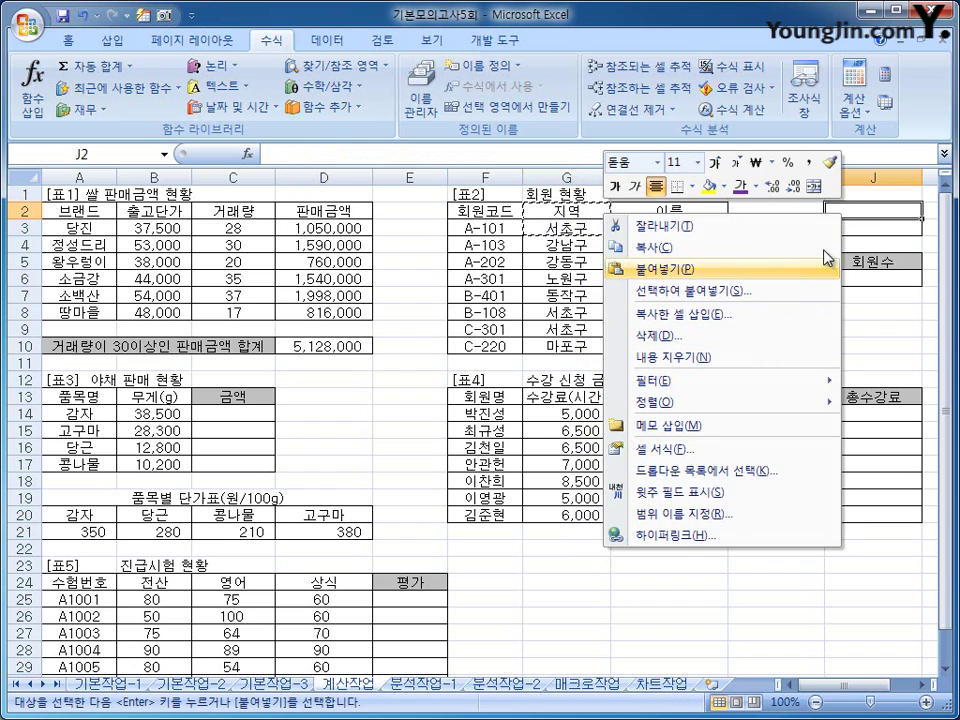
pyautogui.click(762, 281)
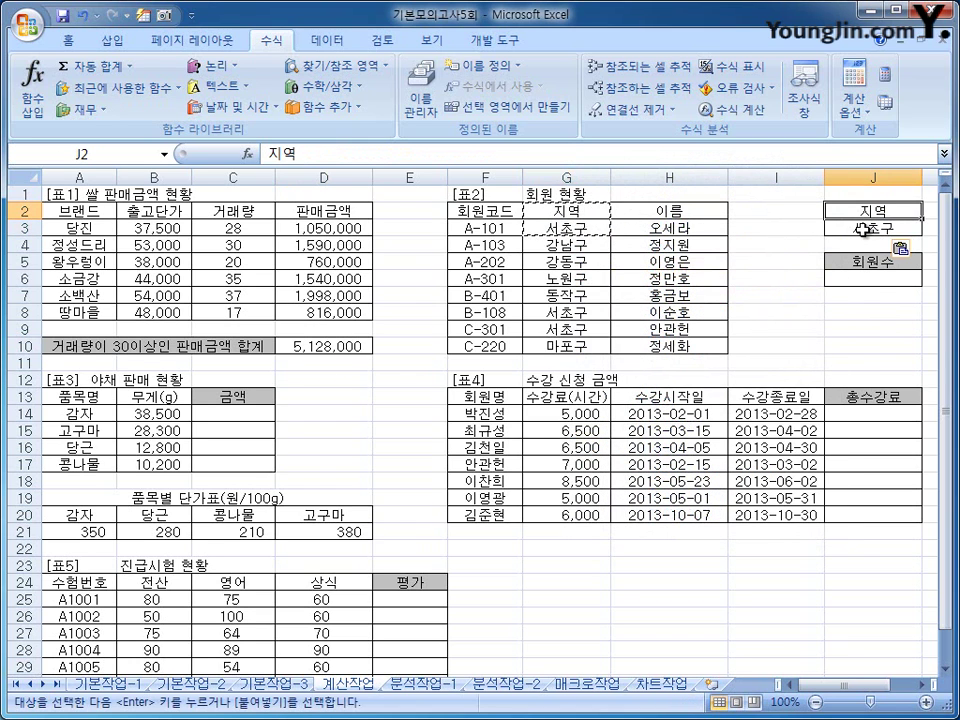
pyautogui.click(862, 229)
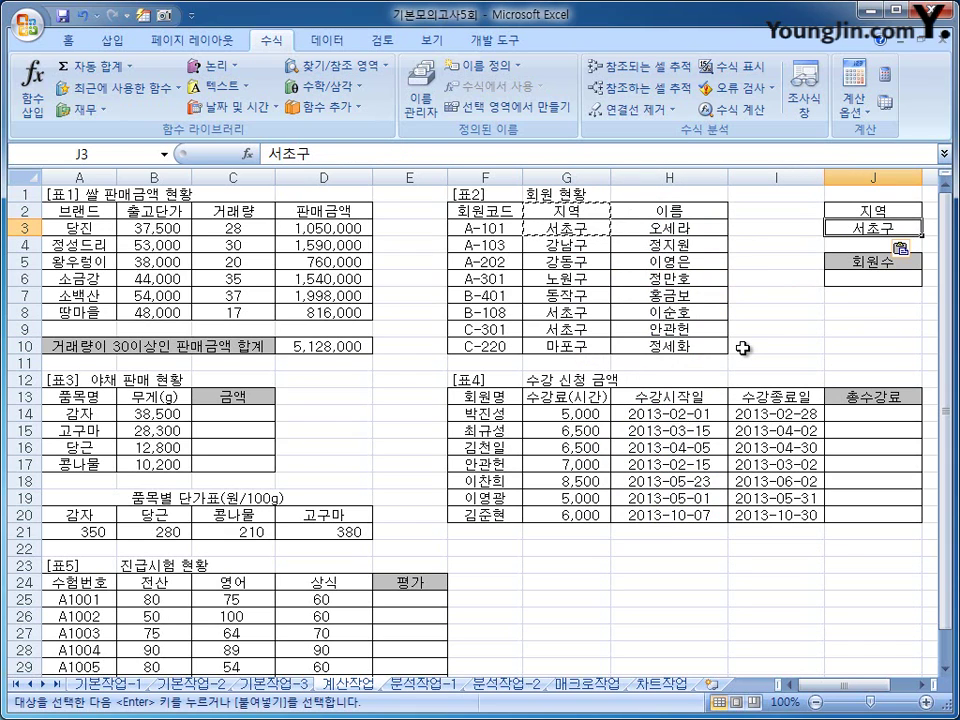
# Insert the DCOUNTA function from the database category in cell J6 under 회원수
pyautogui.click(862, 277)
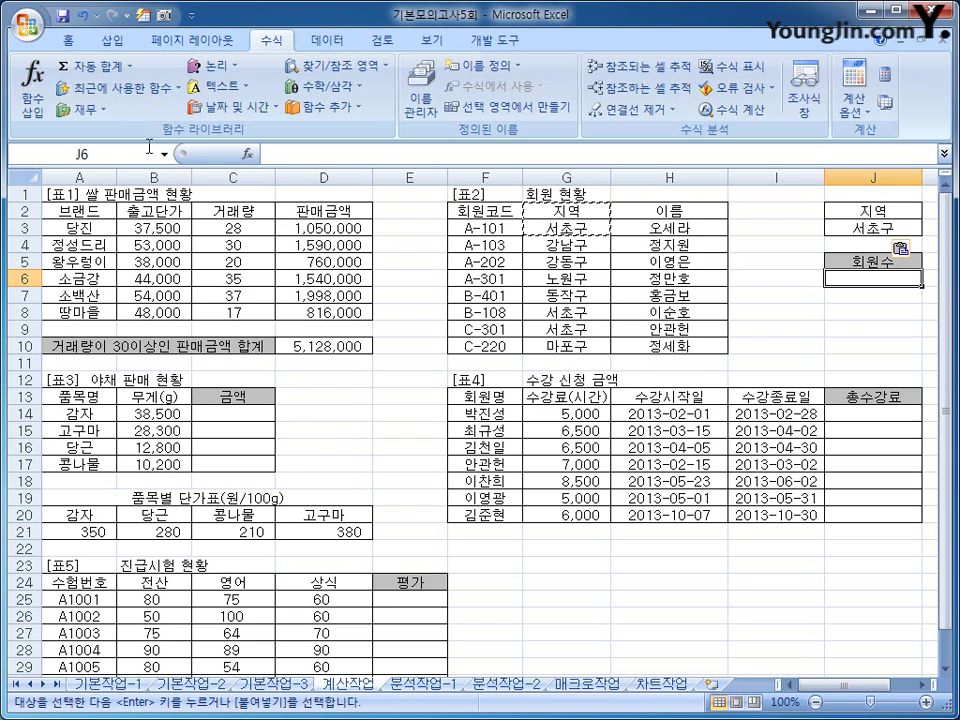
pyautogui.click(34, 112)
pyautogui.click(480, 313)
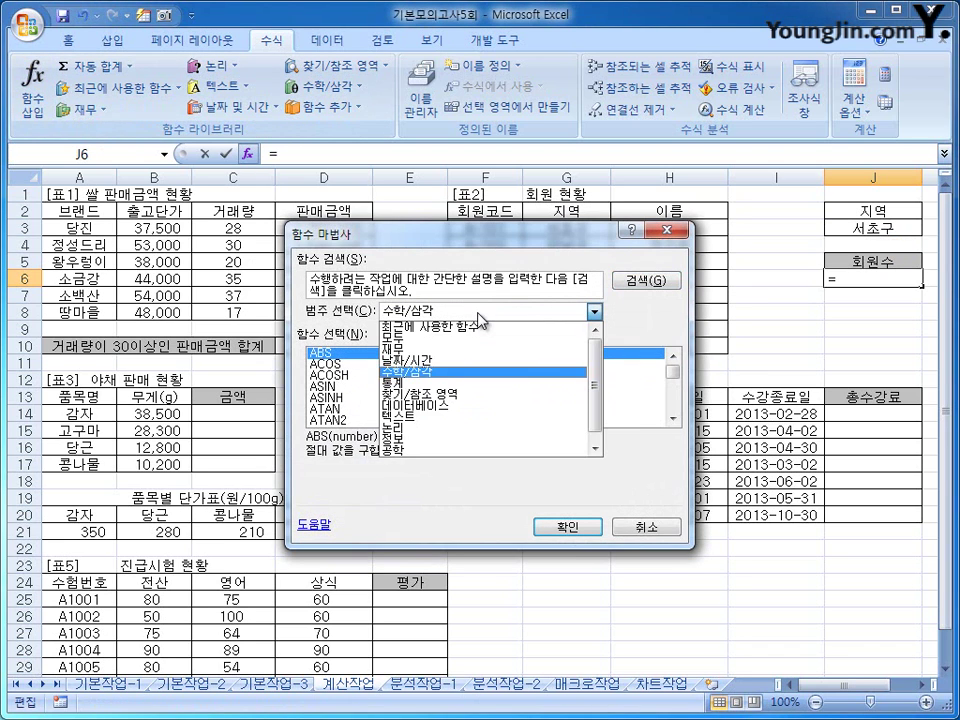
pyautogui.click(481, 407)
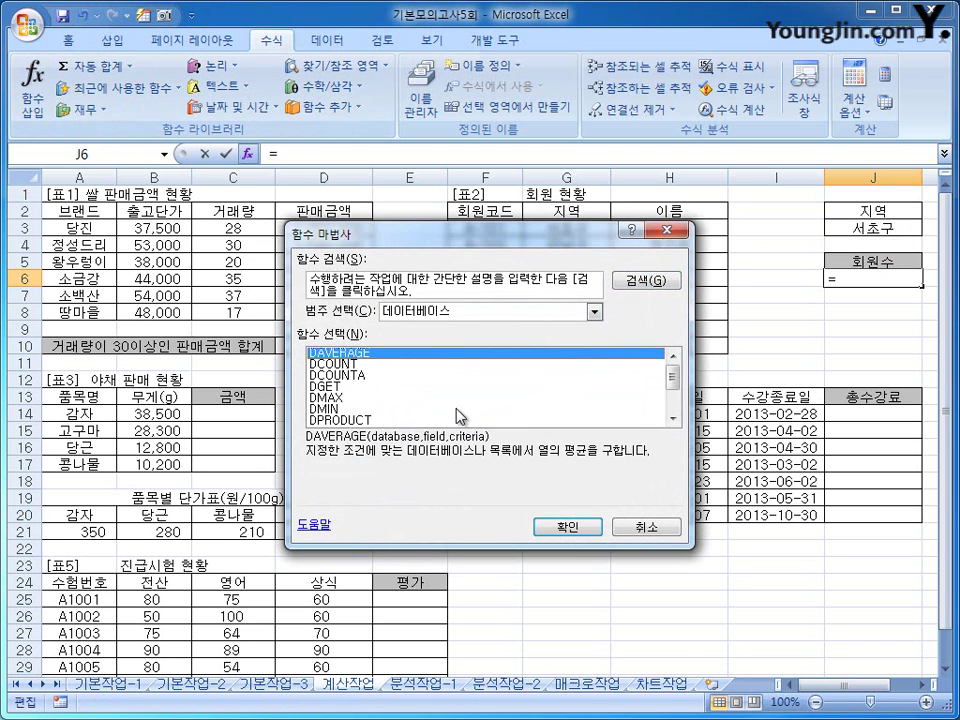
pyautogui.click(377, 376)
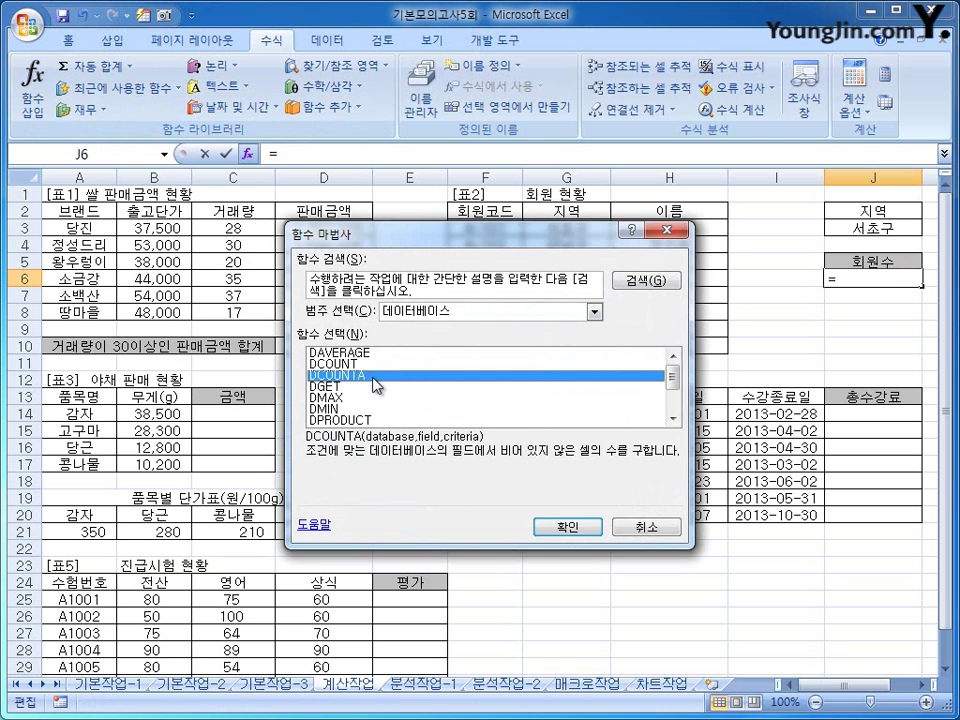
pyautogui.click(564, 527)
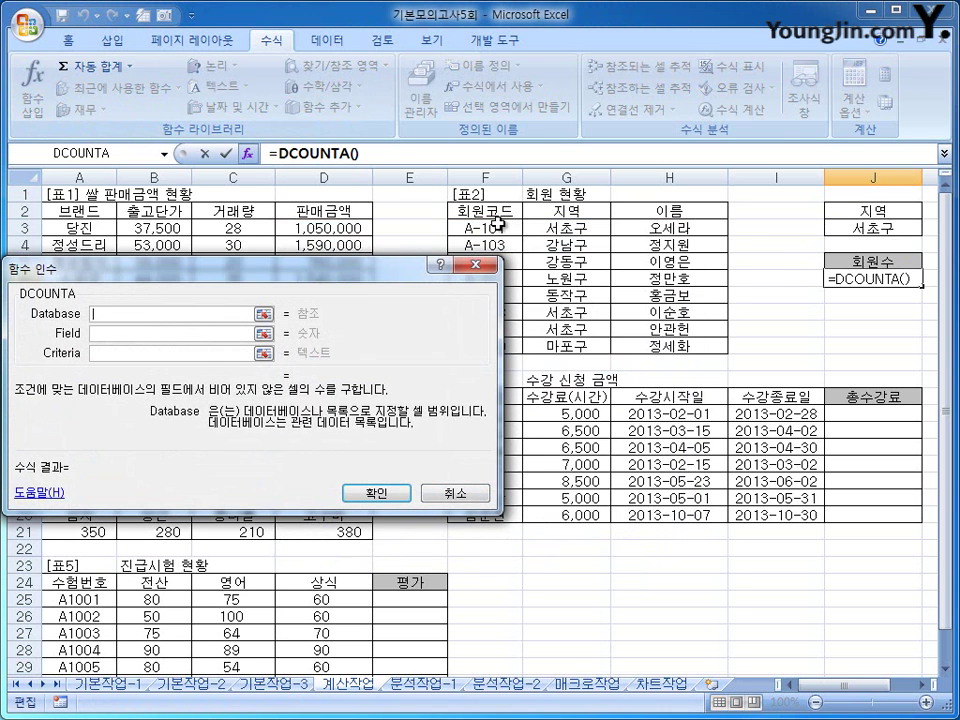
# Set DCOUNTA's Database to F2:H10, Field to G2 and Criteria to J2:J3, accept it, and check the 서초구 entries in 표2
pyautogui.moveTo(487, 211); pyautogui.dragTo(680, 347)
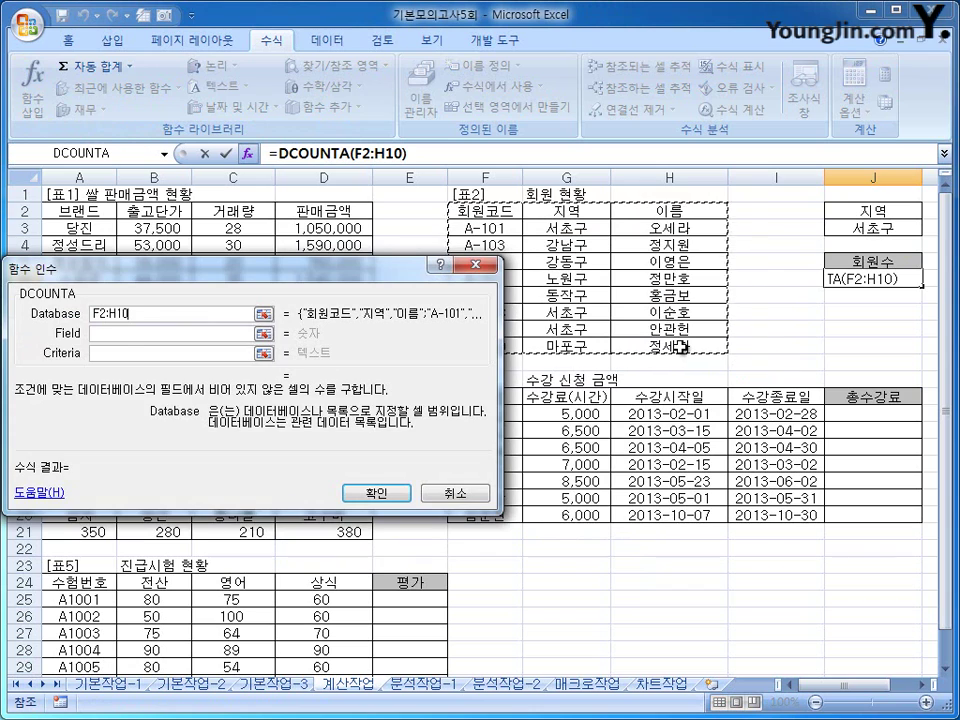
pyautogui.click(125, 335)
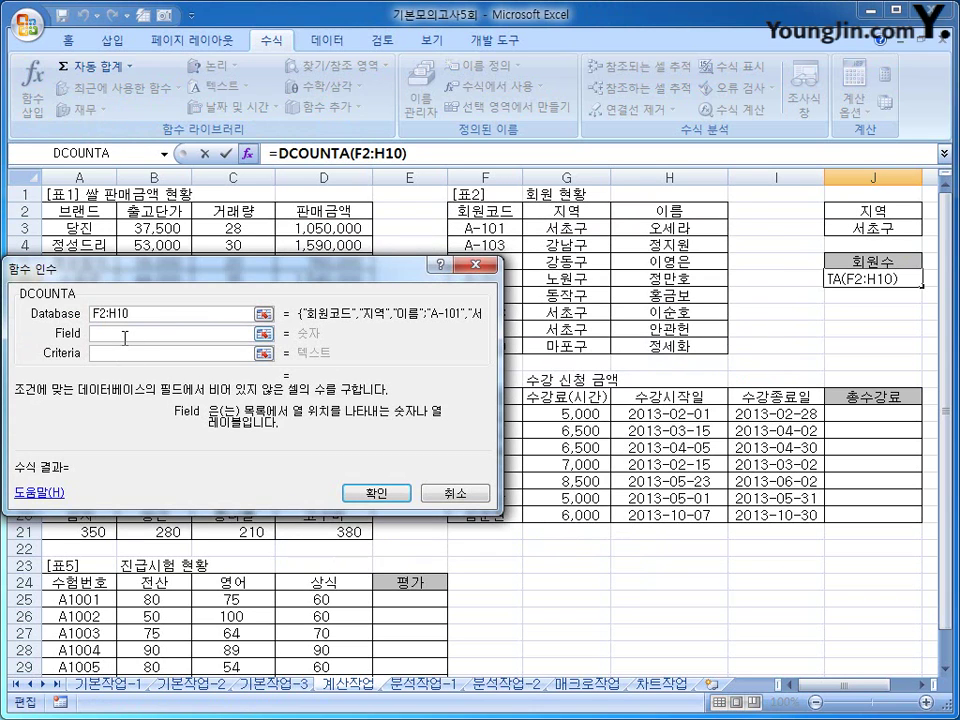
pyautogui.click(566, 211)
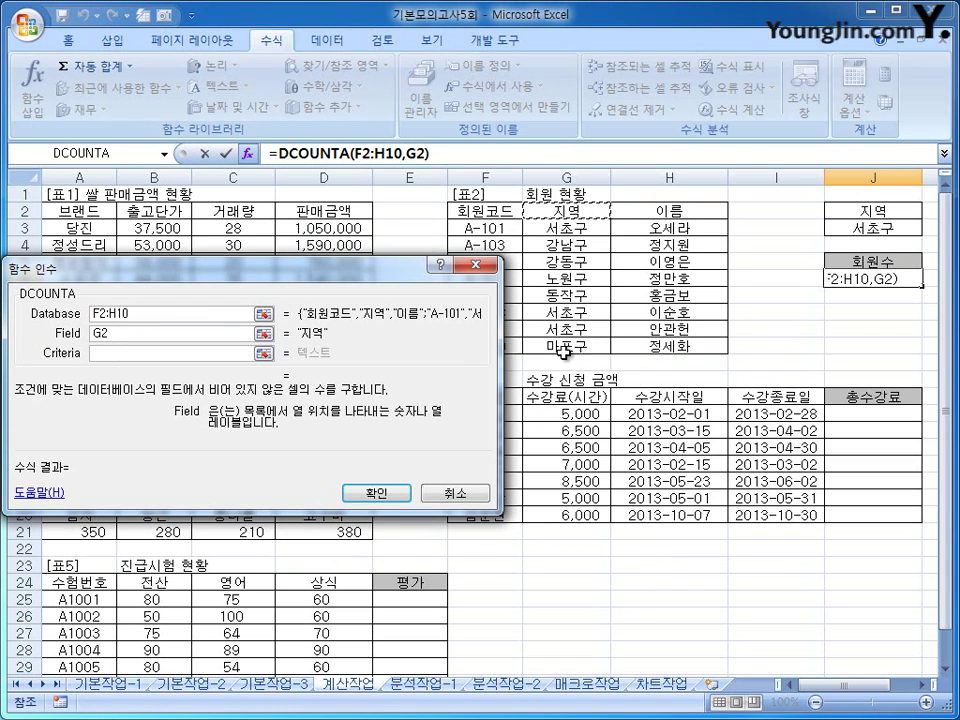
pyautogui.press('Tab')
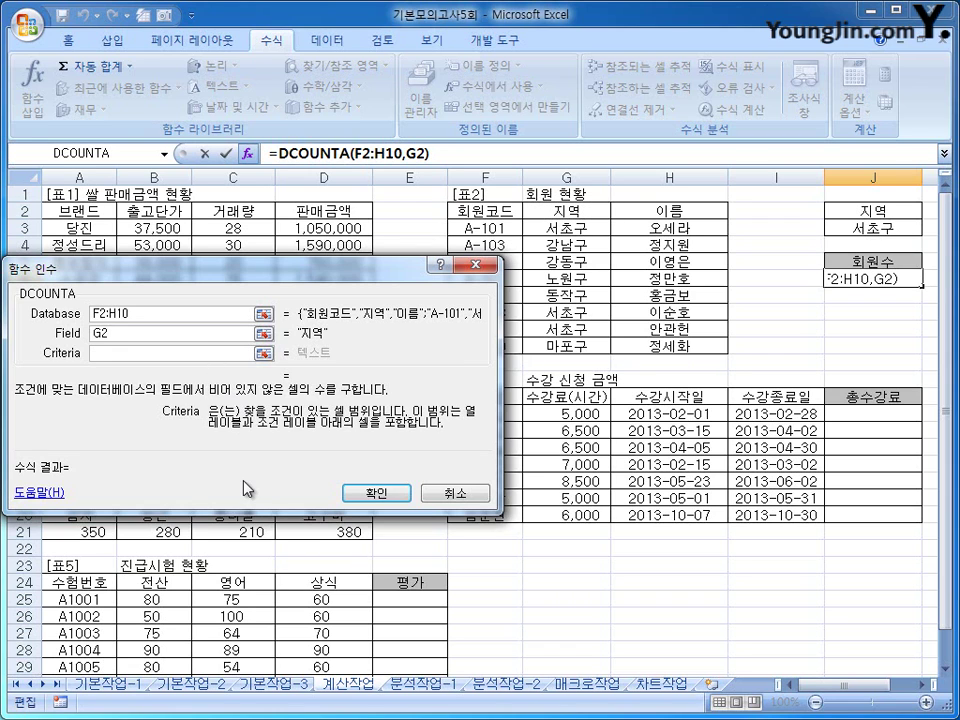
pyautogui.moveTo(889, 213); pyautogui.dragTo(883, 222)
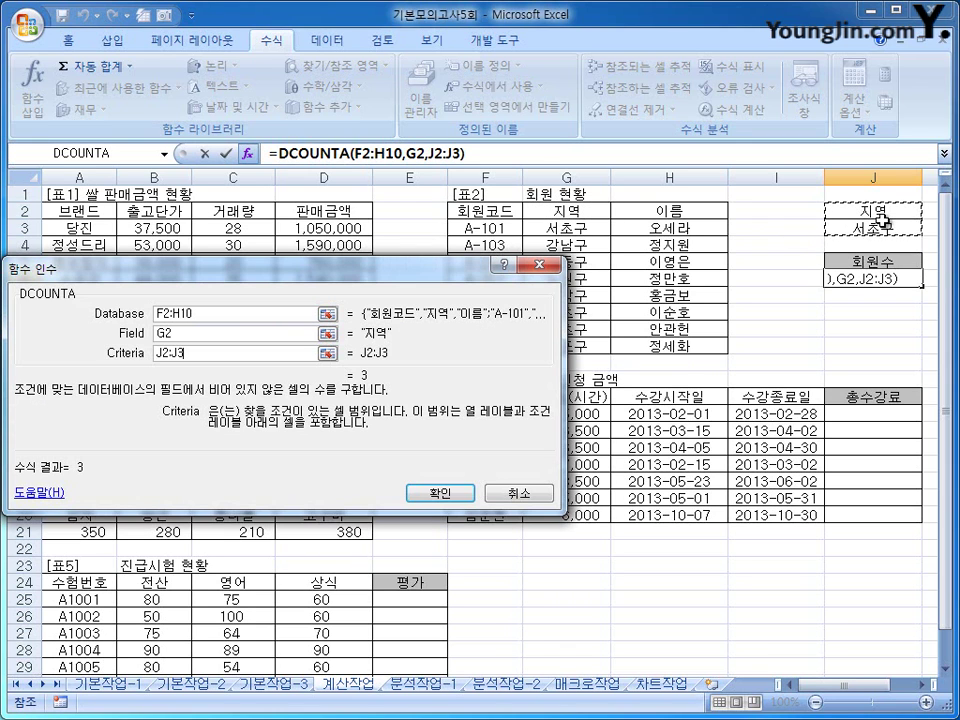
pyautogui.moveTo(320, 268); pyautogui.dragTo(356, 261)
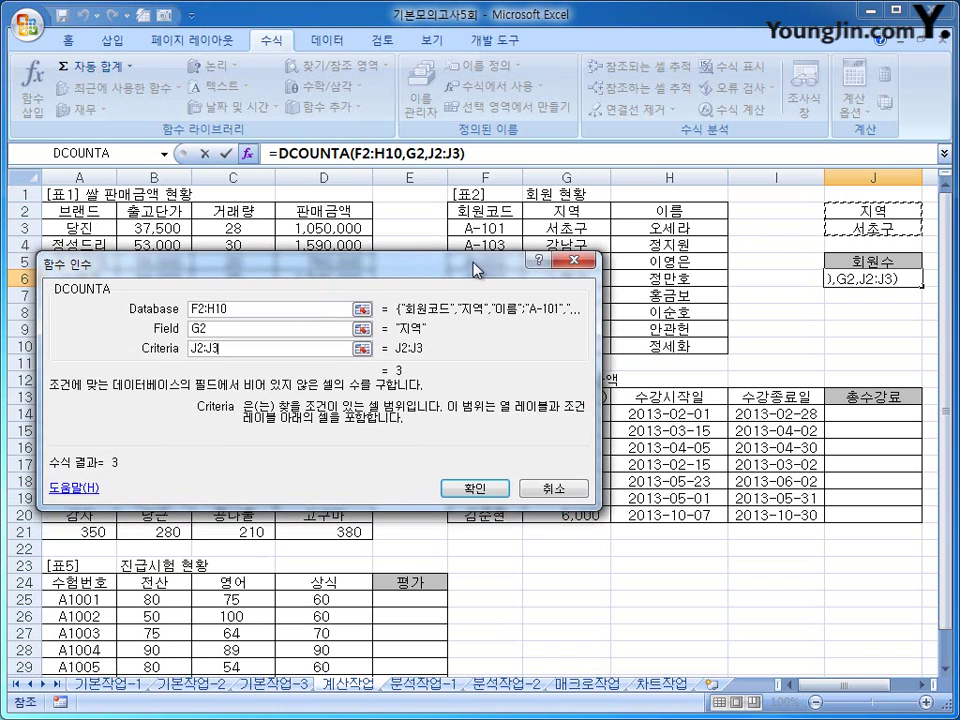
pyautogui.click(472, 488)
pyautogui.click(560, 227)
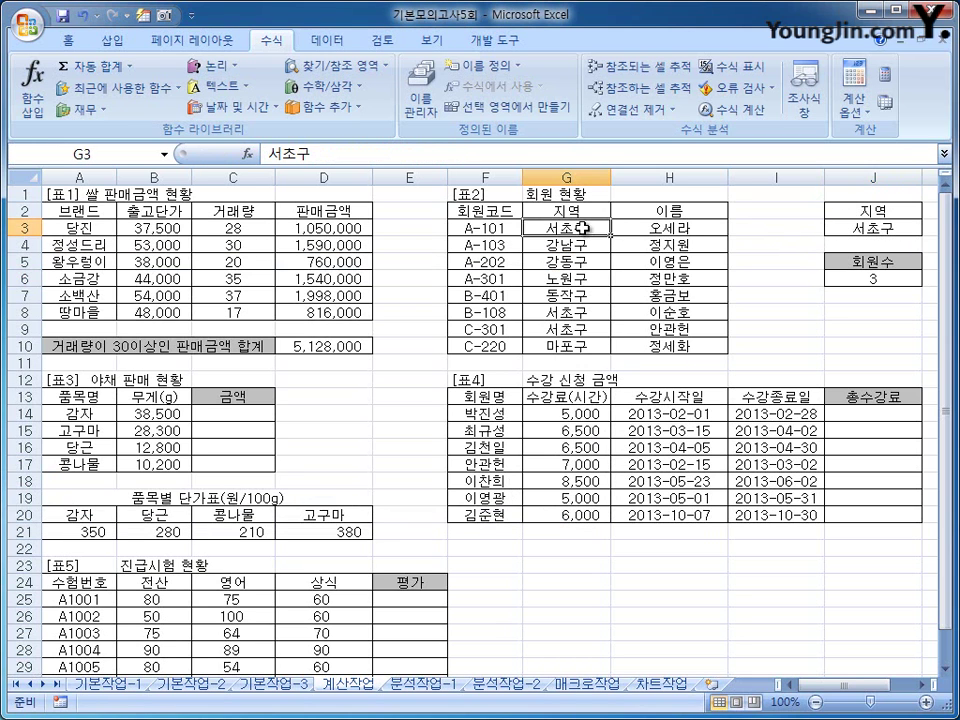
pyautogui.click(563, 312)
pyautogui.click(580, 328)
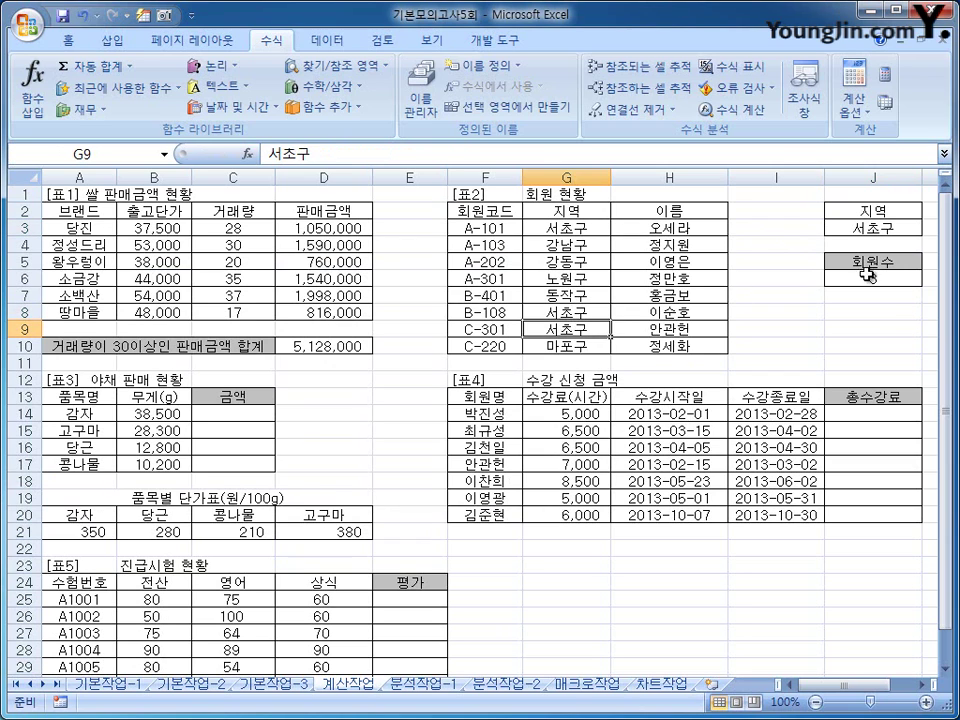
# Append &"명" to the end of the DCOUNTA formula in J6
pyautogui.click(875, 279)
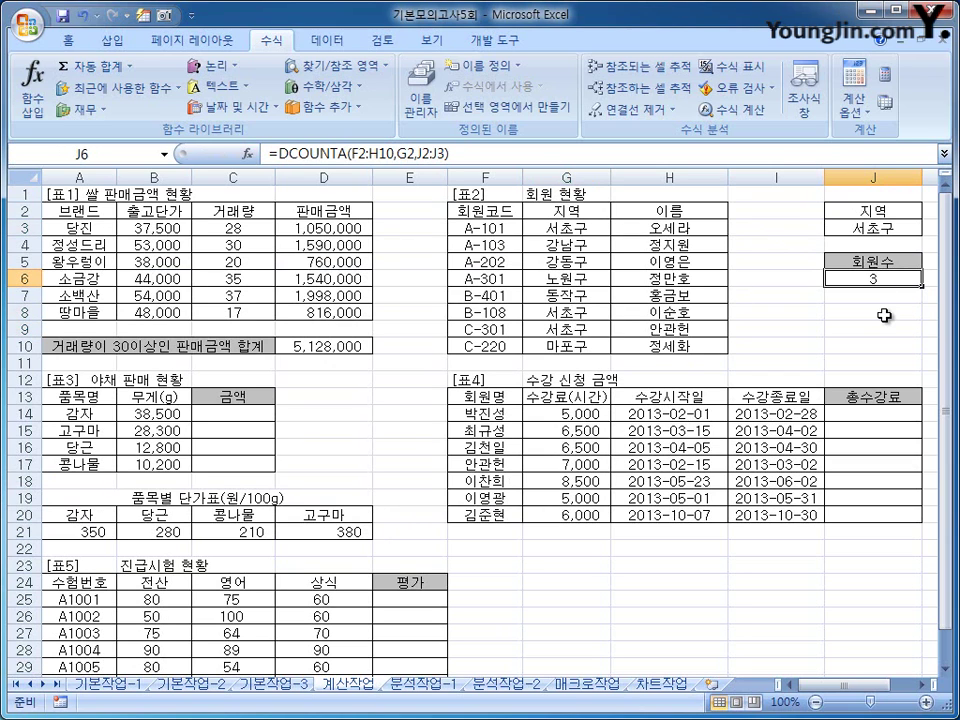
pyautogui.click(340, 153)
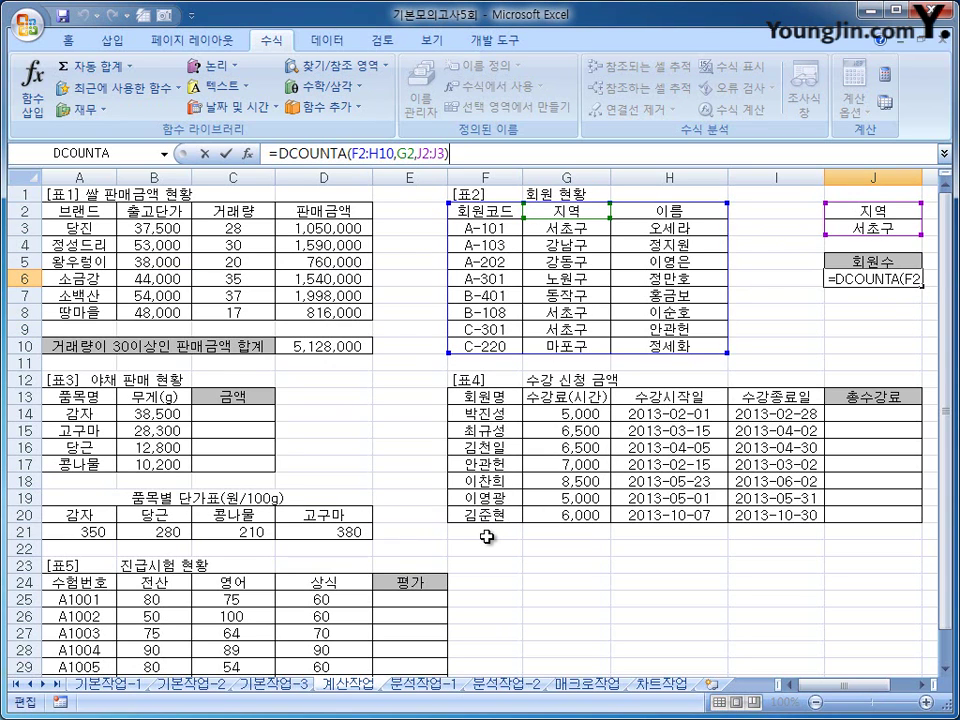
pyautogui.press('End')
pyautogui.write('&')
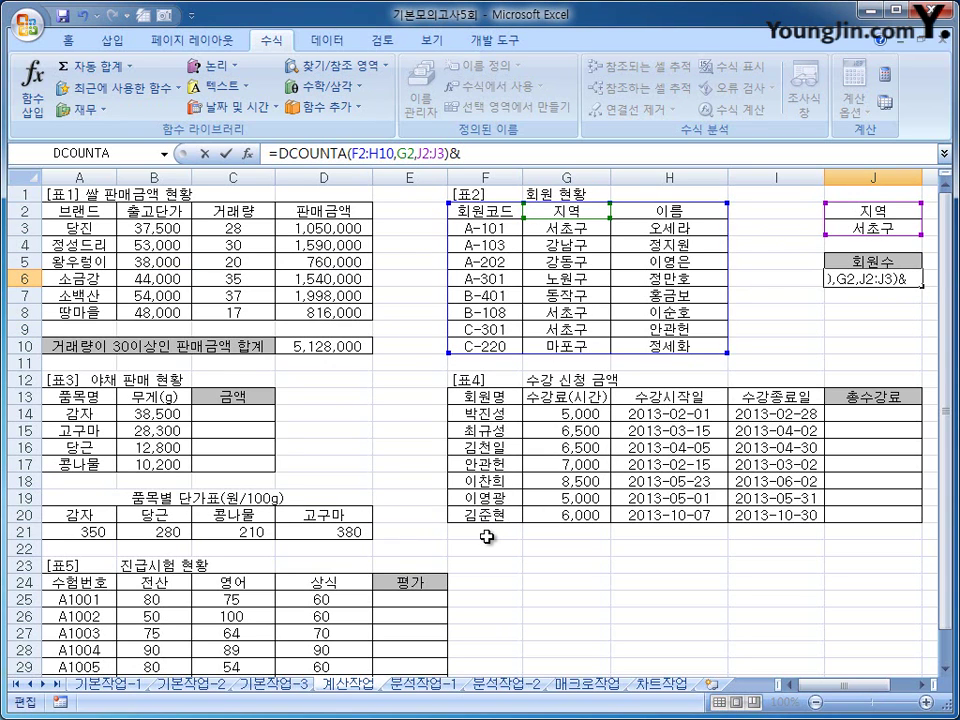
pyautogui.write('"au')
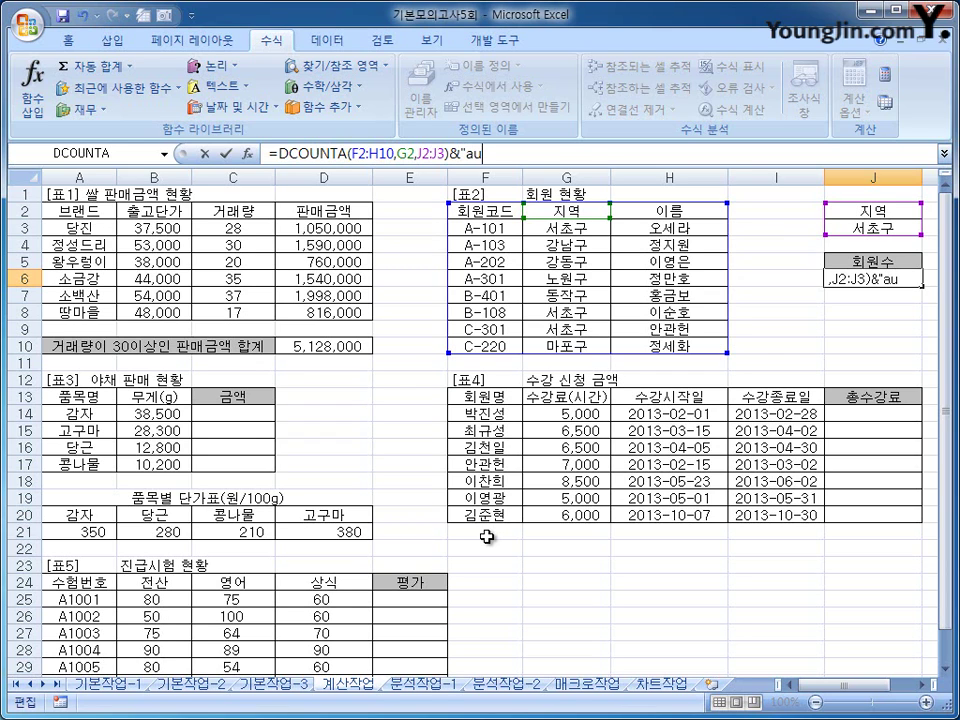
pyautogui.write('d"')
pyautogui.press('Return')
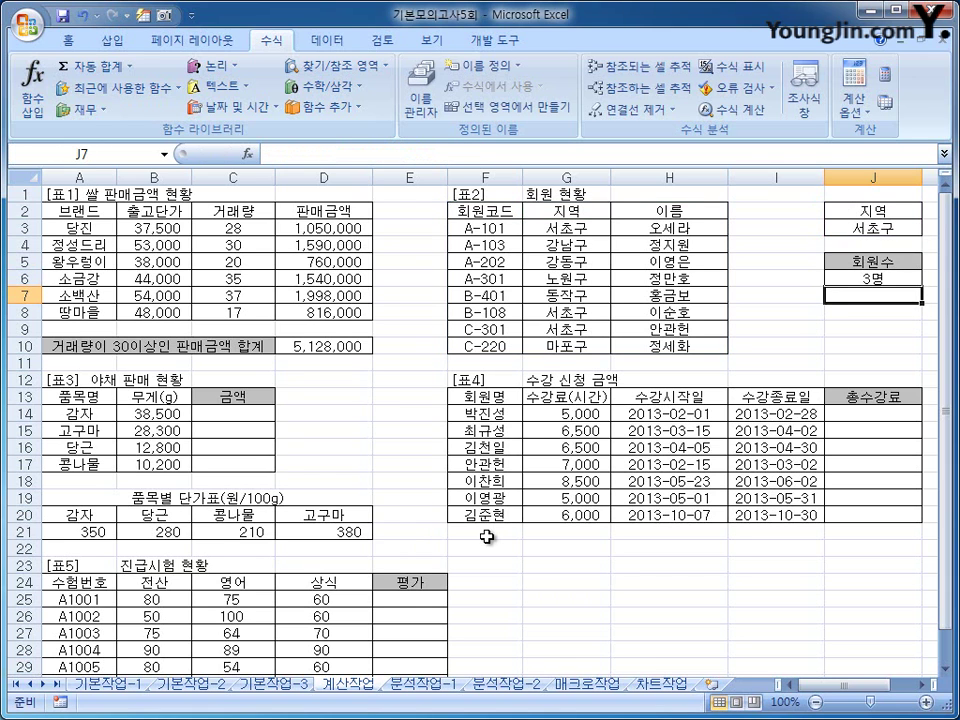
# Start the 금액 formula in C14 of 표3 with =B14*( and insert the HLOOKUP function into it
pyautogui.scroll(-3, 280, 462)
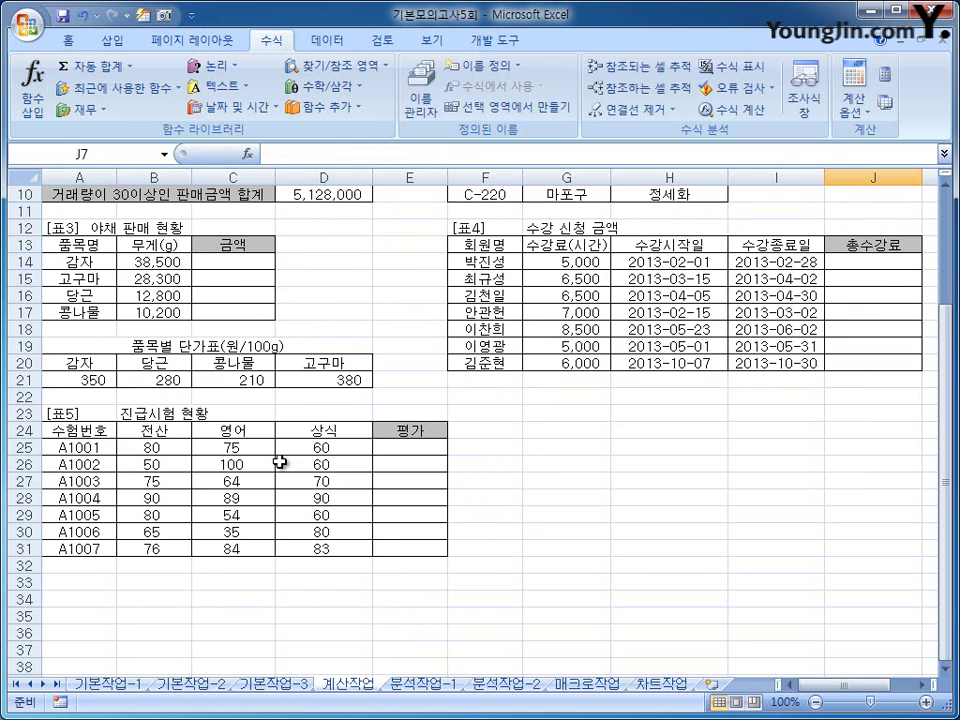
pyautogui.click(241, 263)
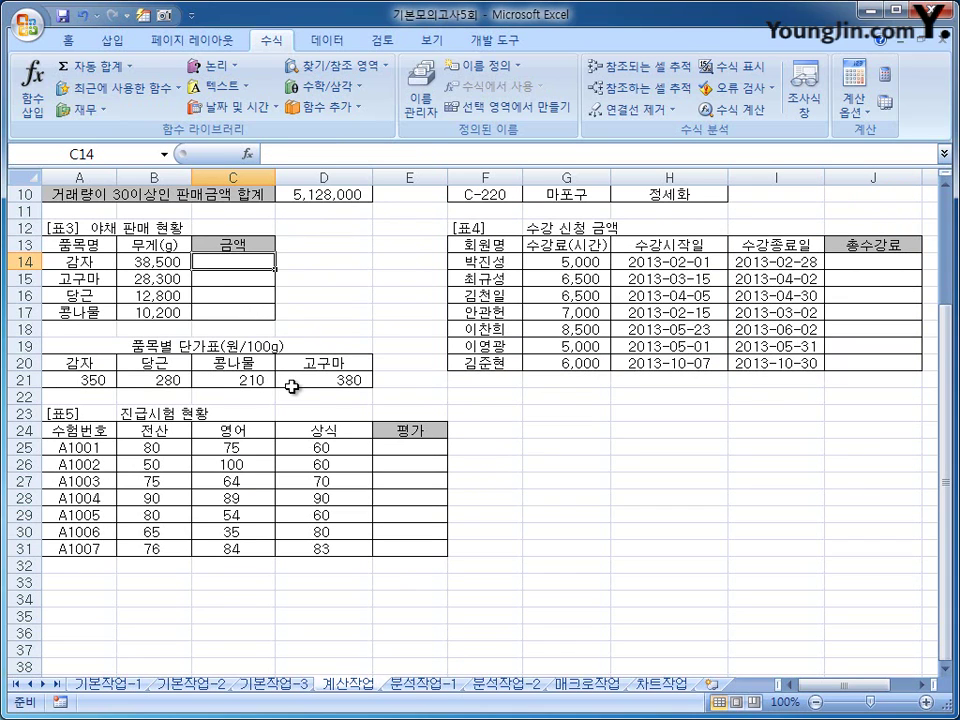
pyautogui.write('=')
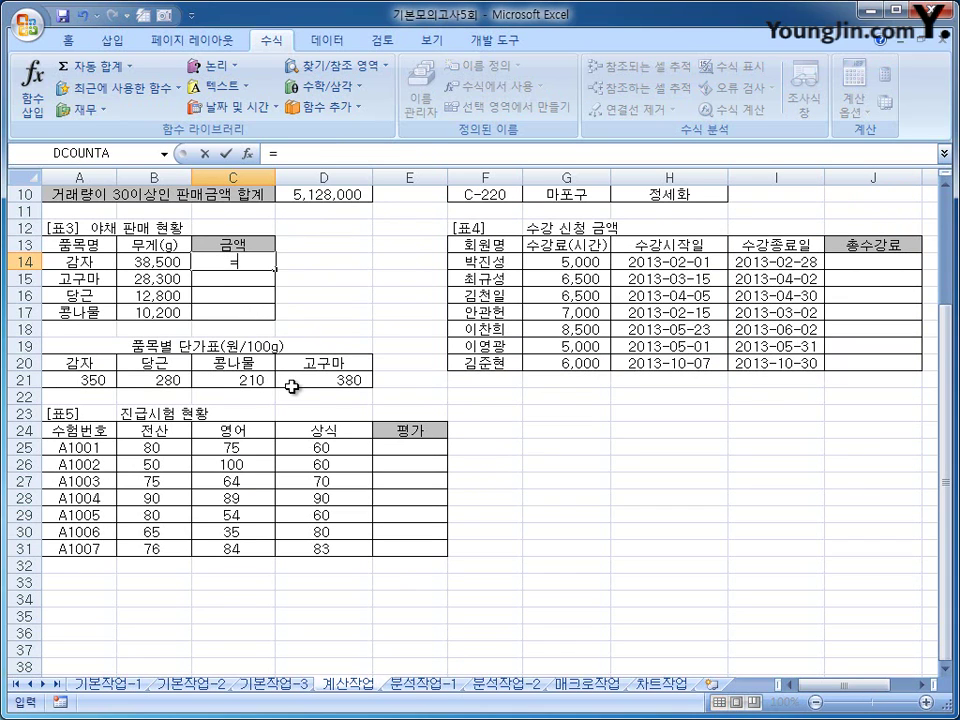
pyautogui.press('Left')
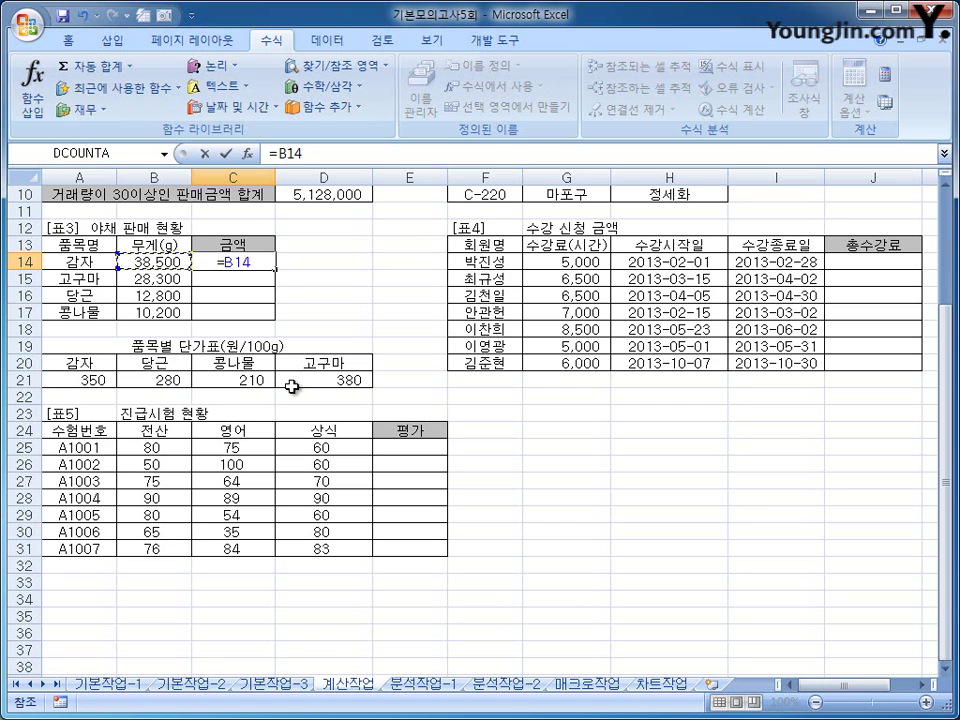
pyautogui.write('*(')
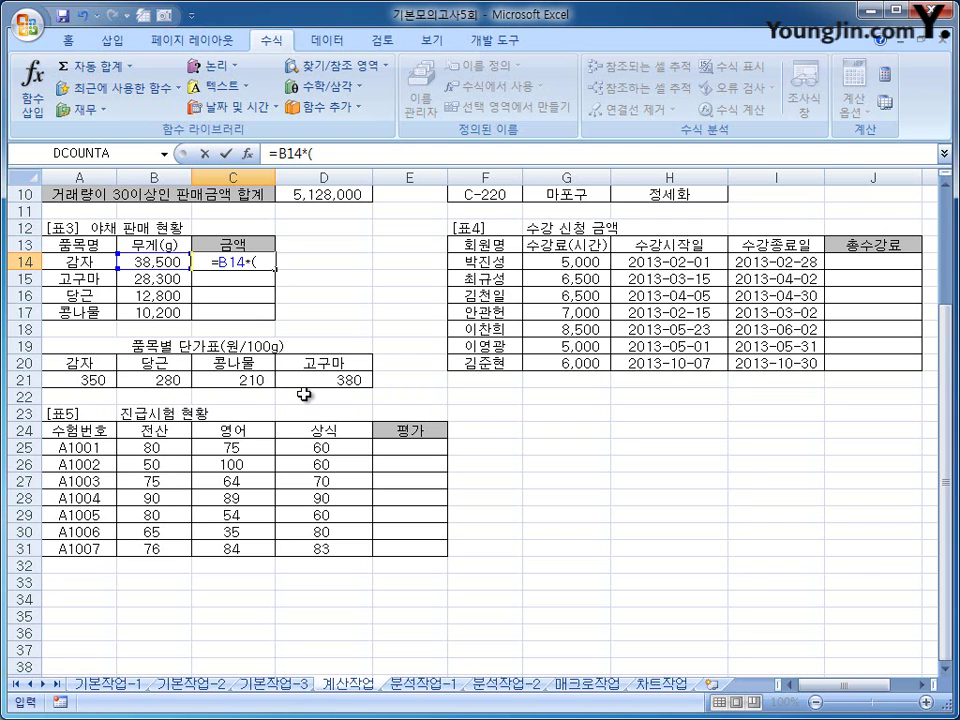
pyautogui.click(362, 73)
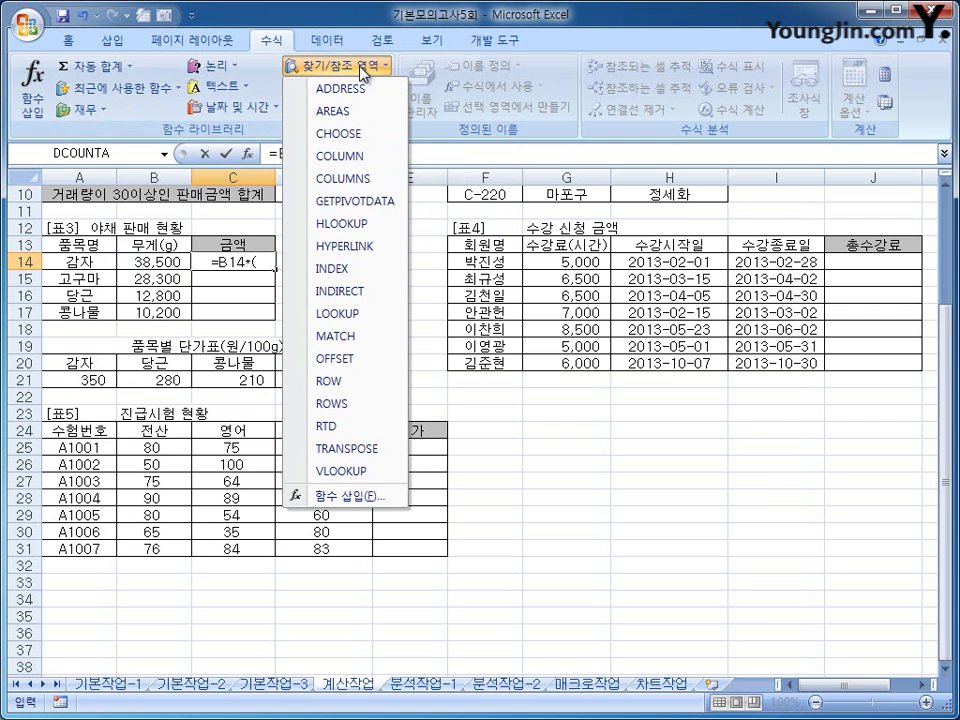
pyautogui.click(364, 223)
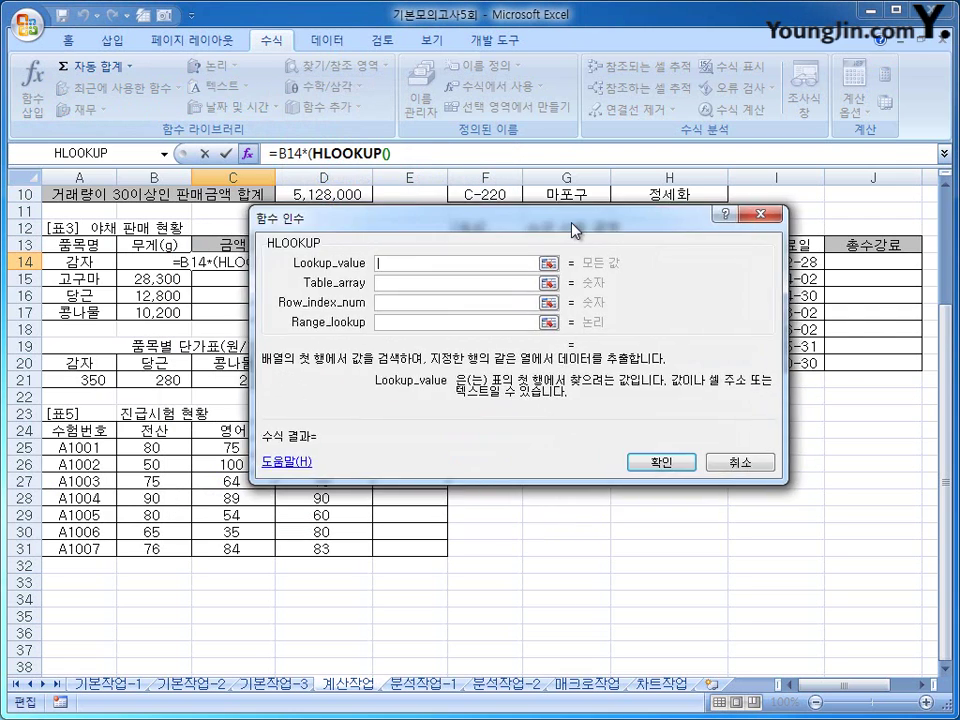
# Set HLOOKUP's Lookup_value to A14 and its Table_array to the absolute range $A$20:$D$21
pyautogui.moveTo(575, 230); pyautogui.dragTo(689, 170)
pyautogui.click(80, 261)
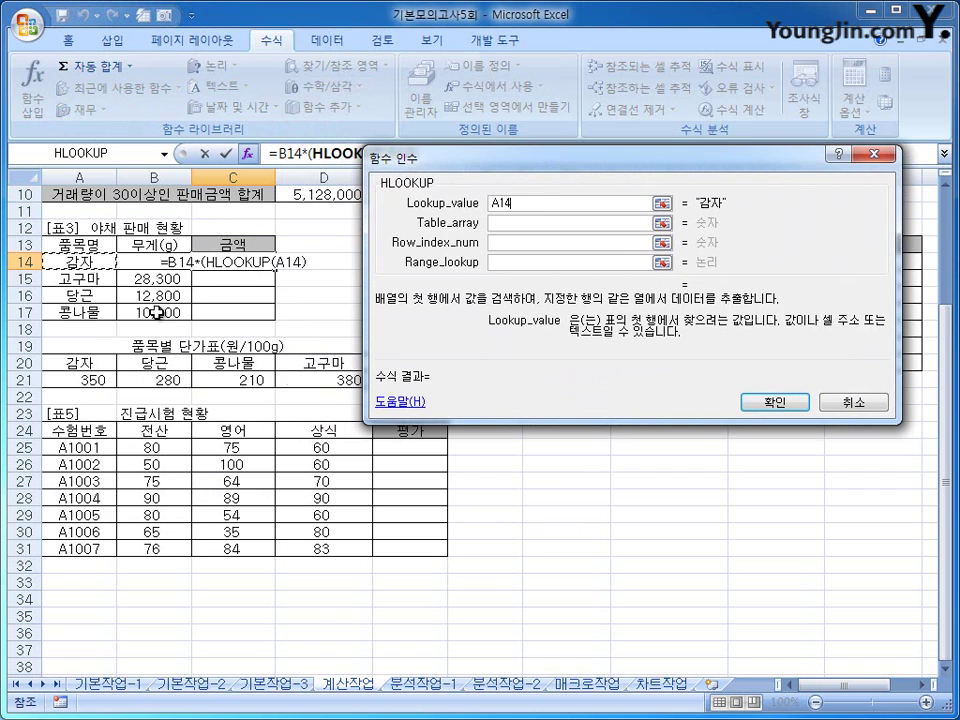
pyautogui.click(498, 230)
pyautogui.moveTo(75, 363); pyautogui.dragTo(344, 376)
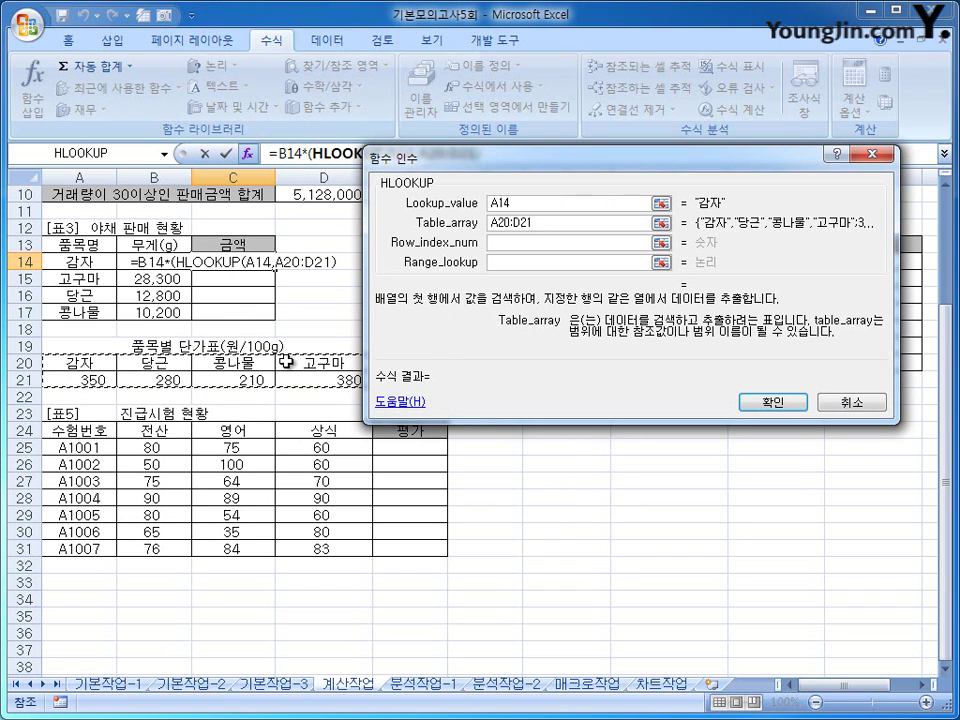
pyautogui.press('F4')
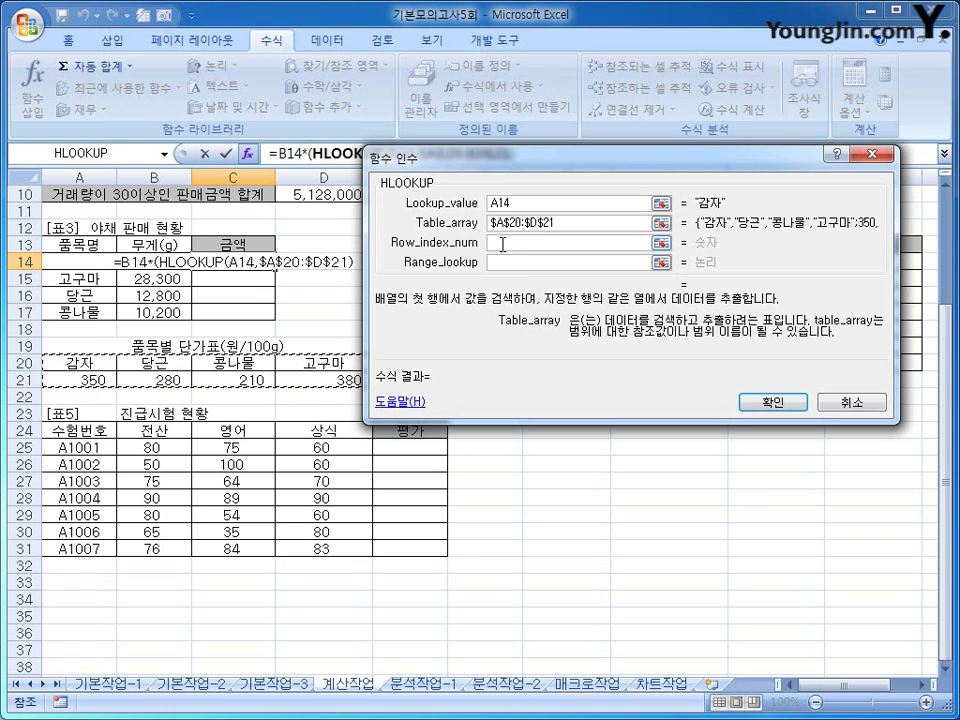
# Set HLOOKUP's Row_index_num to 2 and Range_lookup to 0, and accept the formula with the suggested closing parenthesis
pyautogui.press('Tab')
pyautogui.write('2')
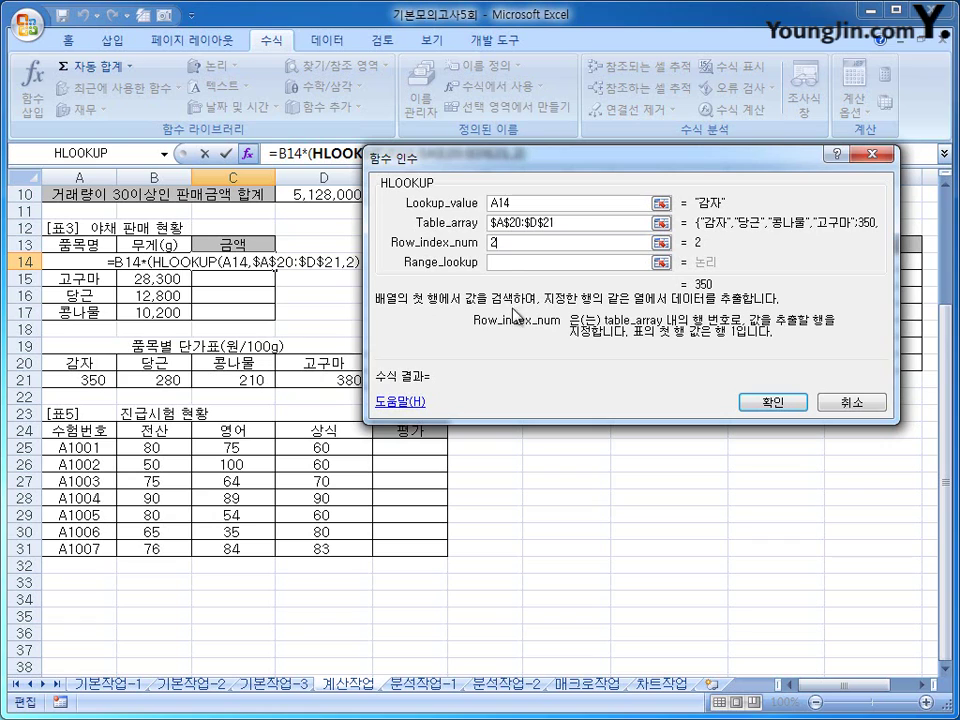
pyautogui.click(510, 263)
pyautogui.write('0')
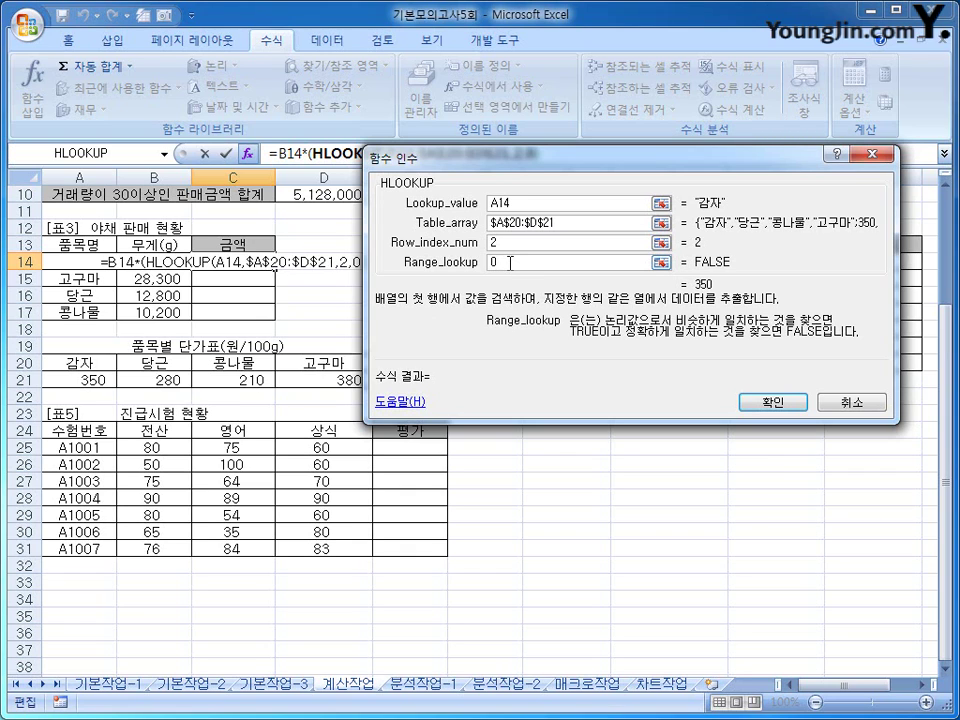
pyautogui.click(752, 402)
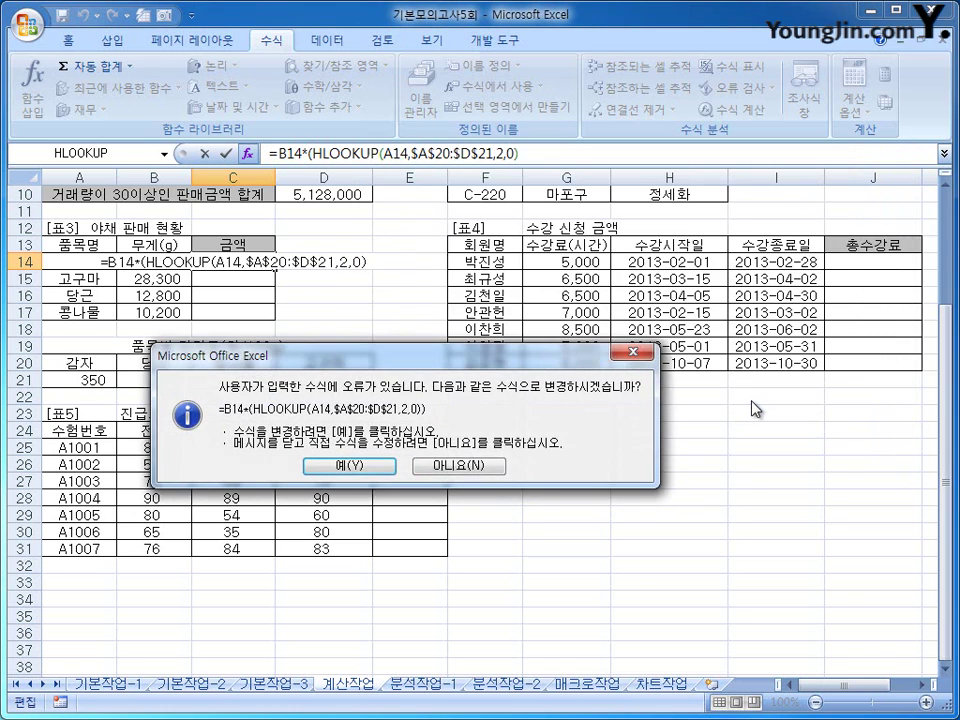
pyautogui.click(362, 468)
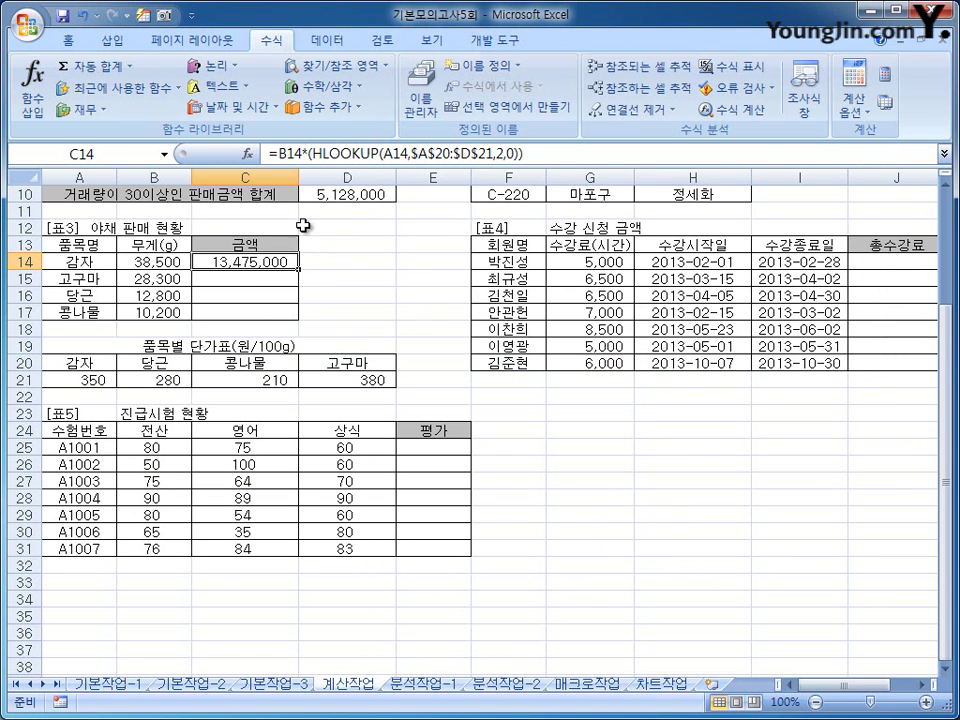
# Divide the HLOOKUP result by 100 inside the parentheses of the C14 formula and fill it down to C17
pyautogui.click(512, 155)
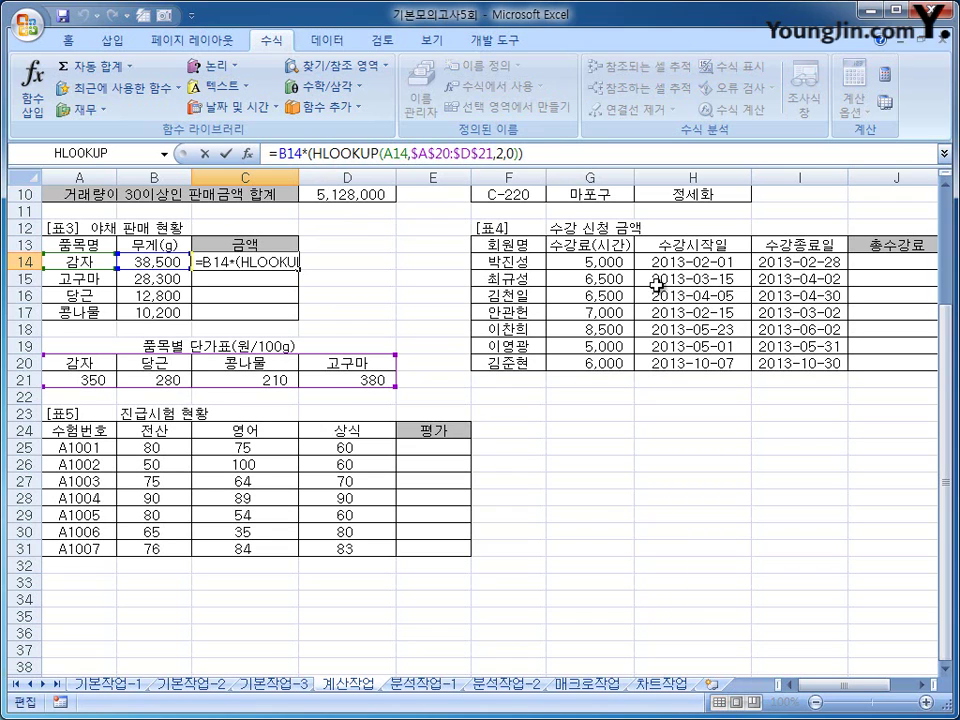
pyautogui.write('/')
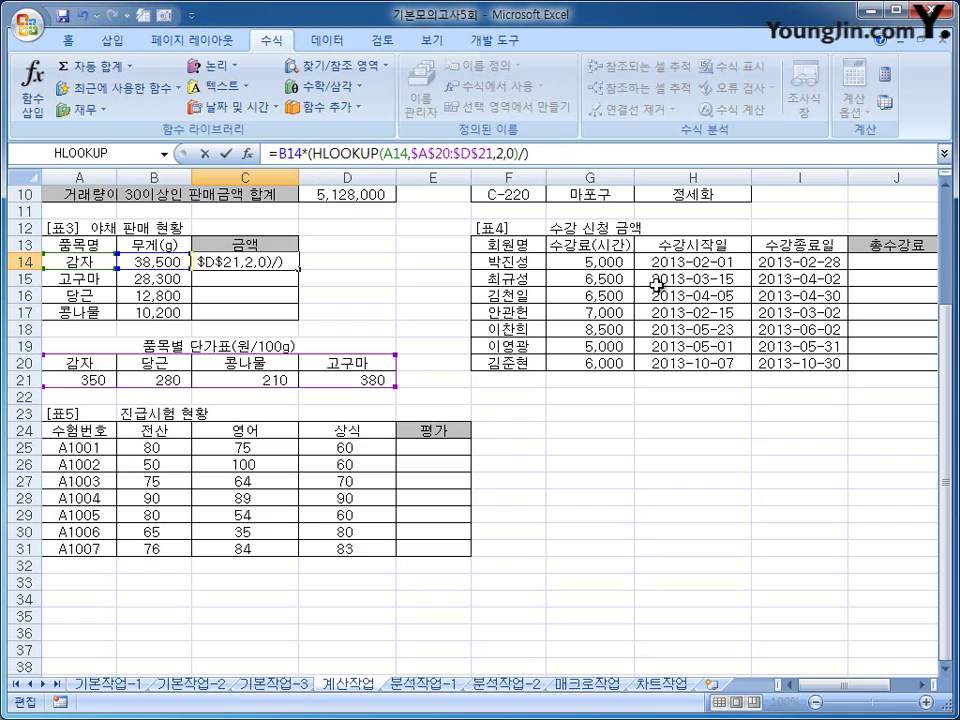
pyautogui.write('100')
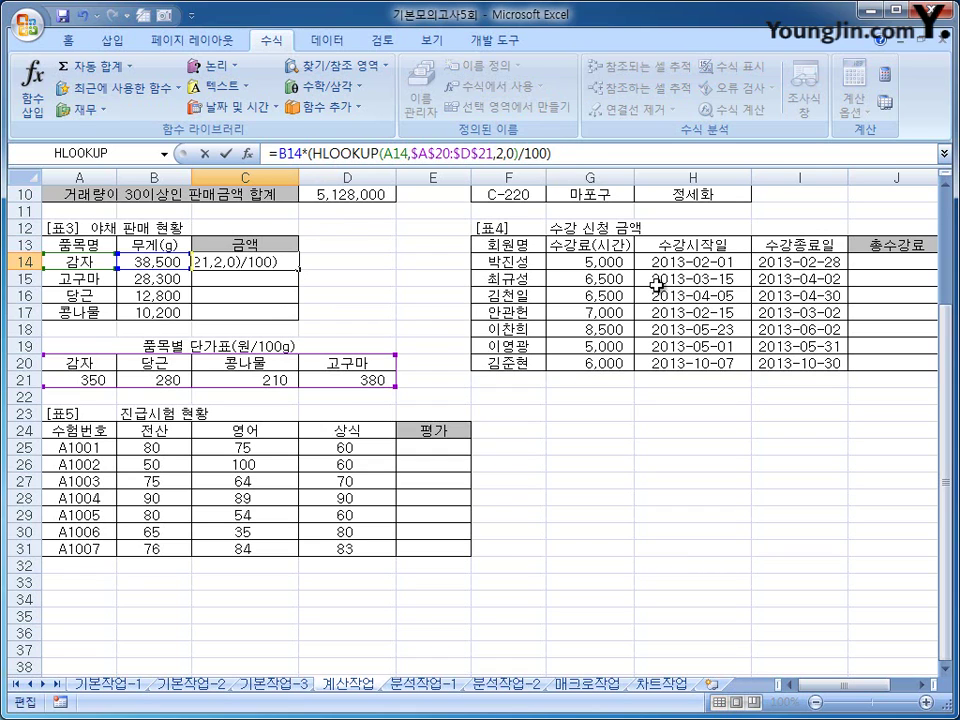
pyautogui.press('Return')
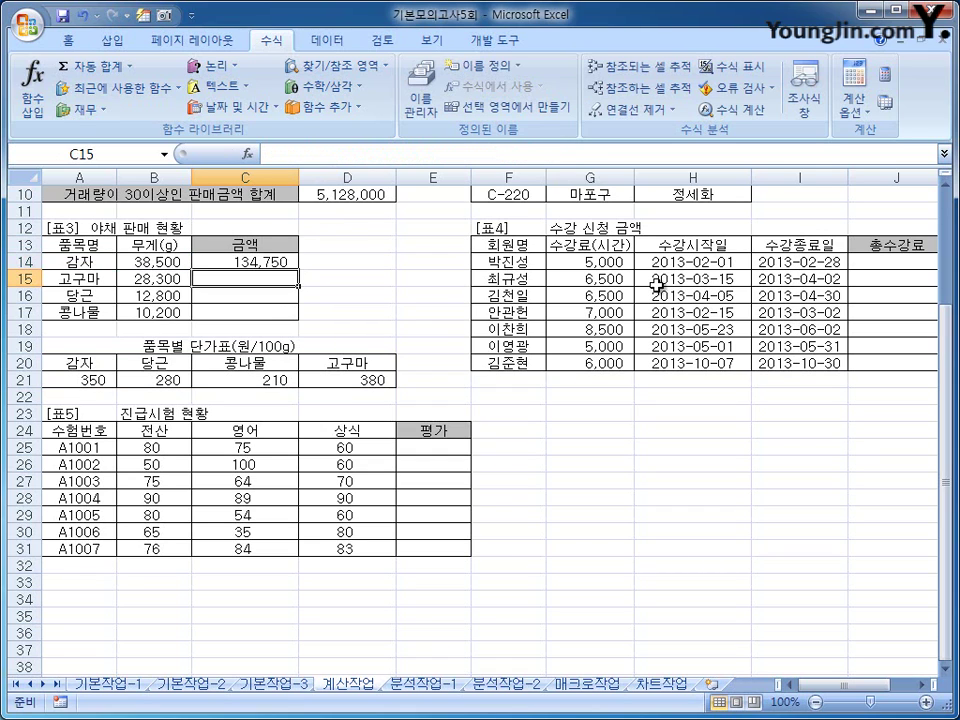
pyautogui.click(285, 261)
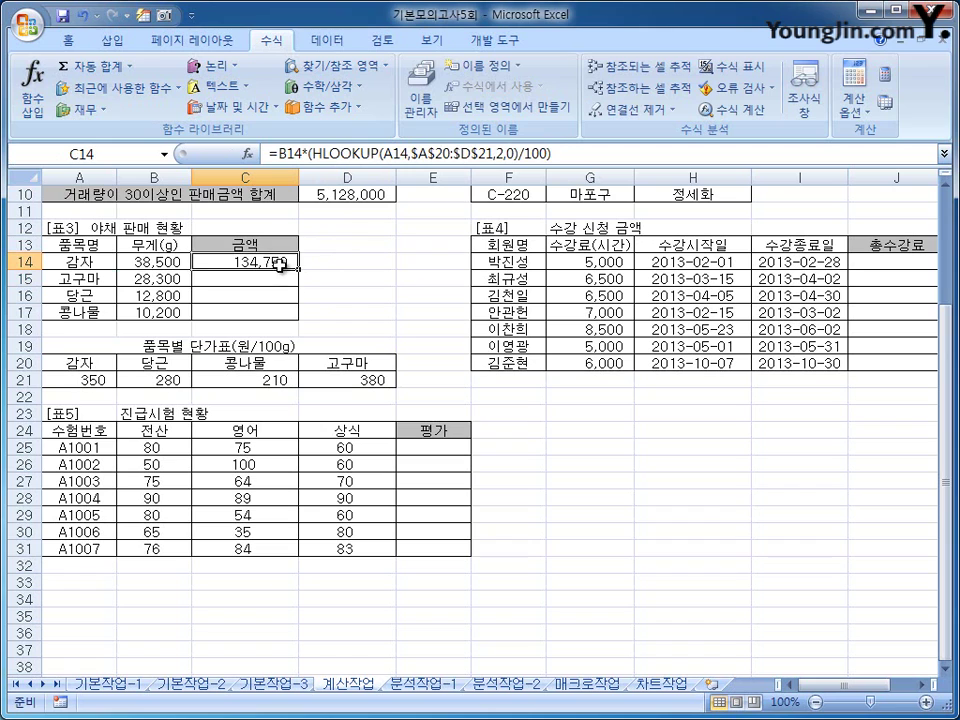
pyautogui.moveTo(300, 268); pyautogui.dragTo(299, 318)
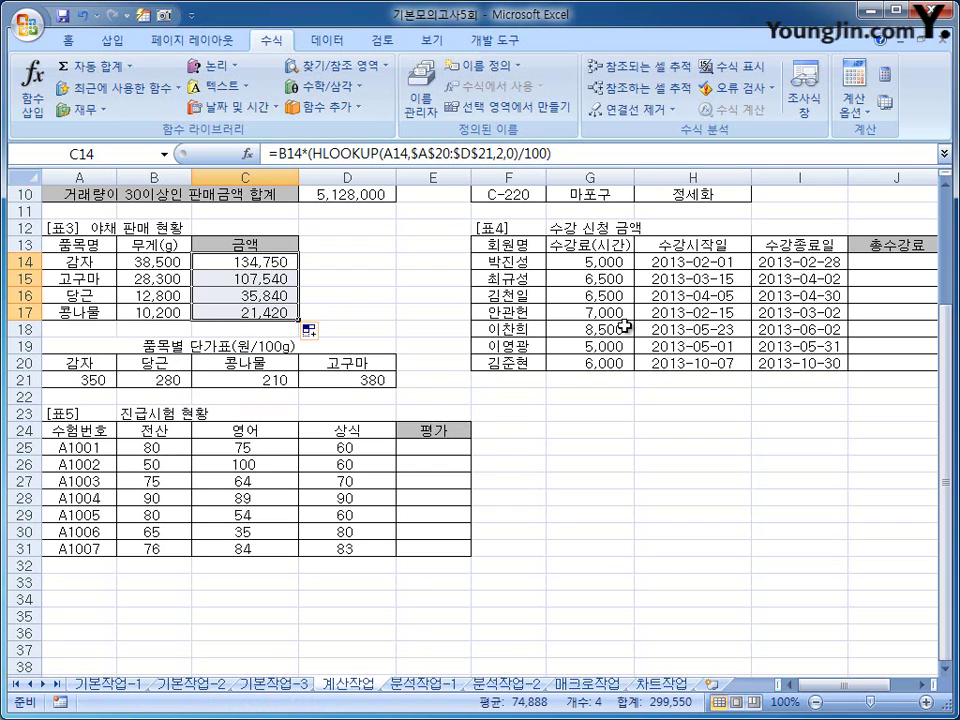
# Insert the DAY function in J14 of 표4 with I14-H14 as its Serial_number
pyautogui.moveTo(850, 688); pyautogui.dragTo(858, 690)
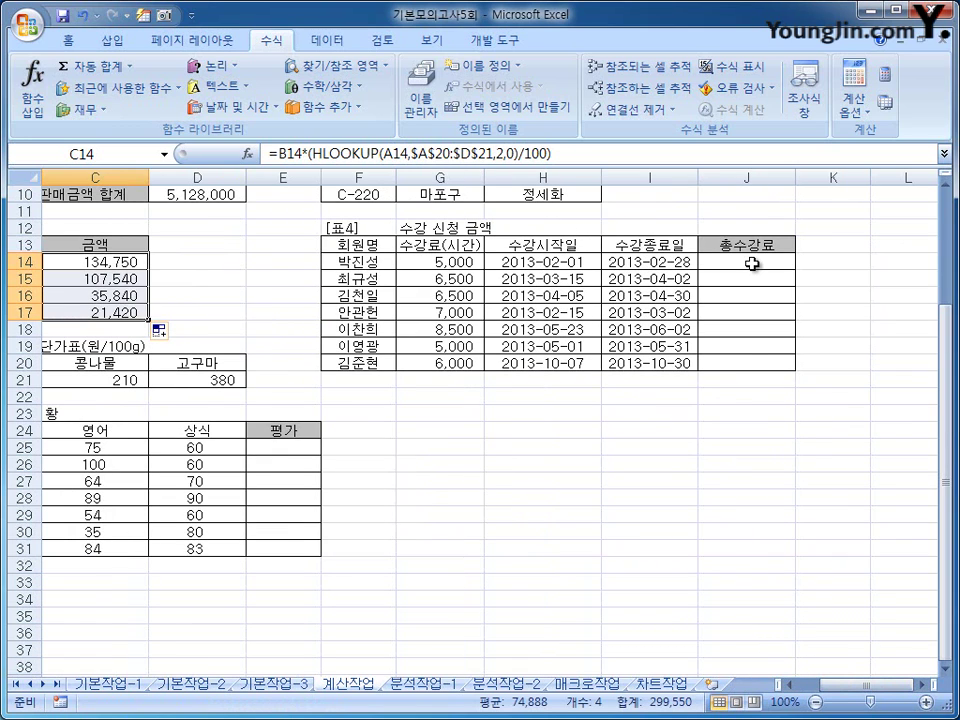
pyautogui.click(750, 263)
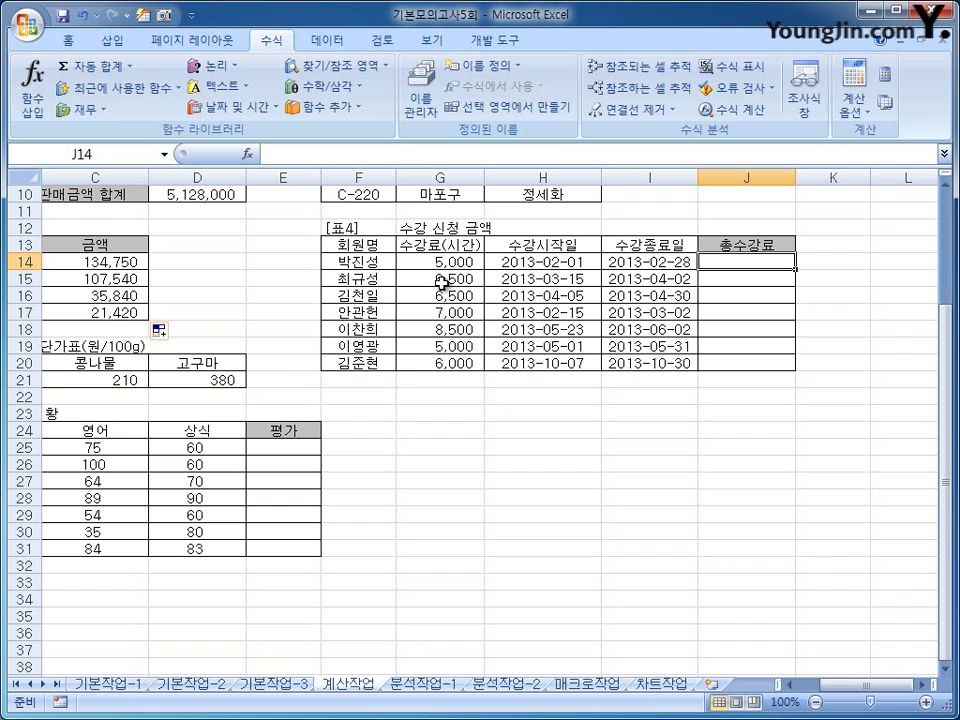
pyautogui.click(265, 110)
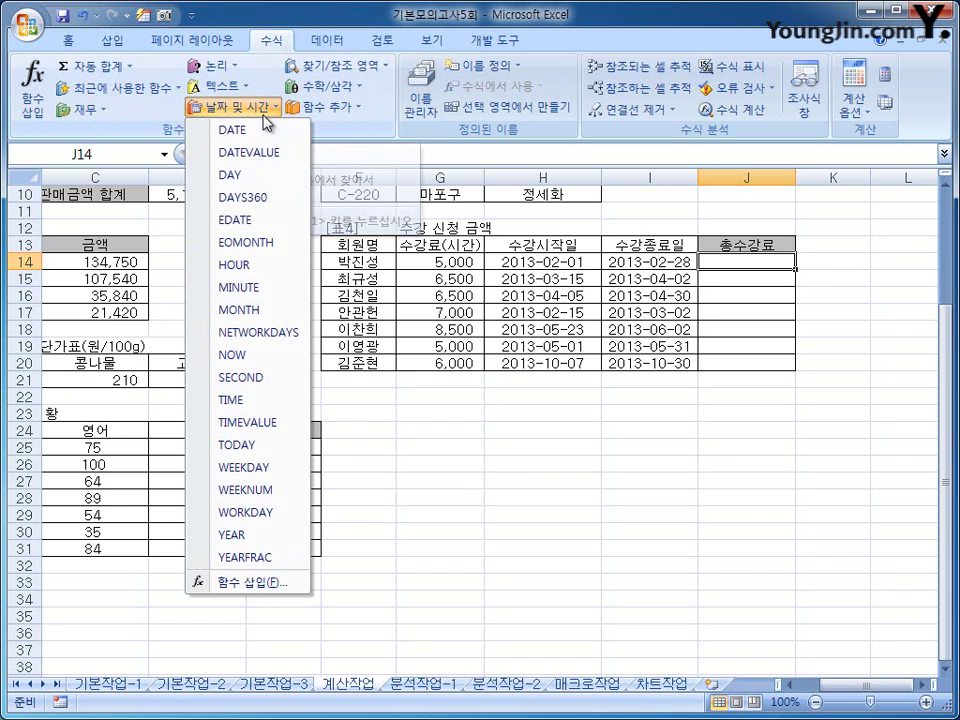
pyautogui.click(240, 176)
pyautogui.moveTo(310, 292); pyautogui.dragTo(545, 352)
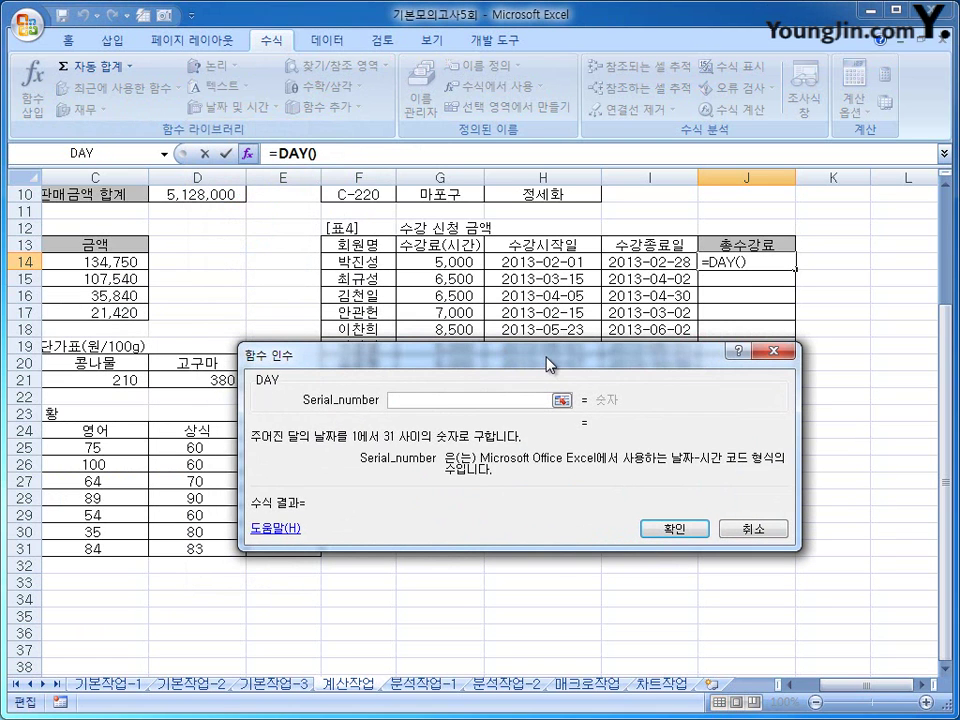
pyautogui.click(648, 260)
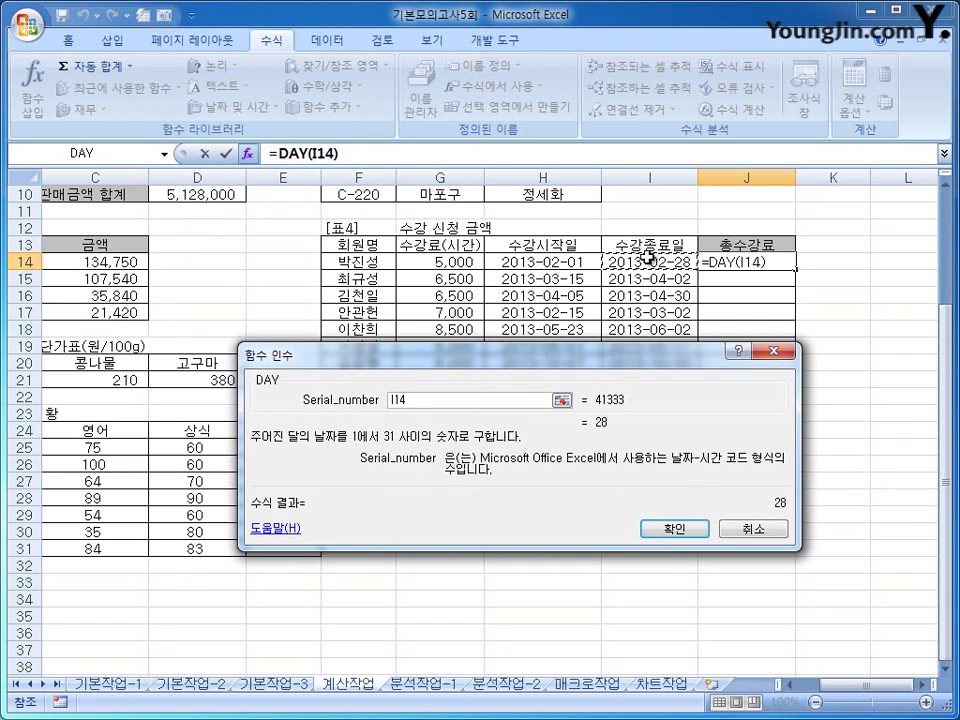
pyautogui.write('-')
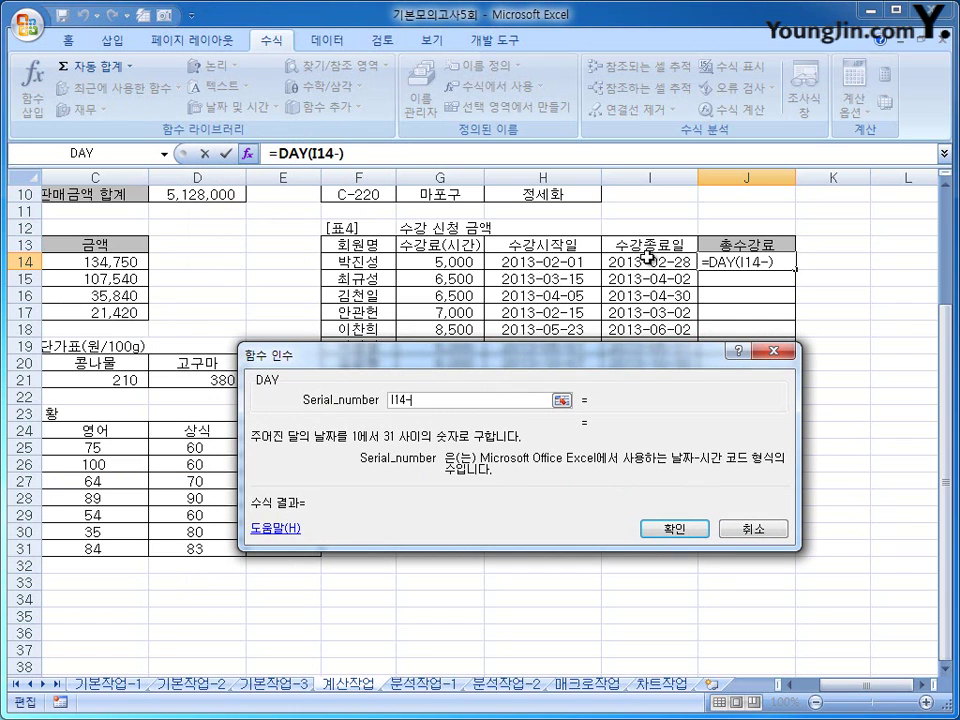
pyautogui.click(553, 262)
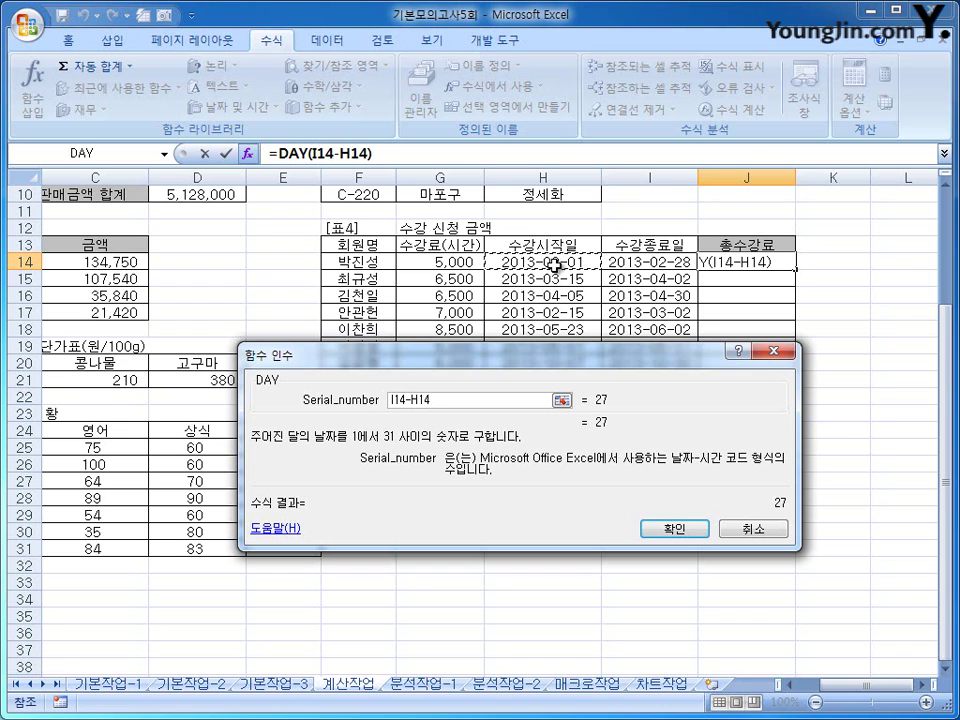
pyautogui.click(675, 528)
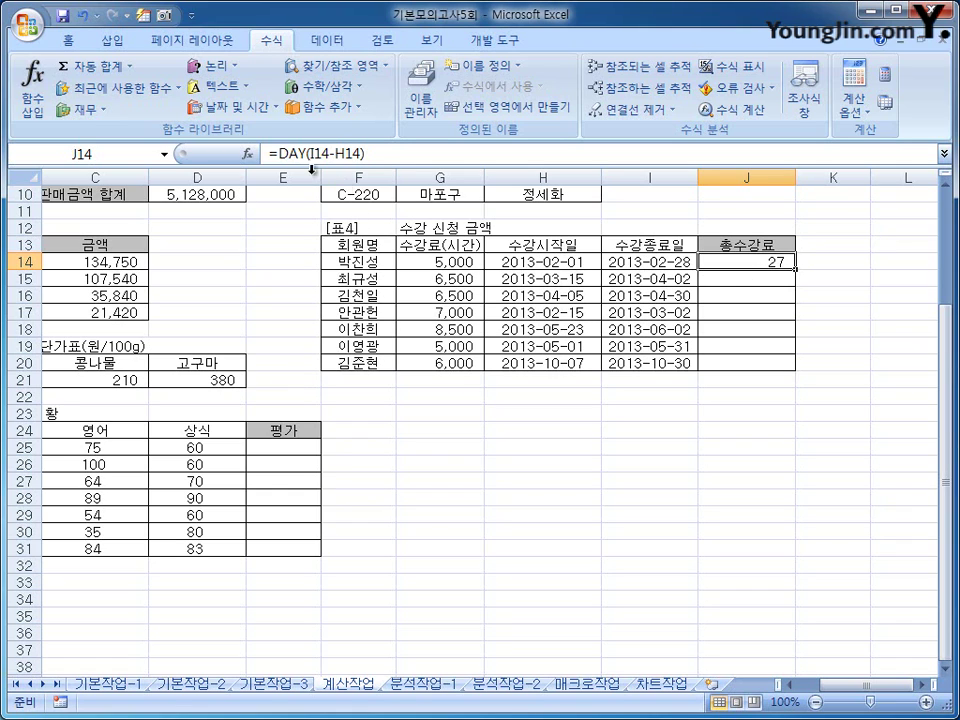
# Append +1 to the end of the DAY formula in J14
pyautogui.click(364, 153)
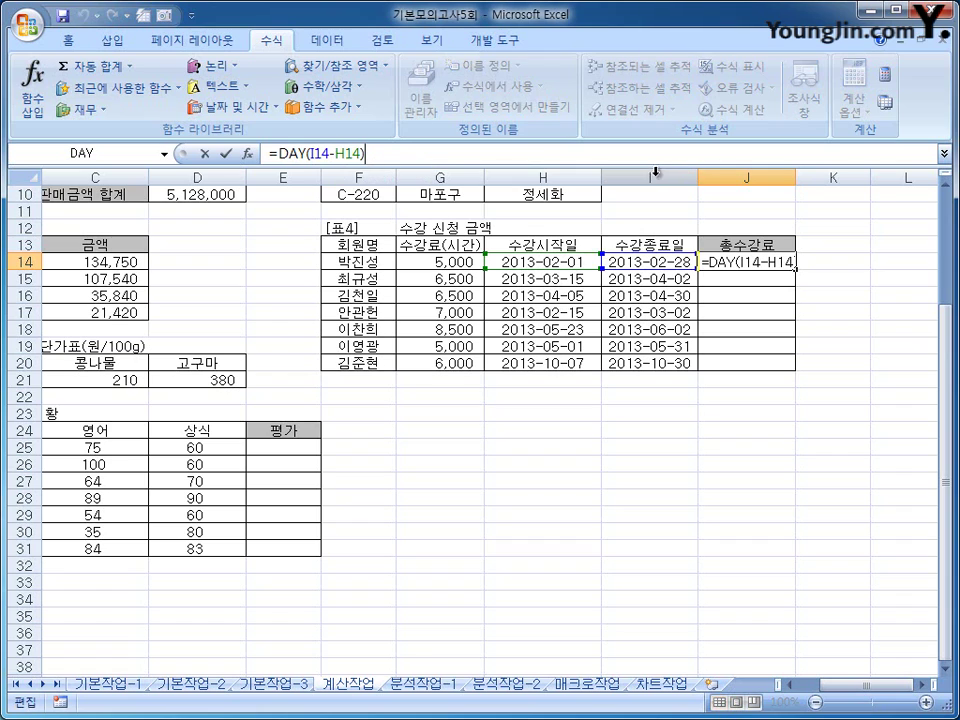
pyautogui.write('+')
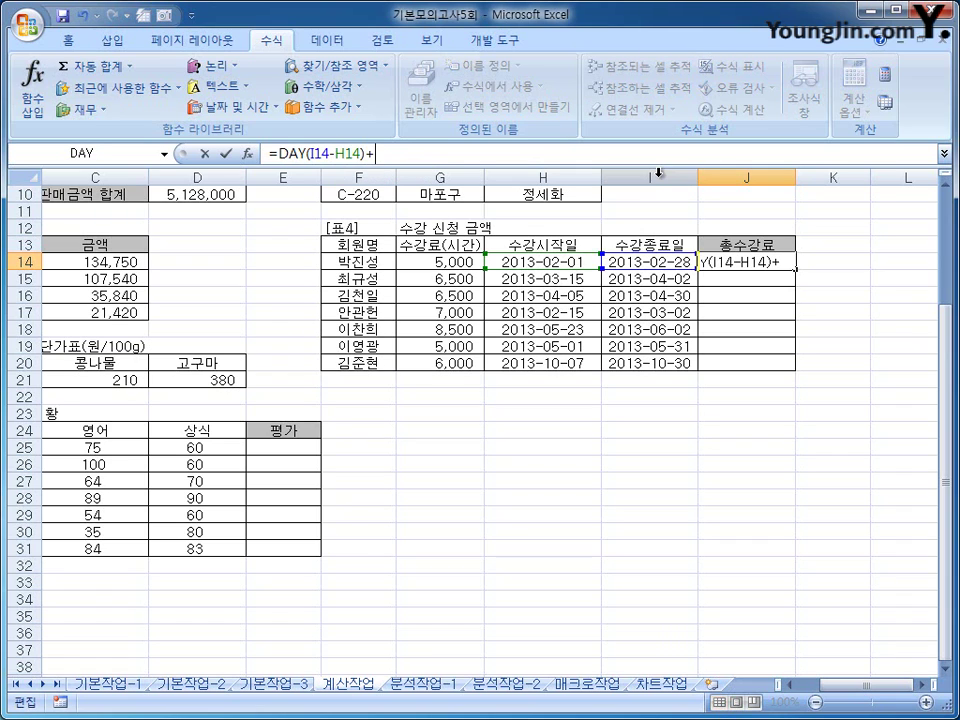
pyautogui.write('1')
pyautogui.press('Return')
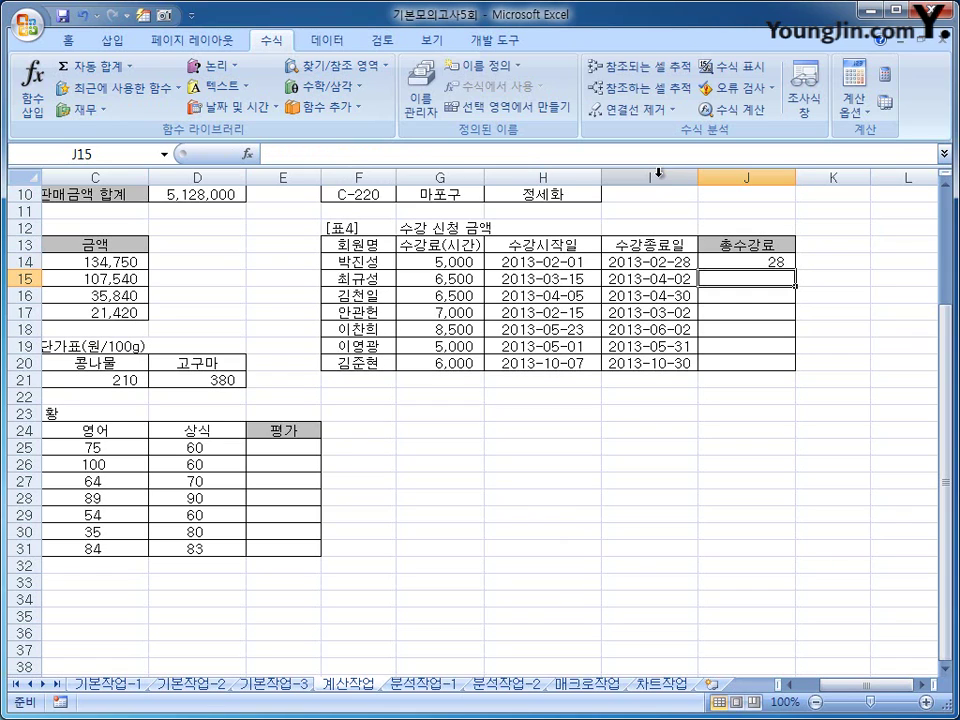
# Multiply by the hourly fee by appending *G14 to the end of the J14 formula
pyautogui.click(722, 263)
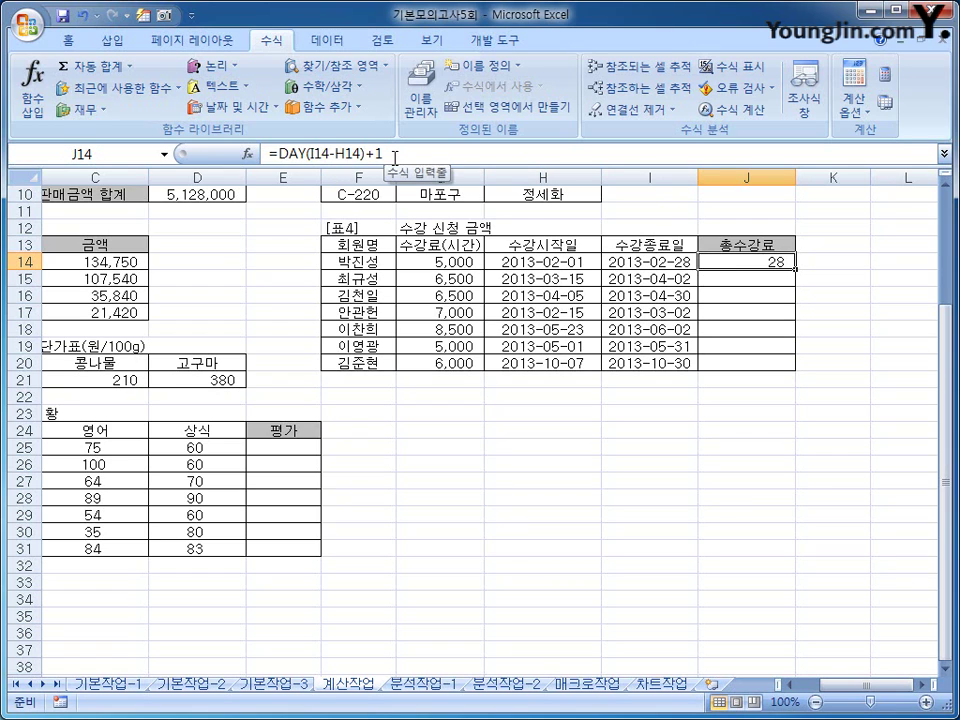
pyautogui.click(481, 163)
pyautogui.write('*')
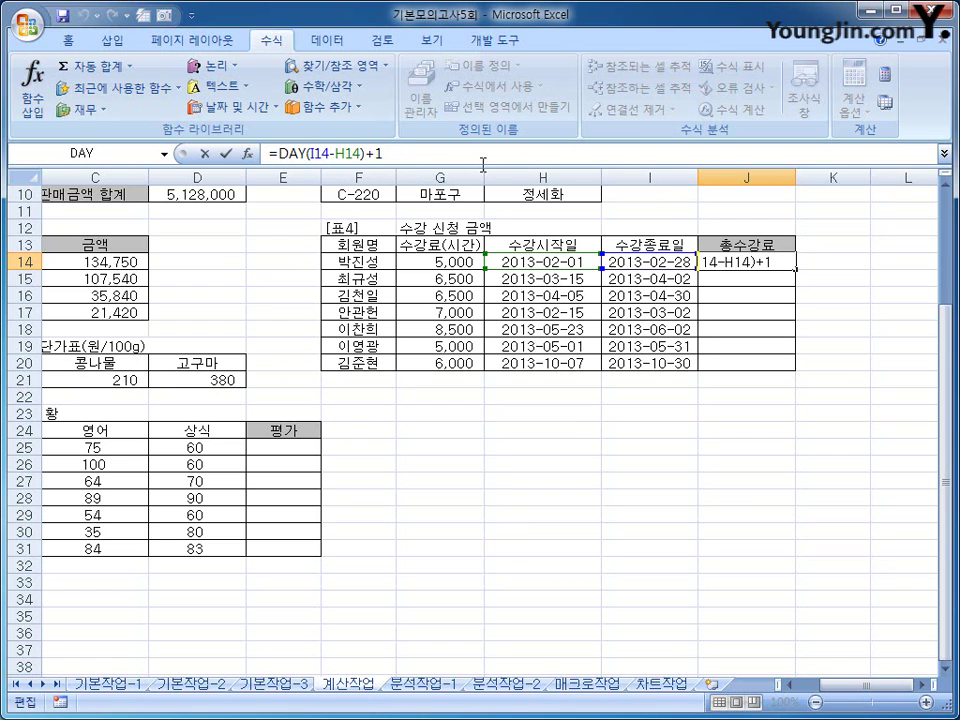
pyautogui.click(465, 264)
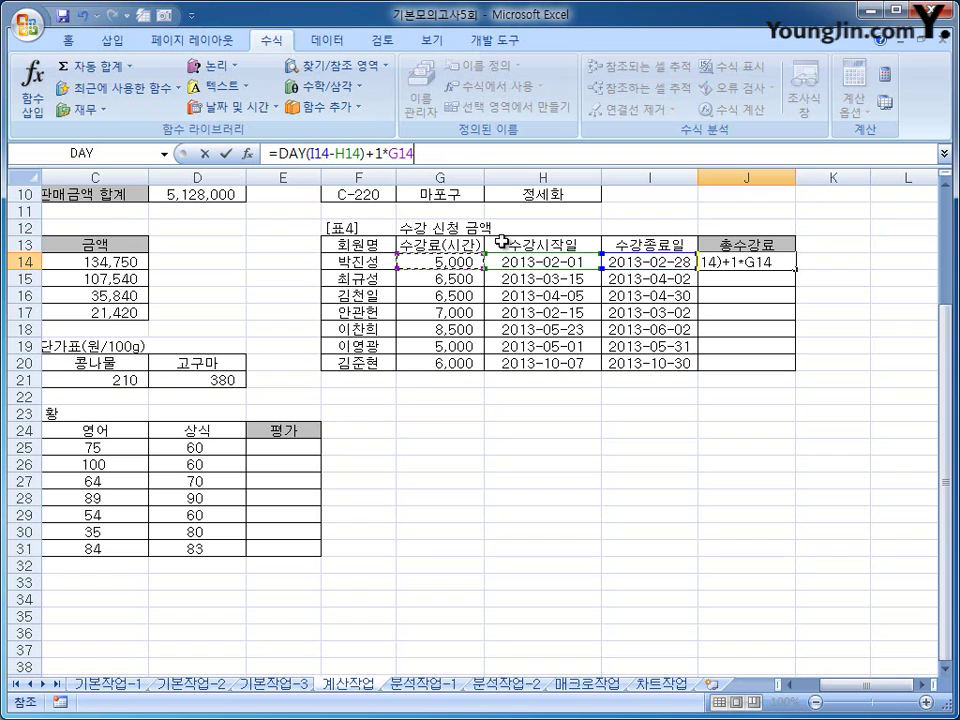
pyautogui.press('Return')
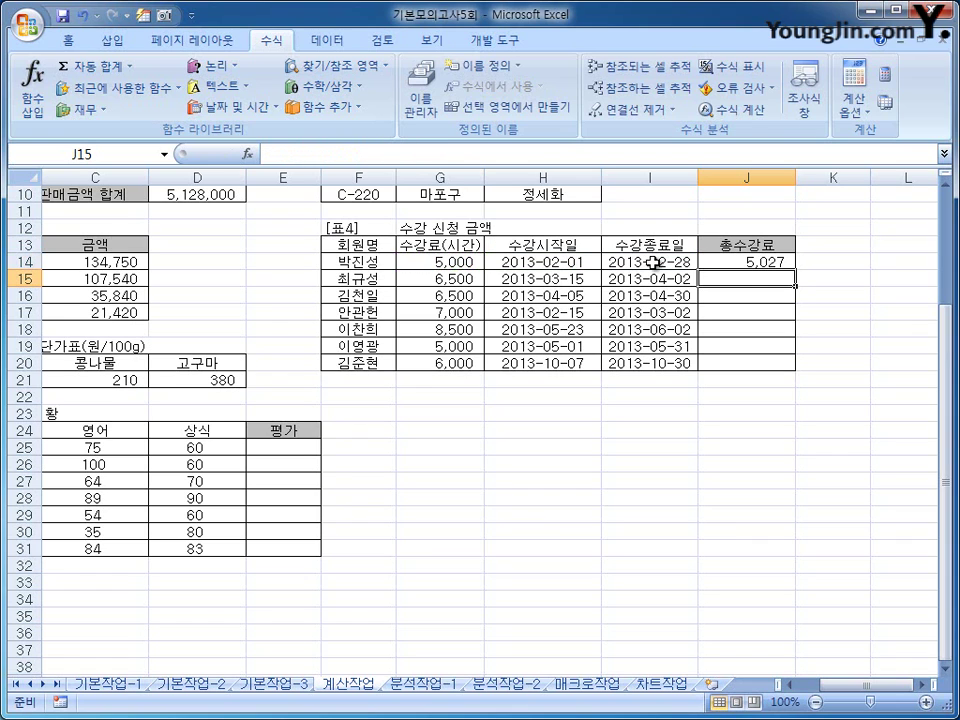
# Enclose DAY(I14-H14)+1 in parentheses in the J14 formula, ahead of the multiplication by G14
pyautogui.click(752, 261)
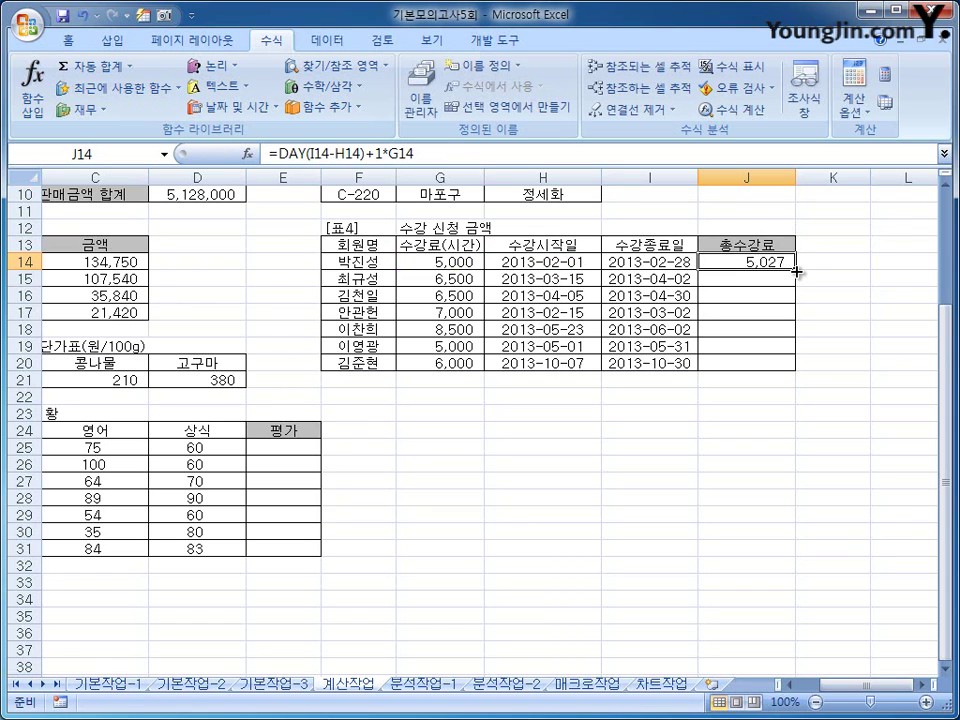
pyautogui.click(282, 152)
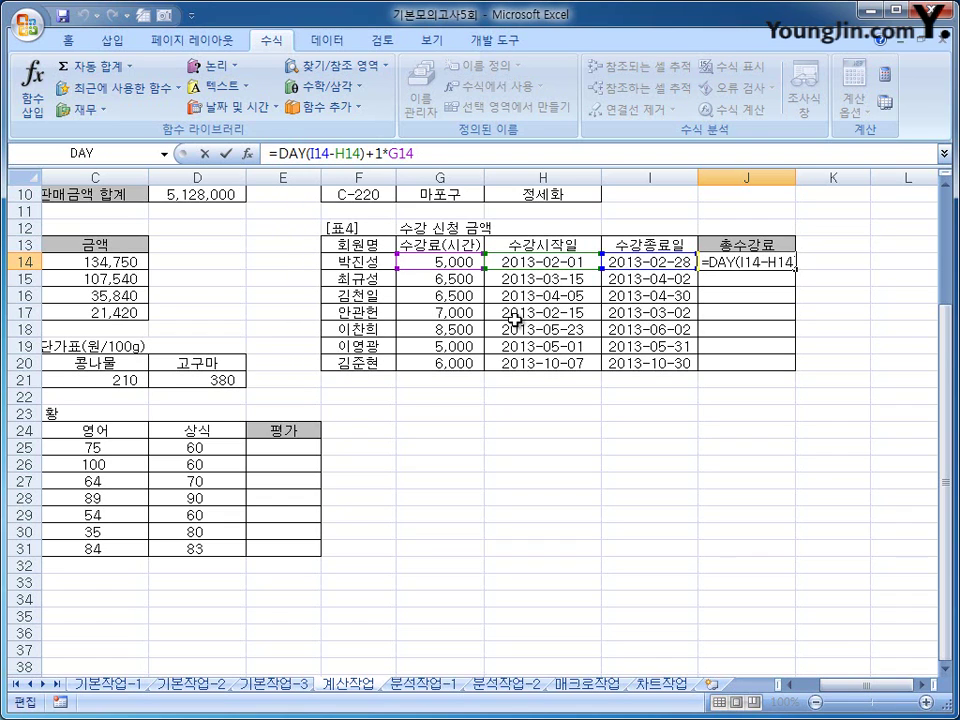
pyautogui.write('(')
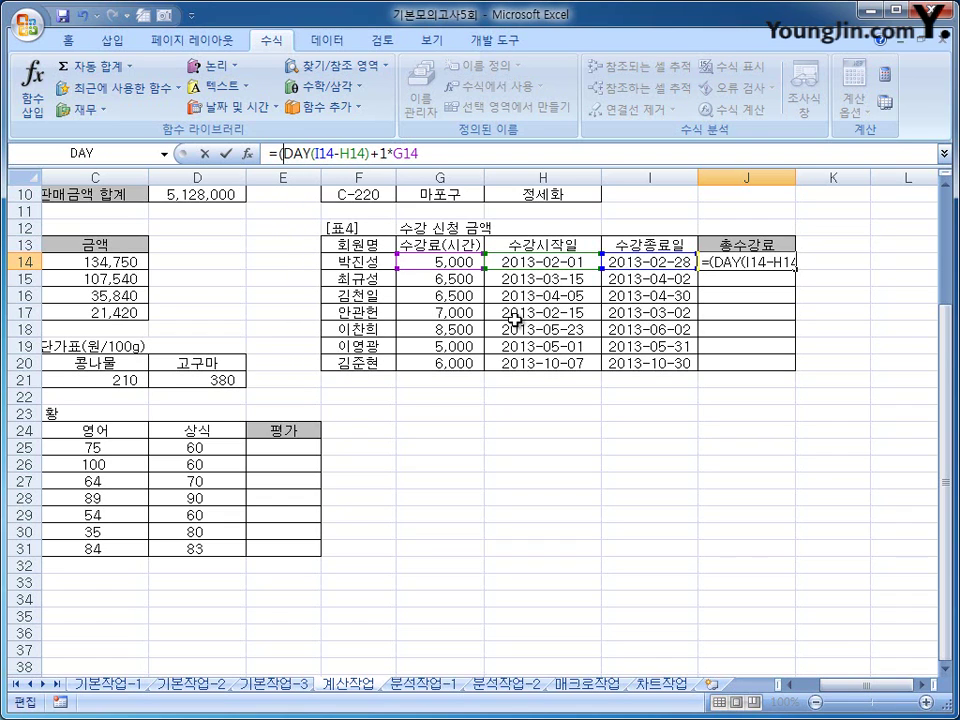
pyautogui.click(385, 152)
pyautogui.write(')')
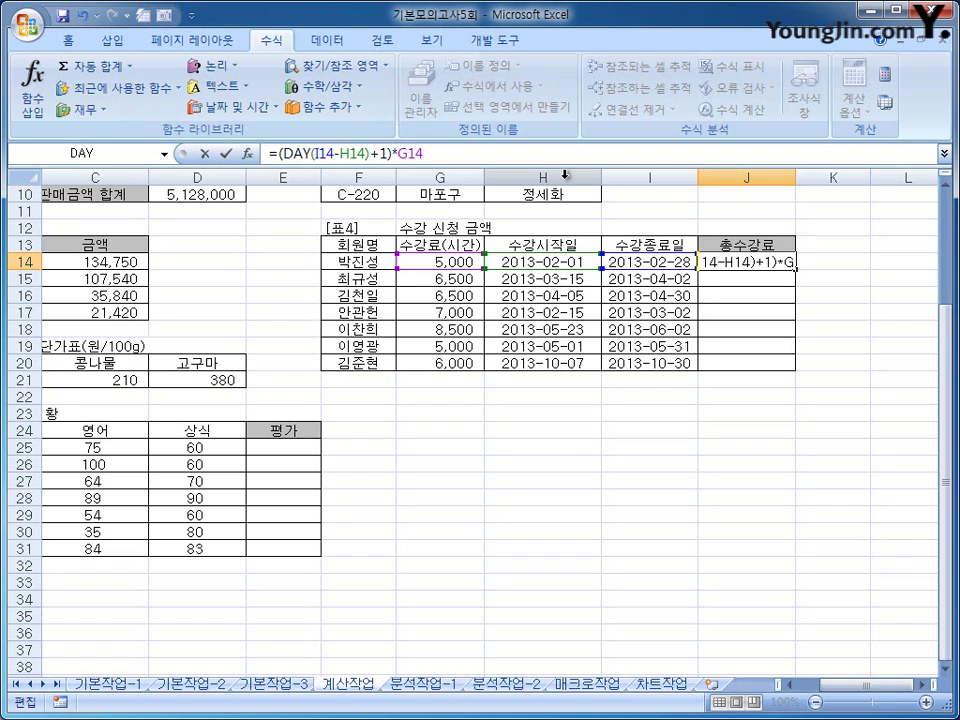
pyautogui.press('Return')
# Fill the 총수강료 formula from J14 down to J20 and check the formula in the last cell
pyautogui.click(740, 263)
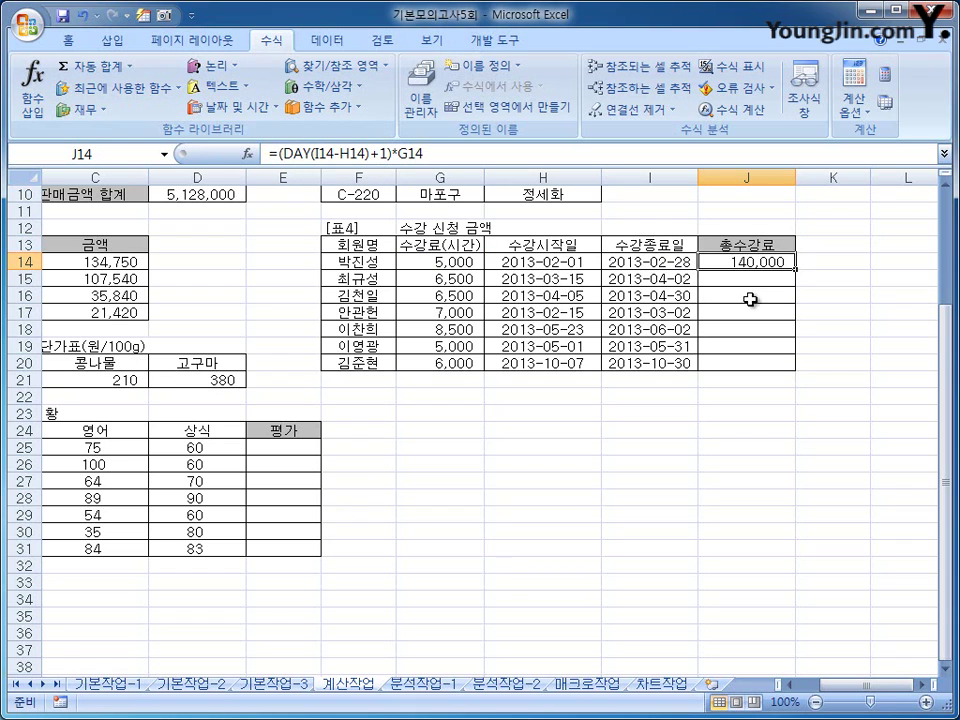
pyautogui.moveTo(796, 269); pyautogui.dragTo(800, 369)
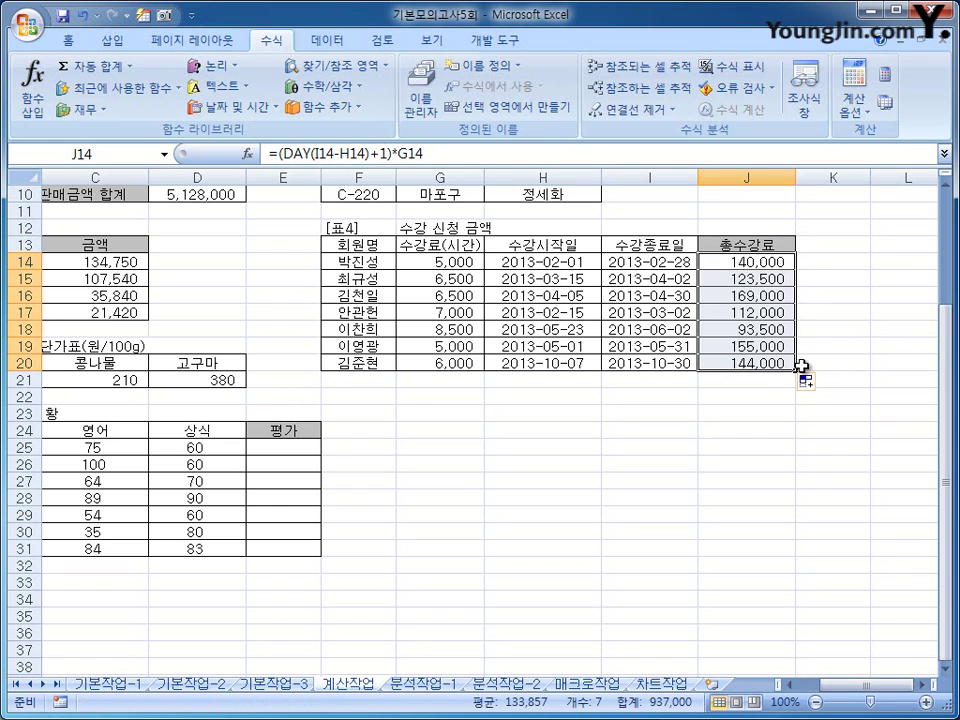
pyautogui.click(782, 367)
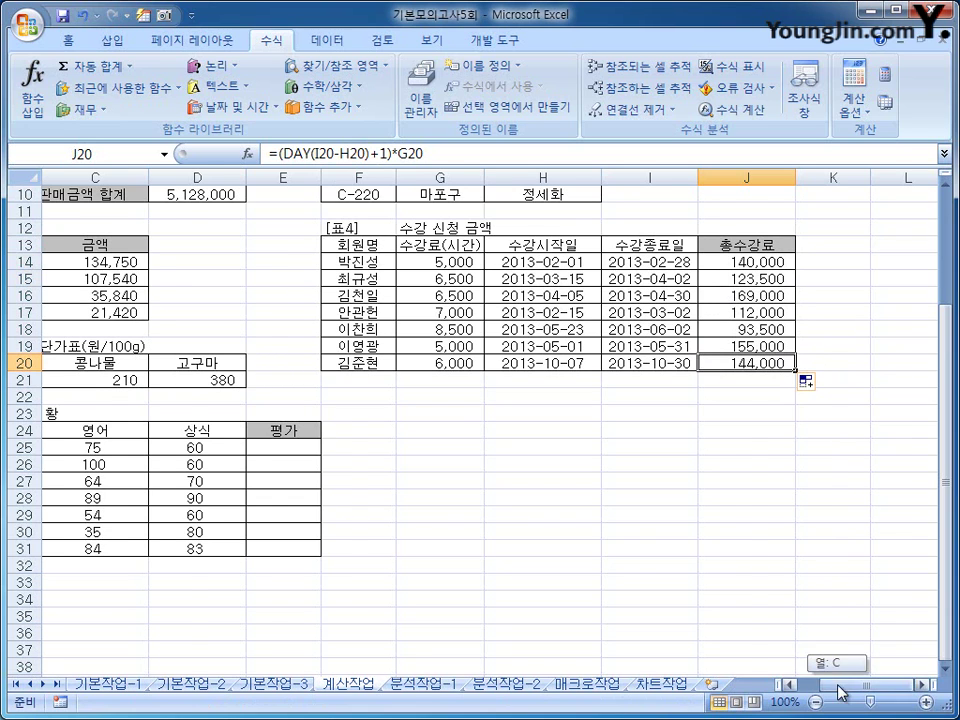
# Examine the 전산, 영어 and 상식 scores of A1001 and the 평가 cell E25 in 표5
pyautogui.hscroll(-2, 573, 596)
pyautogui.scroll(-2, 476, 516)
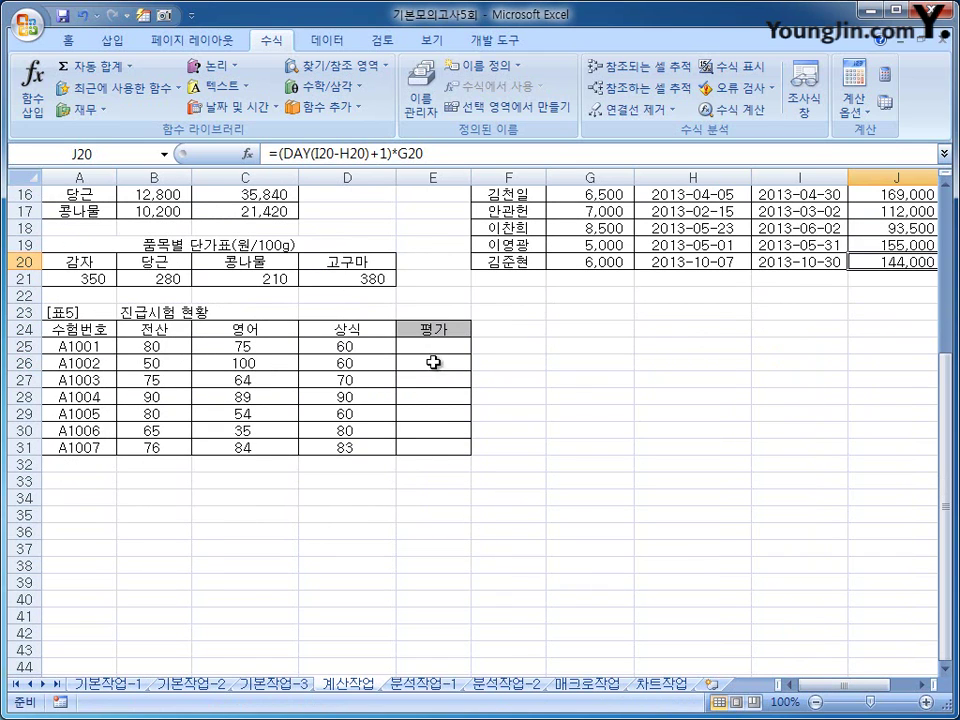
pyautogui.click(433, 346)
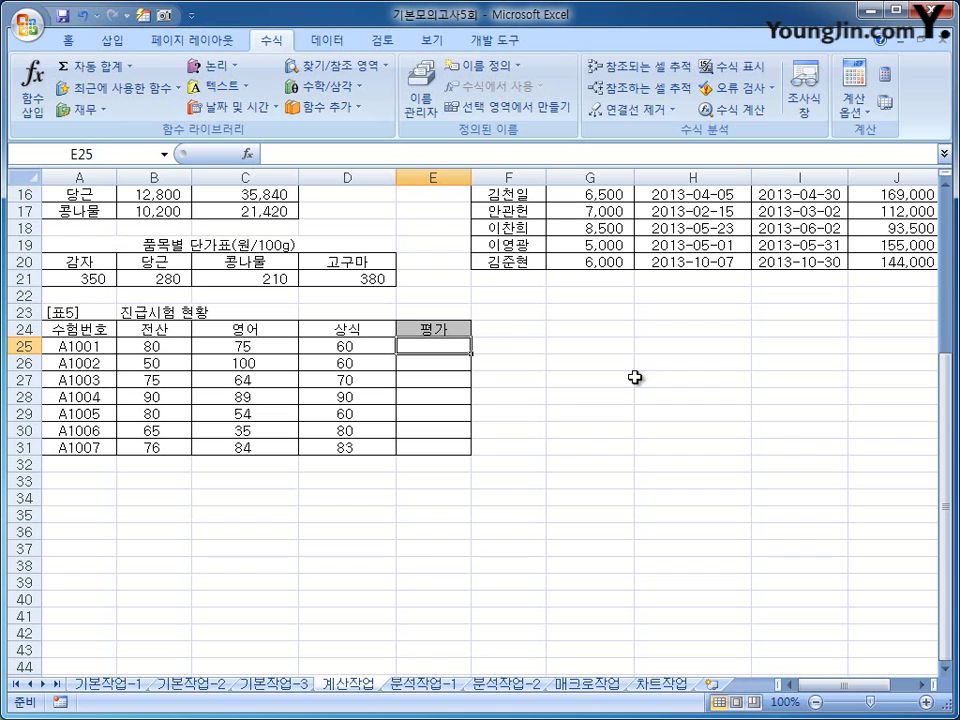
pyautogui.click(156, 347)
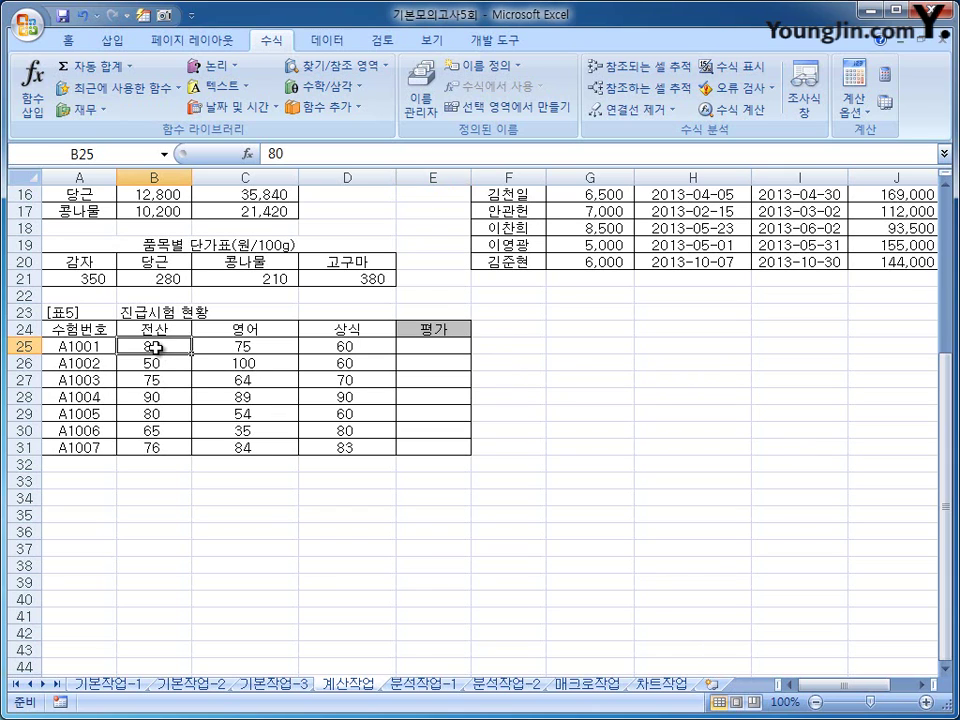
pyautogui.click(222, 352)
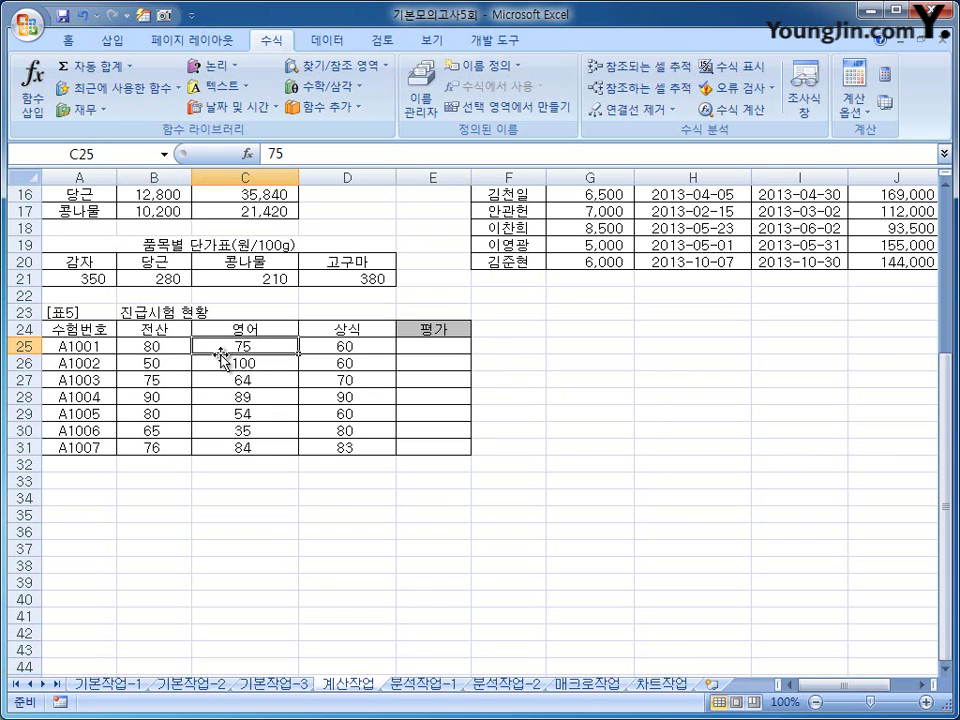
pyautogui.click(341, 347)
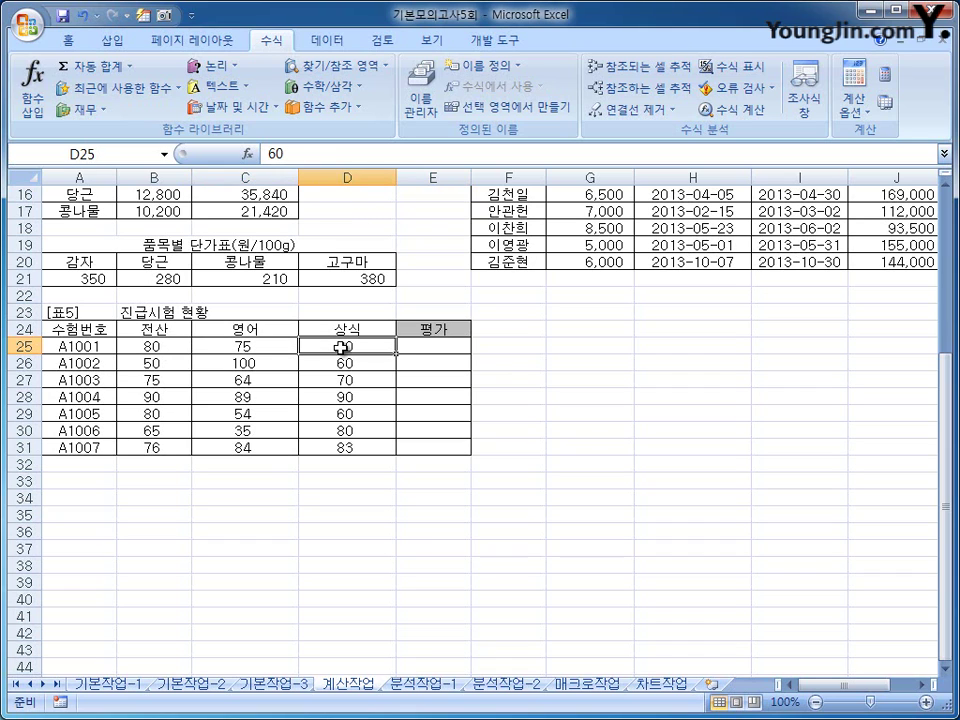
pyautogui.click(426, 344)
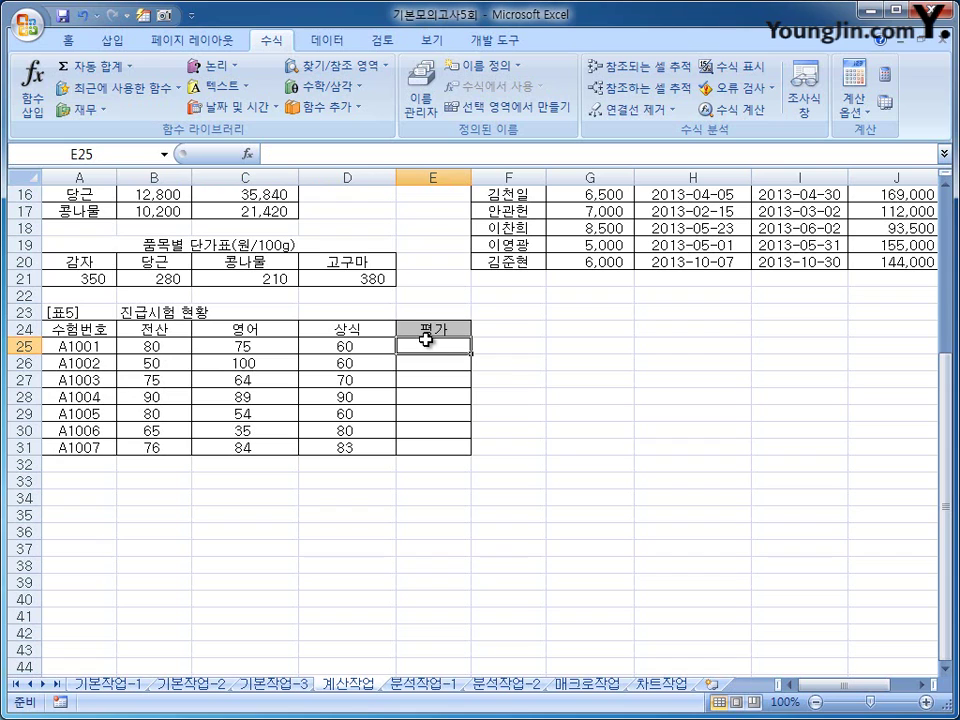
pyautogui.moveTo(138, 348); pyautogui.dragTo(313, 344)
pyautogui.click(432, 346)
pyautogui.click(180, 346)
pyautogui.click(240, 346)
pyautogui.click(315, 346)
# Enter a COUNTIF function in E25 with range B25:D25 and criteria >=50
pyautogui.click(424, 347)
pyautogui.click(322, 106)
pyautogui.moveTo(337, 134)
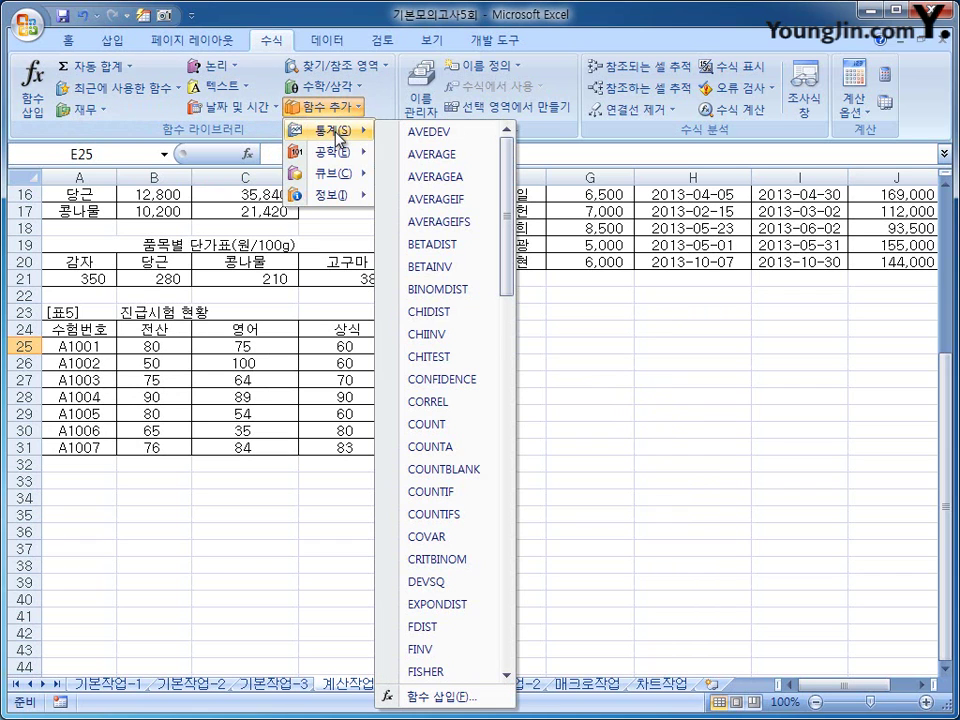
pyautogui.scroll(-2, 508, 186)
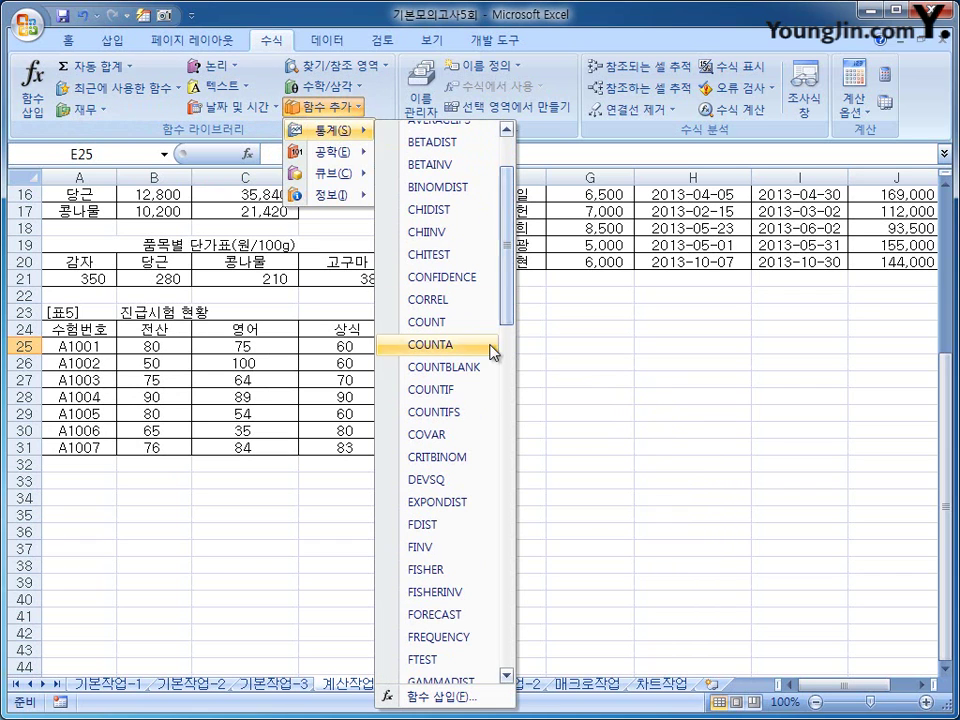
pyautogui.click(473, 403)
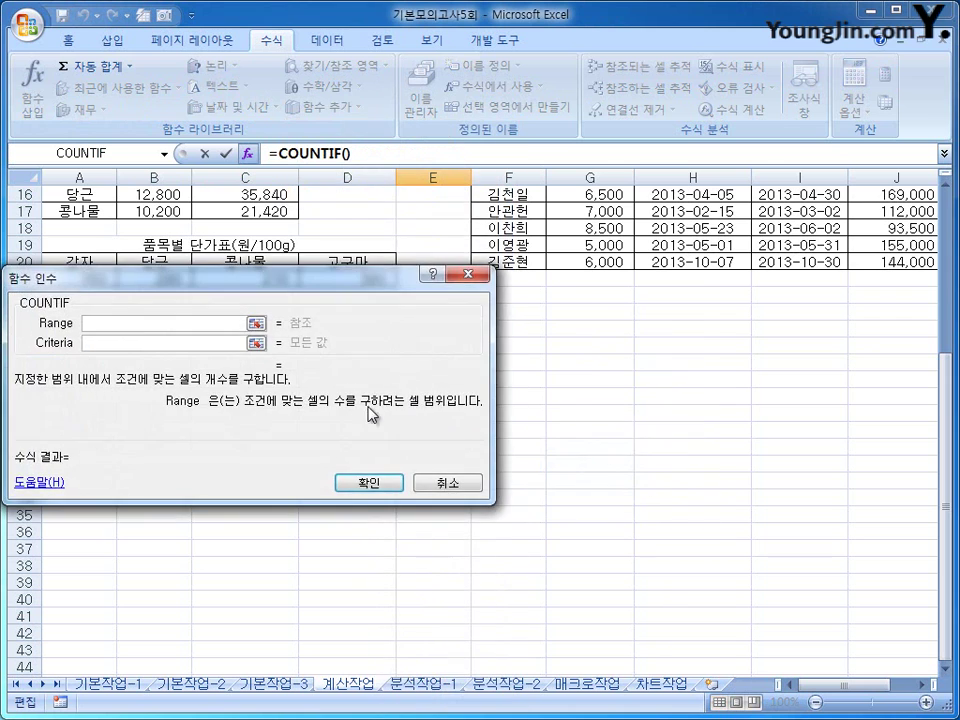
pyautogui.moveTo(375, 414); pyautogui.dragTo(771, 323)
pyautogui.moveTo(160, 346); pyautogui.dragTo(341, 346)
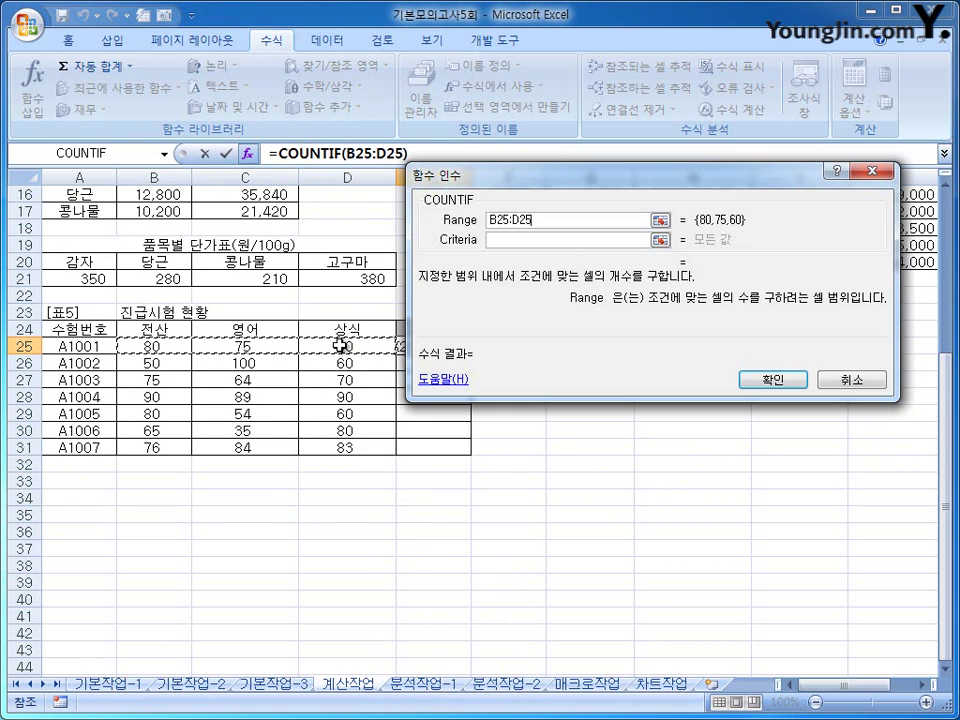
pyautogui.click(508, 243)
pyautogui.write('>=50')
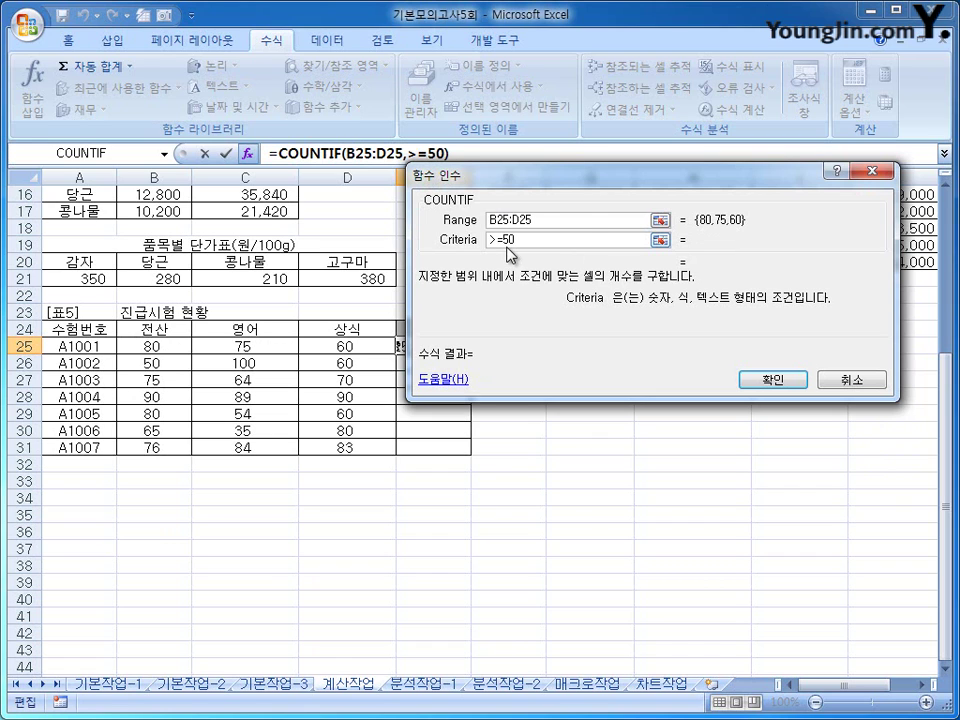
pyautogui.press('Return')
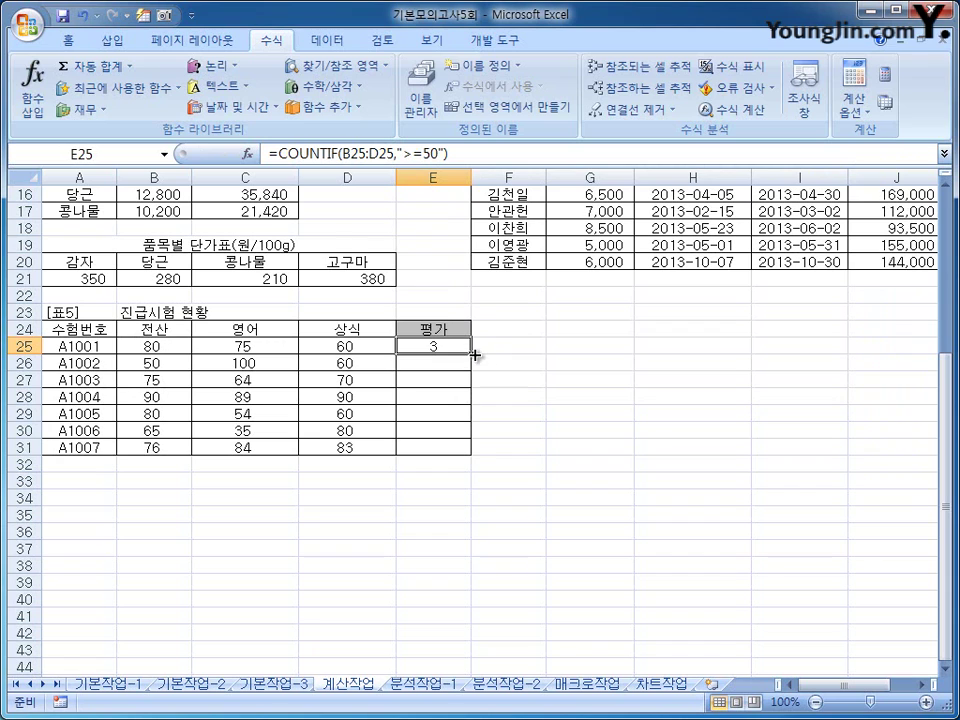
# Fill the COUNTIF formula from E25 down to E31 and check each row's count against its scores
pyautogui.moveTo(476, 356); pyautogui.dragTo(471, 456)
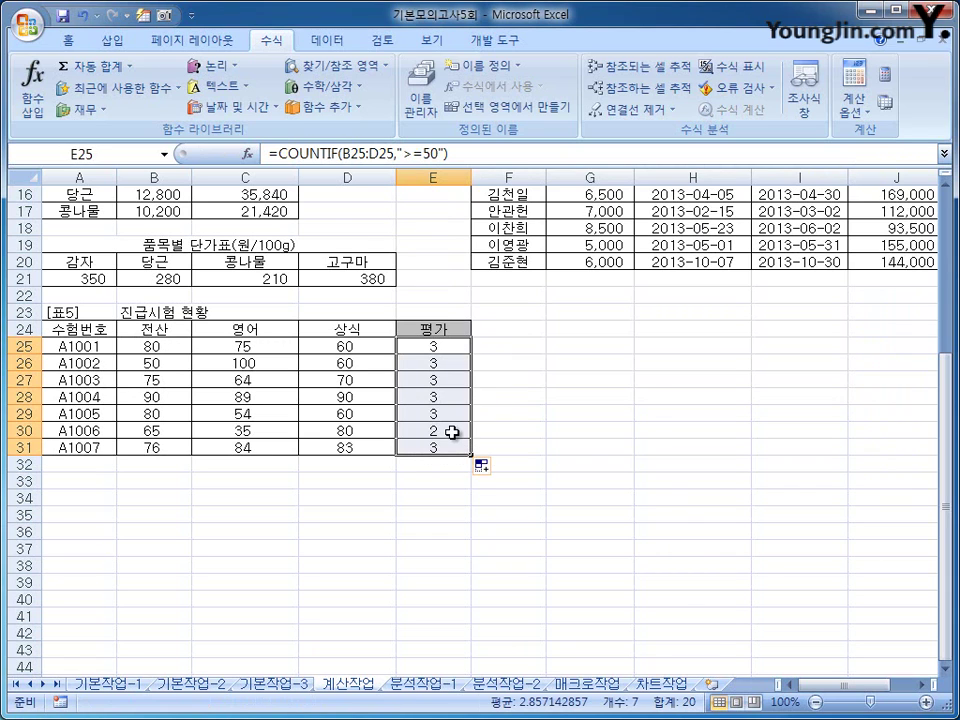
pyautogui.click(452, 432)
pyautogui.click(237, 432)
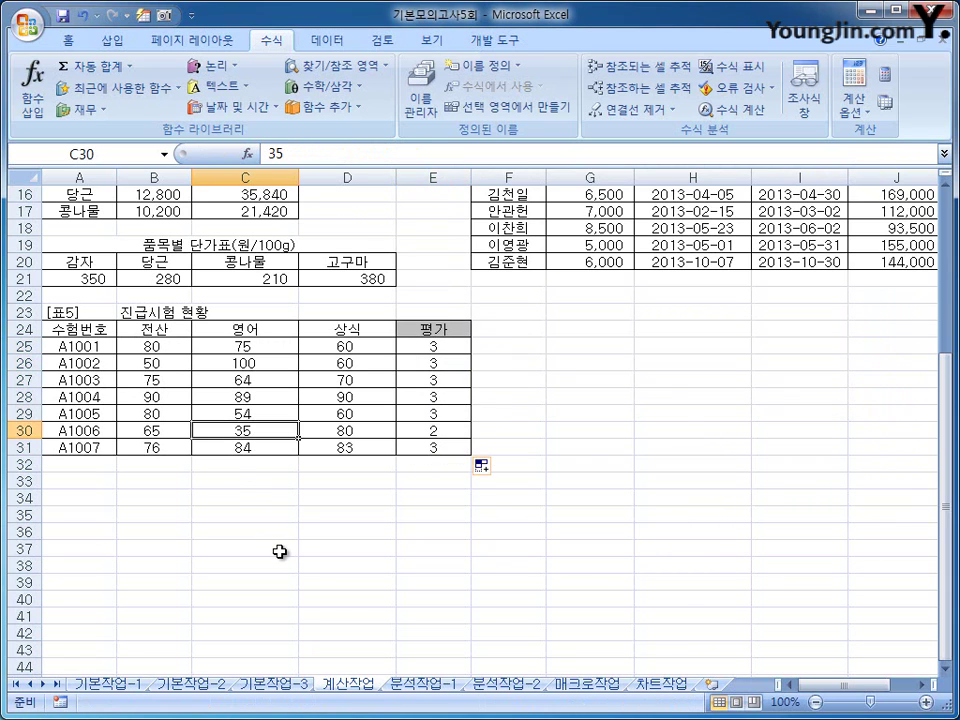
pyautogui.click(437, 431)
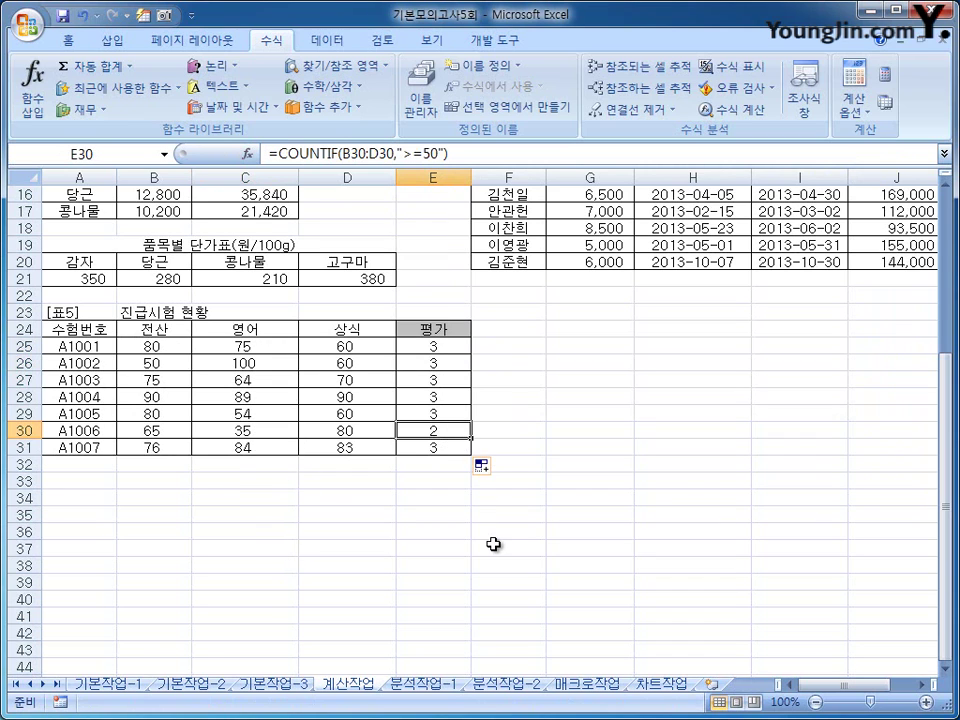
pyautogui.click(433, 345)
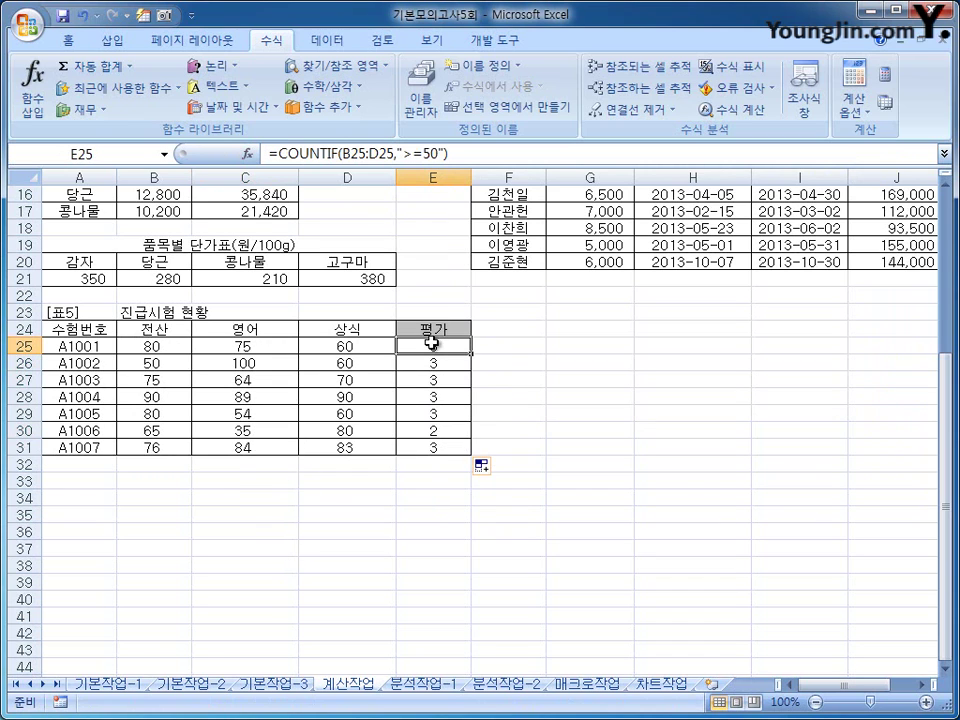
pyautogui.click(434, 363)
pyautogui.click(432, 380)
pyautogui.click(433, 397)
pyautogui.click(435, 414)
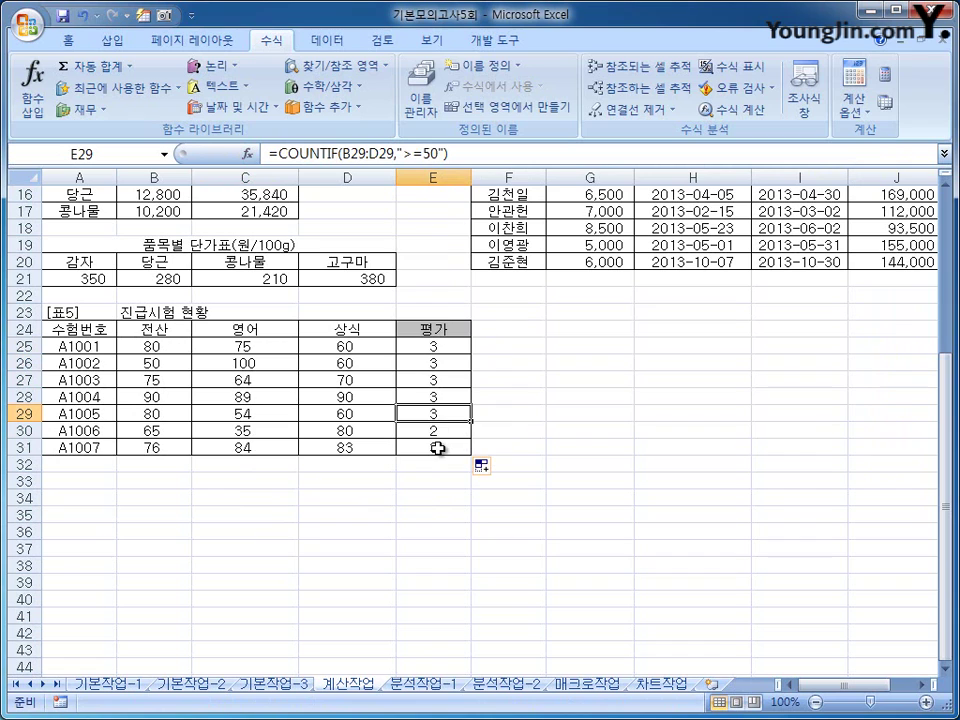
pyautogui.click(437, 448)
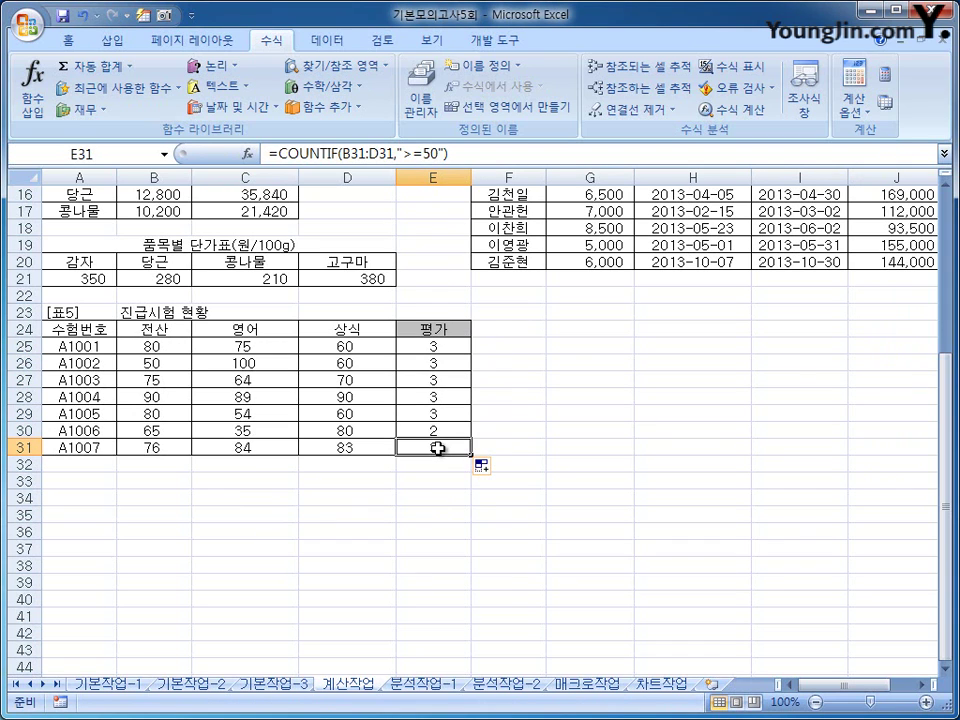
# Cut the COUNTIF expression out of the E25 formula, leaving only the equals sign
pyautogui.click(434, 345)
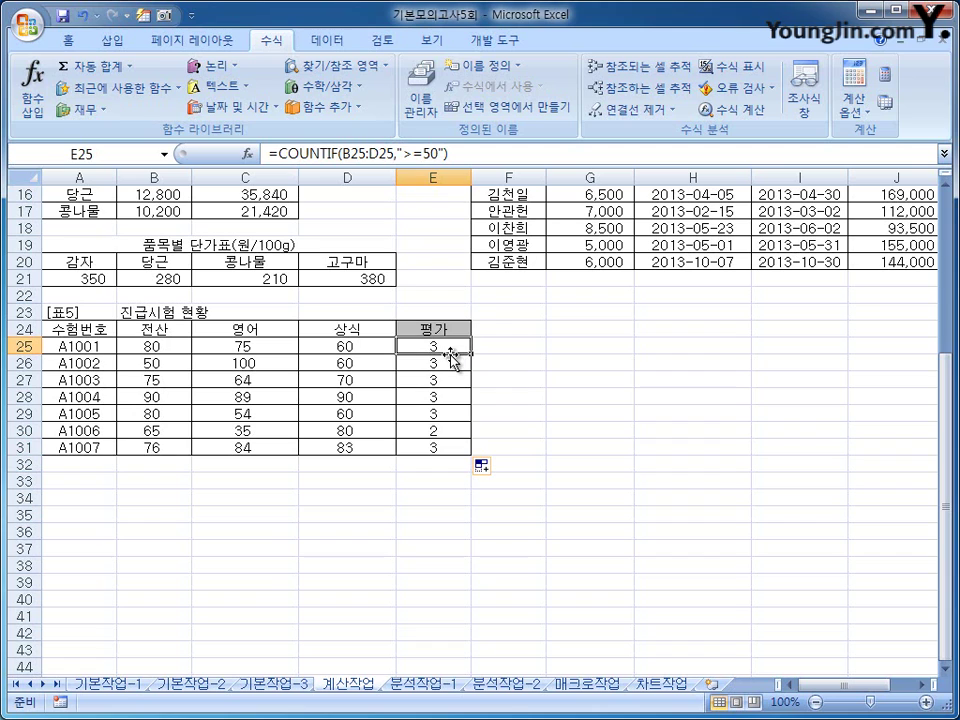
pyautogui.moveTo(279, 153); pyautogui.dragTo(460, 148)
pyautogui.rightClick(461, 151)
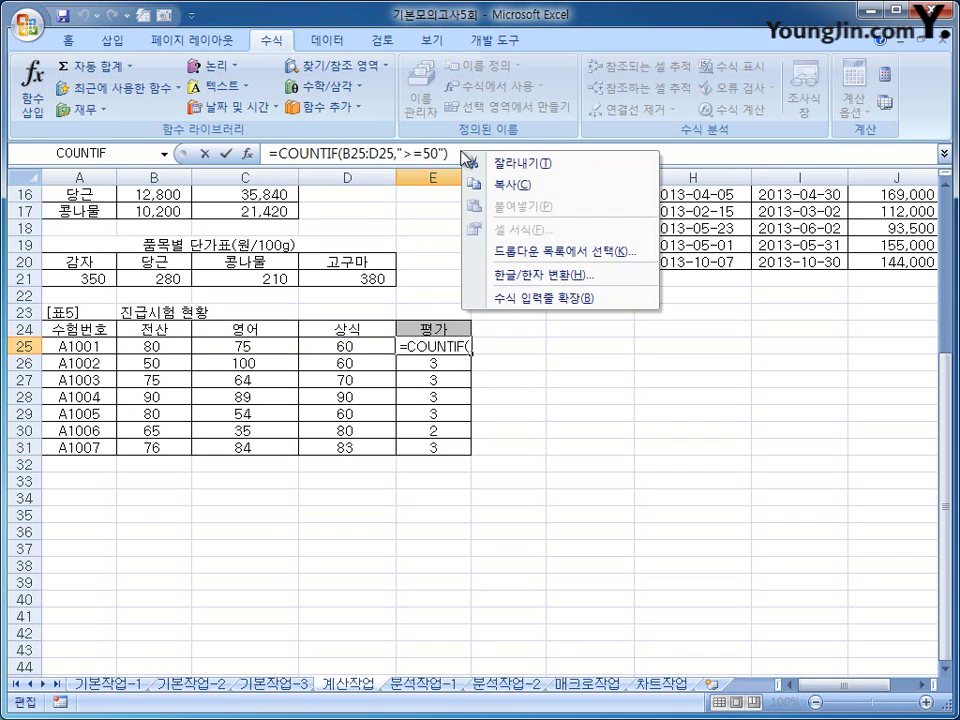
pyautogui.click(503, 163)
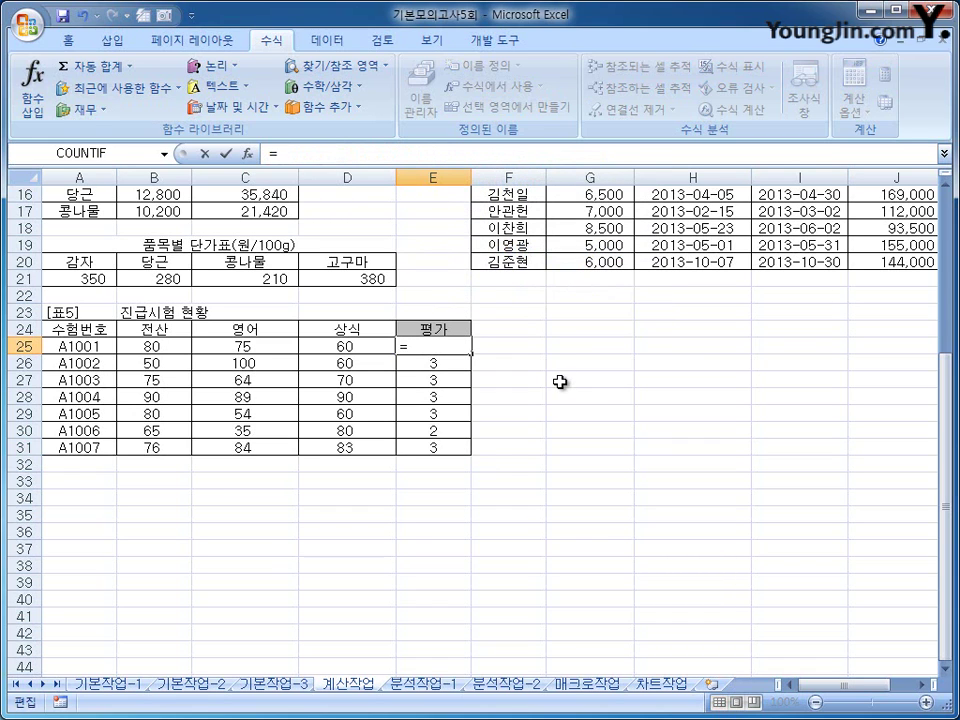
# Insert an IF function in E25 and begin its logical test with and(, the cut COUNTIF expression and =3, as the first condition
pyautogui.click(236, 70)
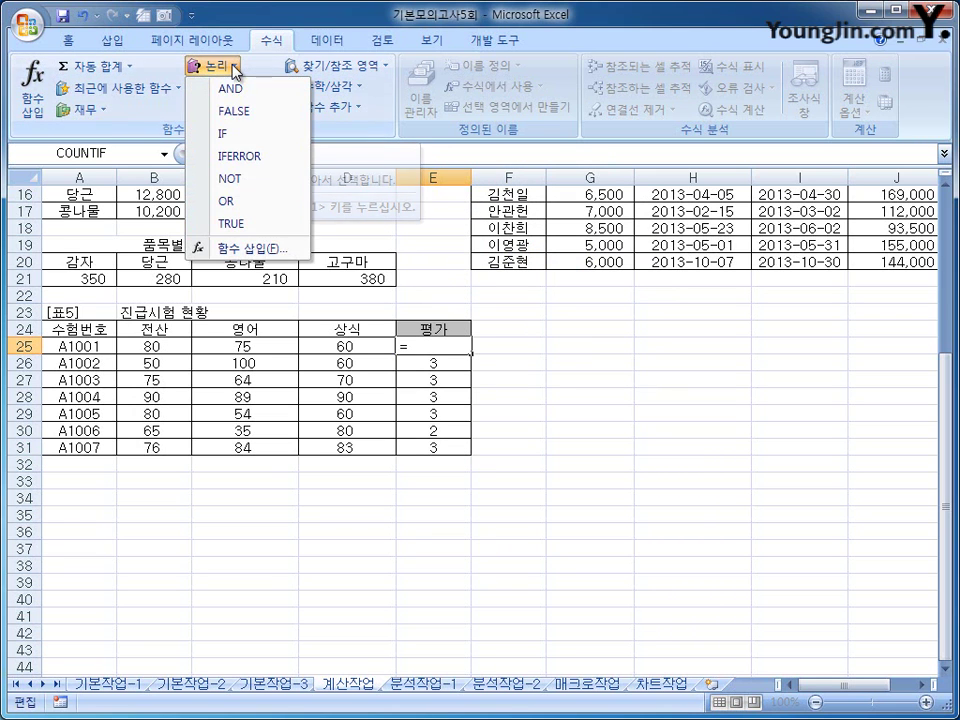
pyautogui.click(225, 131)
pyautogui.moveTo(362, 266); pyautogui.dragTo(600, 264)
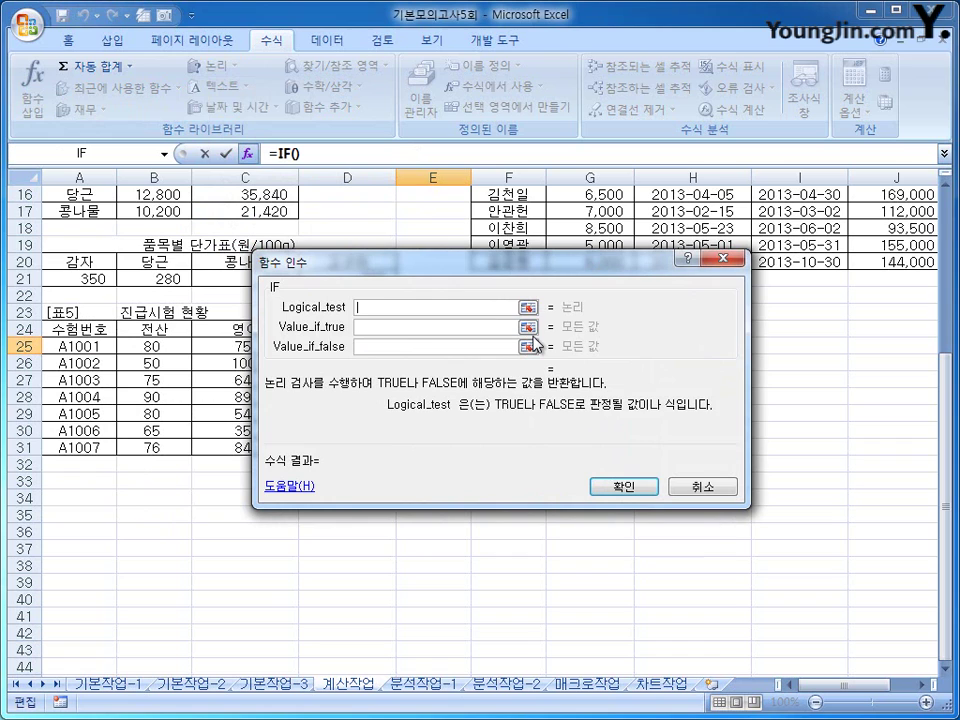
pyautogui.write('ㅁ')
pyautogui.press('BackSpace')
pyautogui.write('and(')
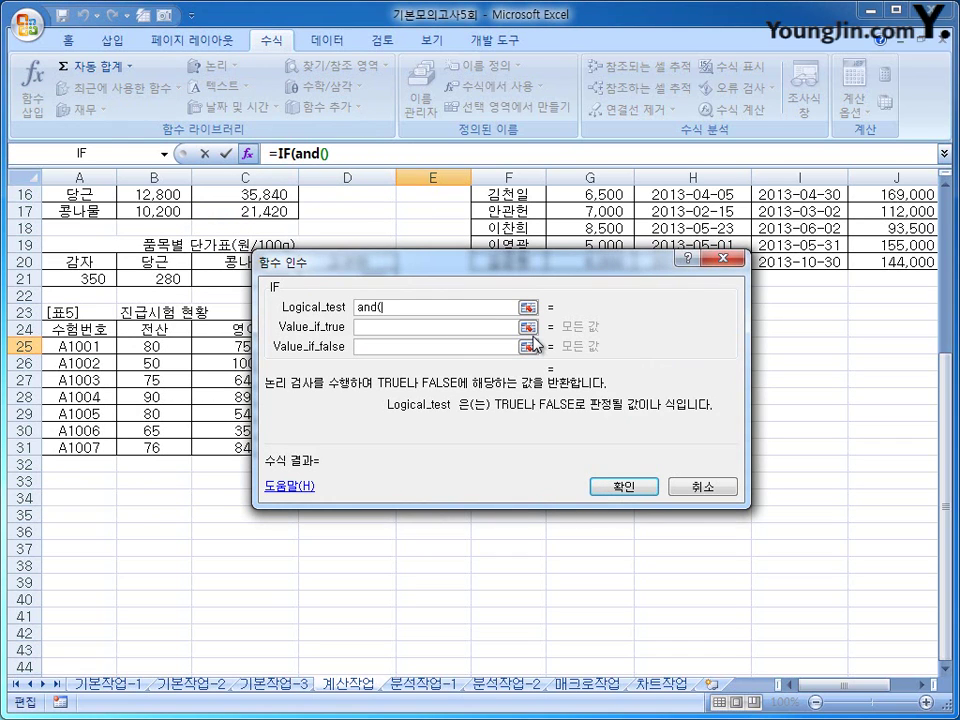
pyautogui.rightClick(428, 309)
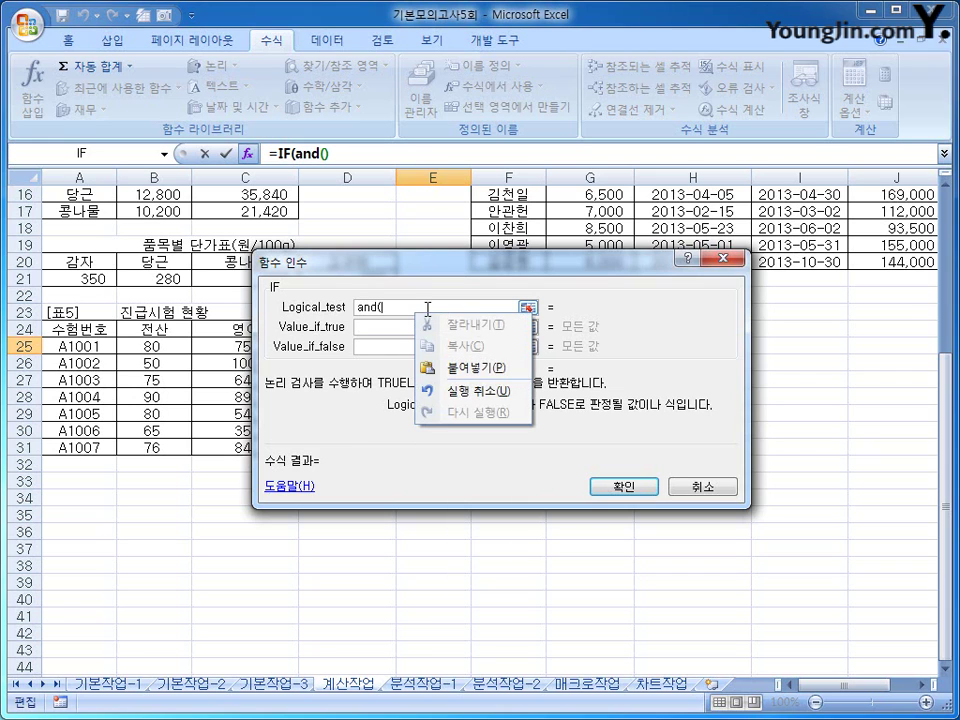
pyautogui.click(465, 368)
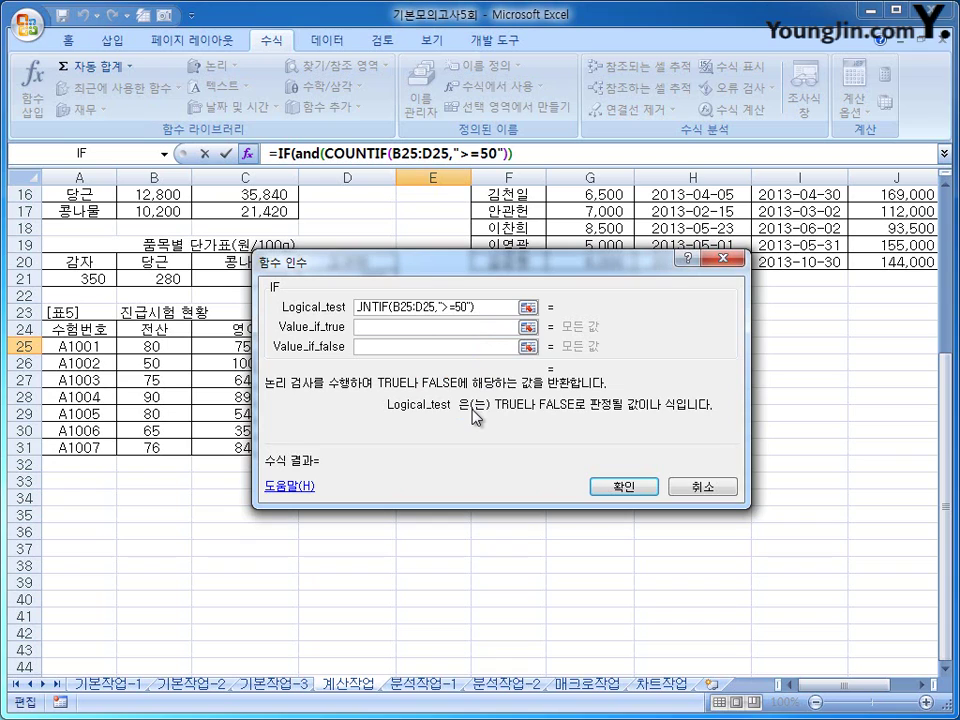
pyautogui.write('=3,')
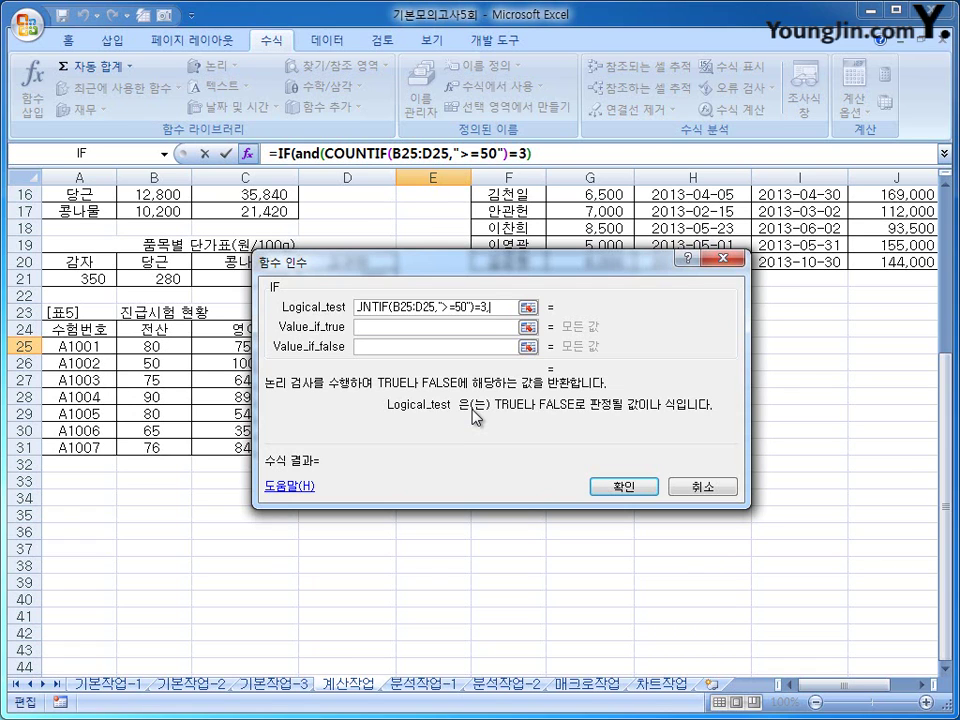
# Complete the AND logical test with the second condition average(B25:D25)>=70 and close the parenthesis
pyautogui.moveTo(542, 270); pyautogui.dragTo(727, 287)
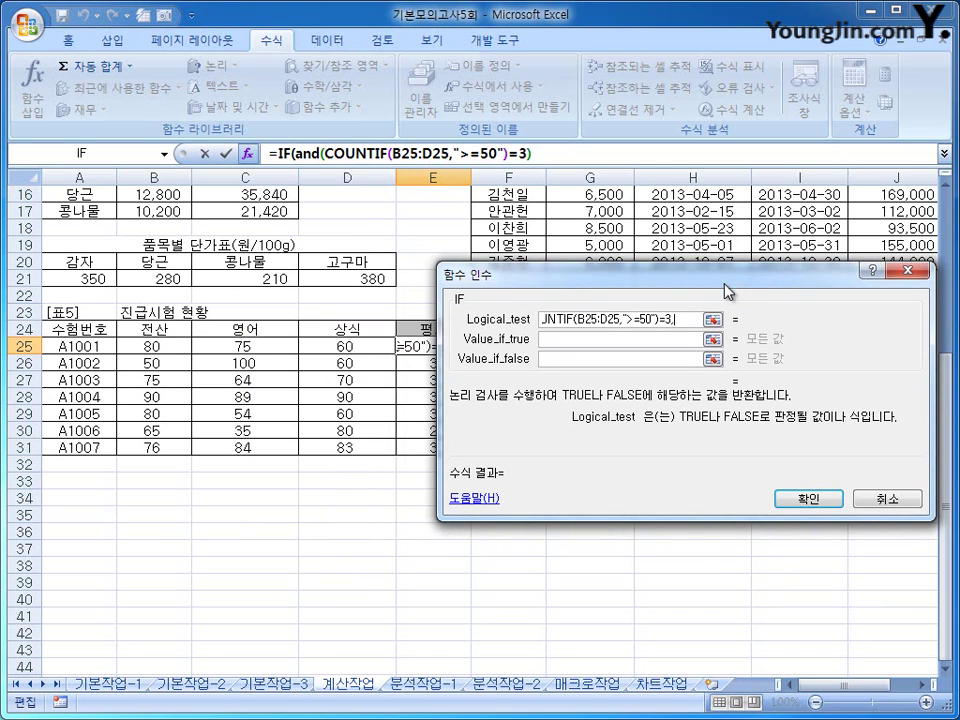
pyautogui.write('aver')
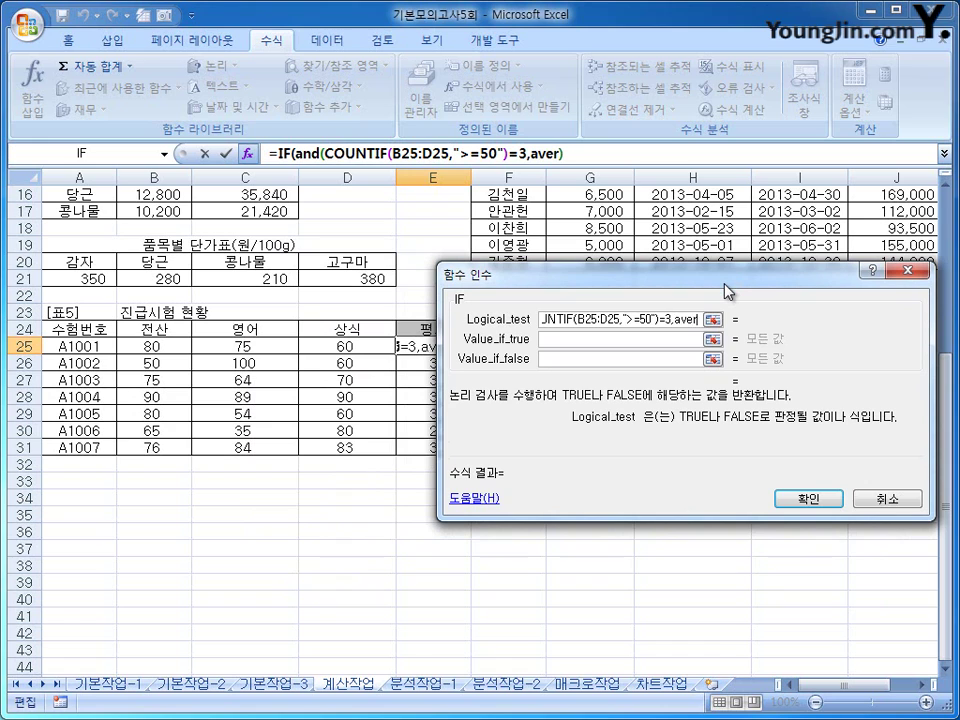
pyautogui.write('ager')
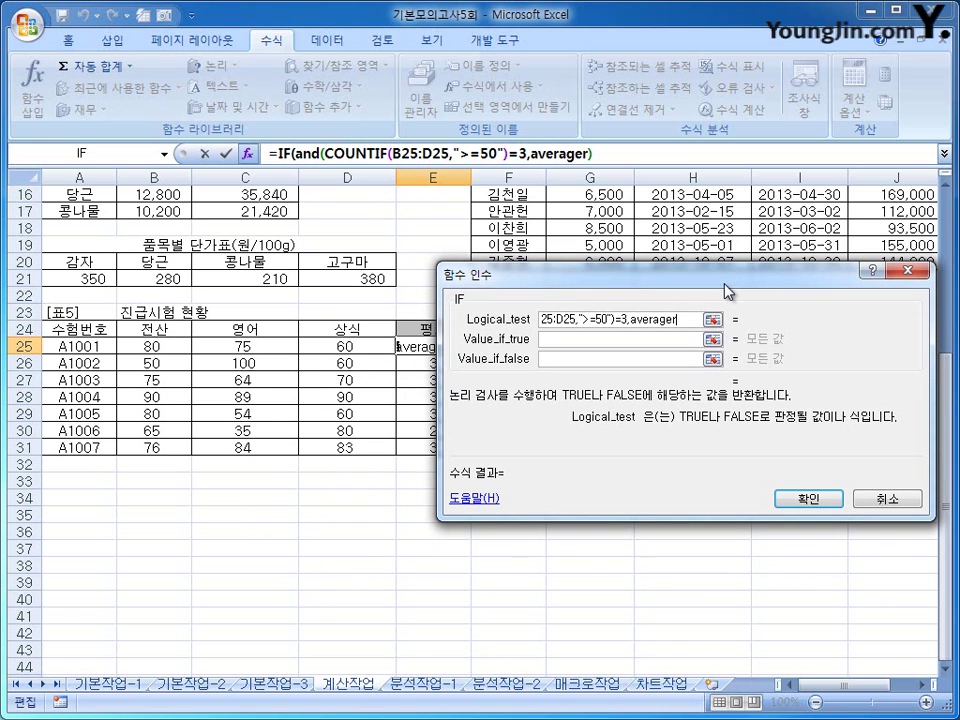
pyautogui.press('BackSpace')
pyautogui.write('(')
pyautogui.moveTo(124, 347); pyautogui.dragTo(326, 352)
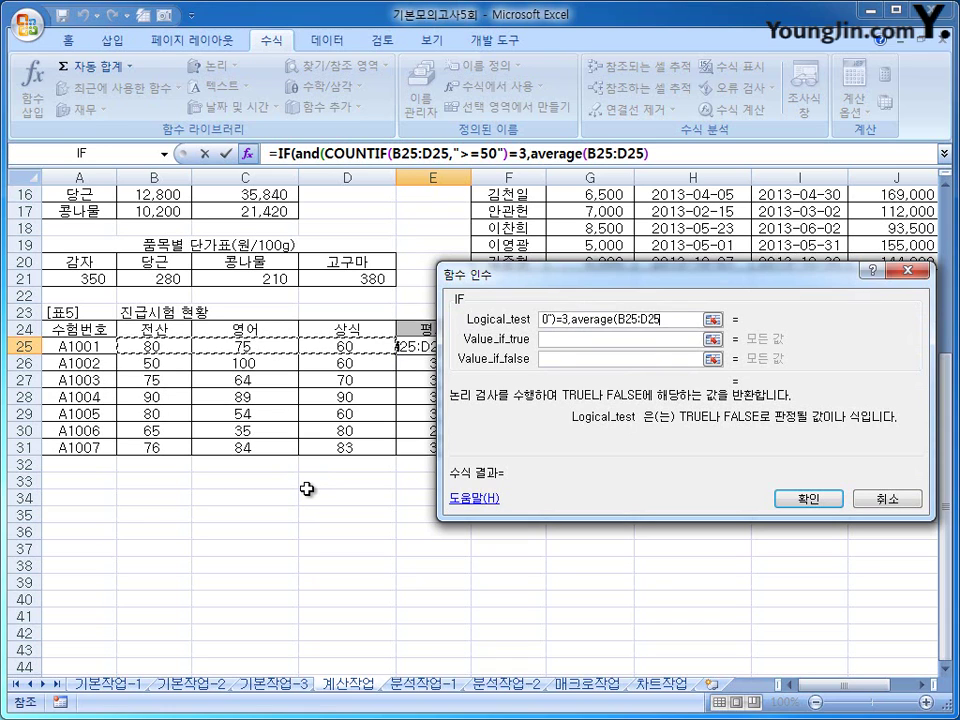
pyautogui.write(')')
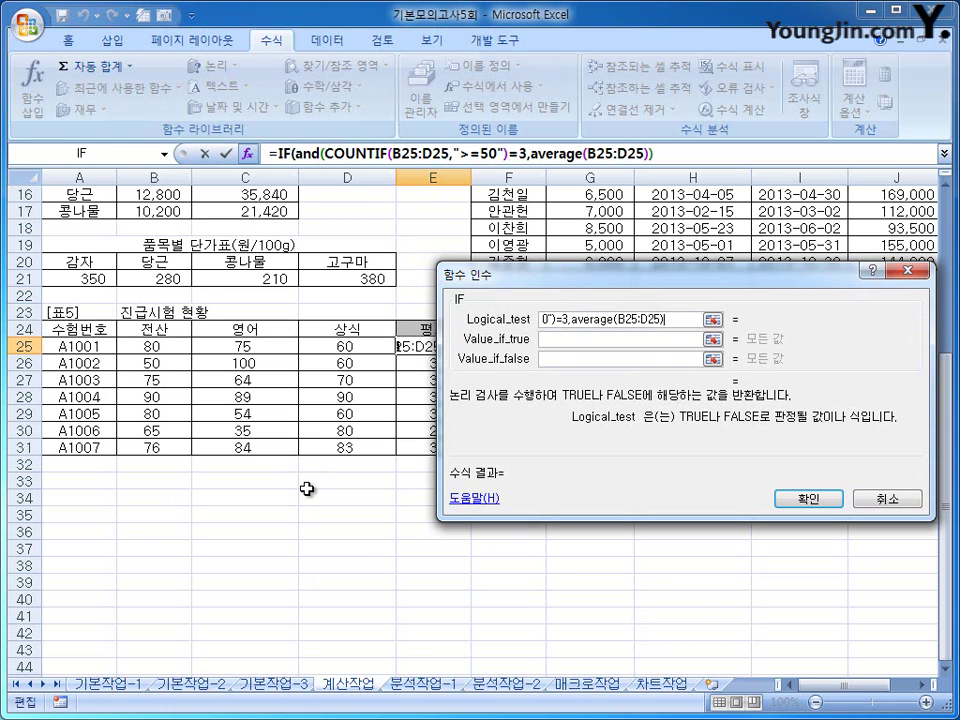
pyautogui.write('>=')
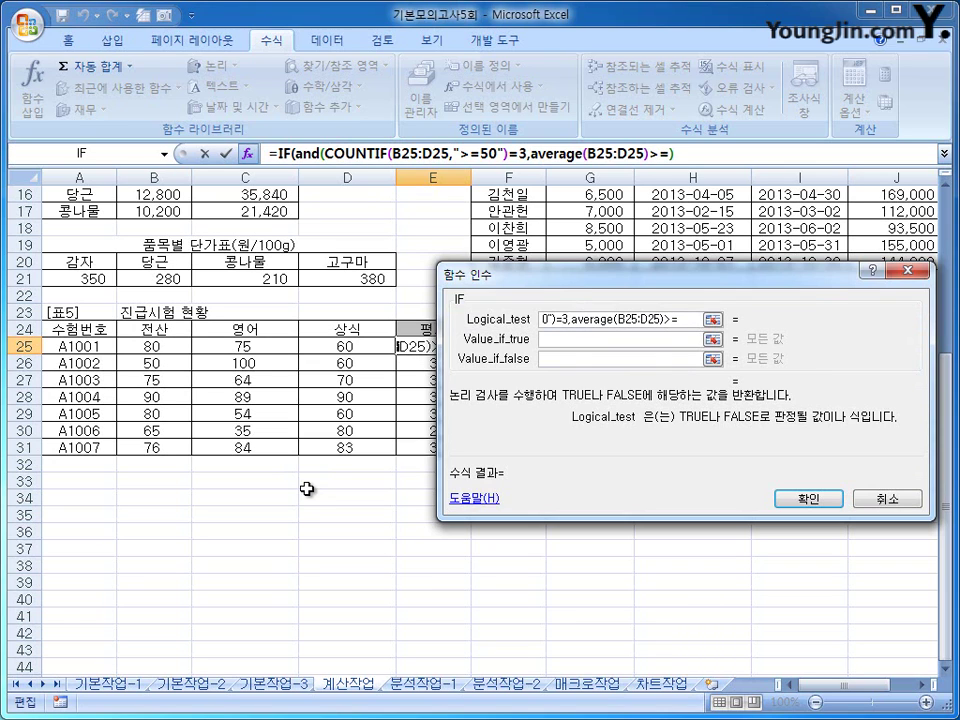
pyautogui.write('70')
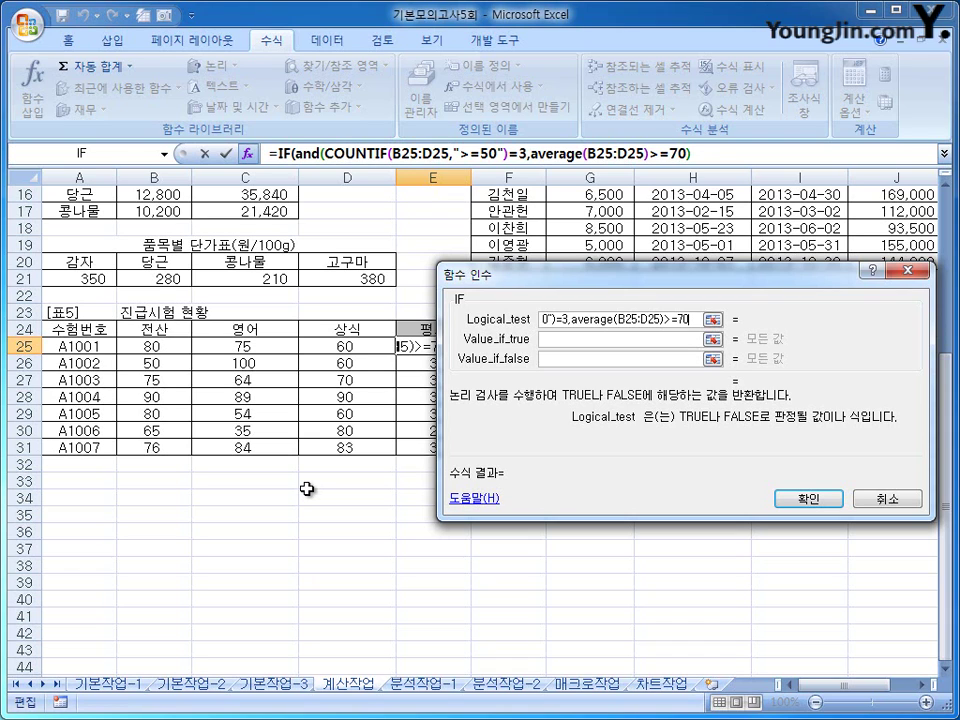
pyautogui.write(')')
# Set the IF function's true value to 합격 and false value to 불합격, and confirm the formula
pyautogui.click(555, 339)
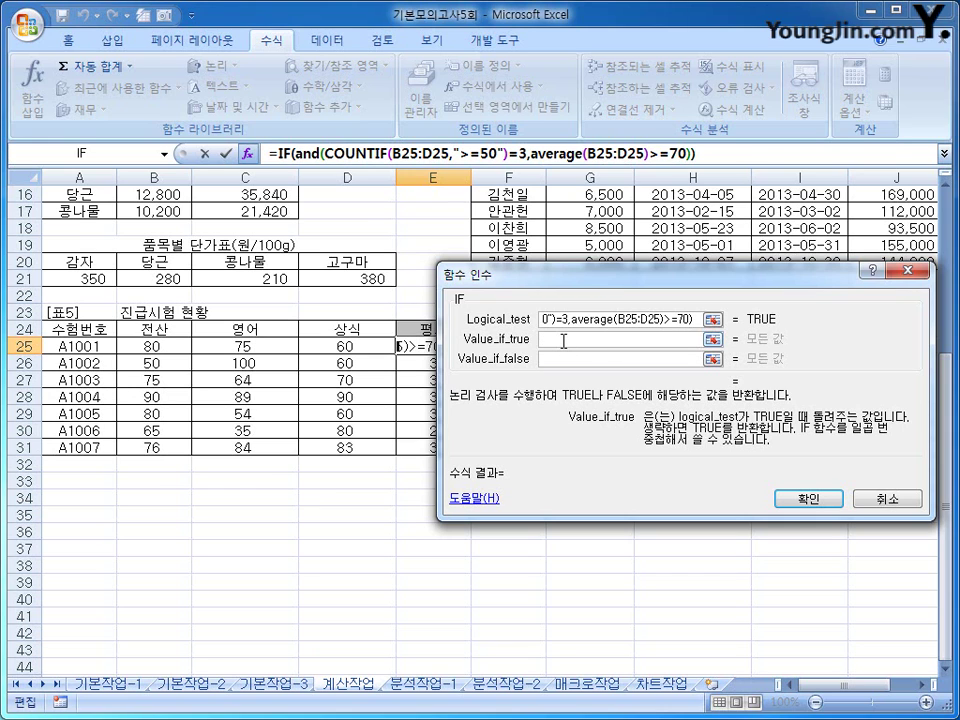
pyautogui.write('gk')
pyautogui.press('BackSpace')
pyautogui.press('BackSpace')
pyautogui.write('합격')
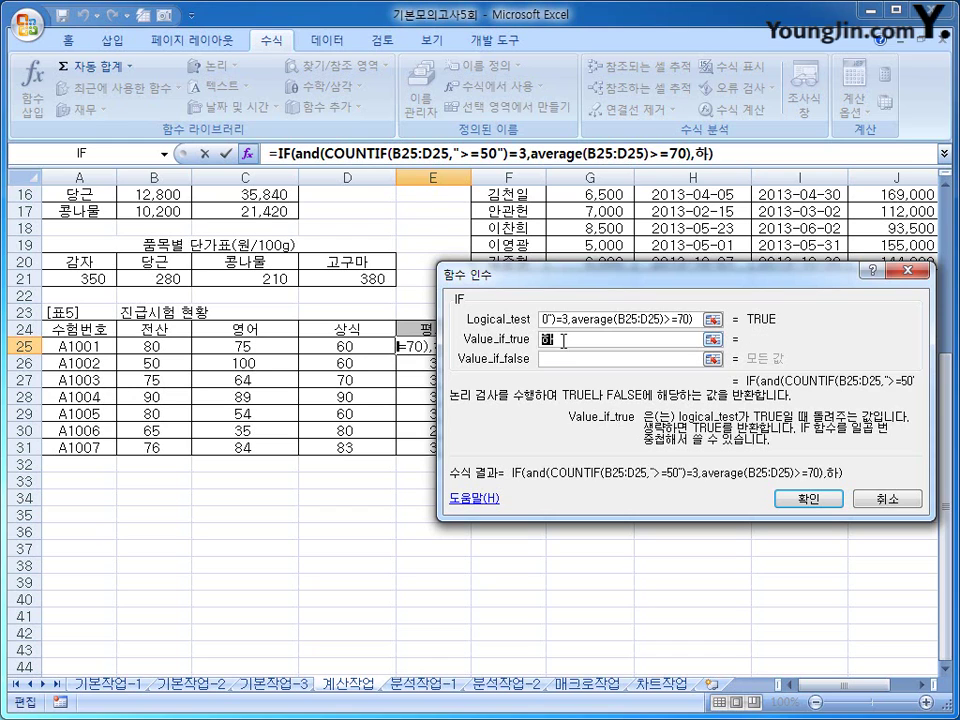
pyautogui.press('Tab')
pyautogui.write('불합격')
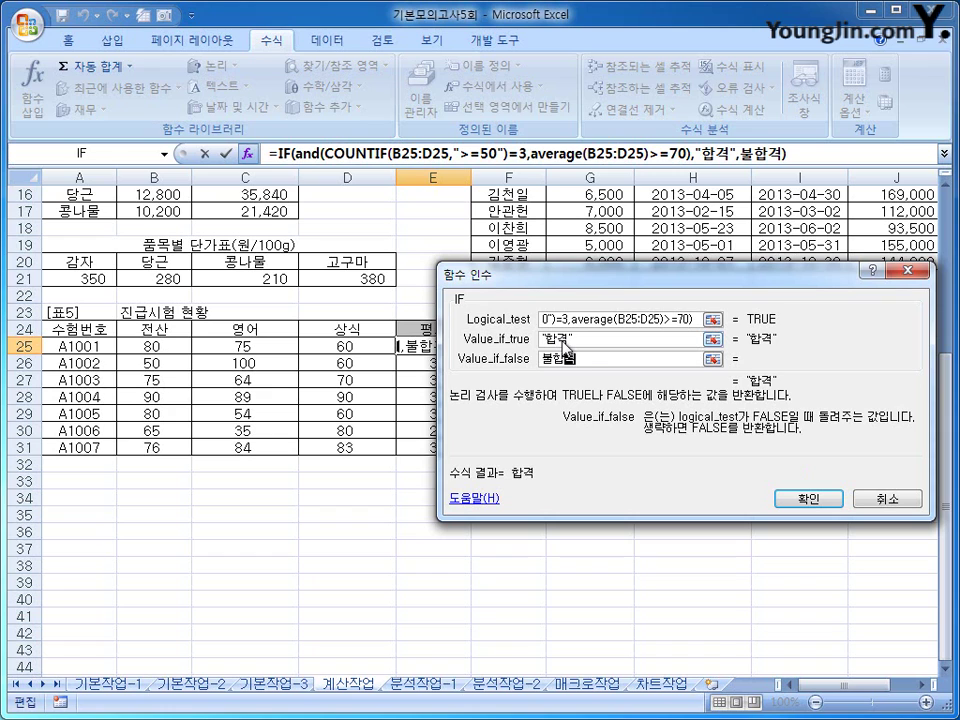
pyautogui.click(797, 505)
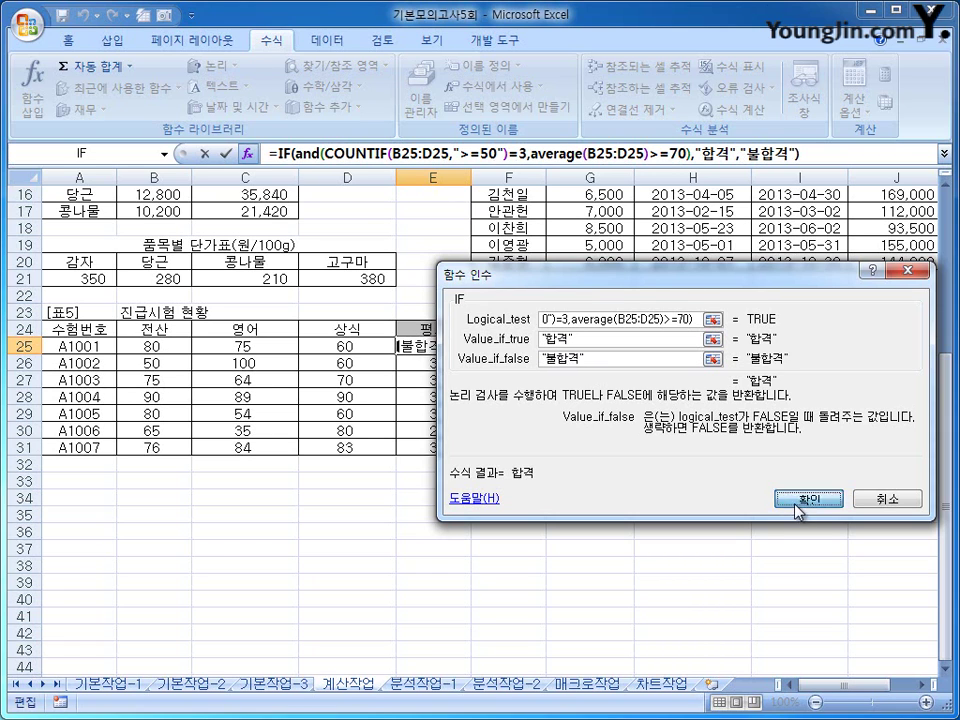
# Fill the 평가 formula from E25 down to E31 and check the 불합격 rows against their scores
pyautogui.moveTo(470, 354); pyautogui.dragTo(470, 458)
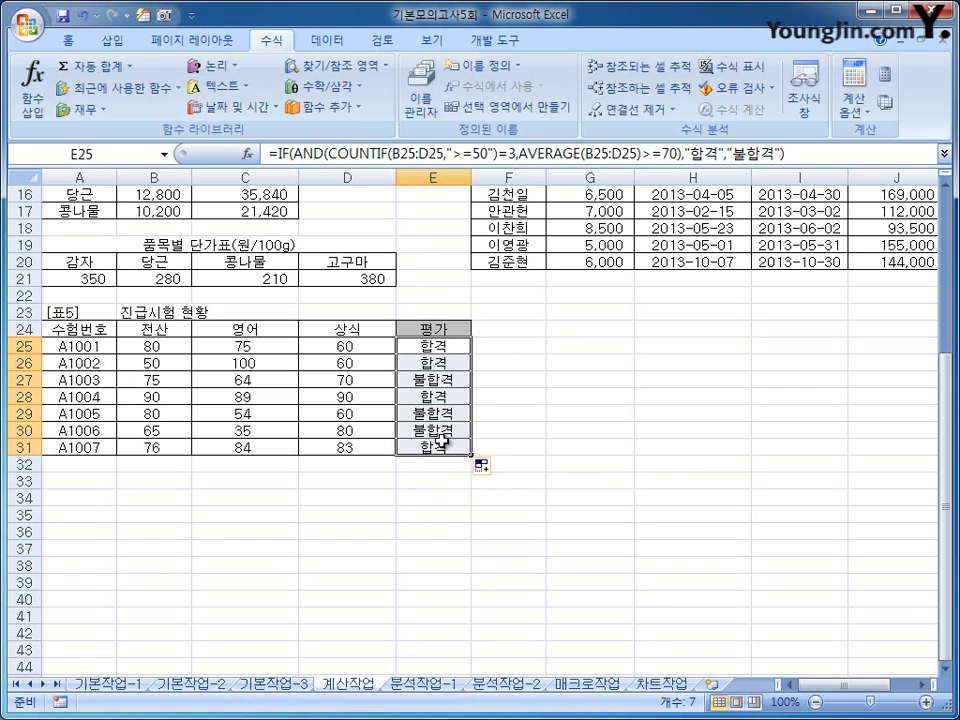
pyautogui.click(433, 430)
pyautogui.click(244, 430)
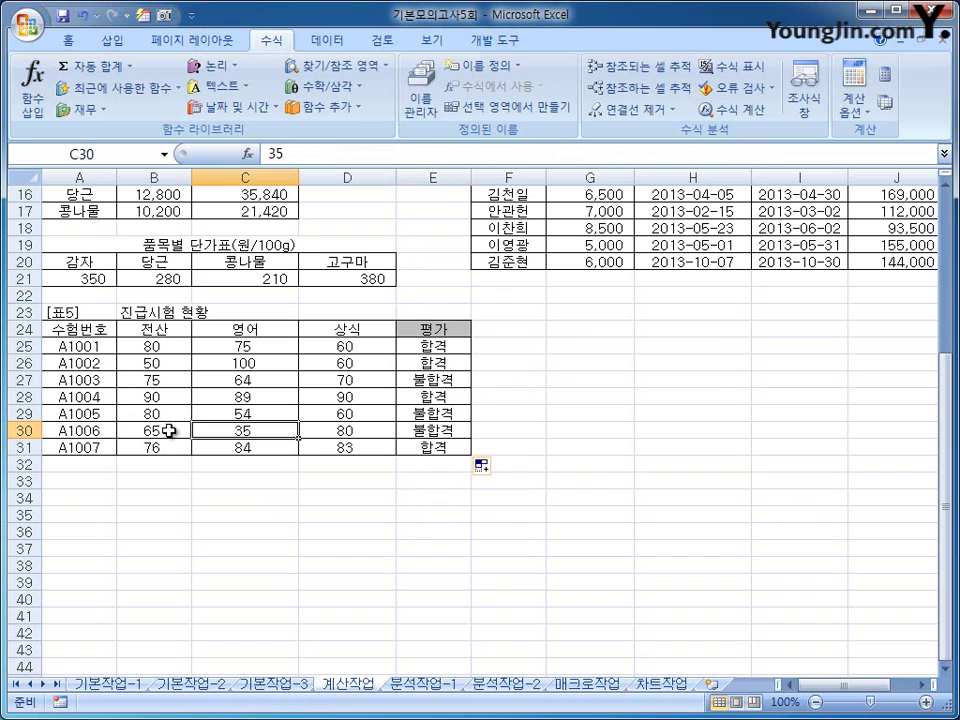
pyautogui.click(433, 380)
pyautogui.click(433, 413)
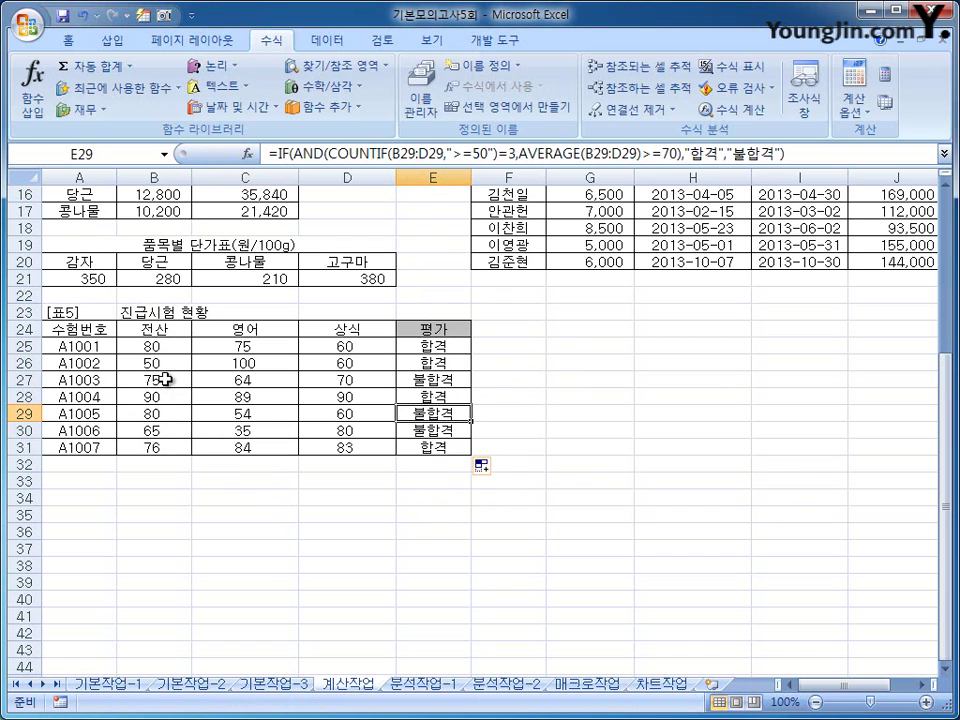
# Check the averages of the three scores in rows 27, 29 and 30 against their 평가 results in 표5
pyautogui.moveTo(150, 380); pyautogui.dragTo(333, 380)
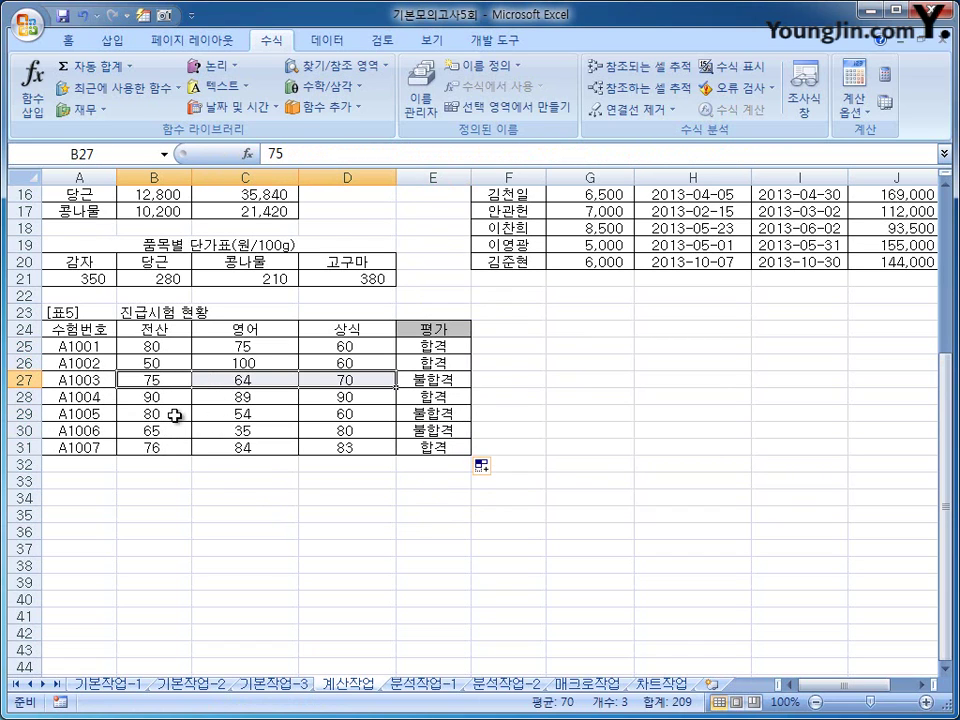
pyautogui.moveTo(168, 414); pyautogui.dragTo(318, 412)
pyautogui.moveTo(152, 431); pyautogui.dragTo(332, 432)
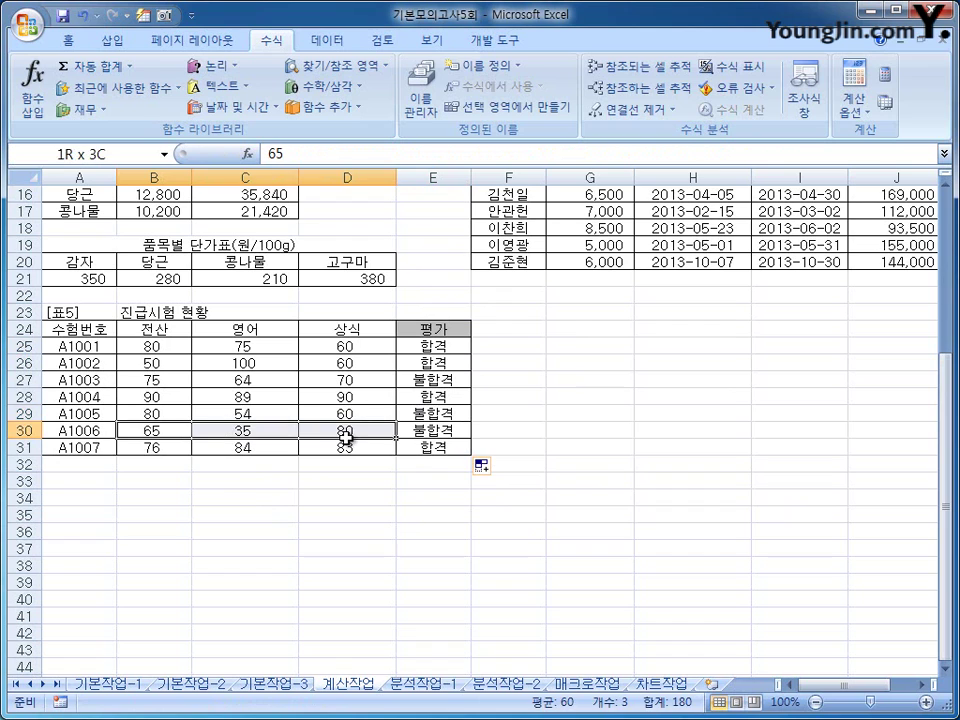
pyautogui.click(433, 413)
pyautogui.click(433, 380)
pyautogui.click(433, 430)
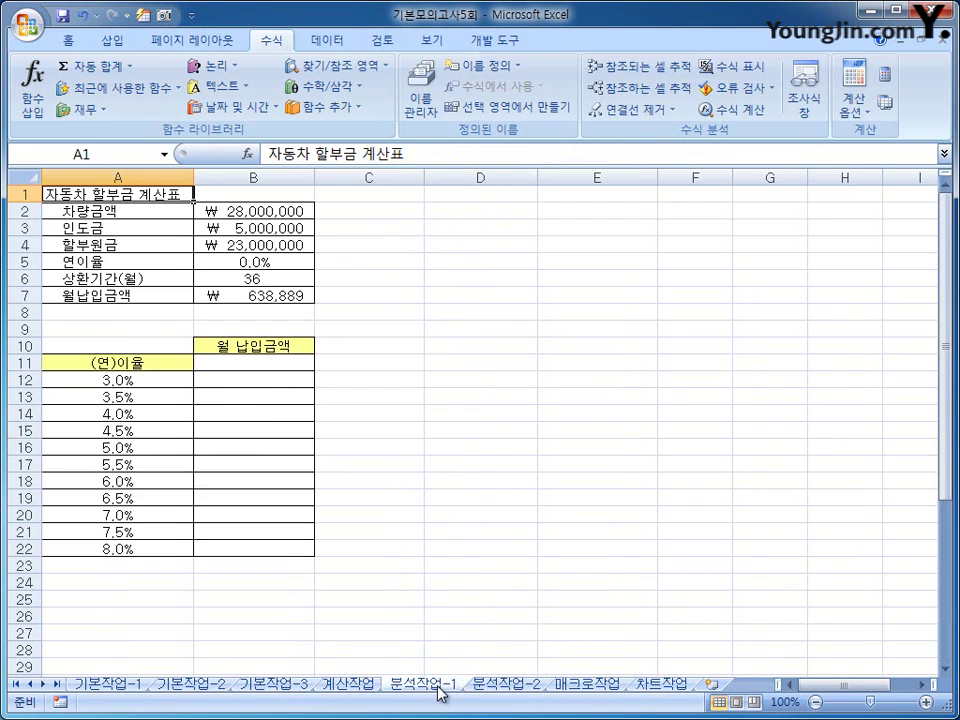
# On the 분석작업-1 sheet, enter =B7 in B11 to link the 월 납입금액 column to the calculated 월납입금액
pyautogui.click(432, 683)
pyautogui.click(545, 462)
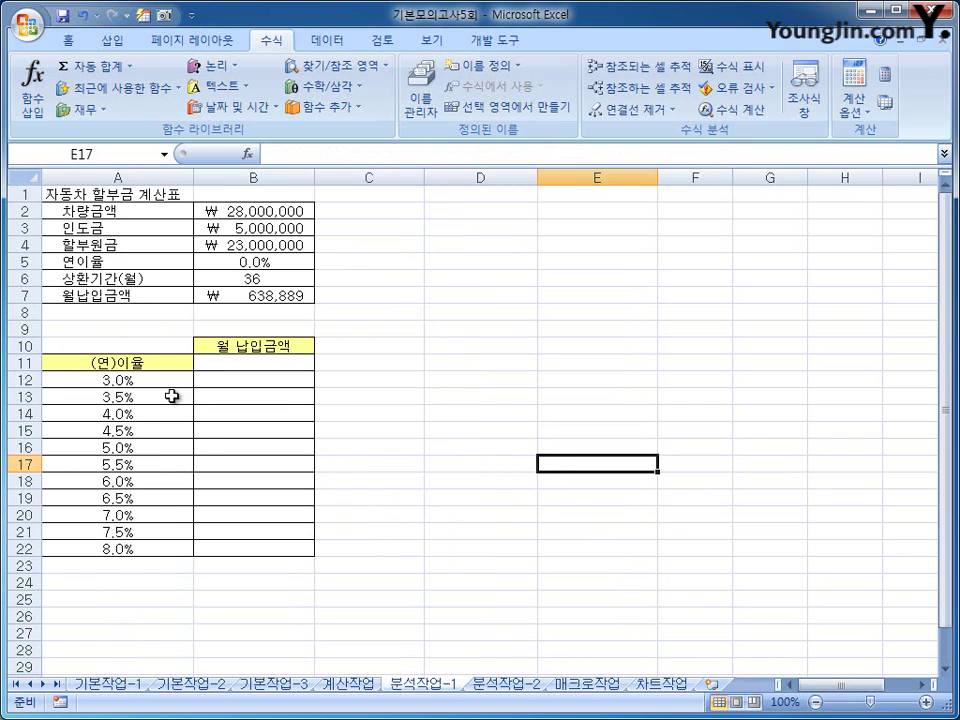
pyautogui.moveTo(165, 381); pyautogui.dragTo(164, 546)
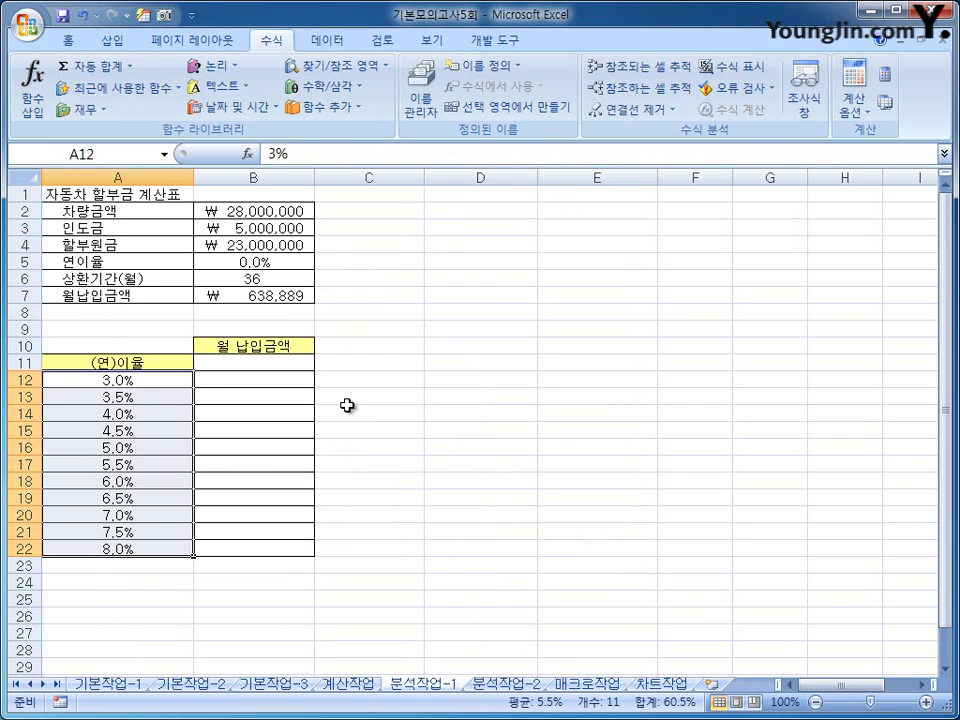
pyautogui.click(272, 364)
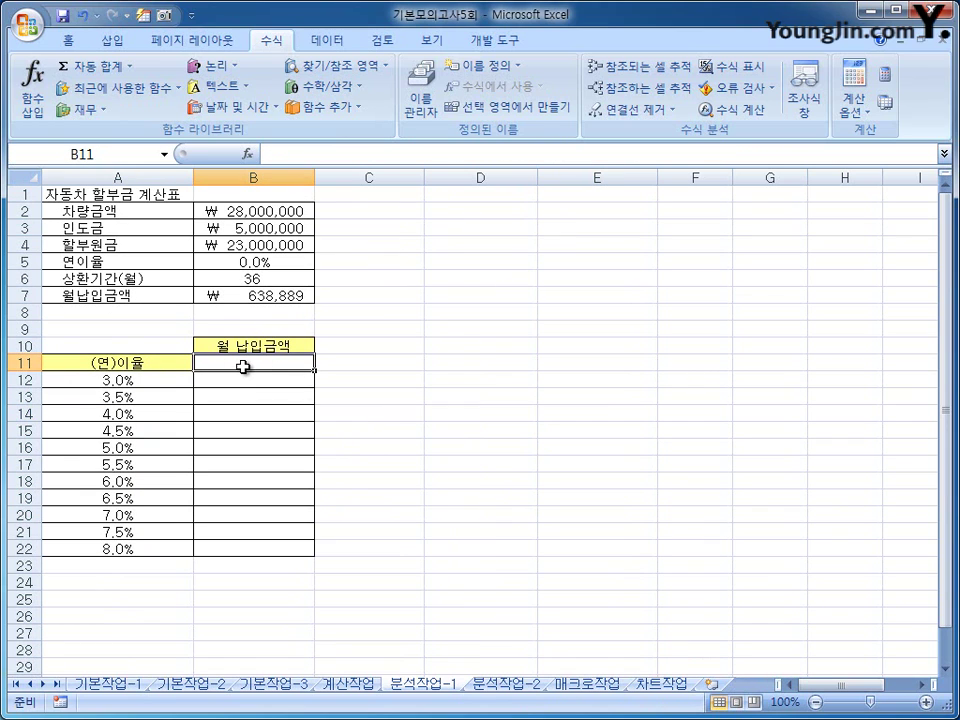
pyautogui.write('=')
pyautogui.click(246, 296)
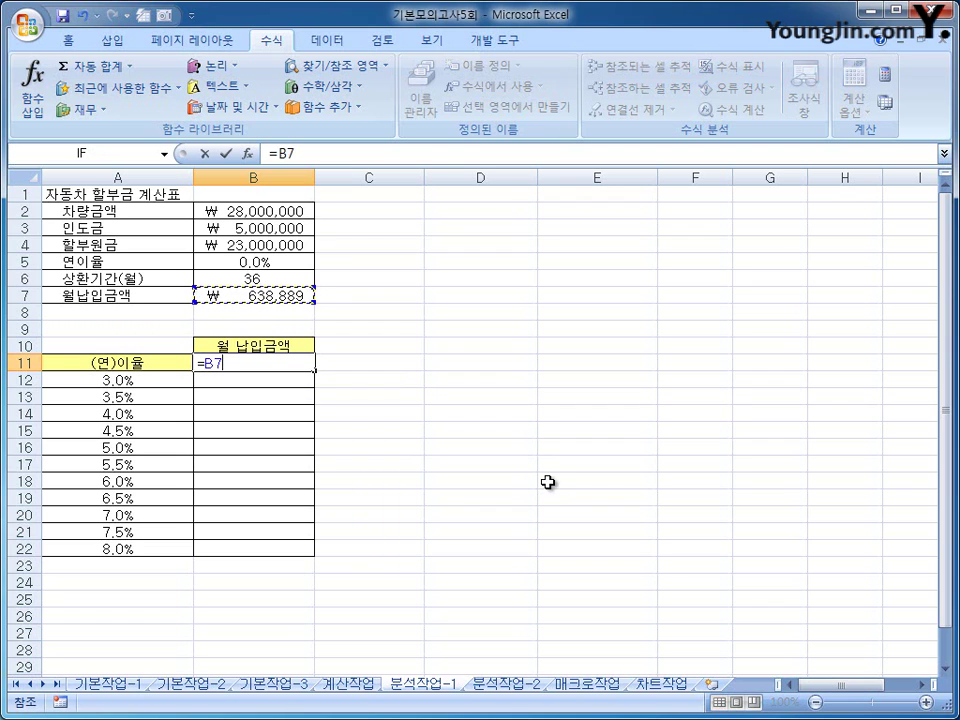
pyautogui.press('Return')
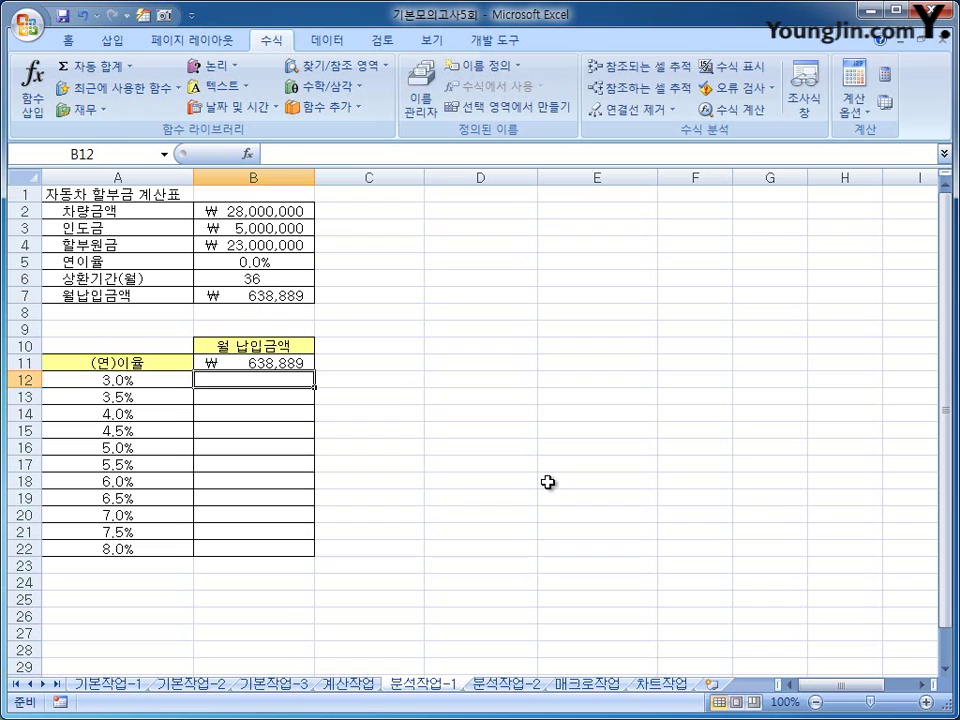
# Create a what-if data table over A11:B22 with B5 (연이율) as the column input cell, and inspect the formula in B22
pyautogui.moveTo(180, 364); pyautogui.dragTo(262, 547)
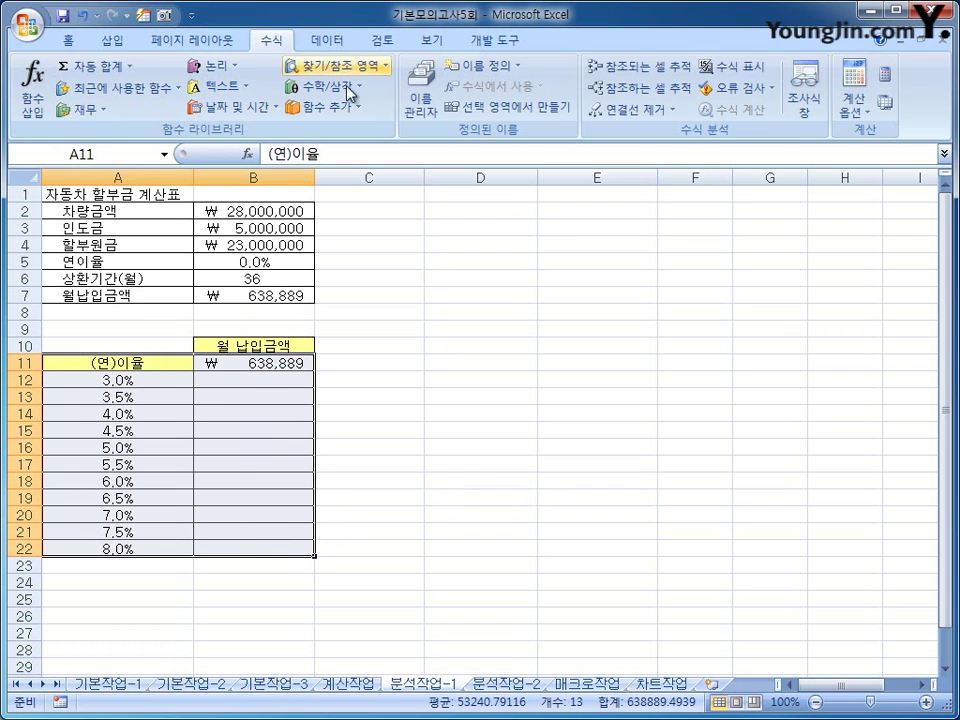
pyautogui.click(338, 41)
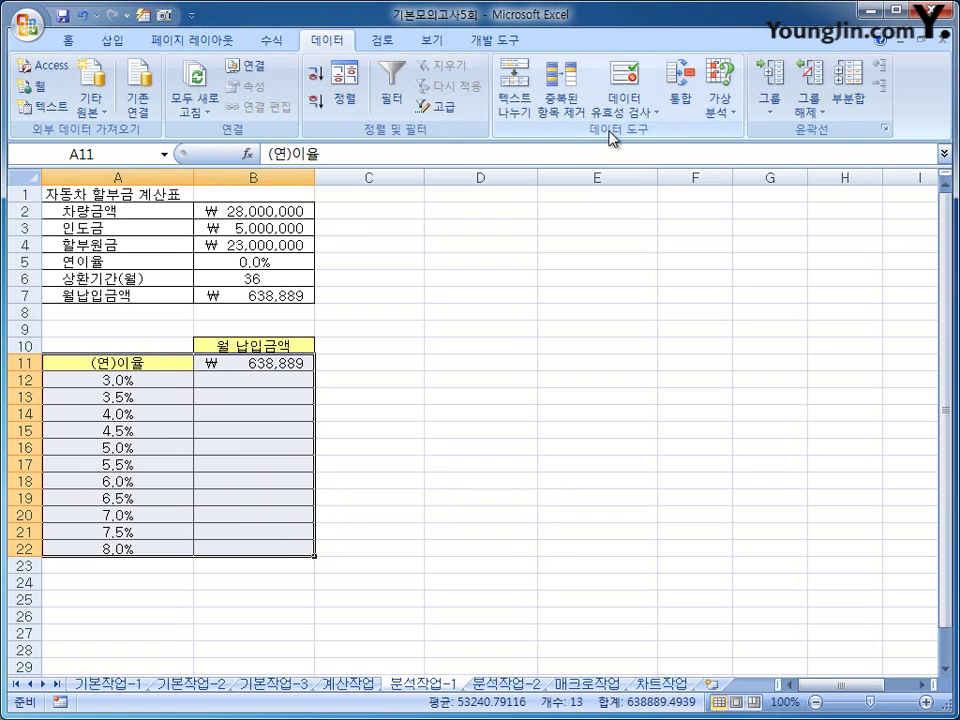
pyautogui.click(724, 114)
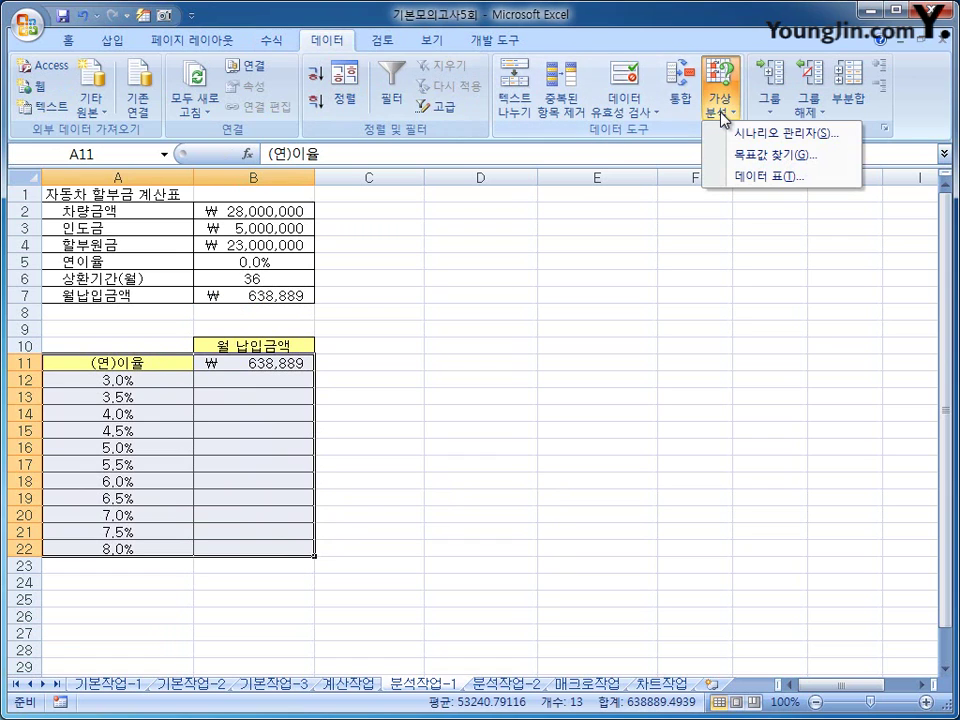
pyautogui.click(755, 185)
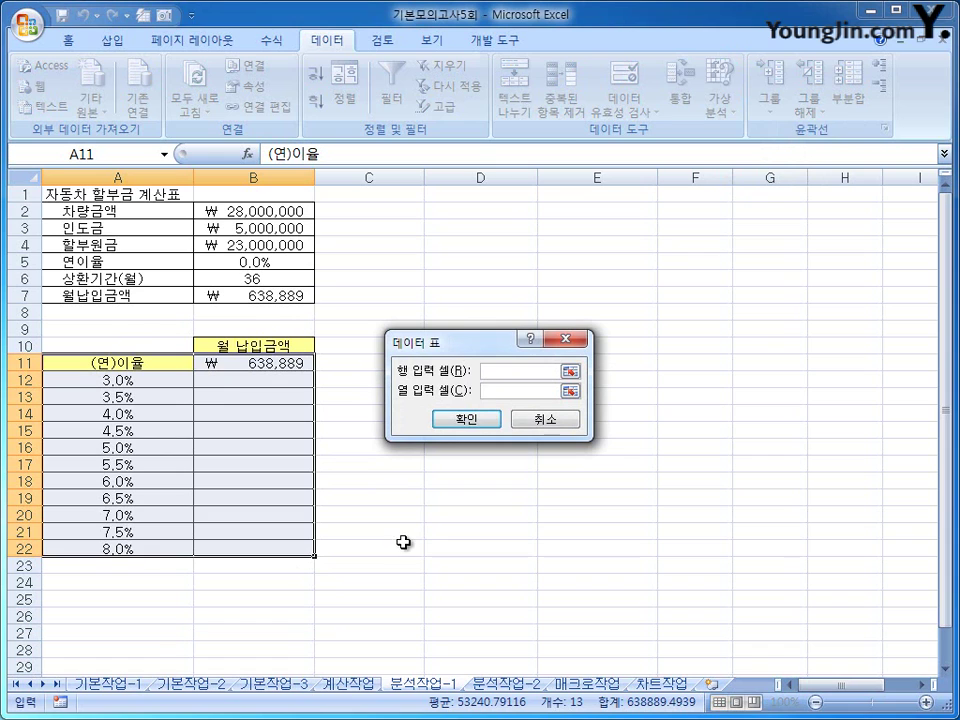
pyautogui.click(229, 261)
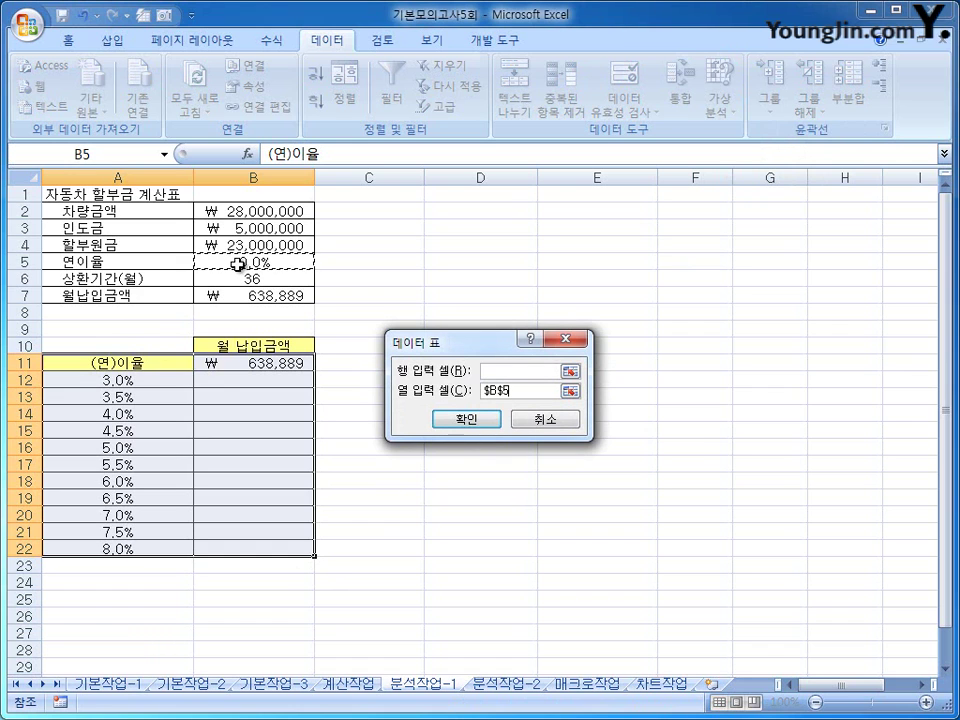
pyautogui.click(485, 421)
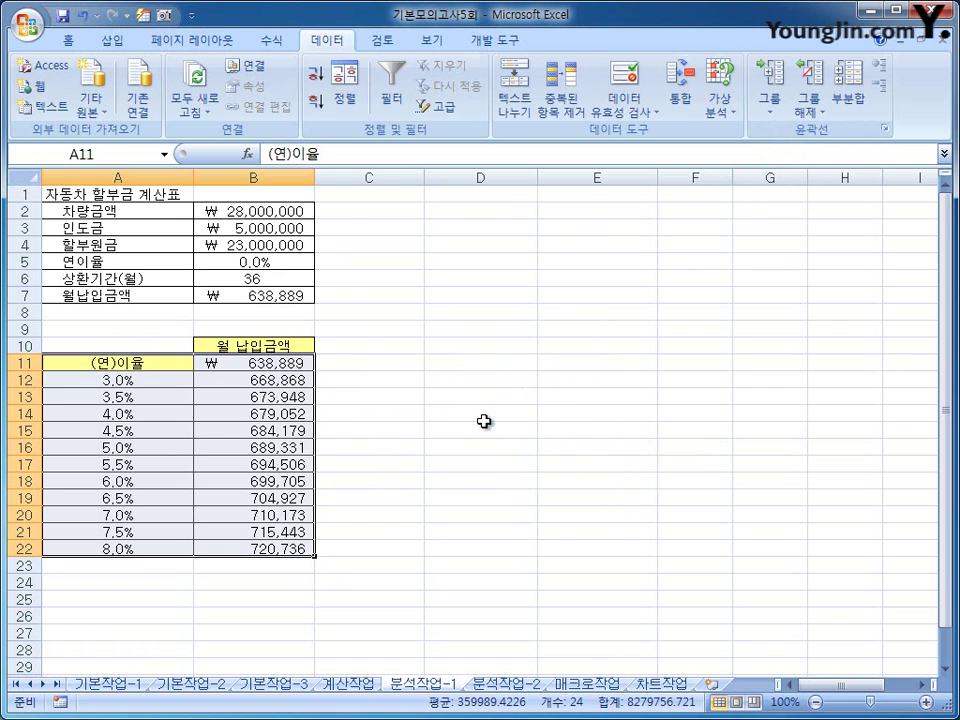
pyautogui.click(295, 552)
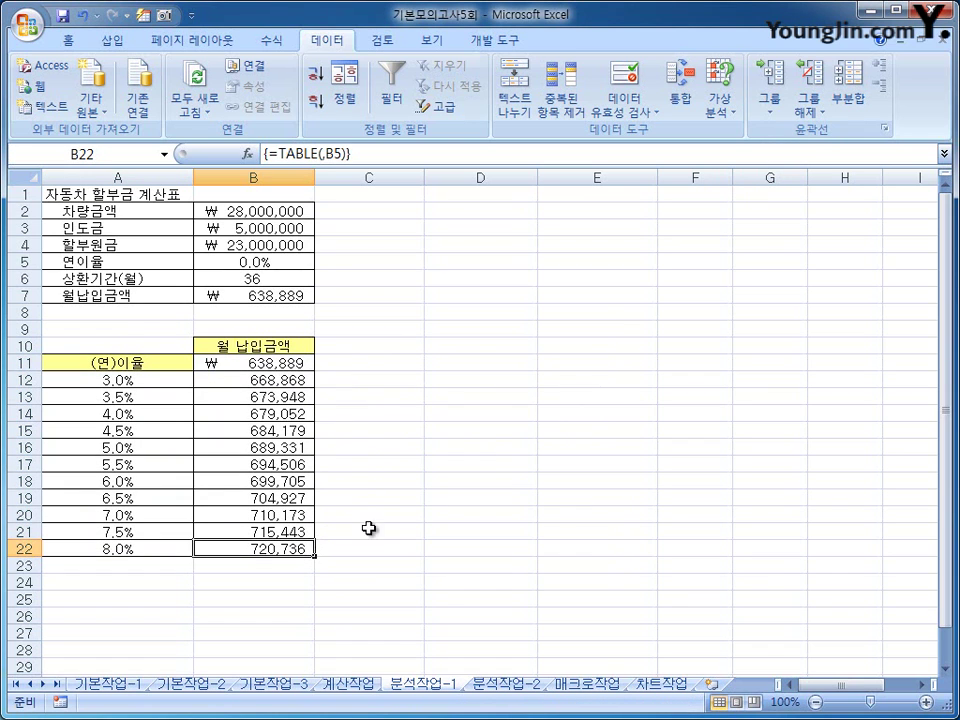
# On the 분석작업-2 sheet, create a pivot table from the range A3:G12 and place it on the existing worksheet at A18
pyautogui.click(510, 684)
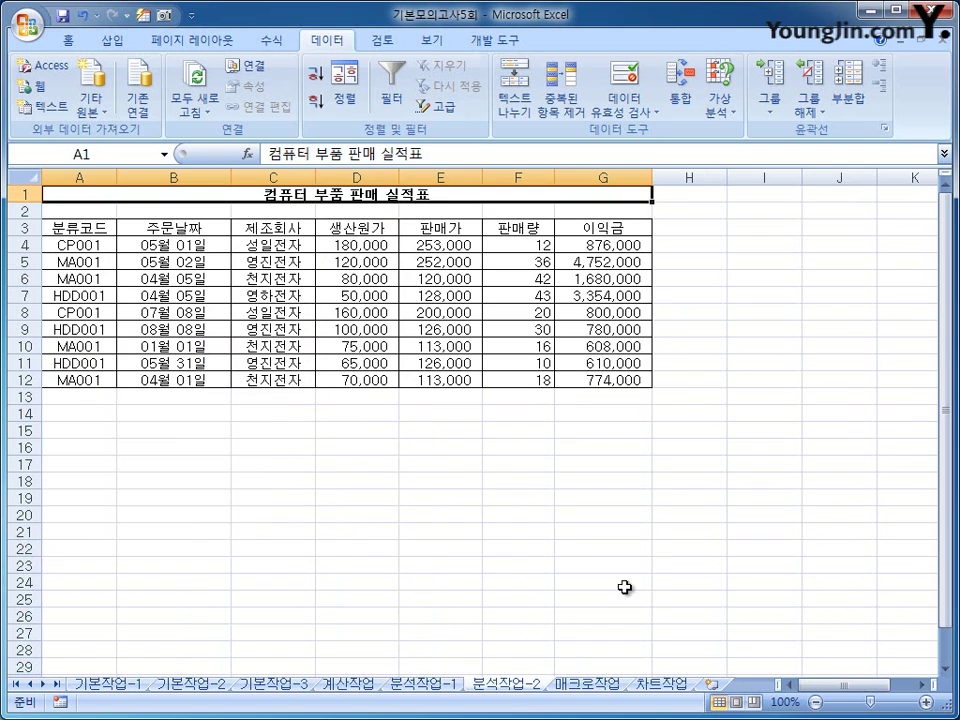
pyautogui.click(745, 446)
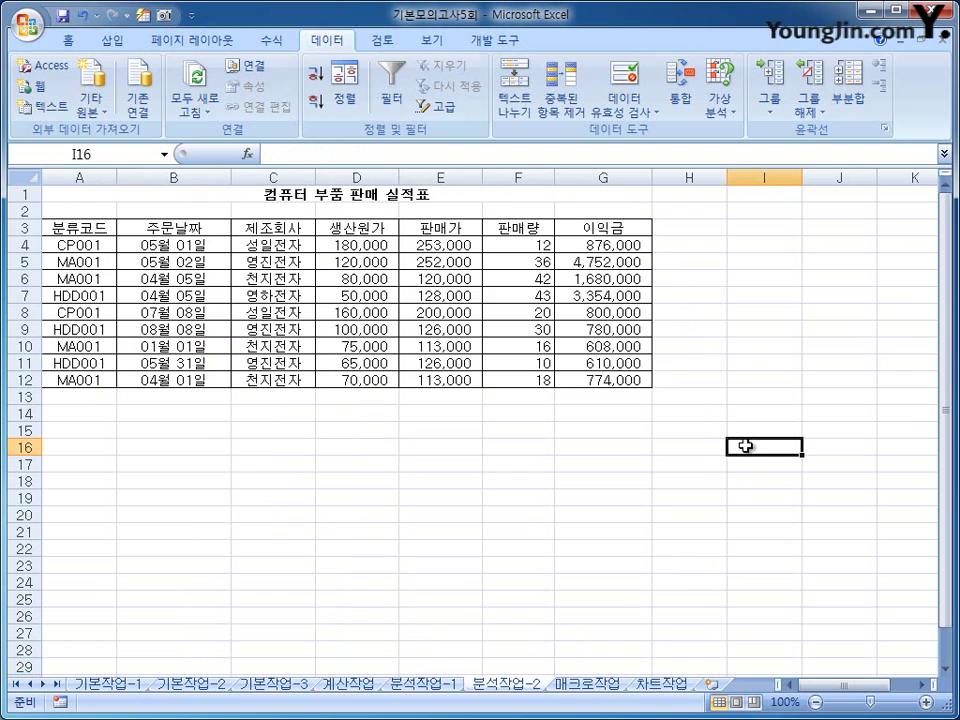
pyautogui.click(310, 276)
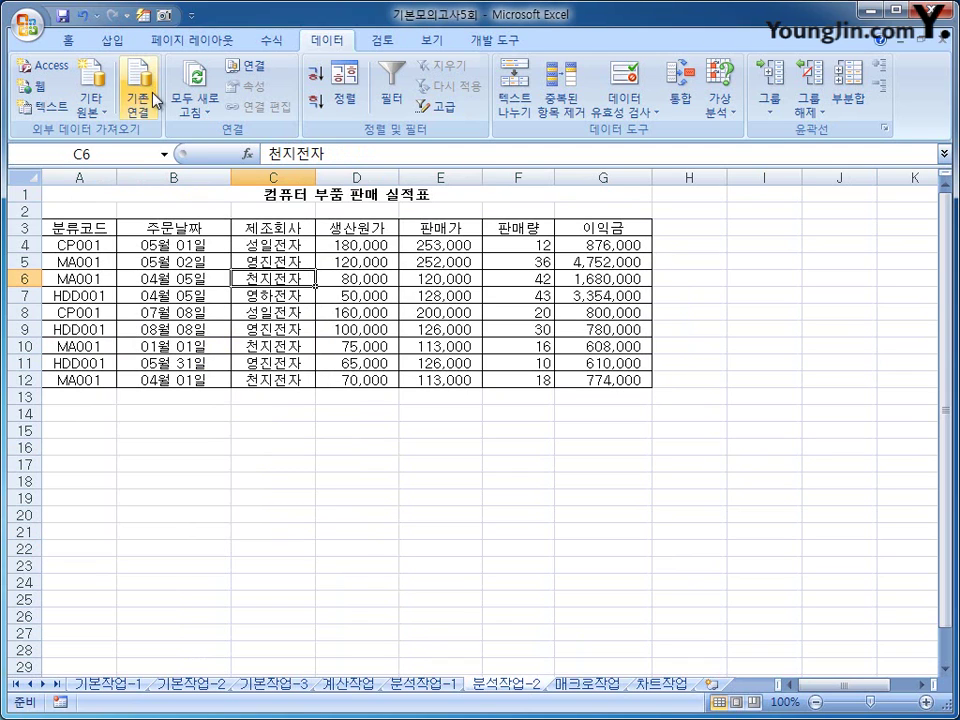
pyautogui.click(114, 42)
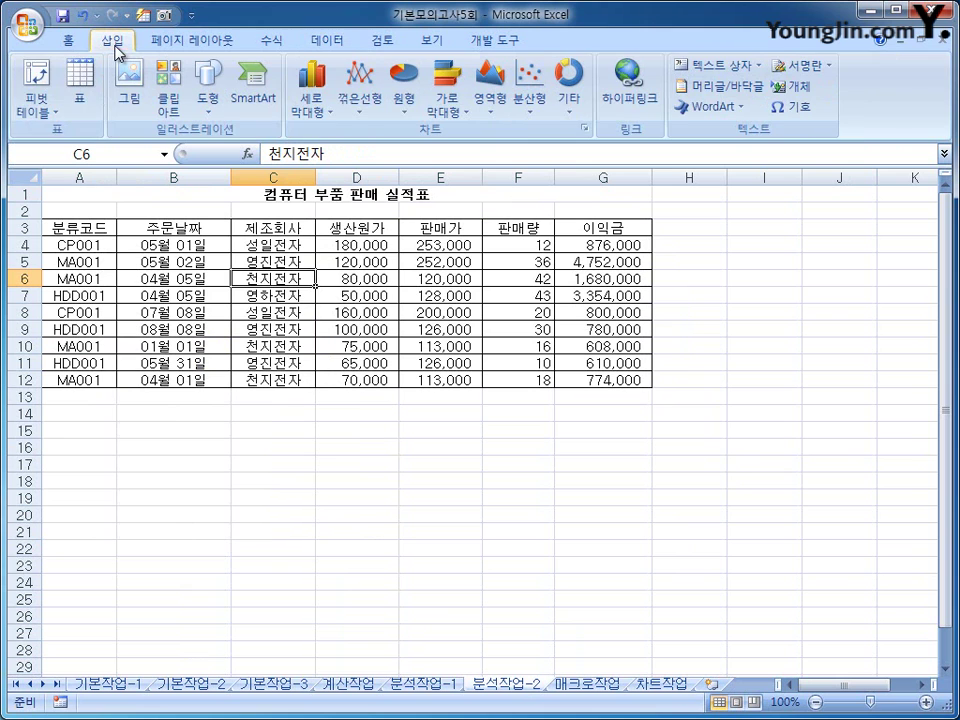
pyautogui.click(40, 122)
pyautogui.click(42, 133)
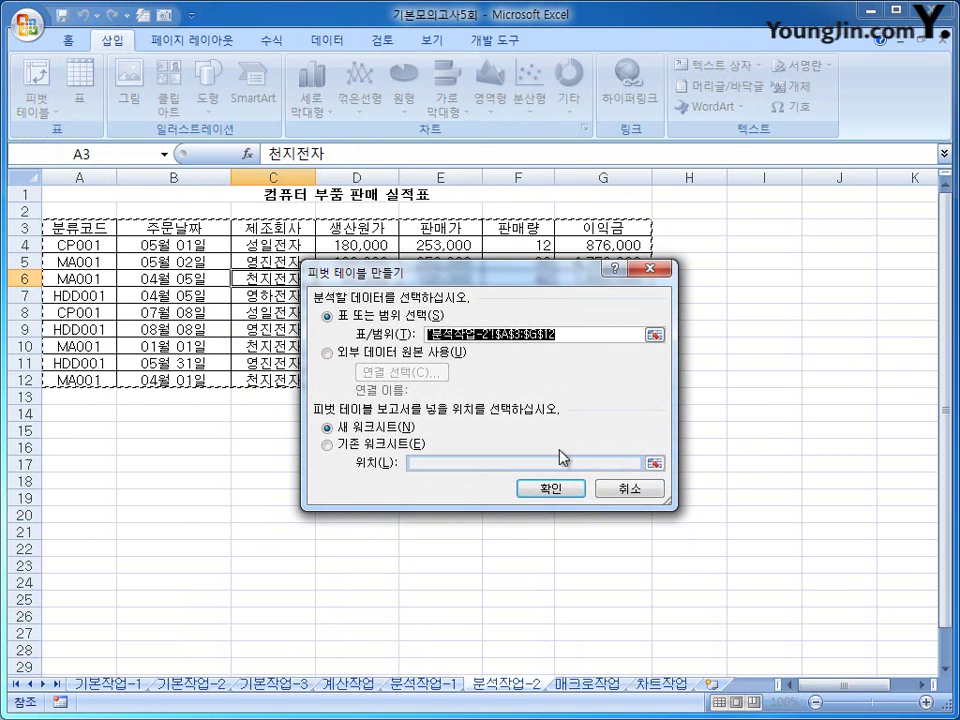
pyautogui.moveTo(496, 284); pyautogui.dragTo(665, 343)
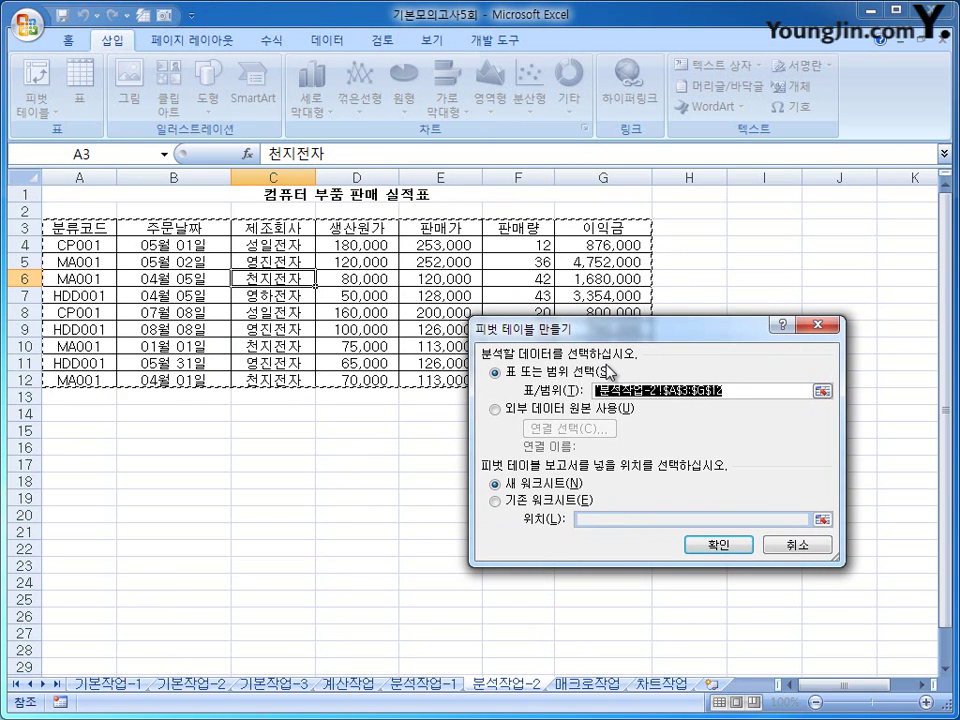
pyautogui.moveTo(590, 329); pyautogui.dragTo(560, 276)
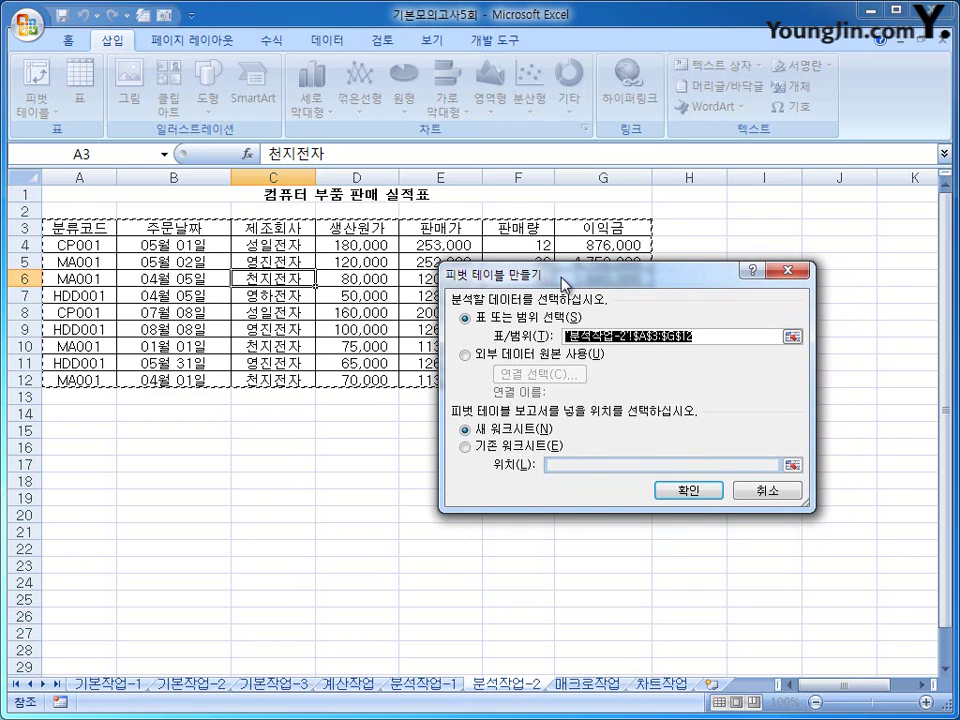
pyautogui.click(519, 455)
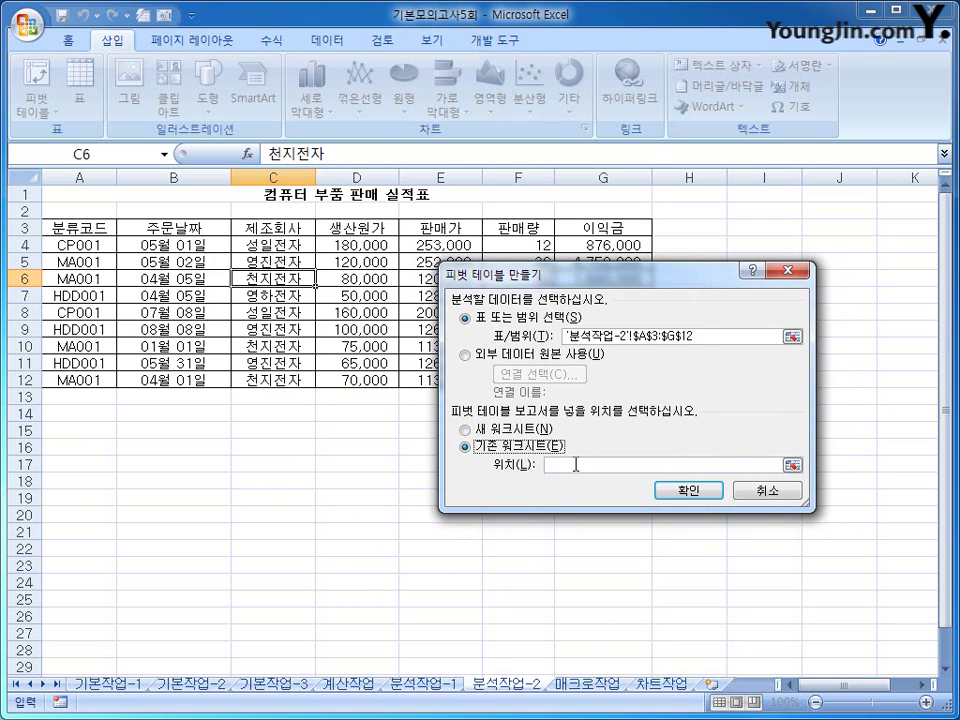
pyautogui.click(81, 484)
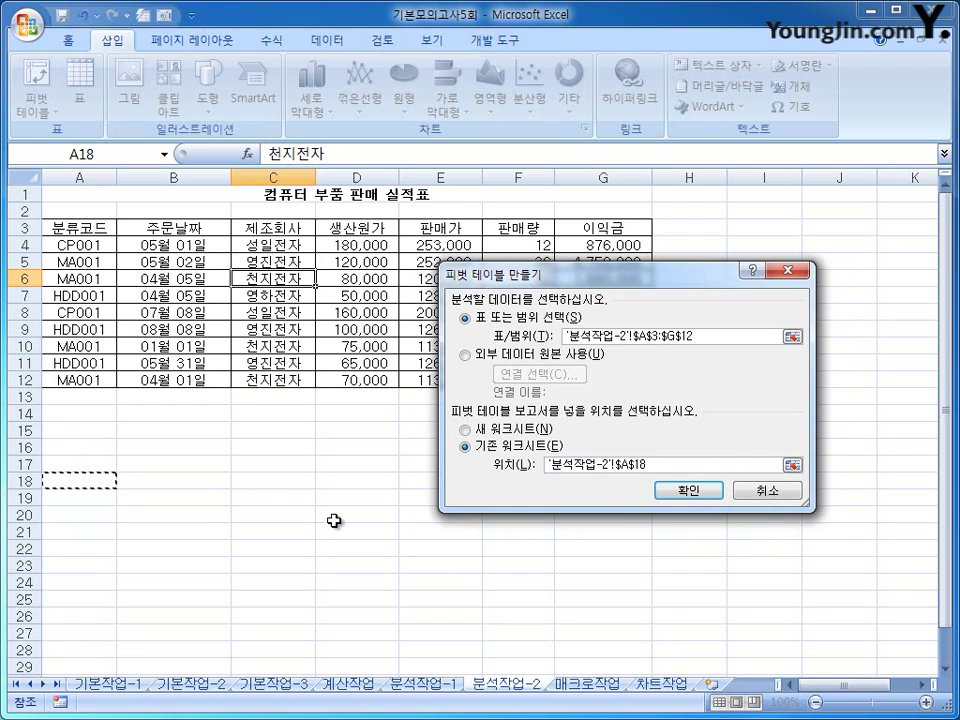
pyautogui.click(686, 490)
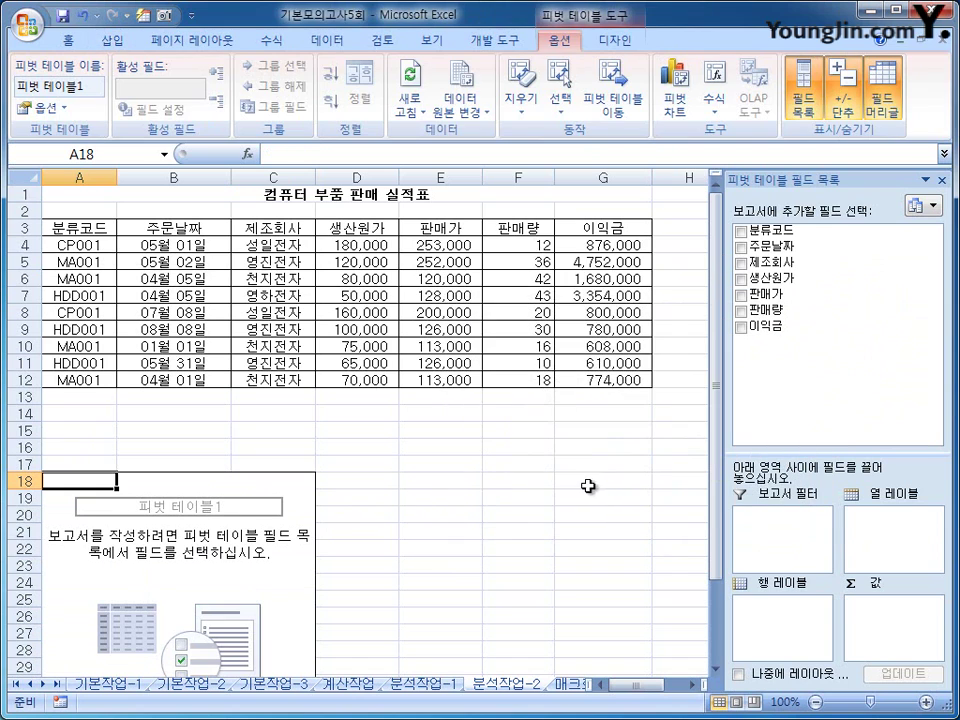
# Put 주문날짜 in the pivot table's row labels and 제조회사 in its column labels
pyautogui.scroll(-3, 556, 504)
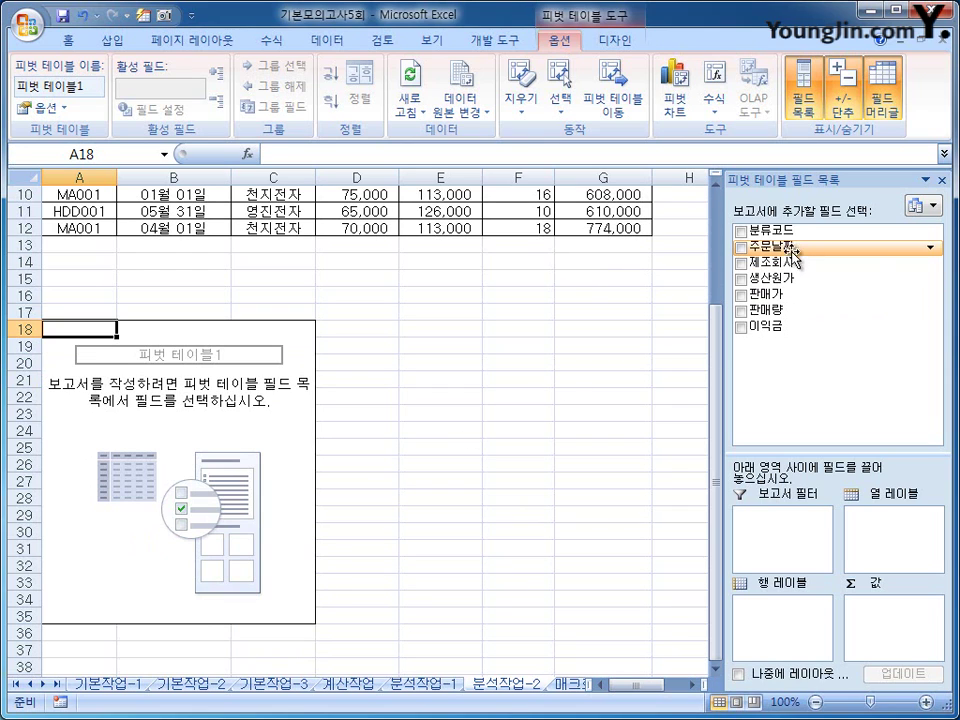
pyautogui.moveTo(770, 246); pyautogui.dragTo(784, 622)
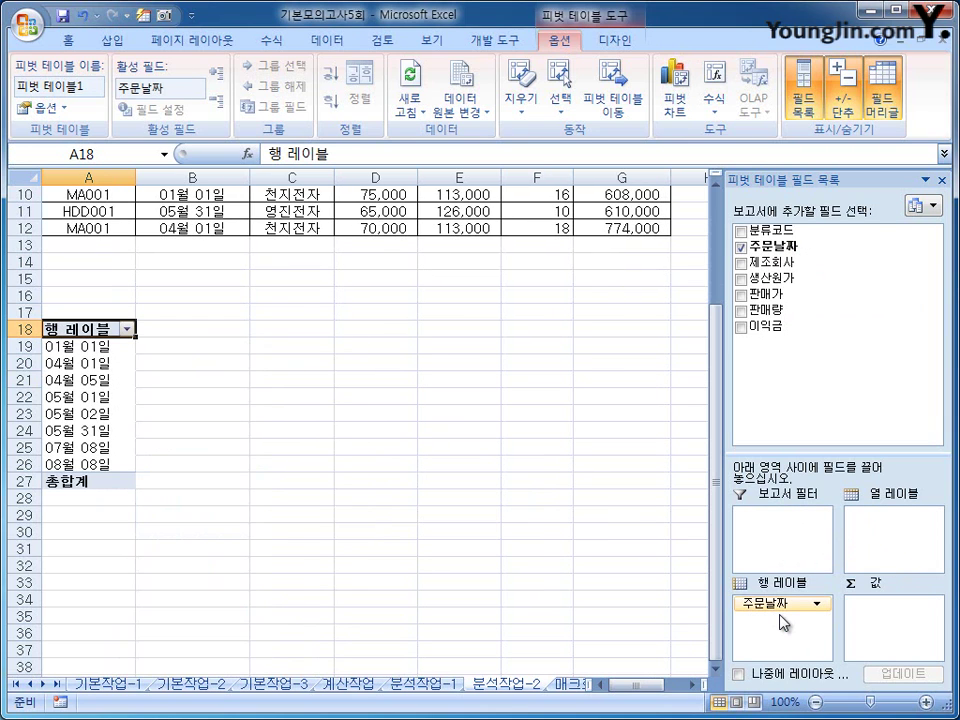
pyautogui.moveTo(778, 262); pyautogui.dragTo(877, 535)
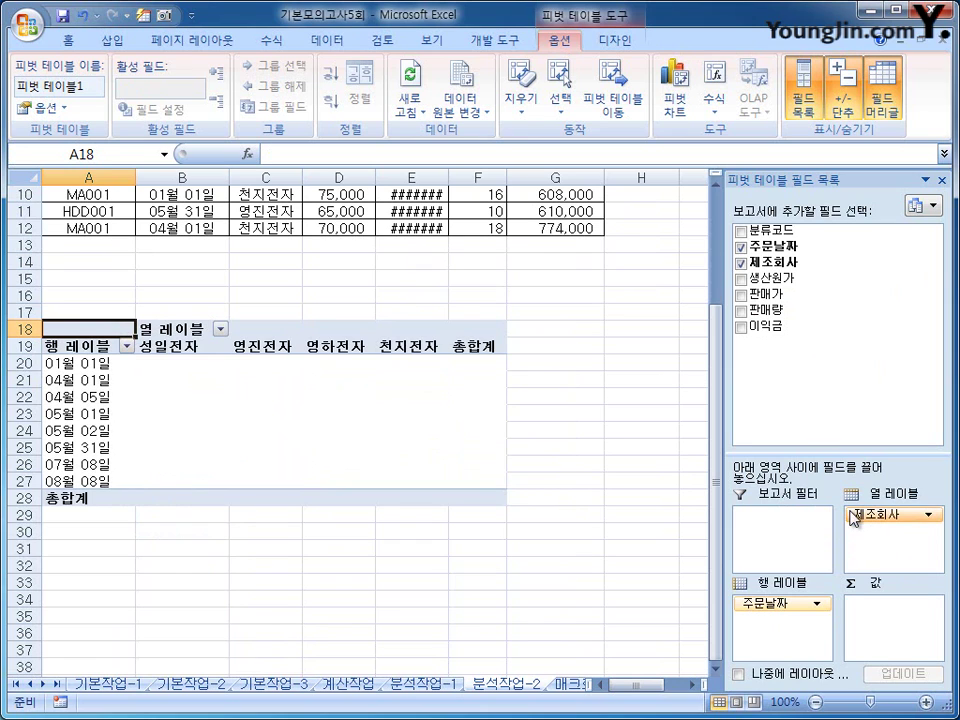
# Add 생산원가, 판매가 and 이익금 as the pivot table's values and move Σ 값 into the row labels
pyautogui.moveTo(801, 288); pyautogui.dragTo(890, 622)
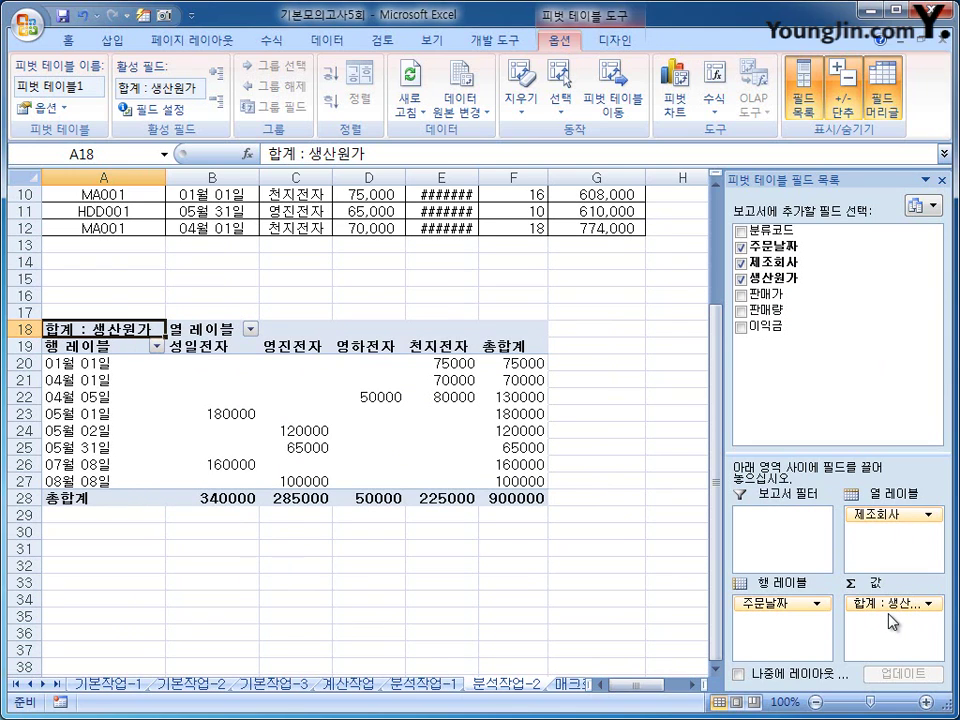
pyautogui.moveTo(768, 295); pyautogui.dragTo(882, 638)
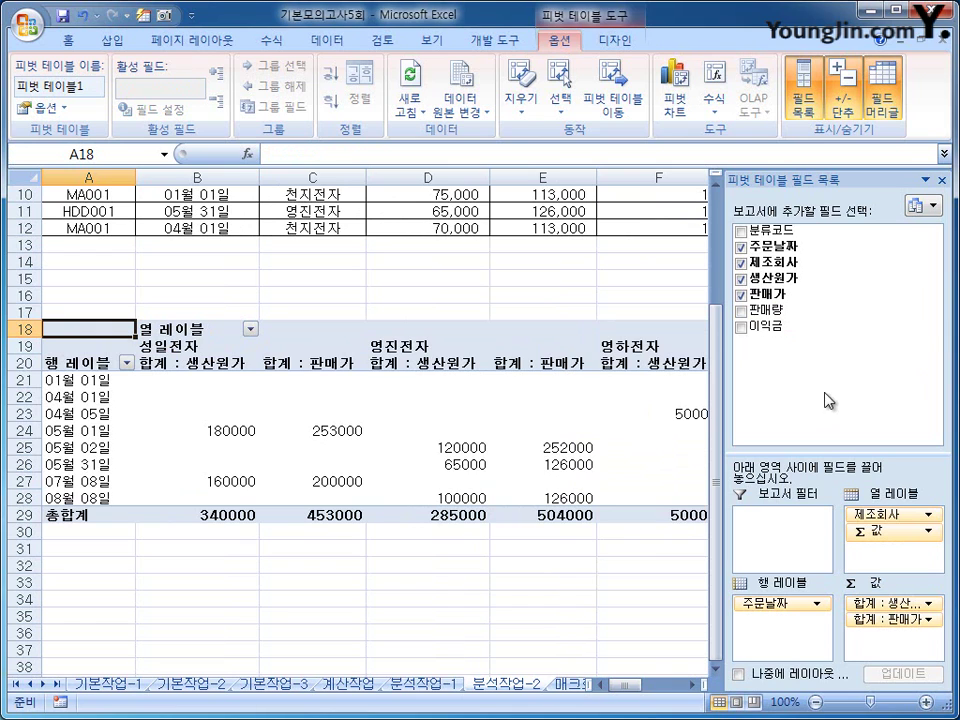
pyautogui.moveTo(768, 326); pyautogui.dragTo(887, 640)
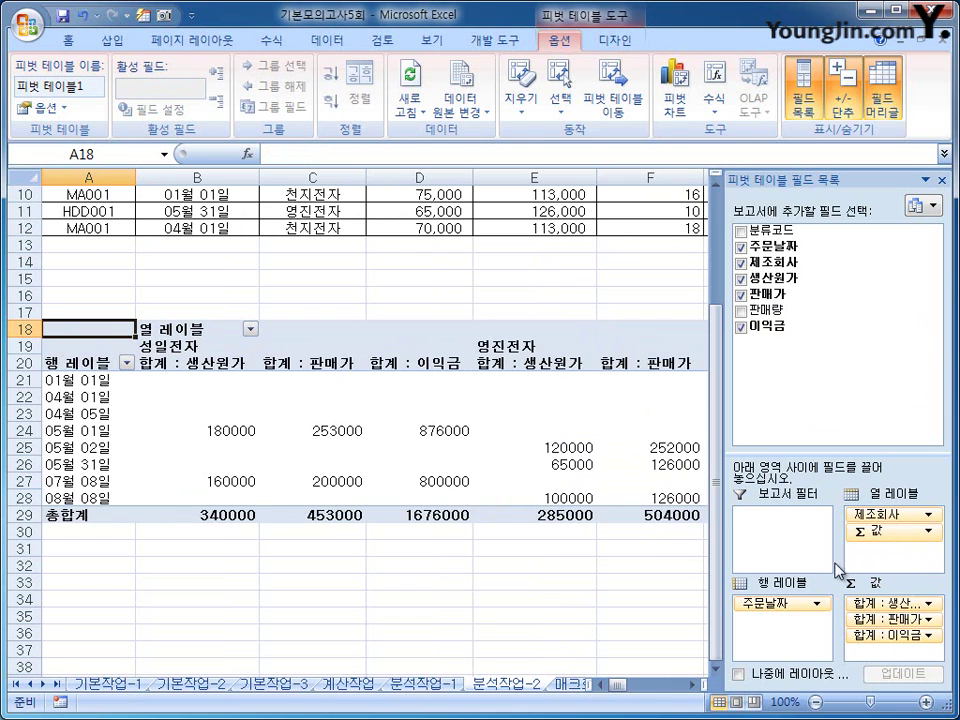
pyautogui.moveTo(868, 531); pyautogui.dragTo(810, 628)
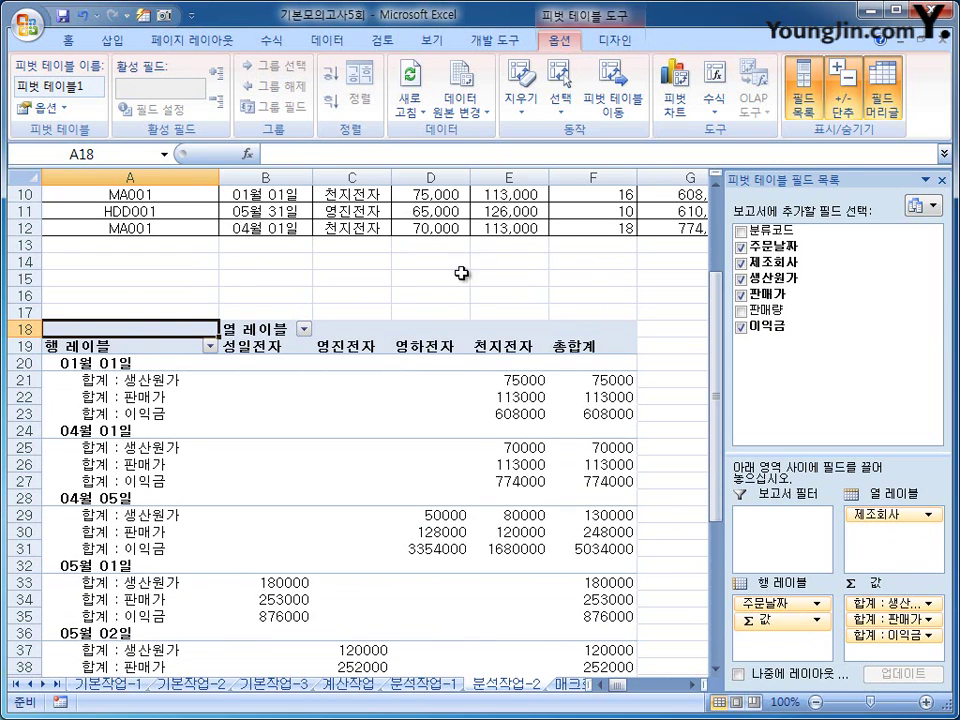
# Switch the pivot table's report layout to outline form (개요 형식으로 표시)
pyautogui.scroll(-1, 440, 300)
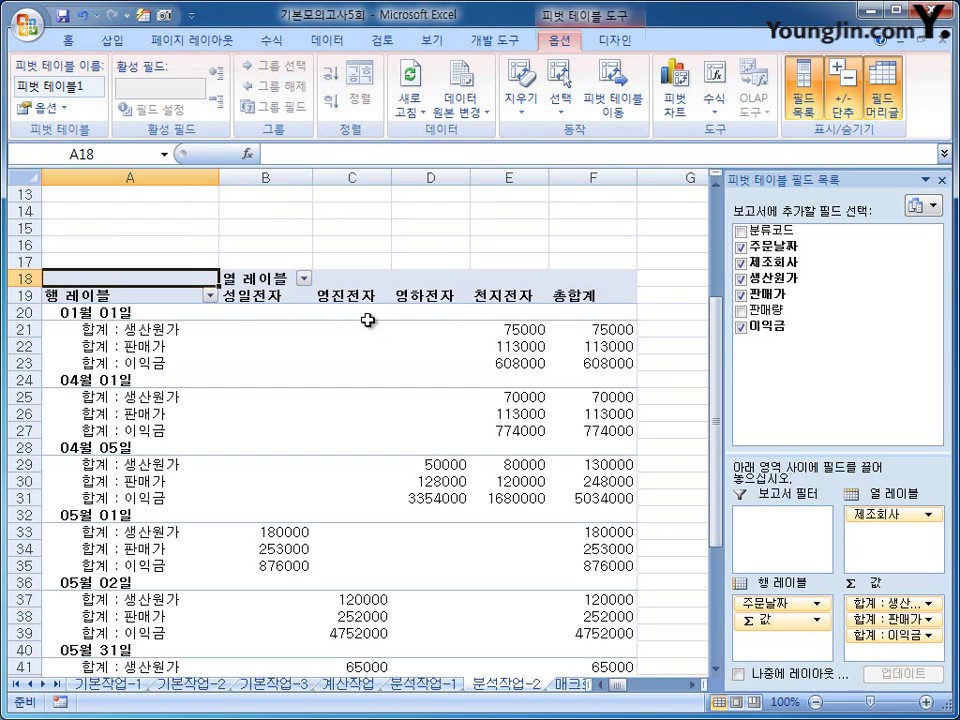
pyautogui.click(612, 42)
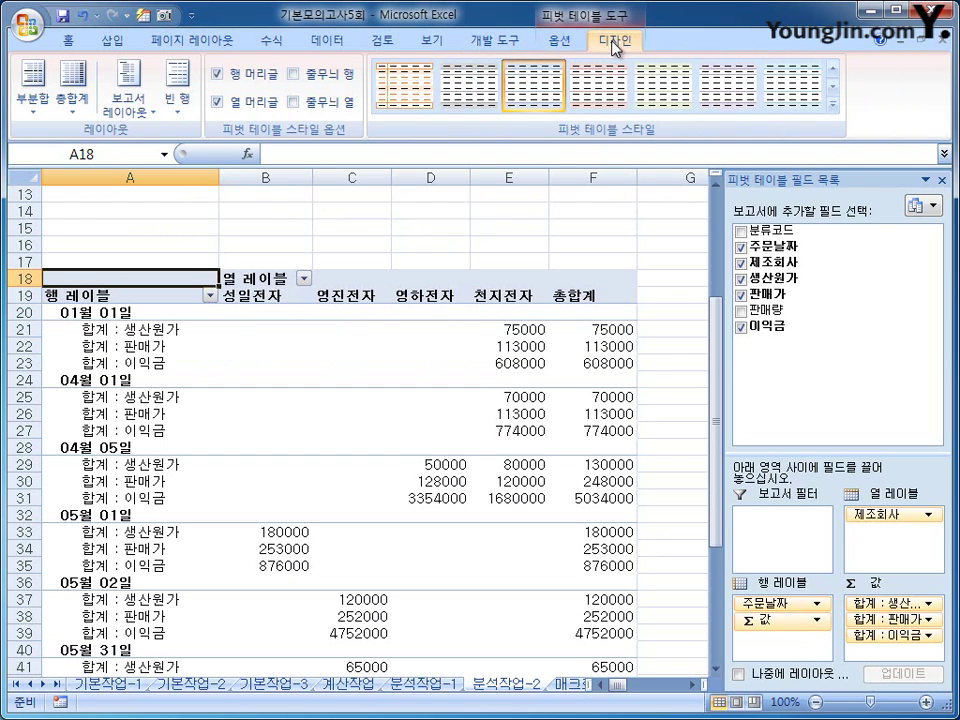
pyautogui.click(139, 113)
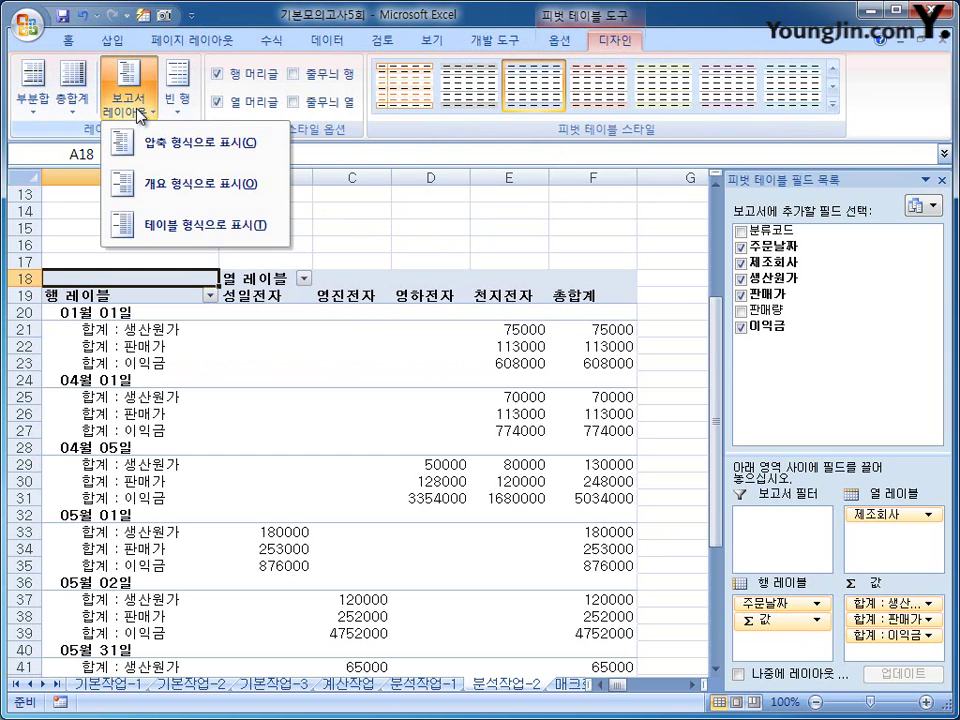
pyautogui.click(203, 185)
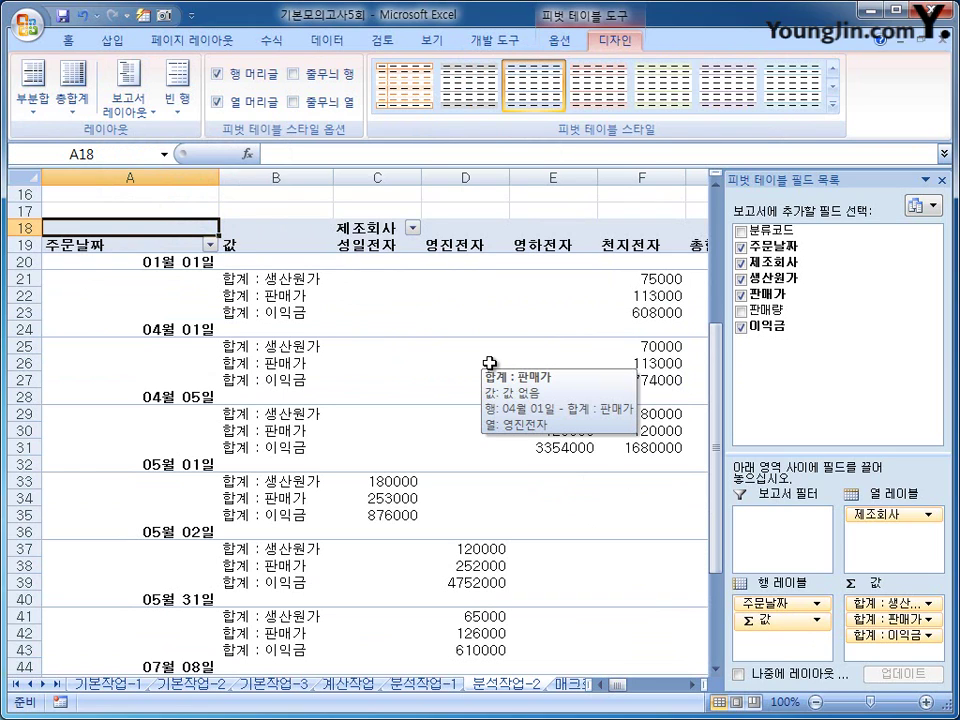
# Group the pivot table's 주문날짜 row dates by month (월)
pyautogui.rightClick(125, 264)
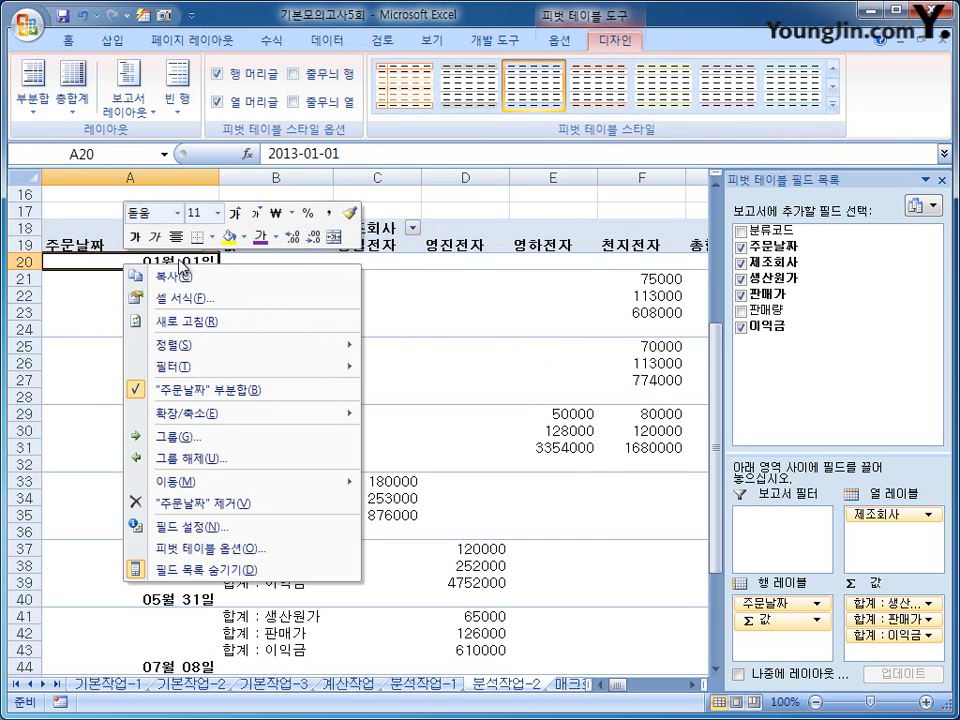
pyautogui.click(263, 438)
pyautogui.moveTo(264, 309); pyautogui.dragTo(499, 250)
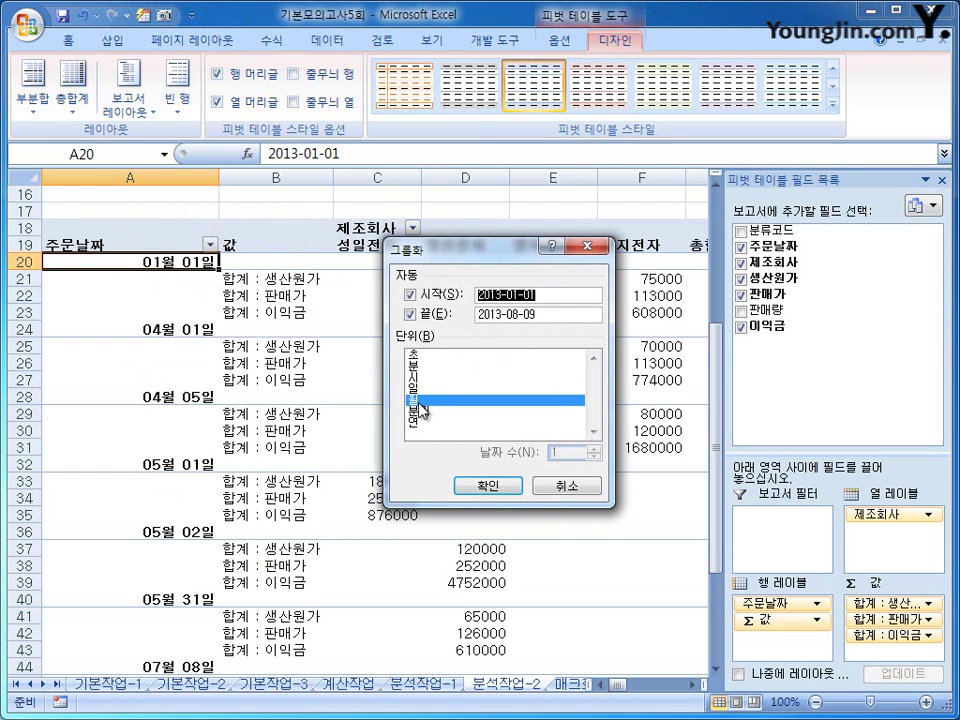
pyautogui.click(489, 486)
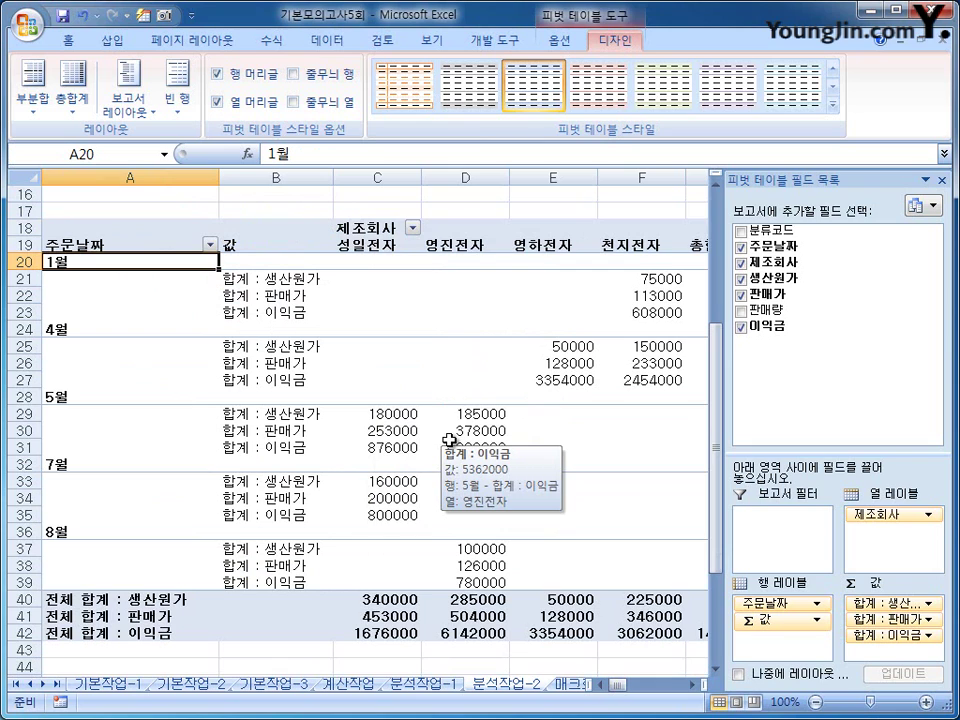
# In the pivot table options, turn off both the row and the column grand totals
pyautogui.scroll(-1, 449, 440)
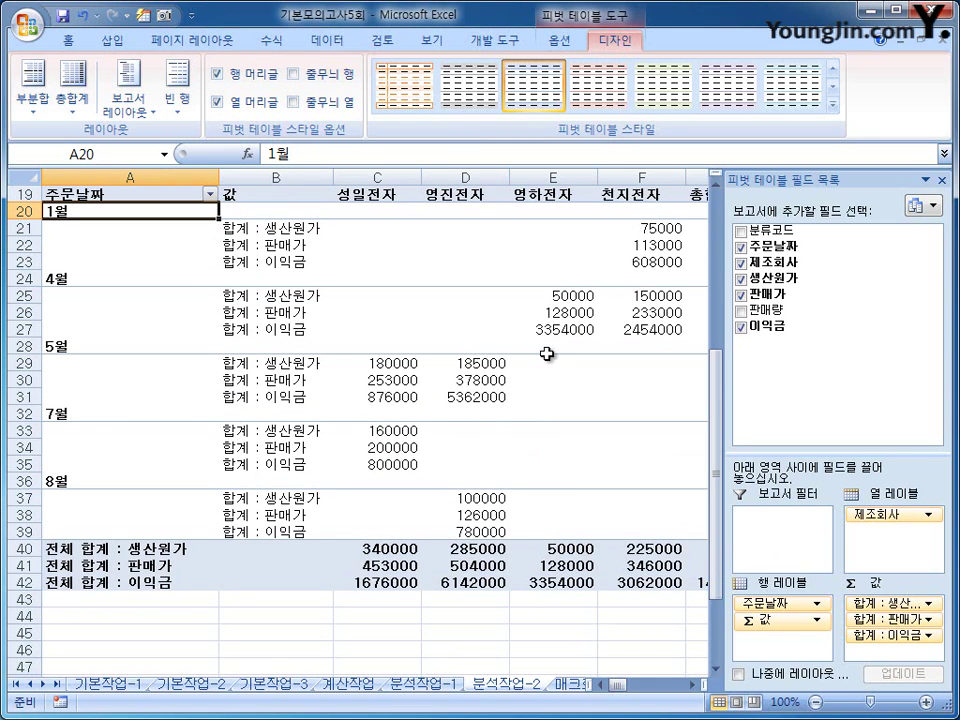
pyautogui.click(559, 41)
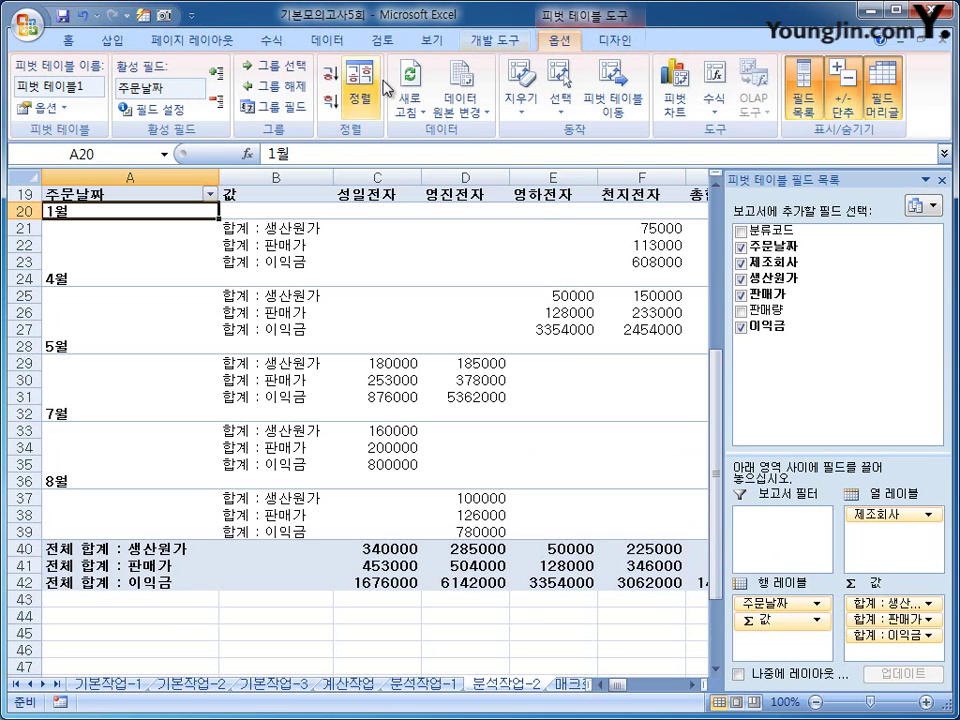
pyautogui.click(38, 108)
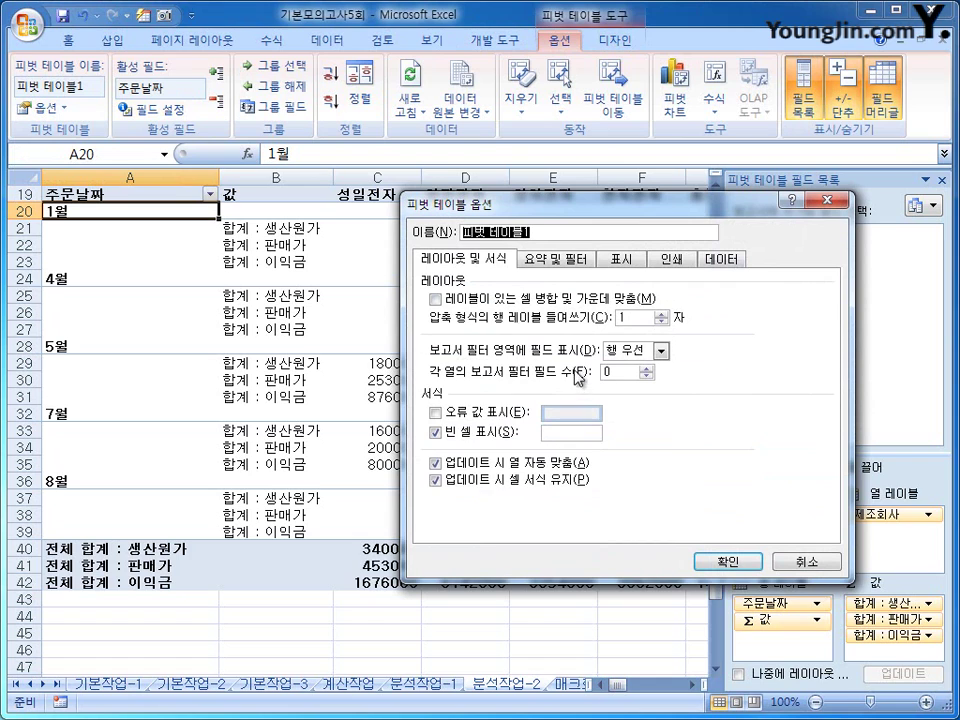
pyautogui.click(560, 257)
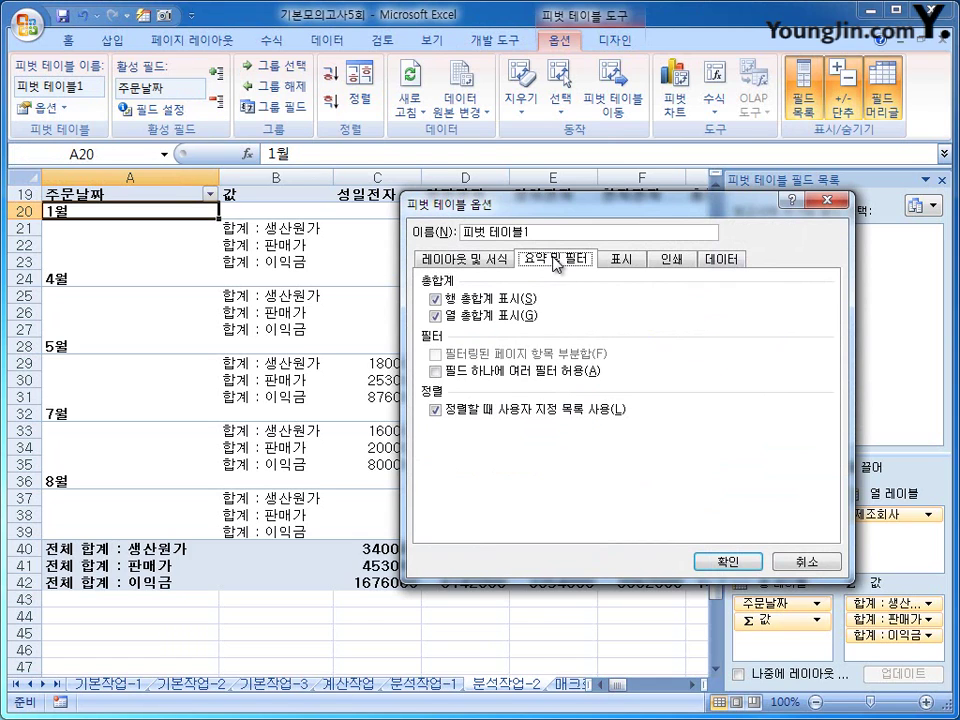
pyautogui.click(500, 300)
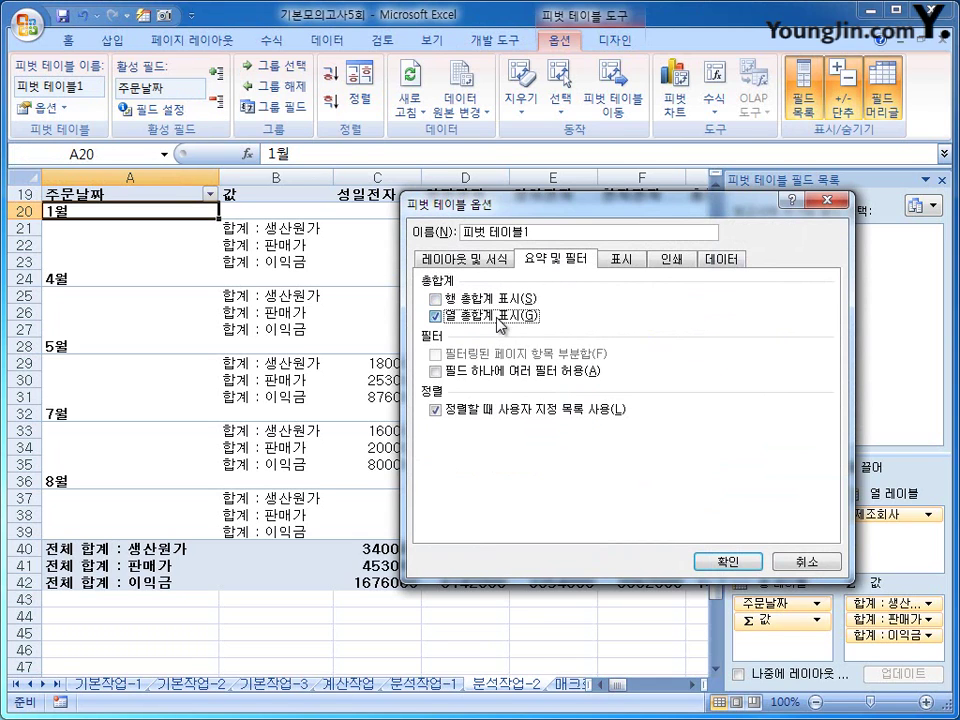
pyautogui.click(498, 320)
# Set the pivot table's empty cells to display *, apply the options and review the finished table
pyautogui.click(445, 258)
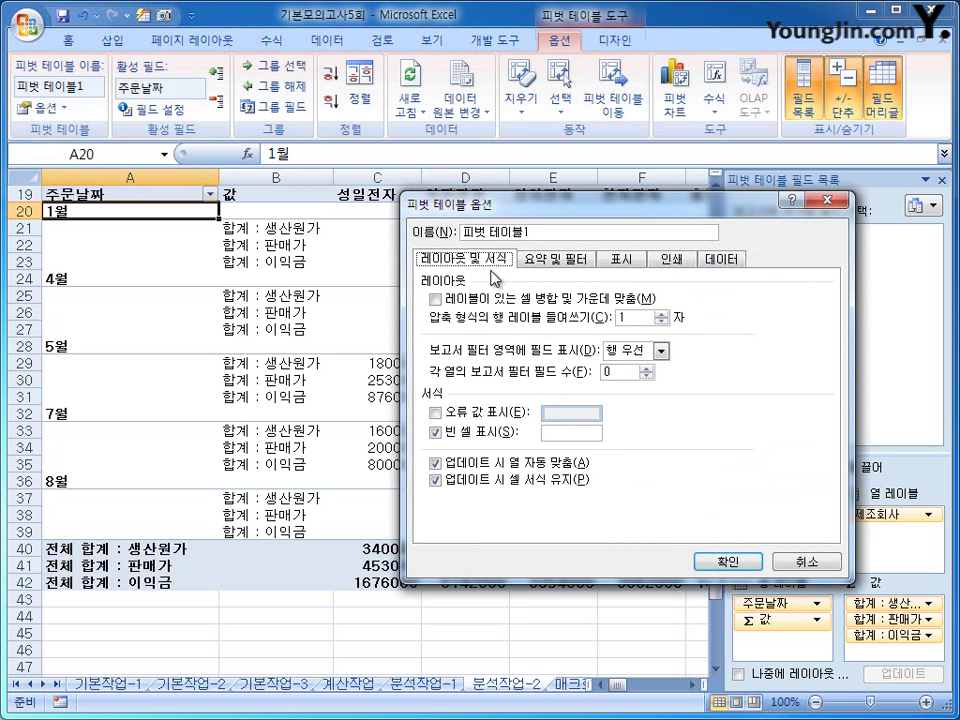
pyautogui.click(555, 433)
pyautogui.write('*')
pyautogui.click(718, 561)
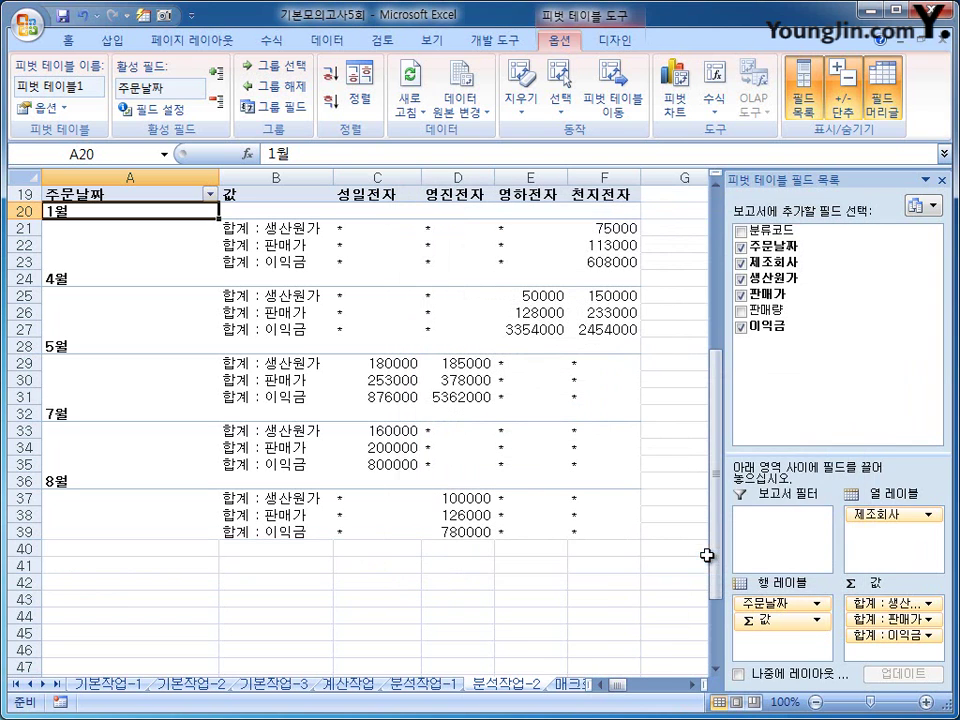
pyautogui.click(590, 598)
pyautogui.scroll(3, 709, 536)
pyautogui.scroll(-2, 709, 536)
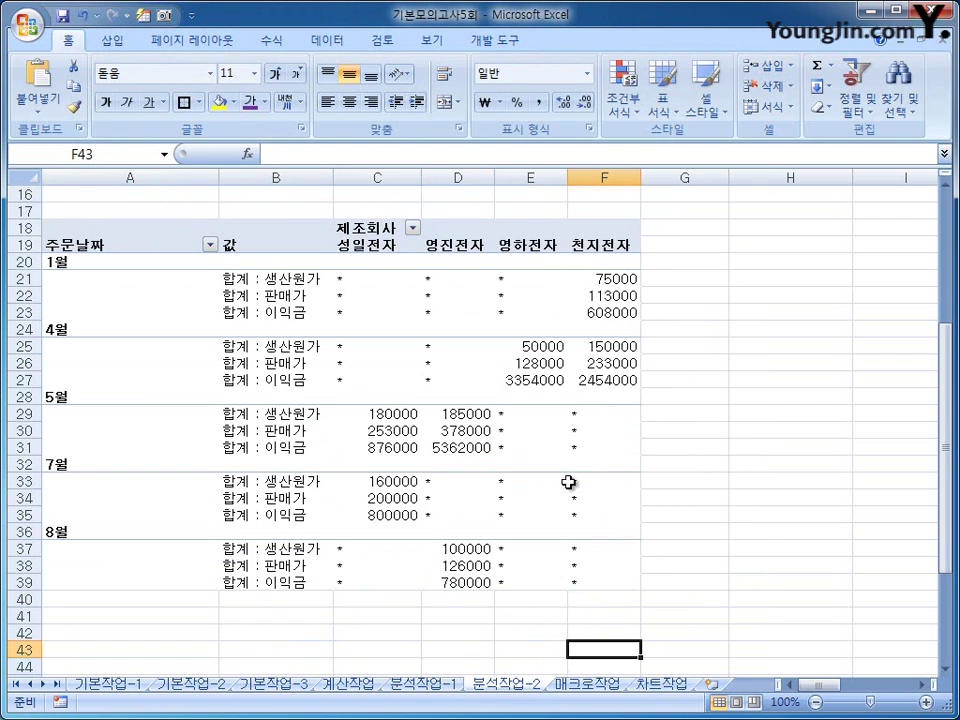
pyautogui.moveTo(564, 493)
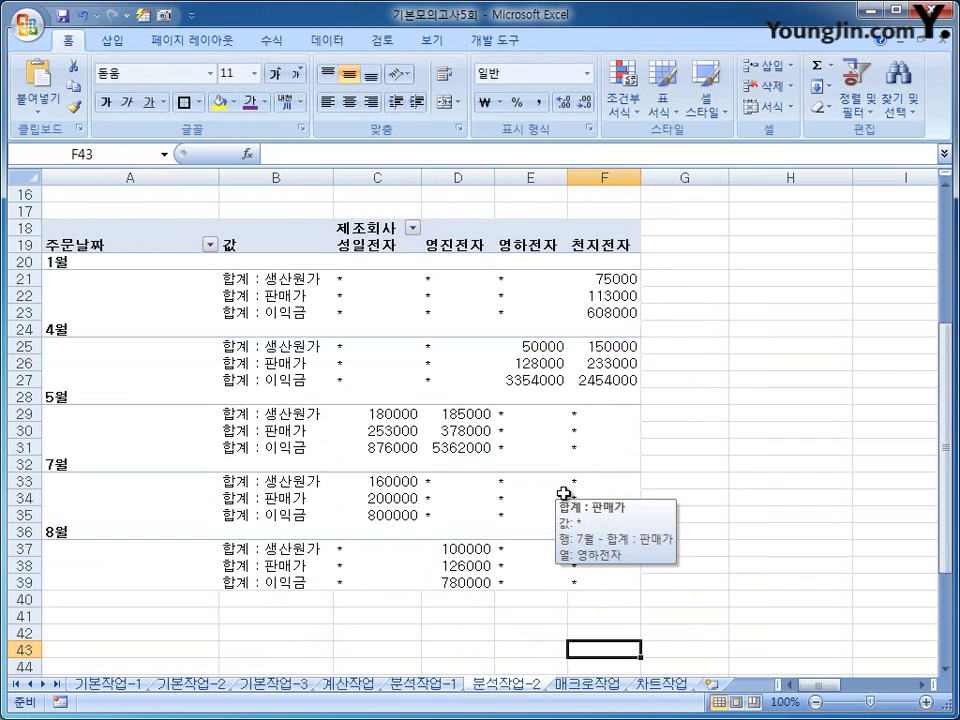
# On the 매크로작업 sheet, start recording a macro named 합계계산, stored in the current workbook
pyautogui.click(604, 685)
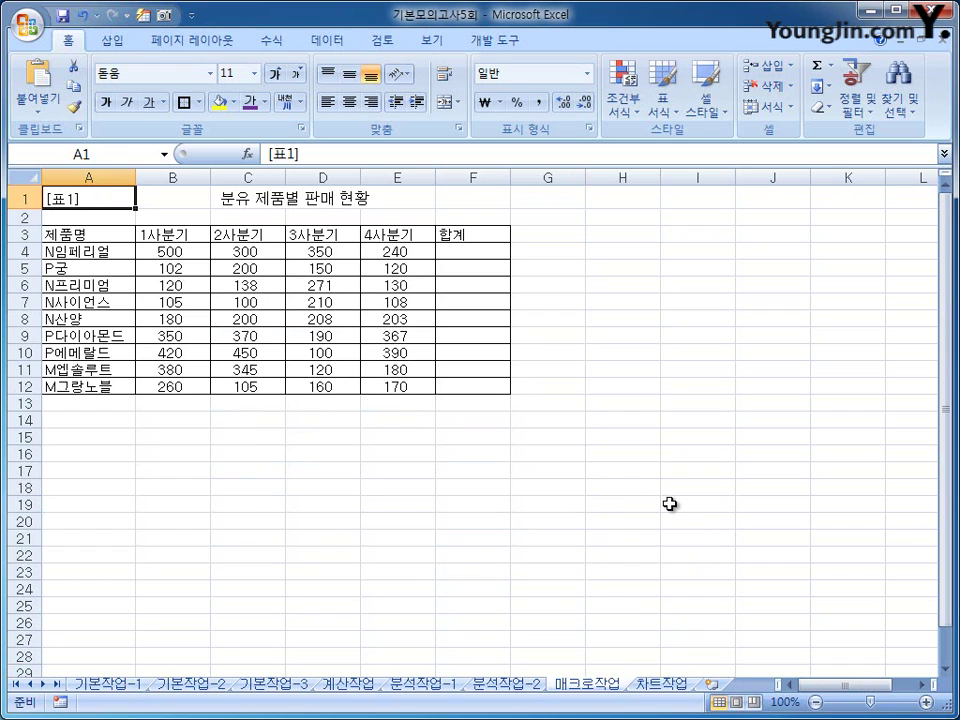
pyautogui.click(639, 288)
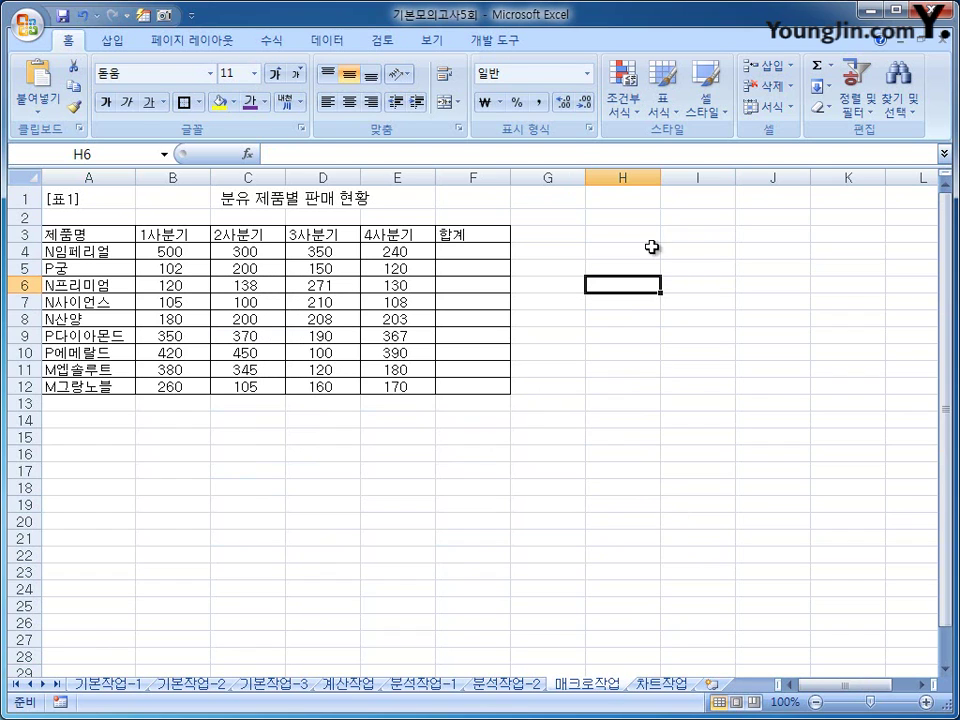
pyautogui.click(510, 50)
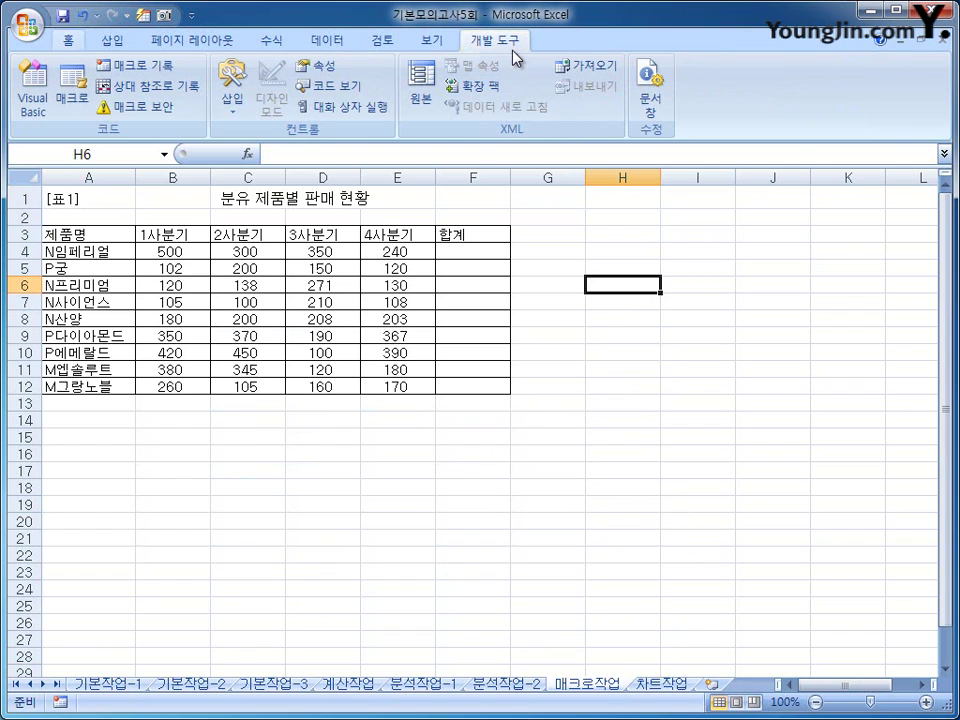
pyautogui.click(135, 65)
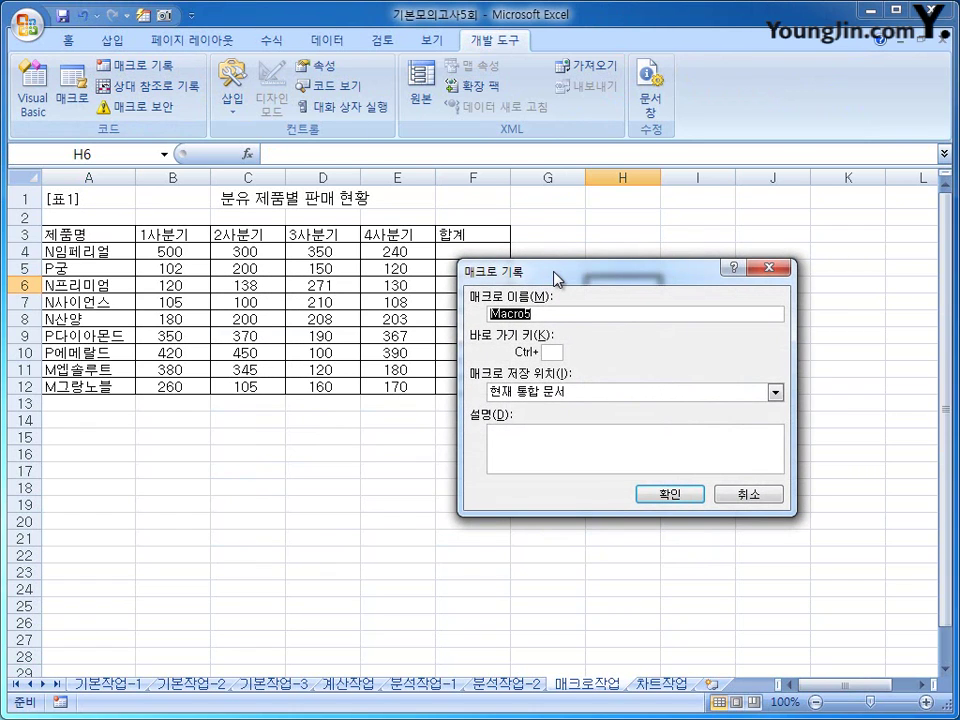
pyautogui.write('합계계산')
pyautogui.click(655, 495)
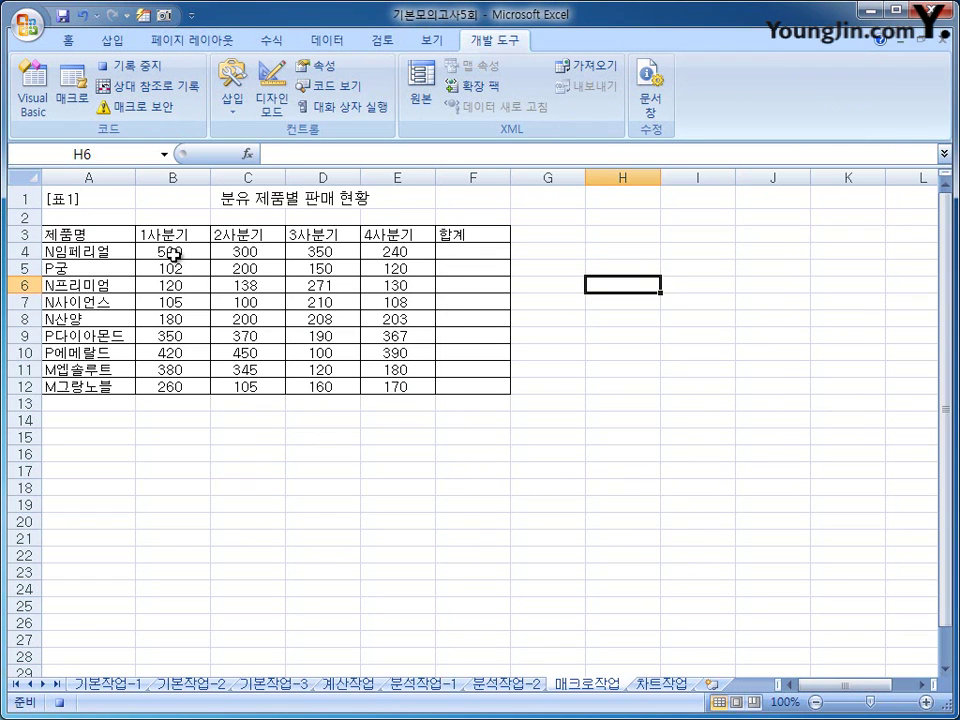
# Fill the 합계 column F4:F12 by applying AutoSum to B4:F12, and stop the macro recording
pyautogui.moveTo(171, 253); pyautogui.dragTo(459, 383)
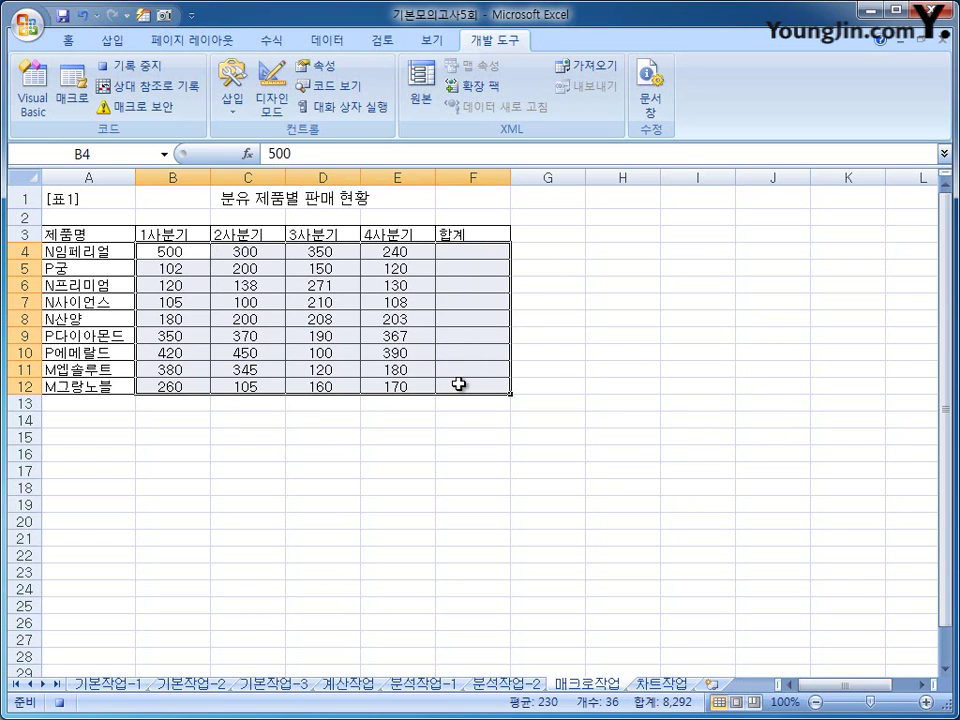
pyautogui.click(271, 40)
pyautogui.click(128, 68)
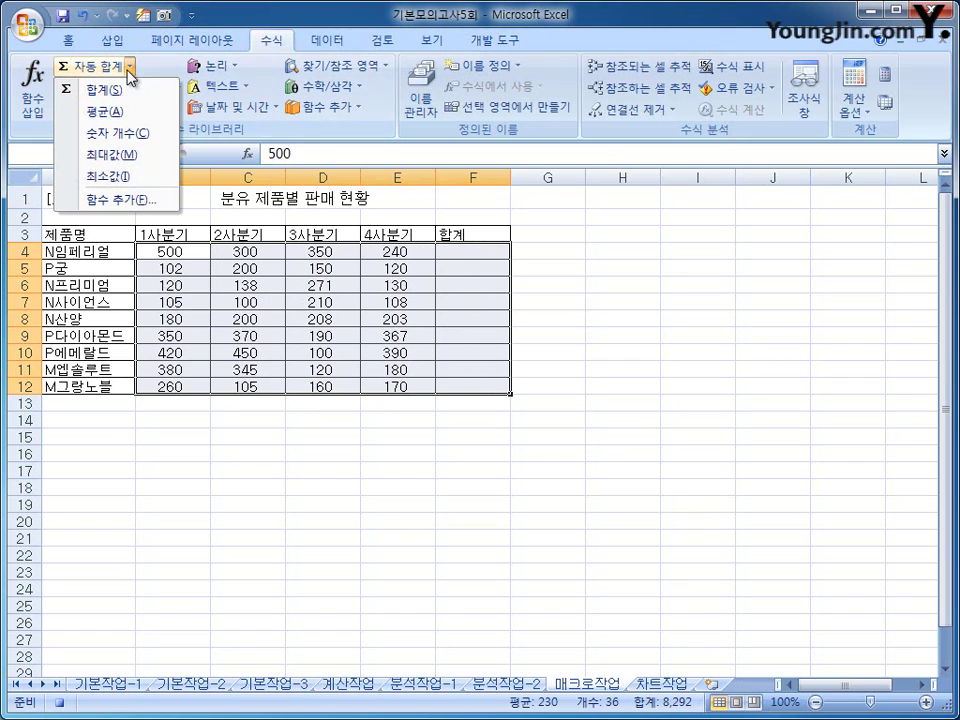
pyautogui.click(133, 96)
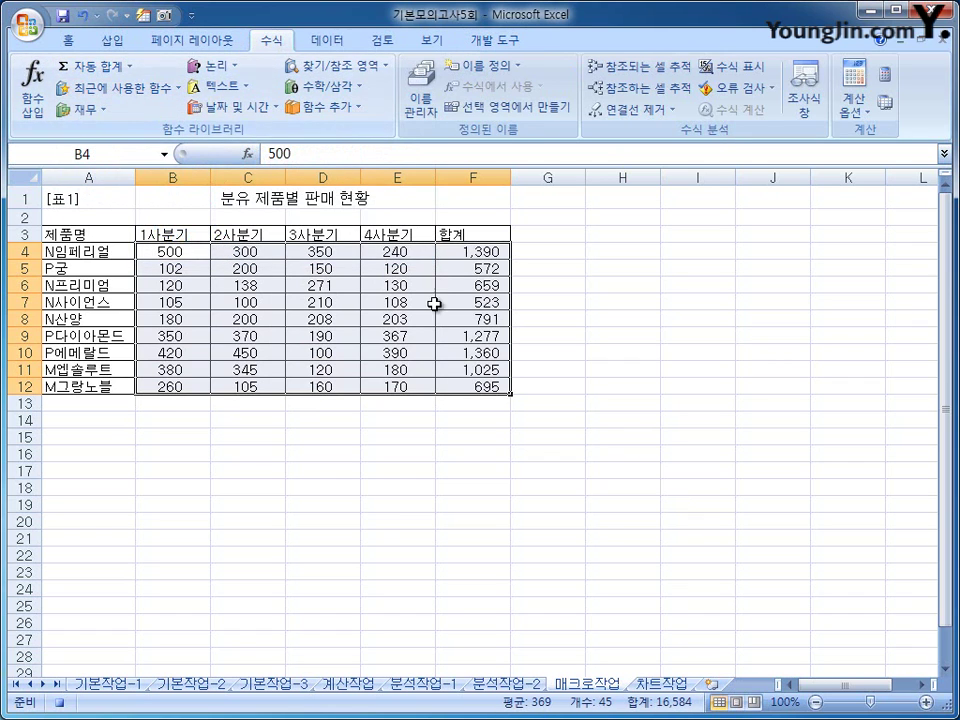
pyautogui.click(473, 386)
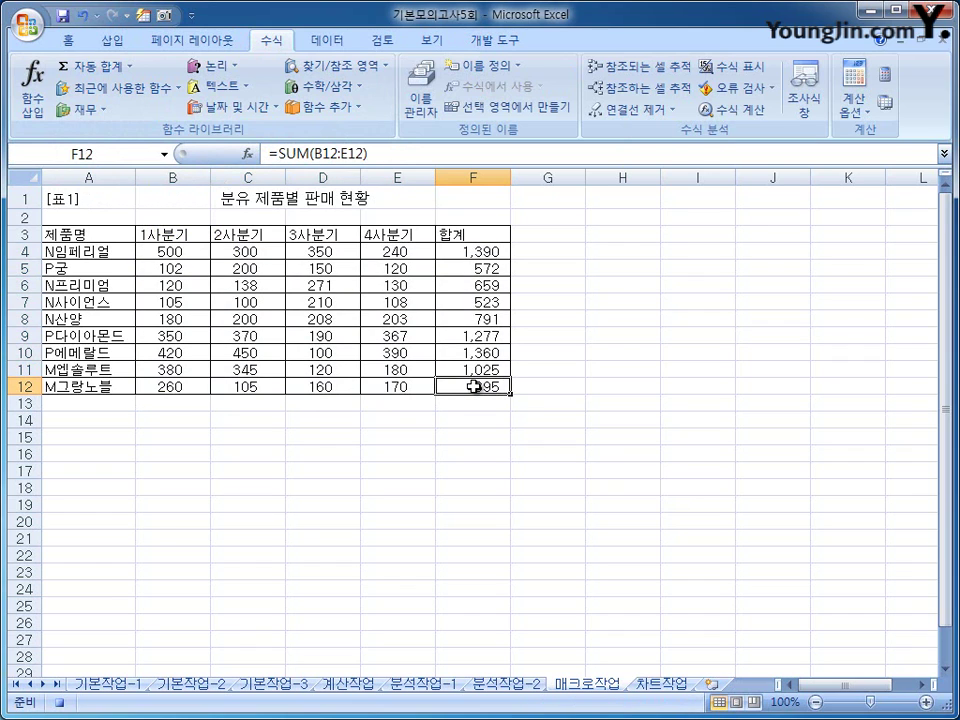
pyautogui.click(484, 42)
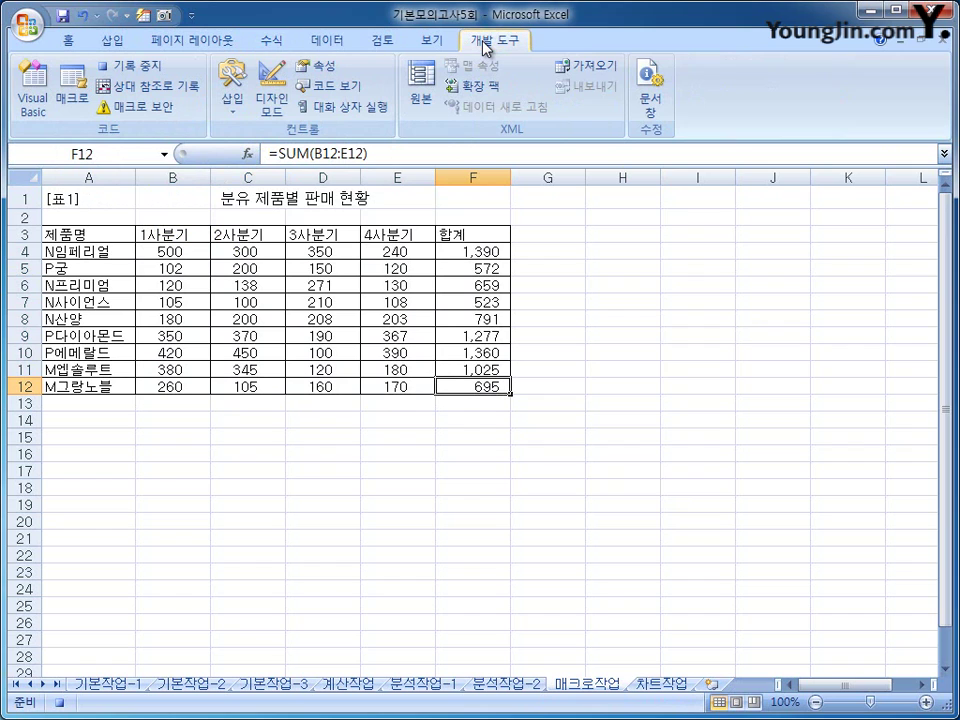
pyautogui.click(150, 75)
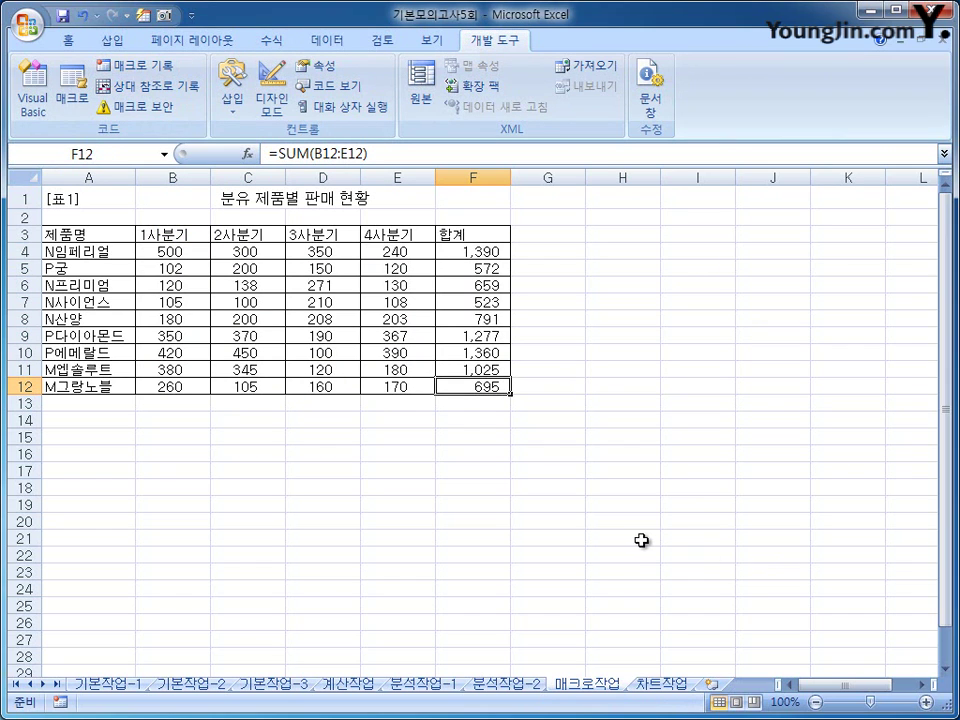
pyautogui.click(683, 494)
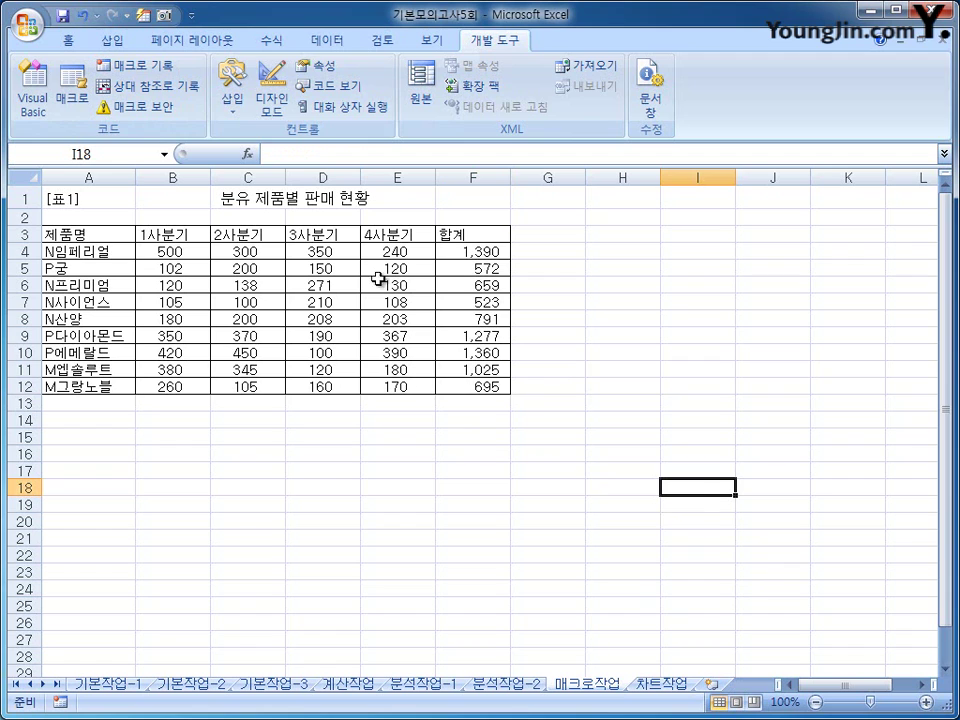
# Draw an ellipse about 1.91 cm high and 2.12 cm wide over cells H3:H6
pyautogui.click(113, 43)
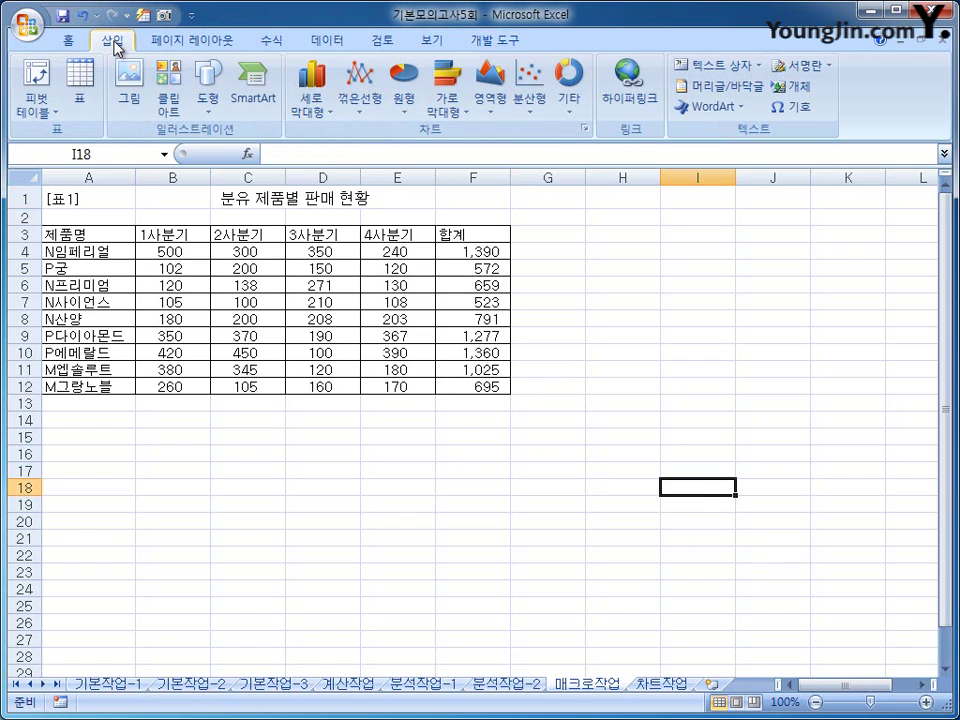
pyautogui.click(207, 99)
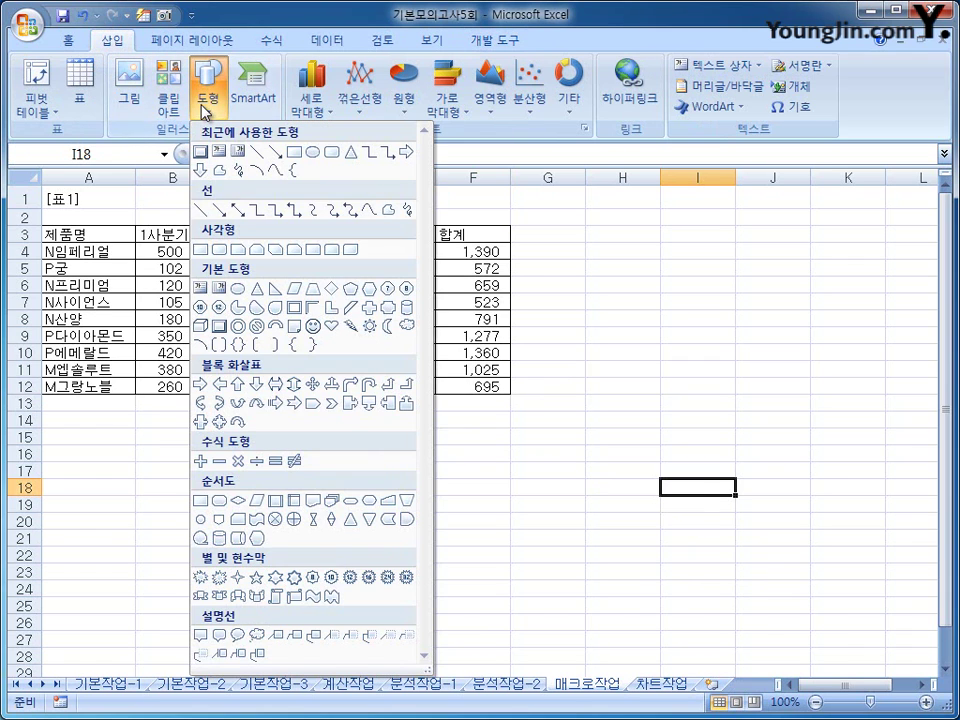
pyautogui.click(239, 290)
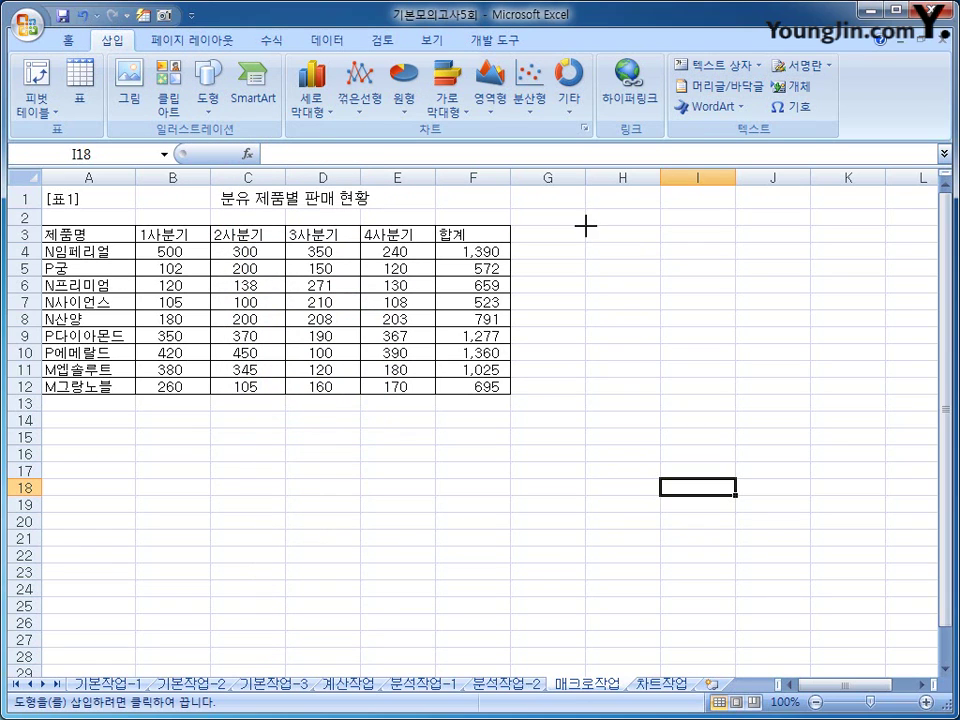
pyautogui.moveTo(585, 224)
pyautogui.mouseDown()
pyautogui.moveTo(649, 259)
pyautogui.moveTo(648, 291)
pyautogui.mouseUp()
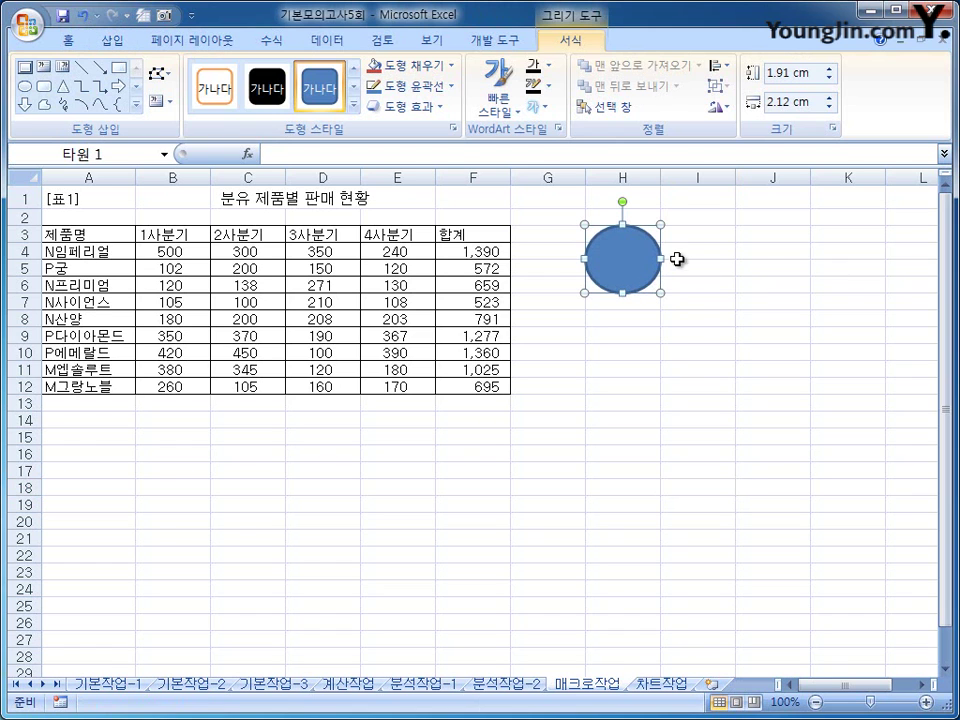
pyautogui.moveTo(686, 236); pyautogui.dragTo(690, 288)
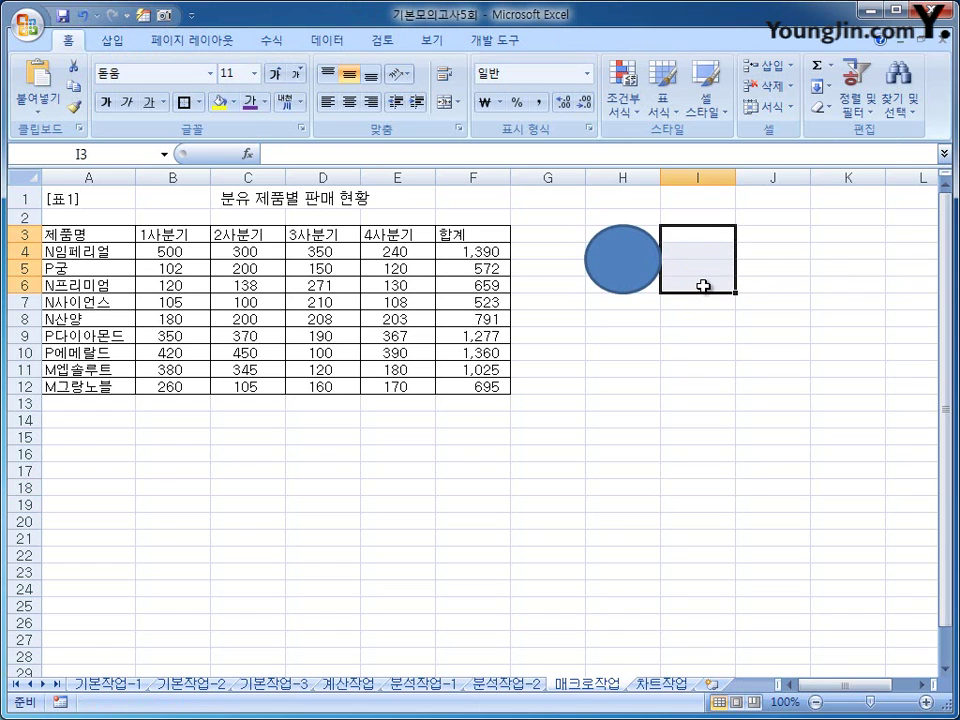
# Enter the text 합계 in the ellipse over H3:H6
pyautogui.click(633, 265)
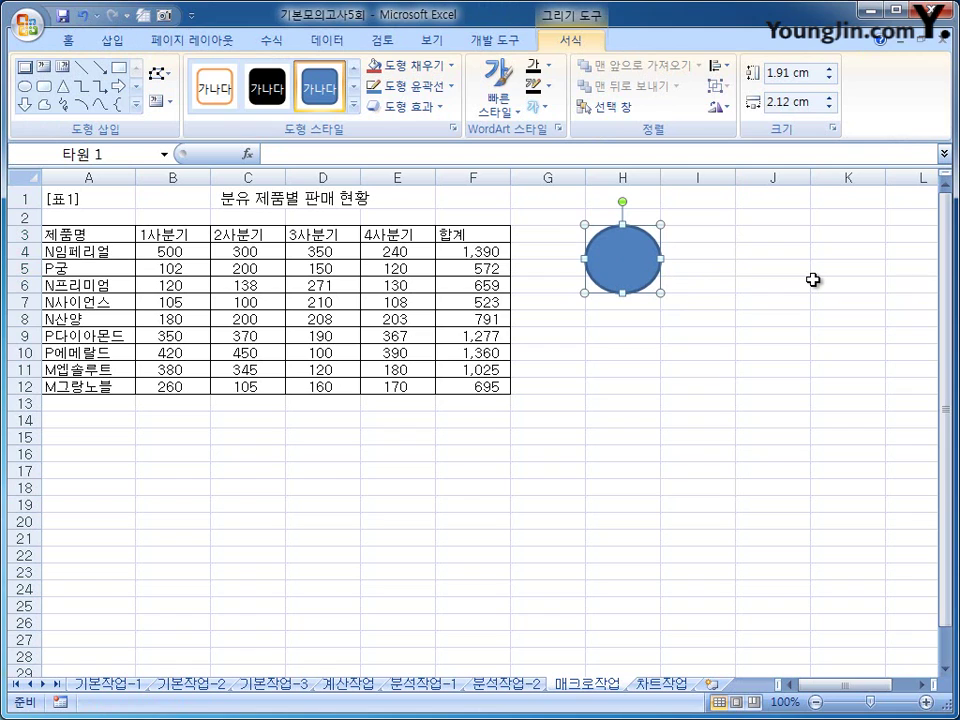
pyautogui.write('하ㄱ')
pyautogui.click(800, 319)
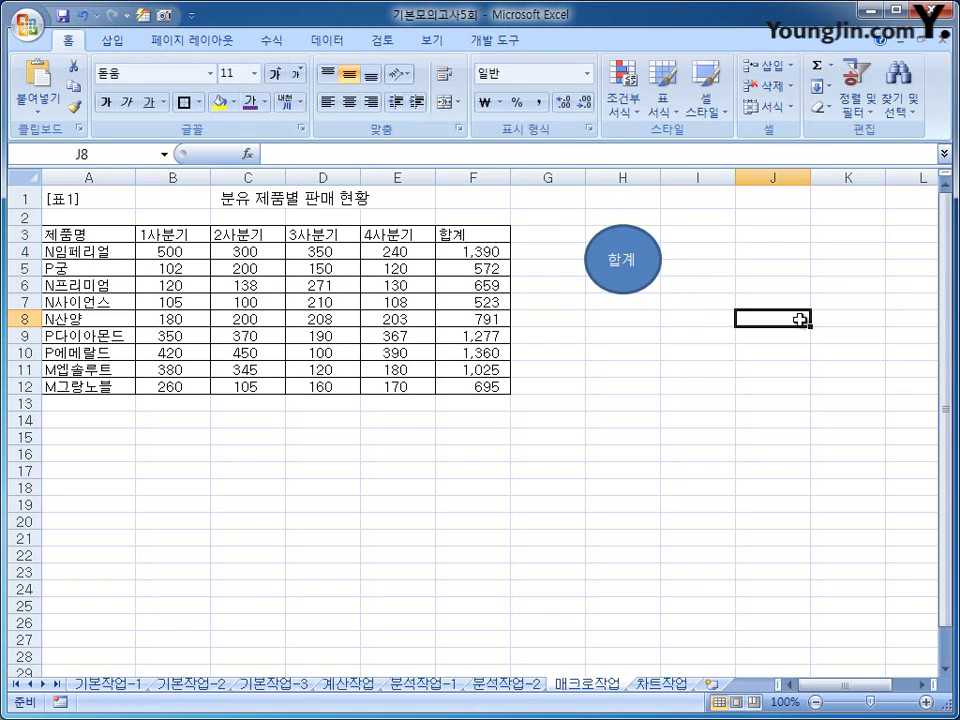
# Assign the 합계계산 macro to the 합계 ellipse over H3:H6
pyautogui.rightClick(649, 277)
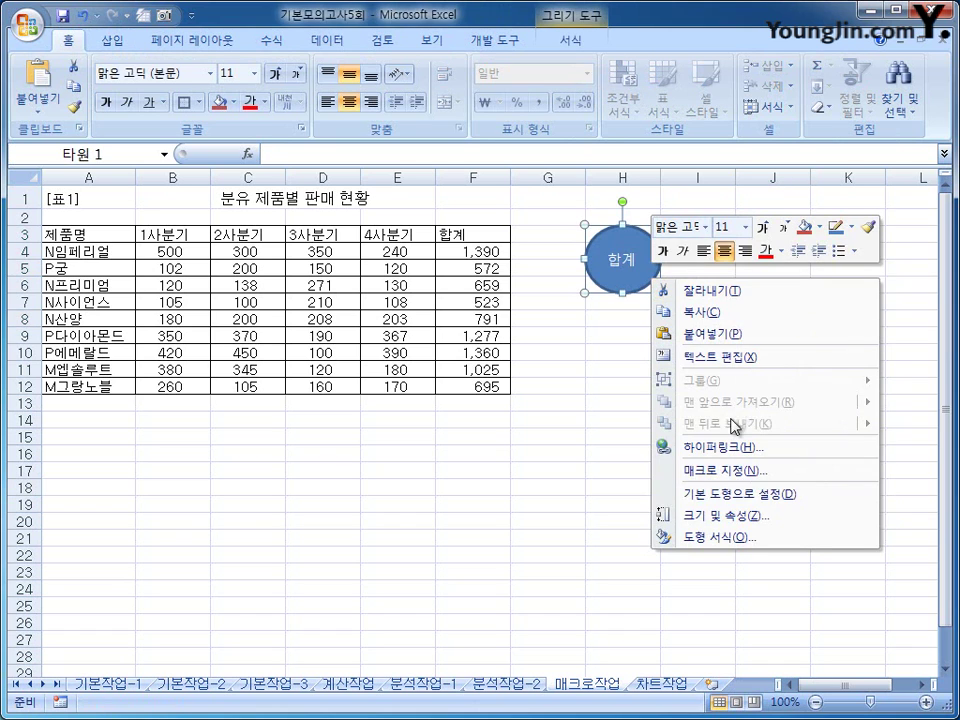
pyautogui.click(738, 470)
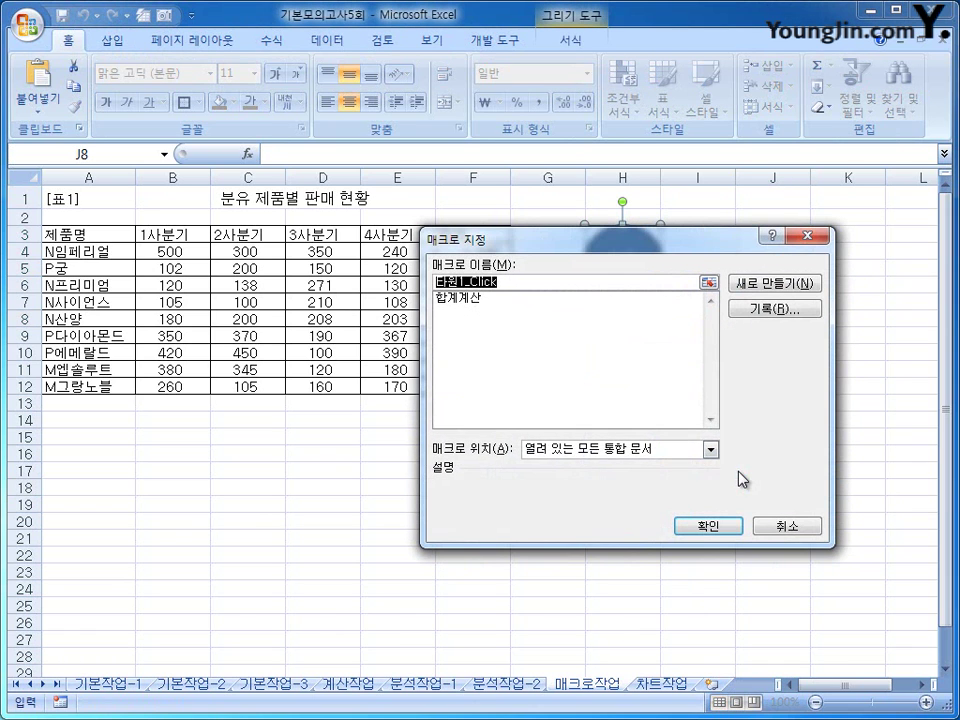
pyautogui.click(468, 298)
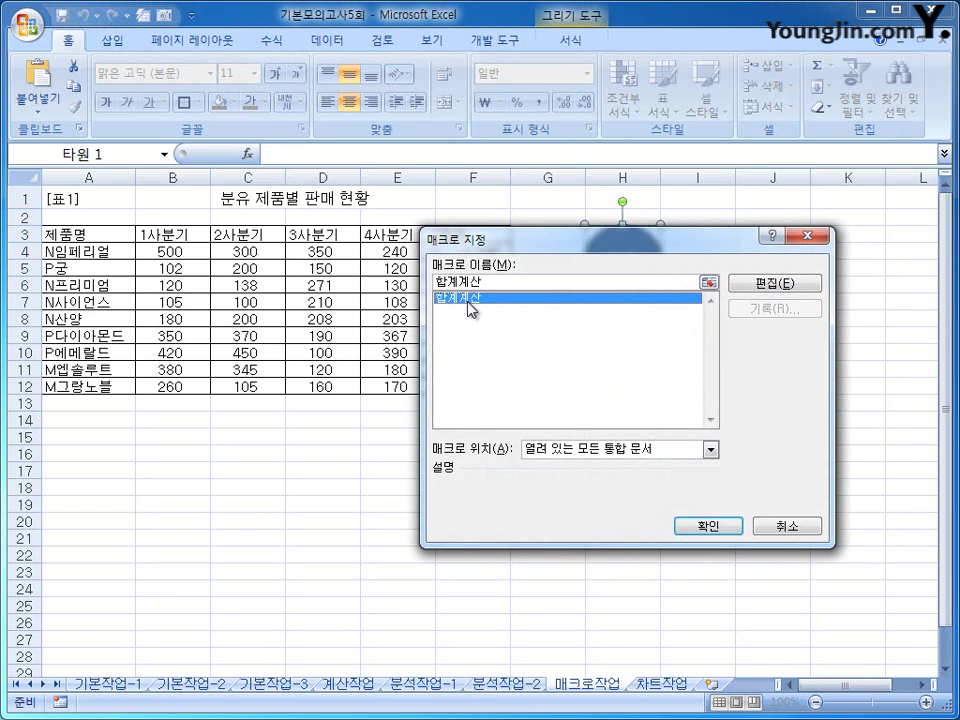
pyautogui.click(697, 525)
pyautogui.click(768, 392)
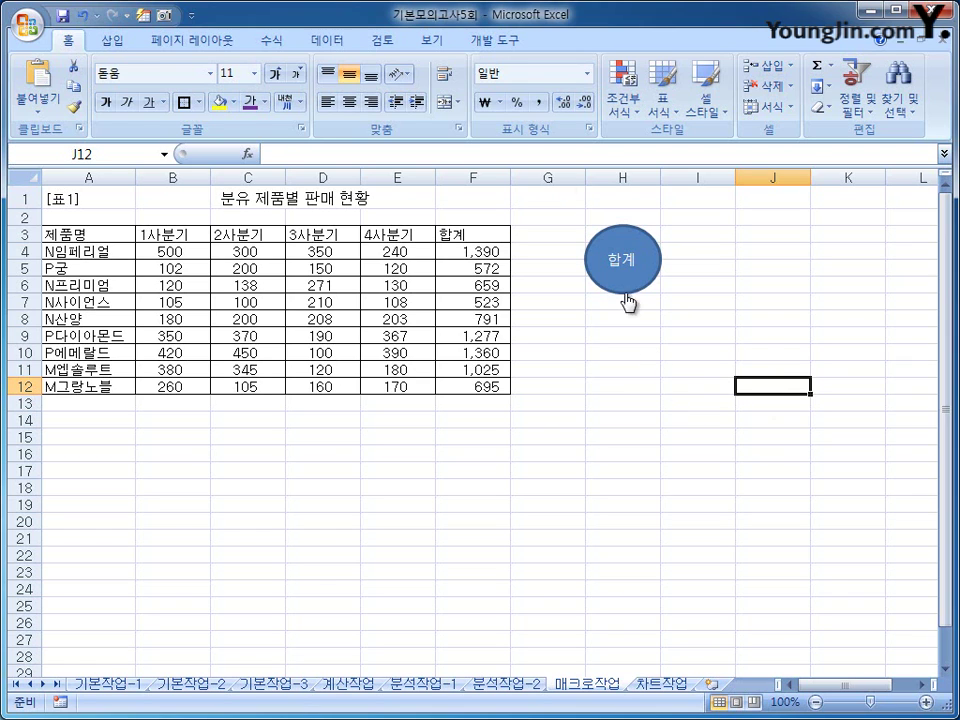
# Examine the list of macros recorded in the open workbooks, and close it without running any
pyautogui.click(495, 40)
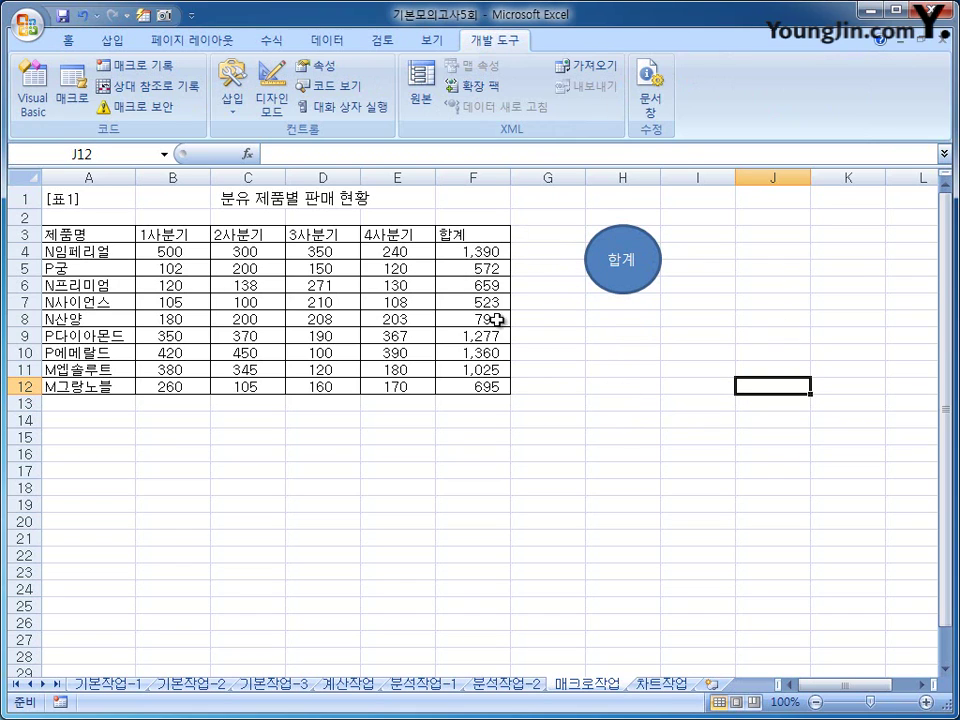
pyautogui.click(640, 386)
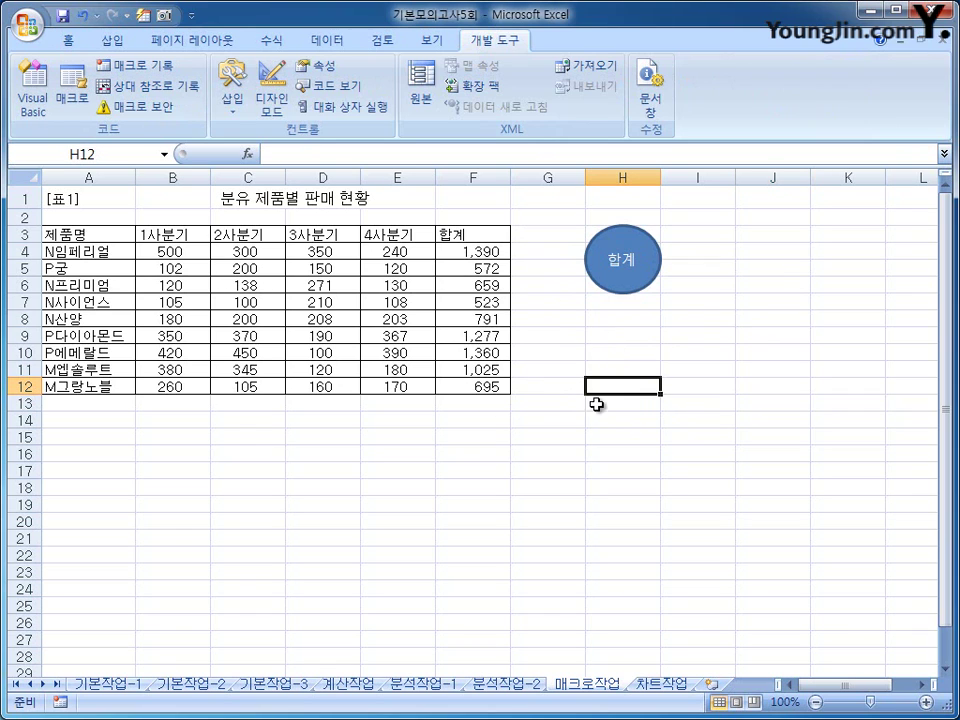
pyautogui.click(709, 313)
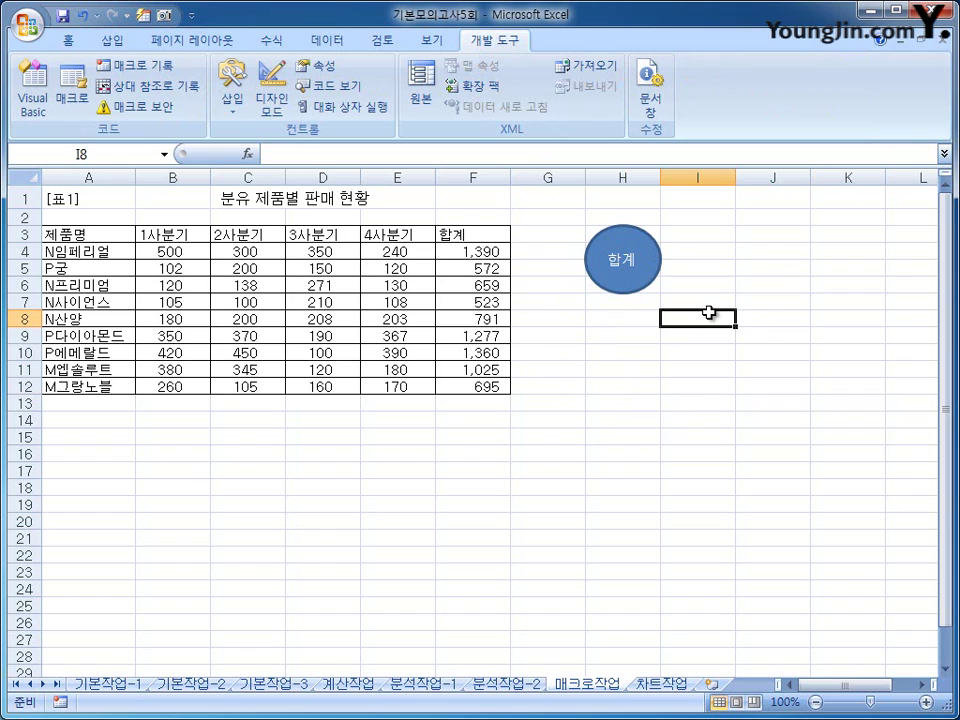
pyautogui.click(73, 108)
pyautogui.moveTo(500, 243); pyautogui.dragTo(302, 201)
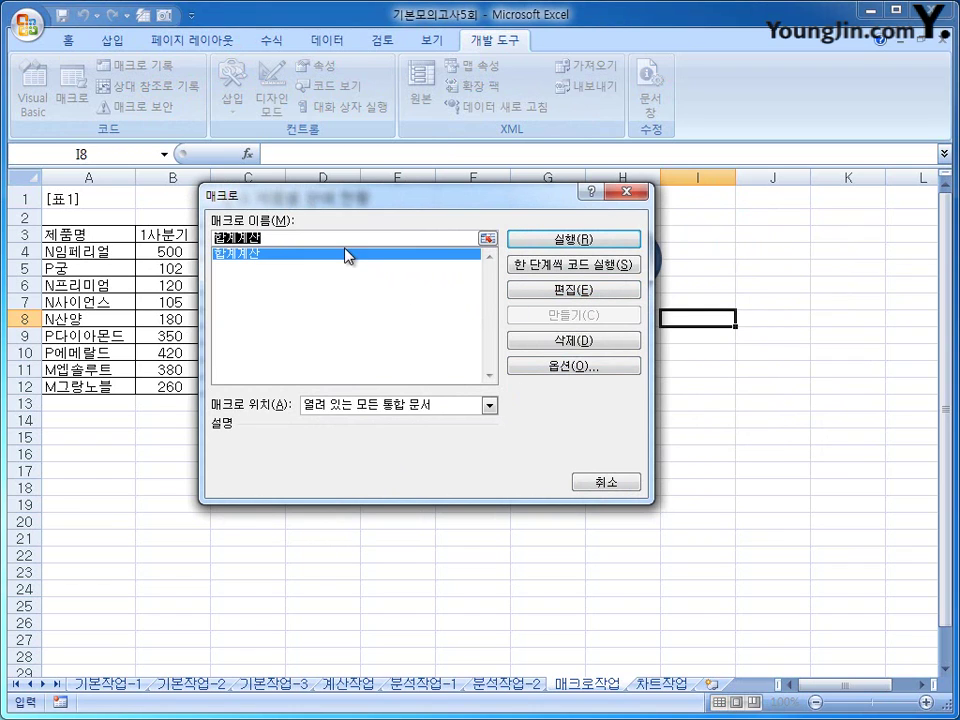
pyautogui.click(634, 193)
pyautogui.click(759, 281)
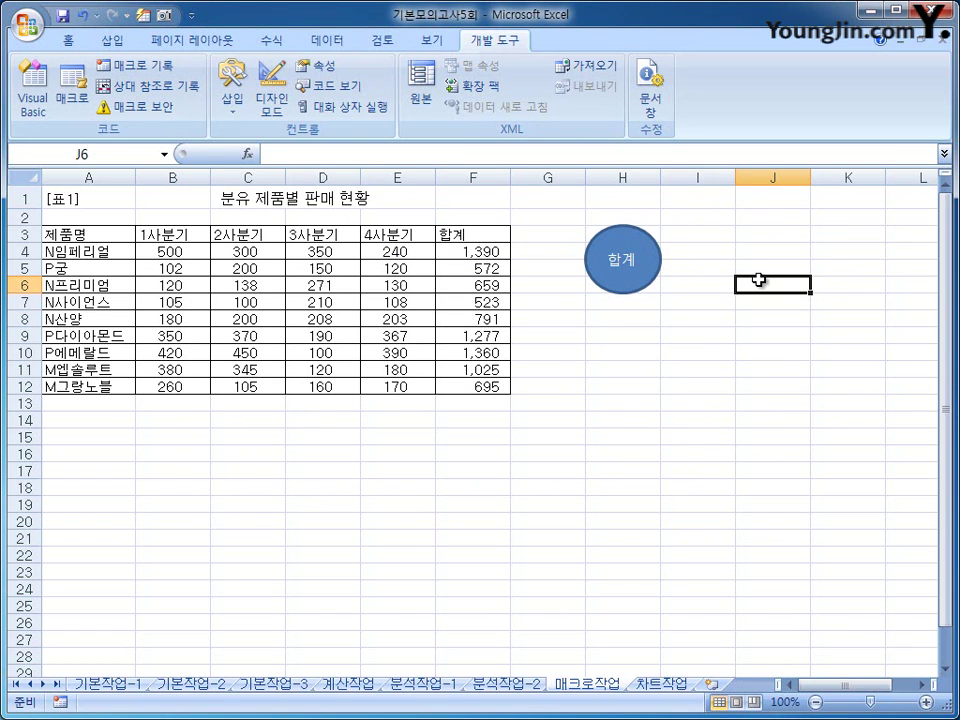
pyautogui.click(663, 369)
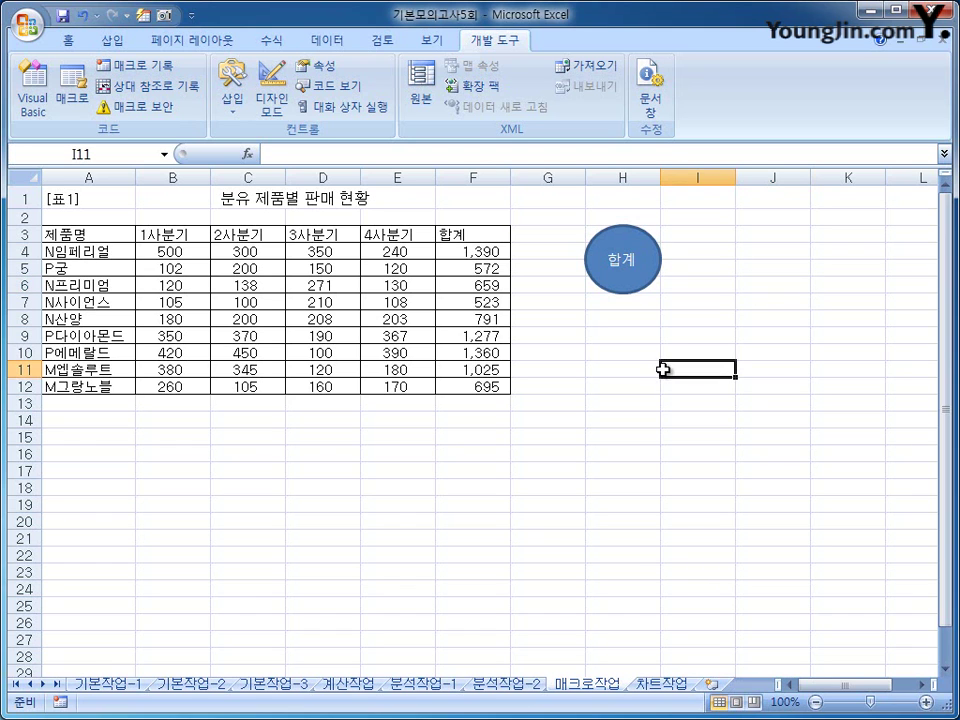
# Start recording a macro named 서식지정, stored in the current workbook
pyautogui.click(128, 70)
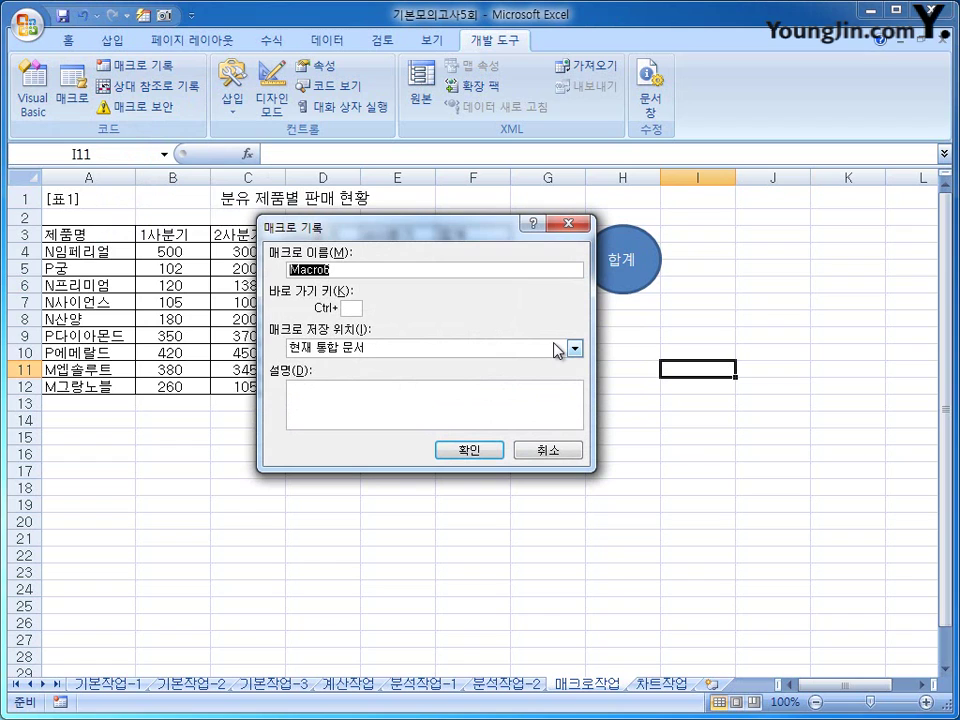
pyautogui.write('서식지정')
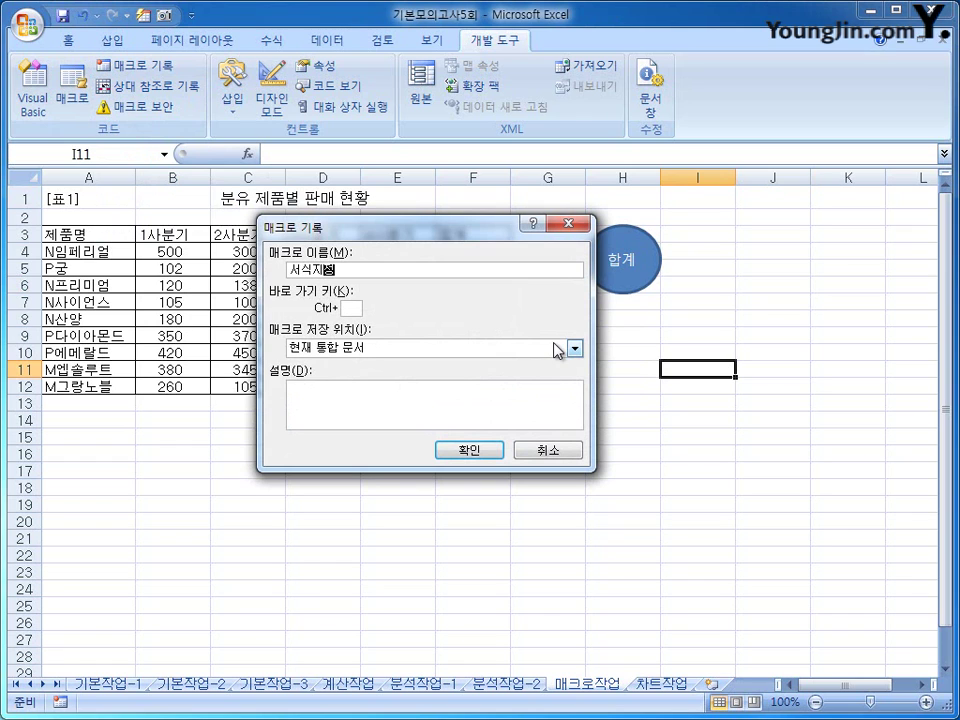
pyautogui.click(480, 455)
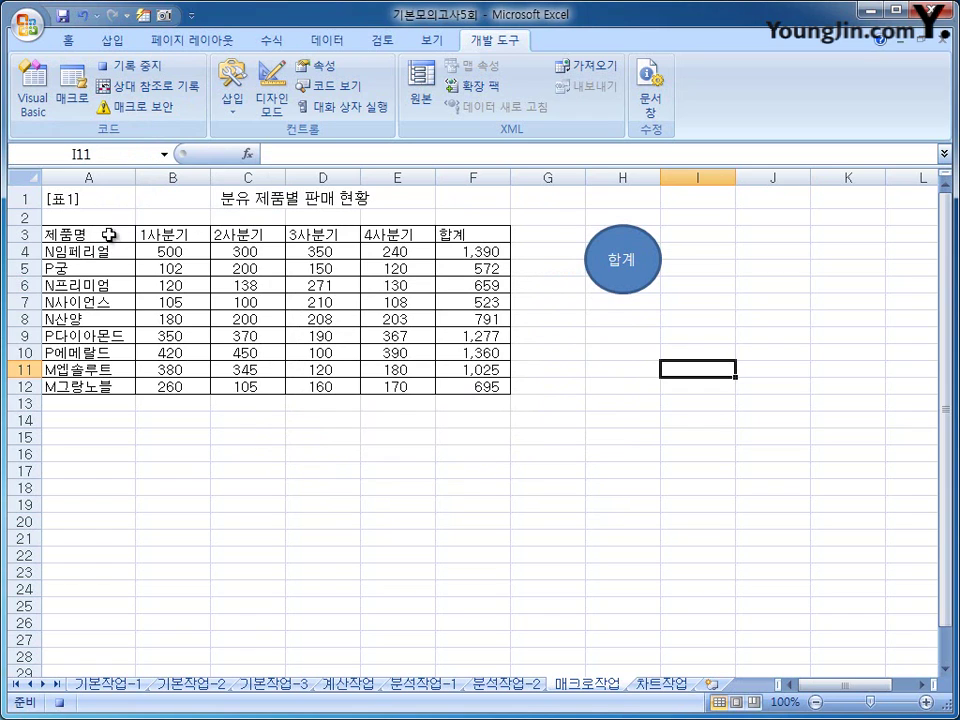
# Centre-align and bold the header cells A3:F3, and stop the macro recording
pyautogui.moveTo(109, 236); pyautogui.dragTo(470, 237)
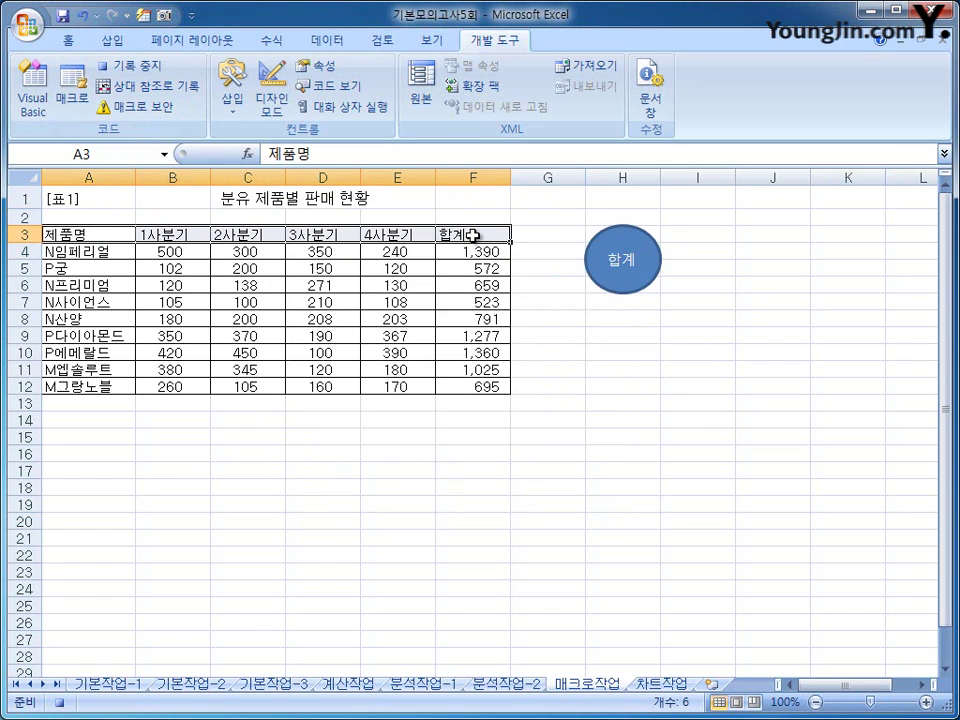
pyautogui.click(70, 41)
pyautogui.click(348, 102)
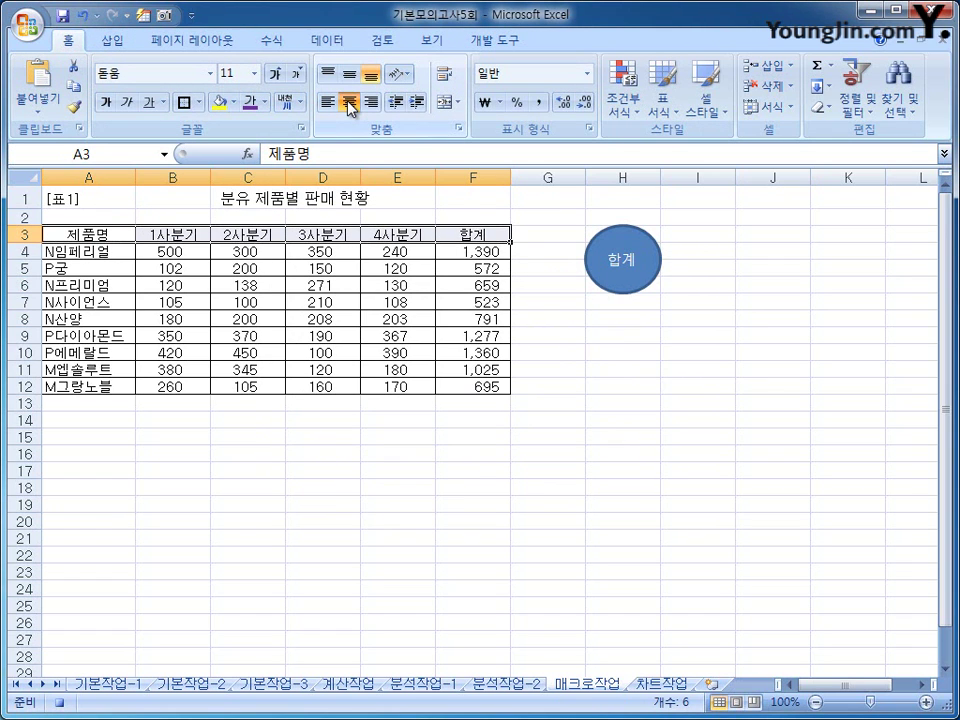
pyautogui.click(109, 104)
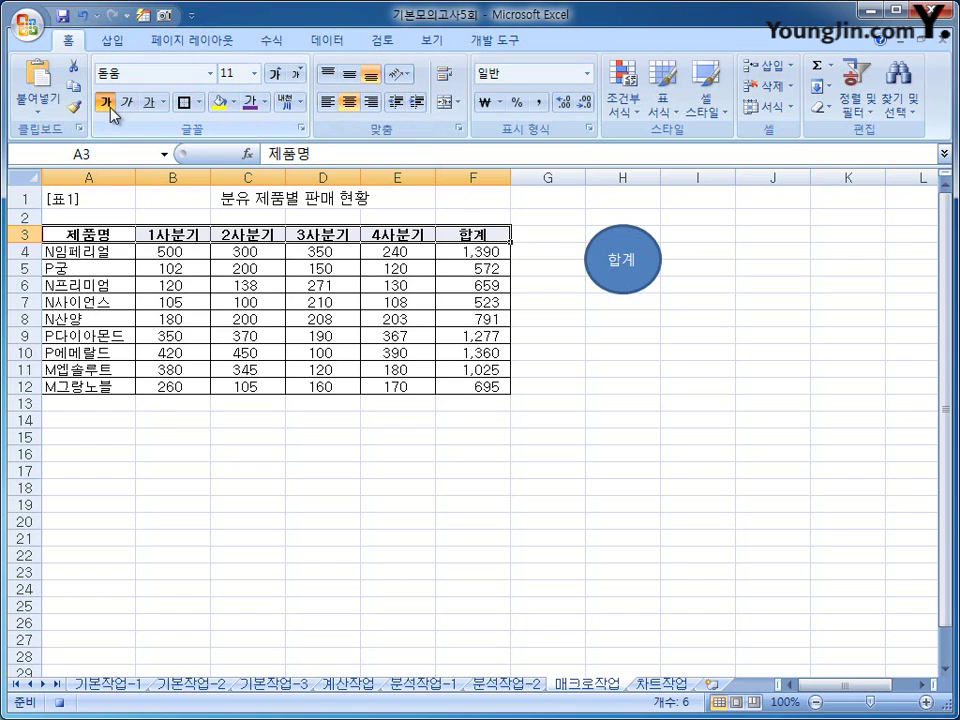
pyautogui.click(470, 238)
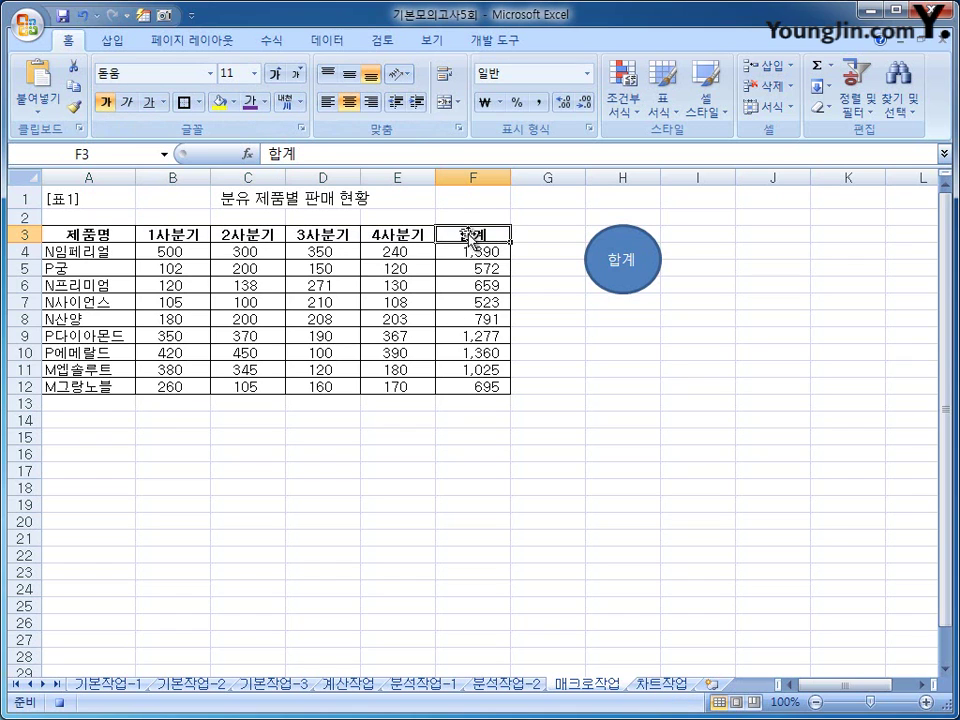
pyautogui.click(484, 41)
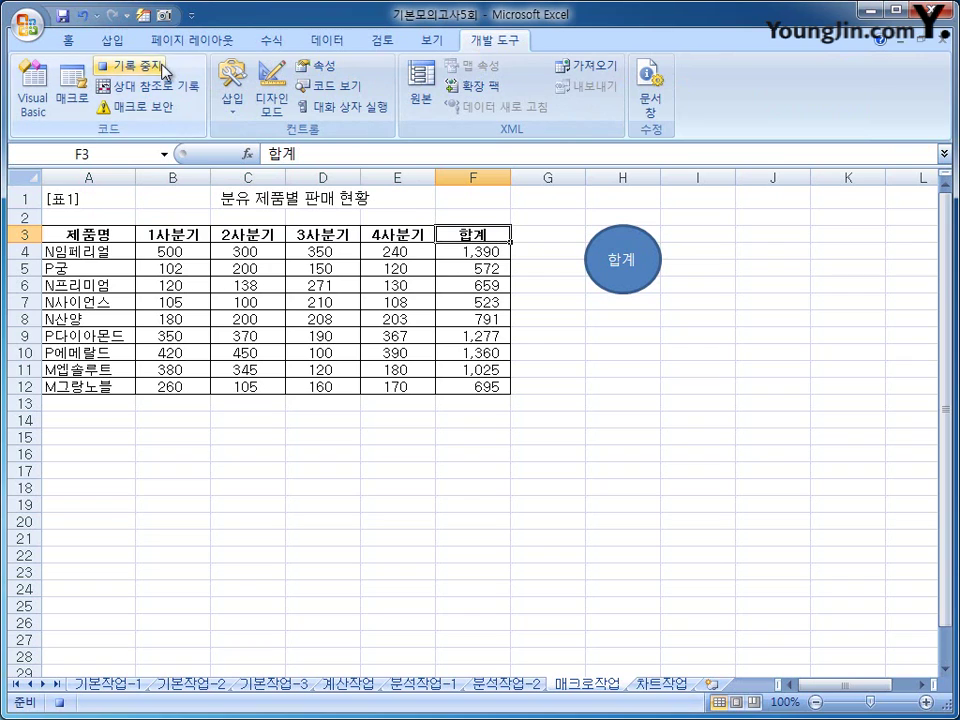
pyautogui.click(132, 65)
pyautogui.click(652, 467)
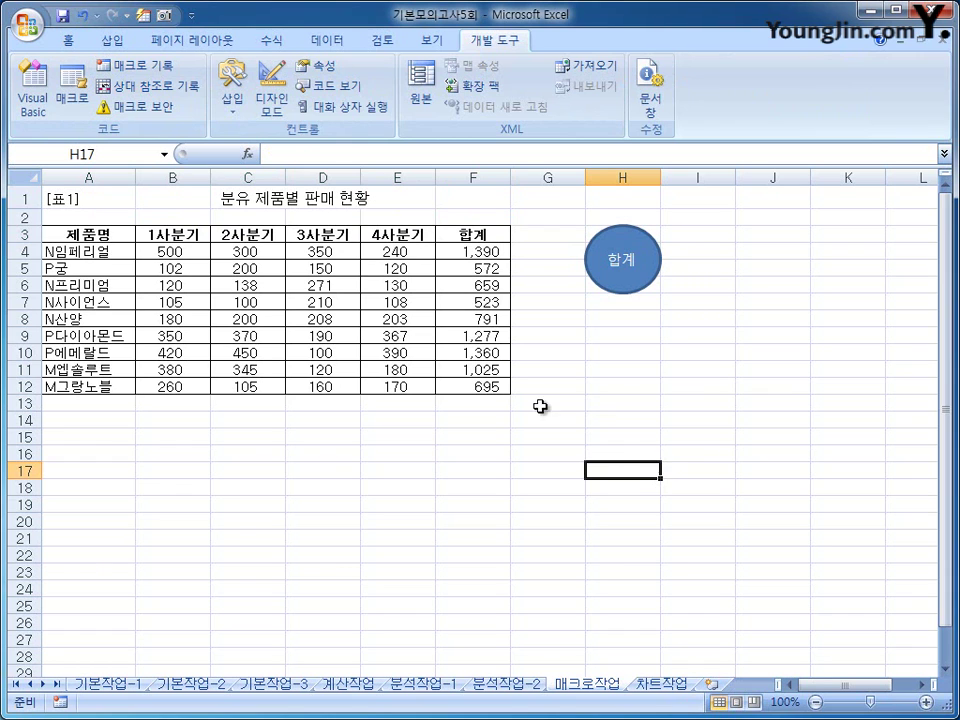
# Draw a cross shape about 1.91 cm high and 2.12 cm wide over cells H8:H11, and enter the text 서식 in it
pyautogui.click(113, 41)
pyautogui.click(205, 100)
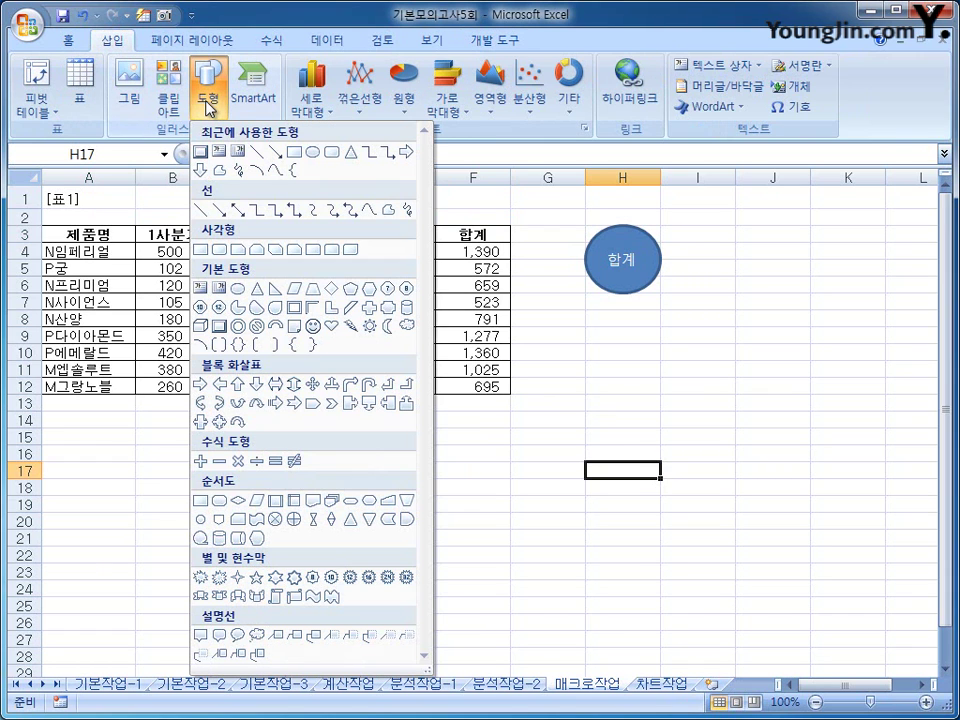
pyautogui.click(369, 310)
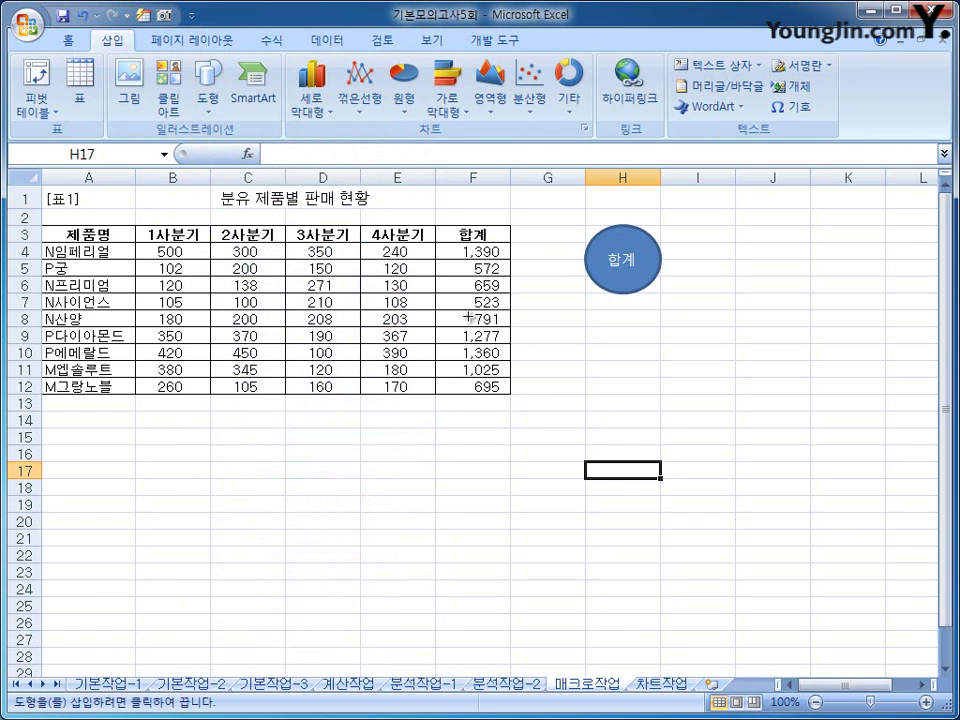
pyautogui.moveTo(585, 311); pyautogui.dragTo(645, 379)
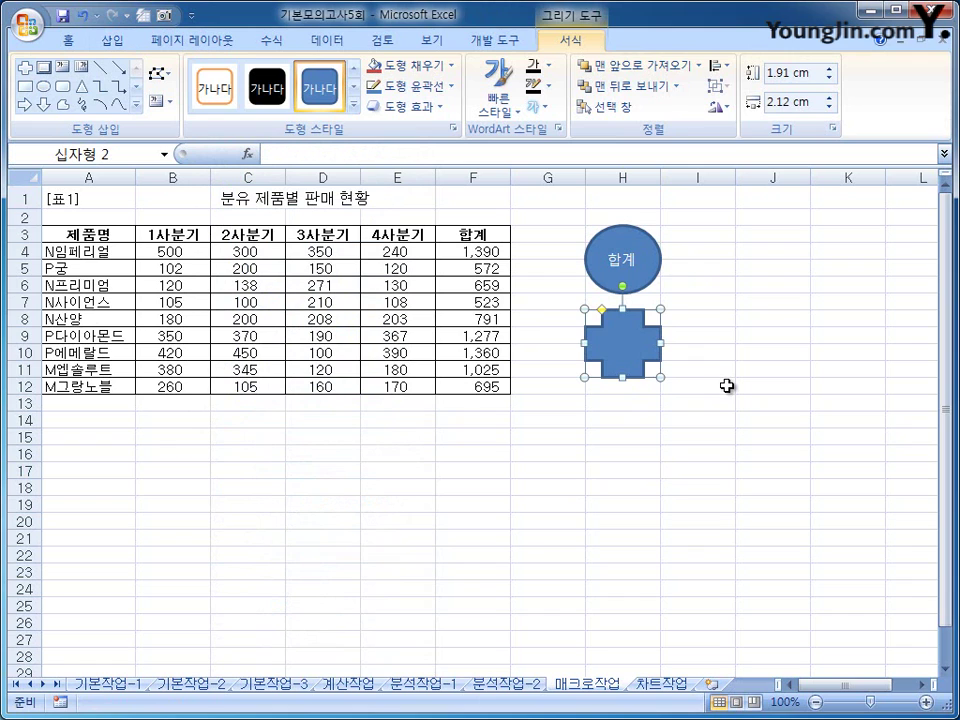
pyautogui.write('서식')
pyautogui.click(668, 352)
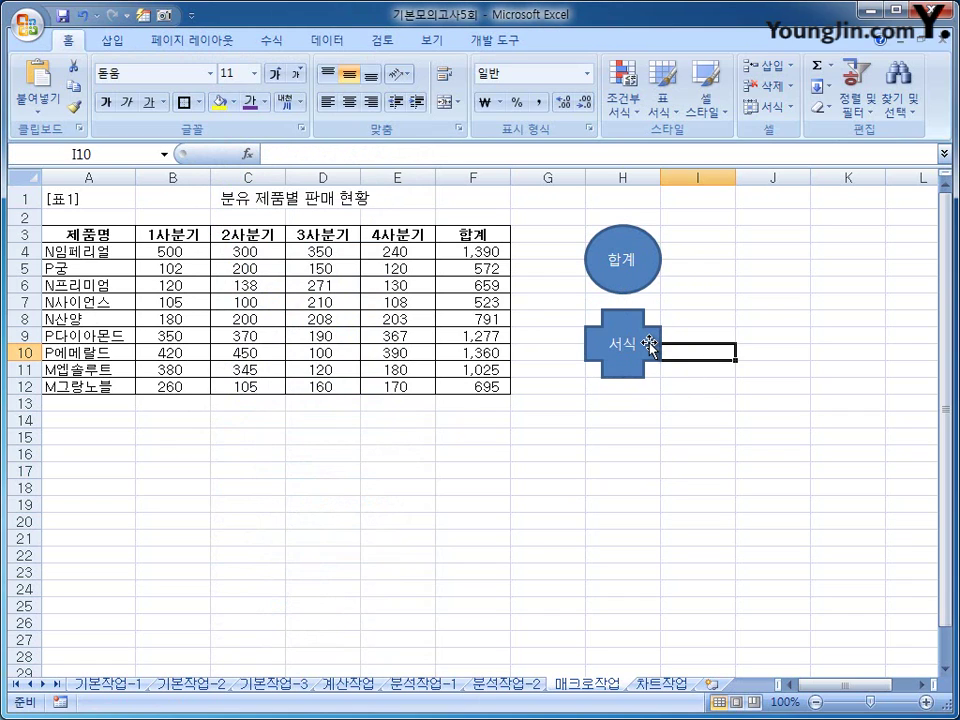
# Assign the 서식지정 macro to the 서식 cross shape over H8:H11
pyautogui.rightClick(652, 345)
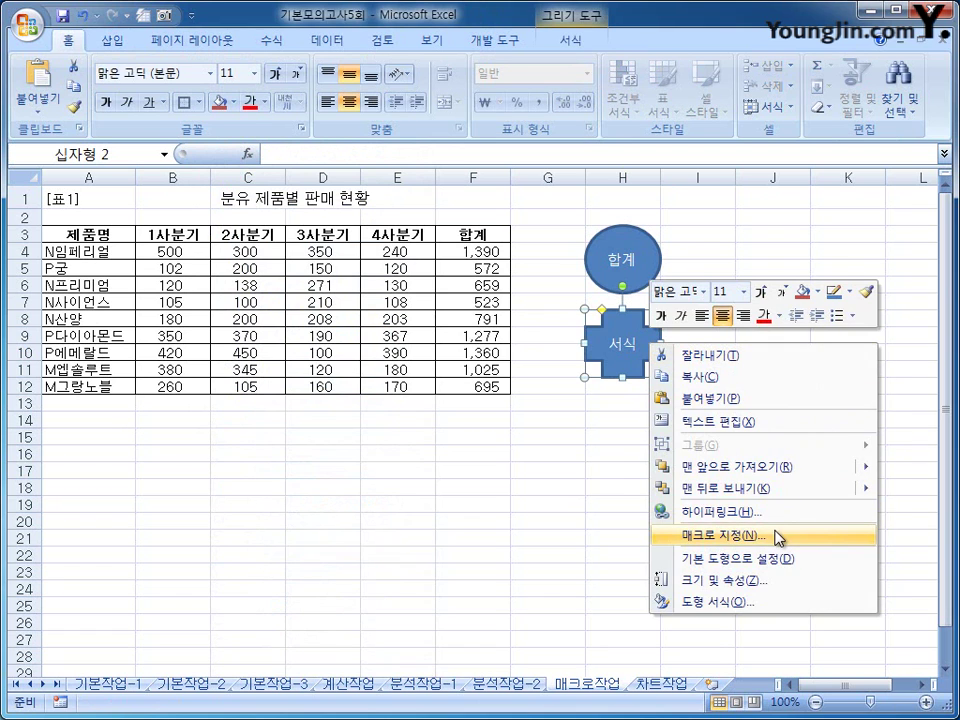
pyautogui.click(779, 537)
pyautogui.click(288, 256)
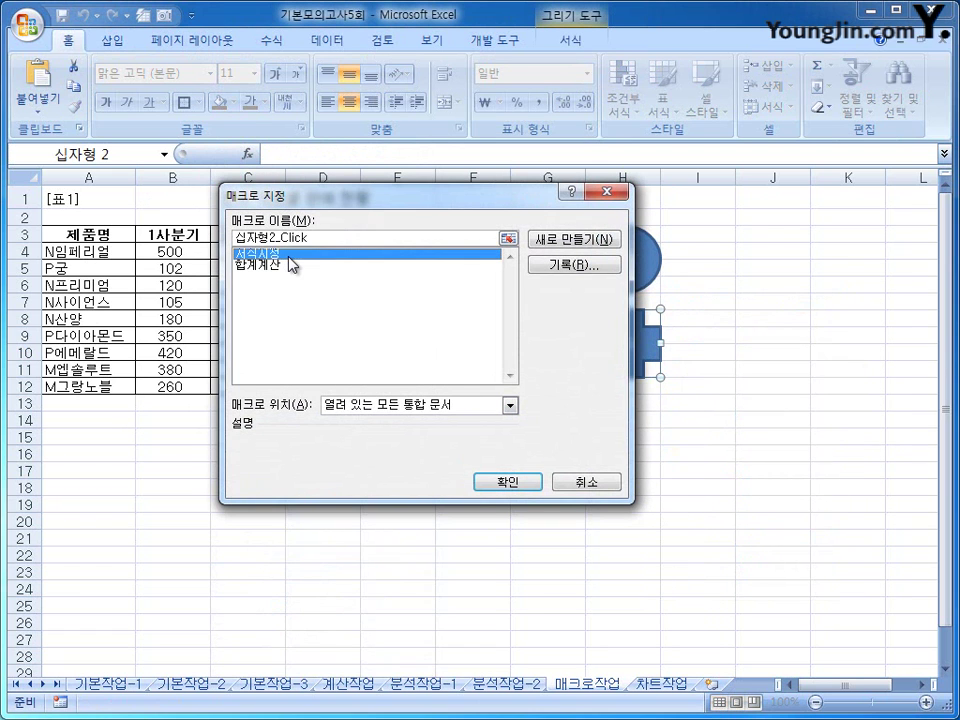
pyautogui.click(528, 486)
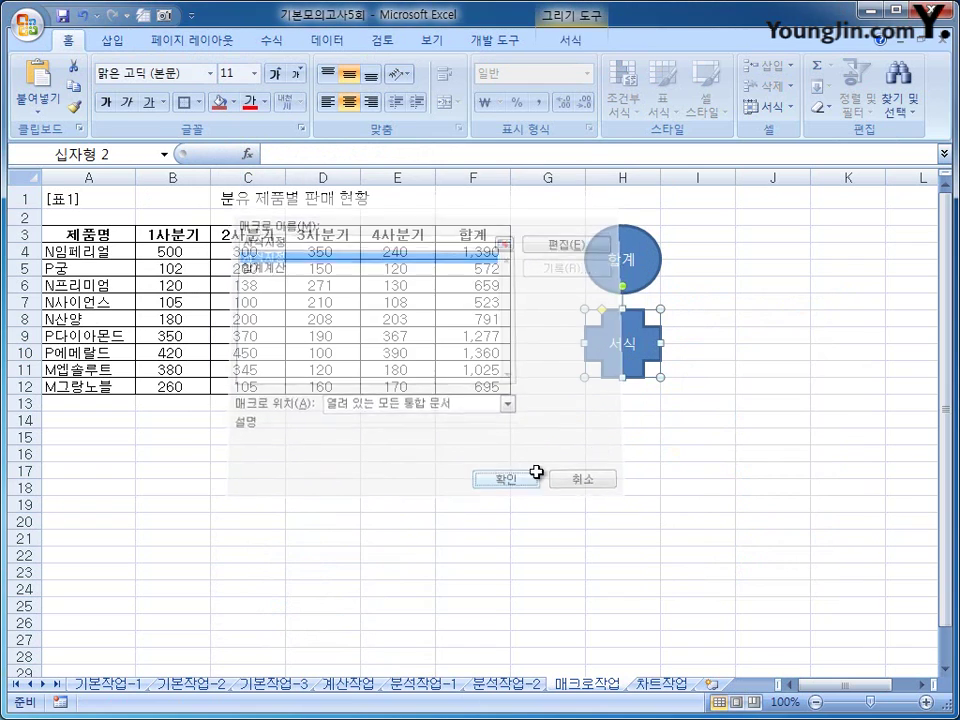
pyautogui.click(726, 420)
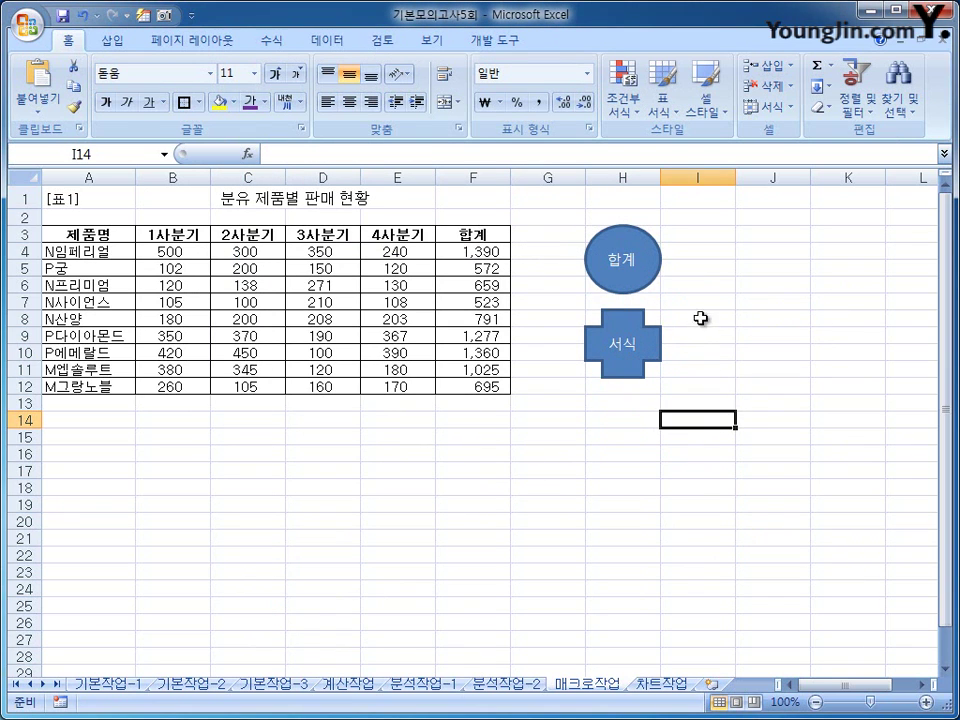
pyautogui.moveTo(701, 318); pyautogui.dragTo(698, 372)
pyautogui.click(790, 505)
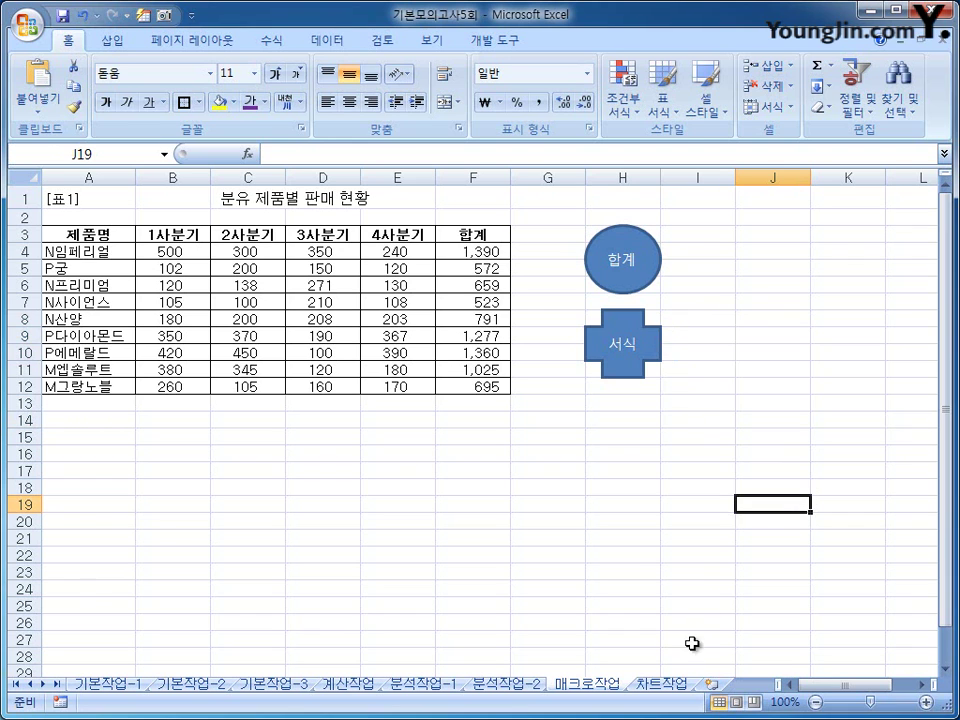
# On the 차트작업 sheet, copy the 1월-3월 data in B3:B10 and paste it into the chart as a new series
pyautogui.click(666, 683)
pyautogui.click(837, 343)
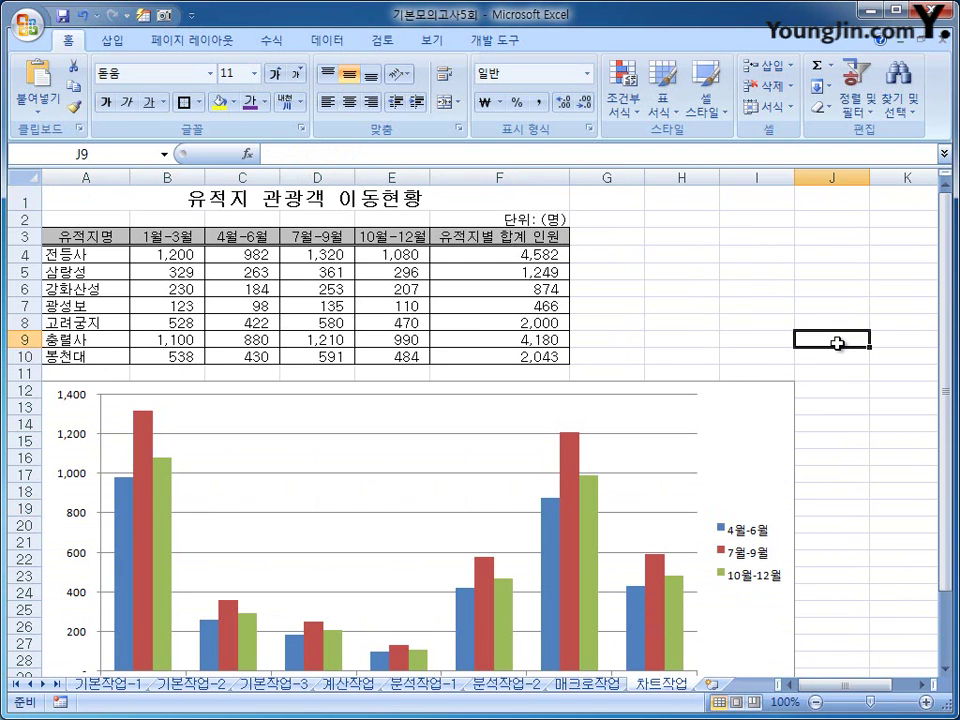
pyautogui.scroll(-2, 837, 343)
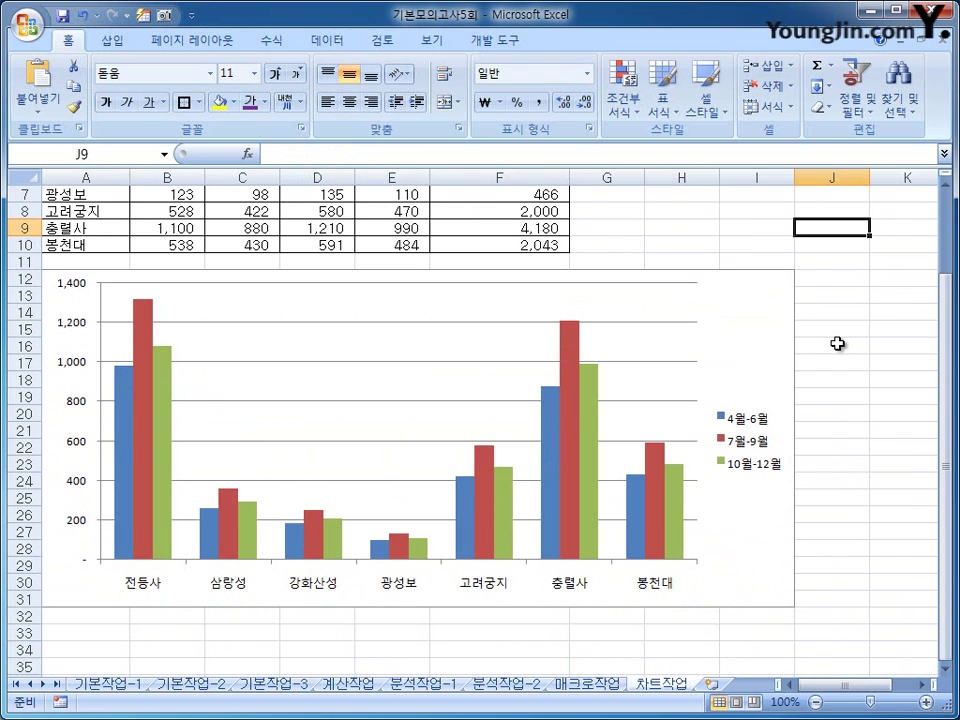
pyautogui.scroll(1, 785, 402)
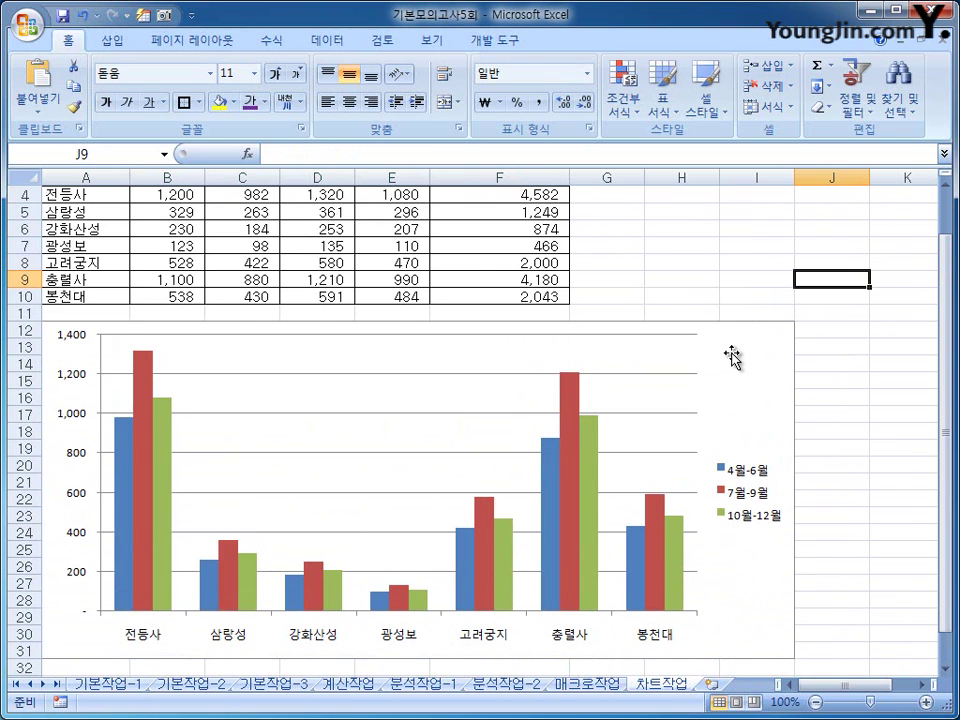
pyautogui.scroll(1, 731, 407)
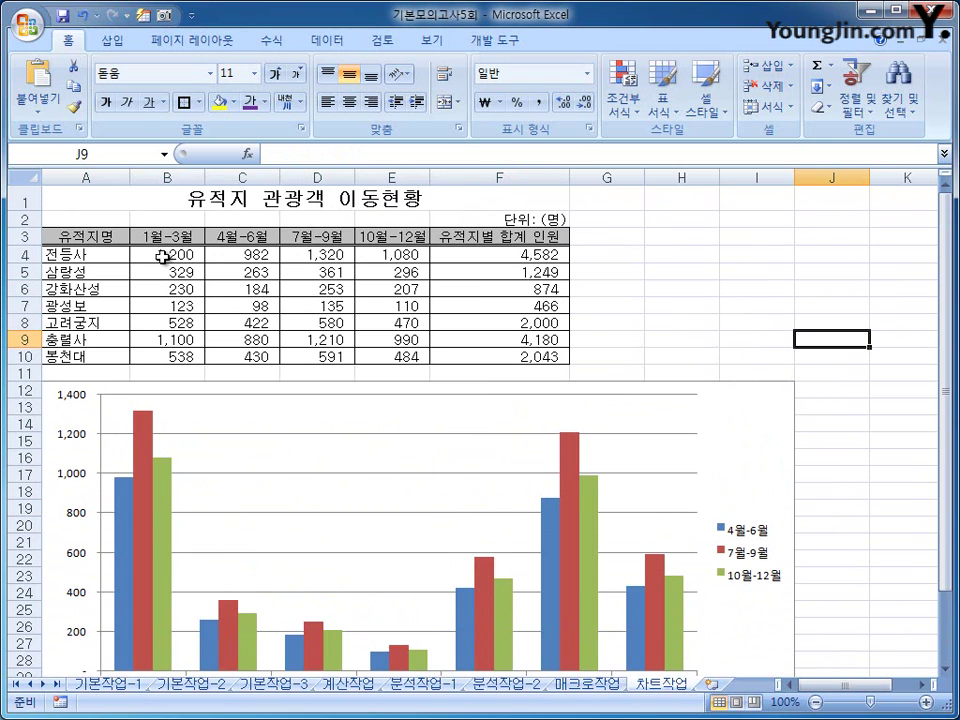
pyautogui.moveTo(160, 237); pyautogui.dragTo(162, 366)
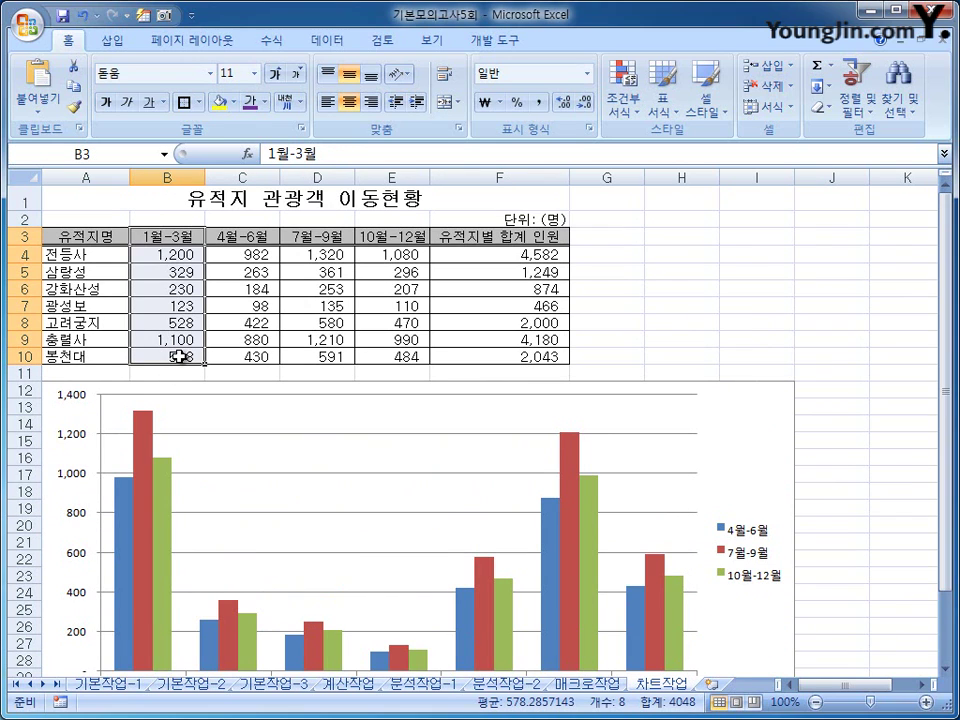
pyautogui.hotkey('ctrl', 'c')
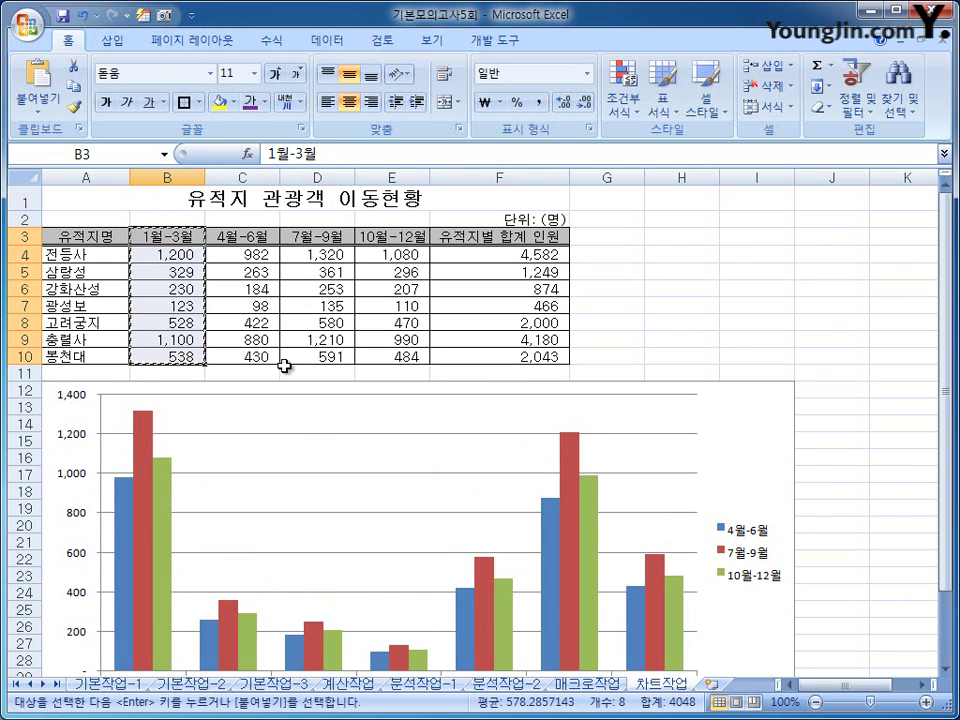
pyautogui.click(735, 414)
pyautogui.scroll(-1, 725, 457)
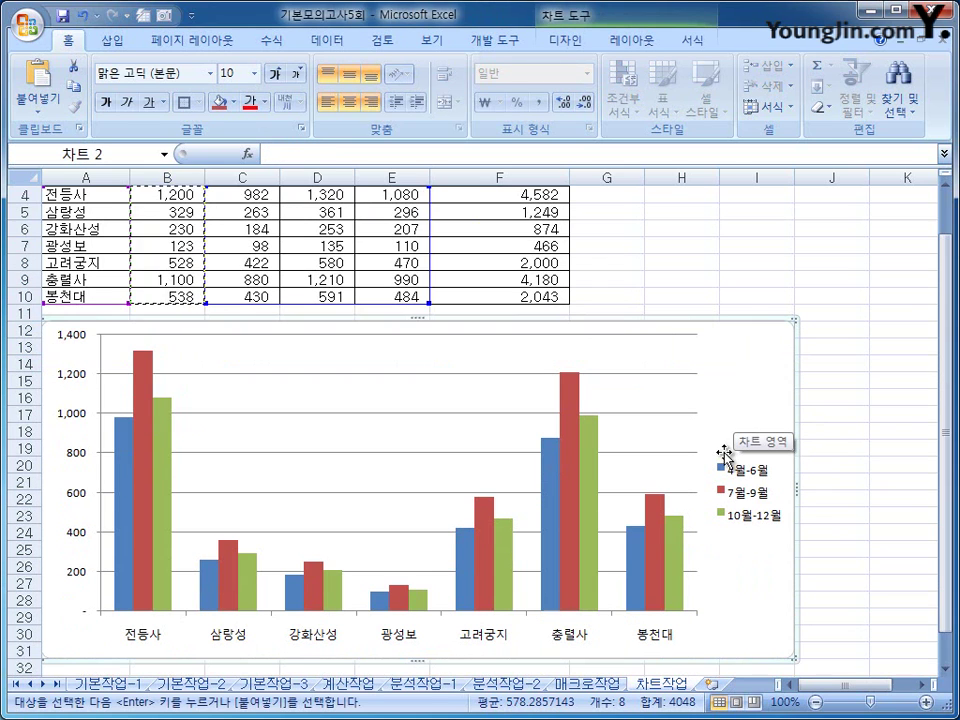
pyautogui.hotkey('ctrl', 'v')
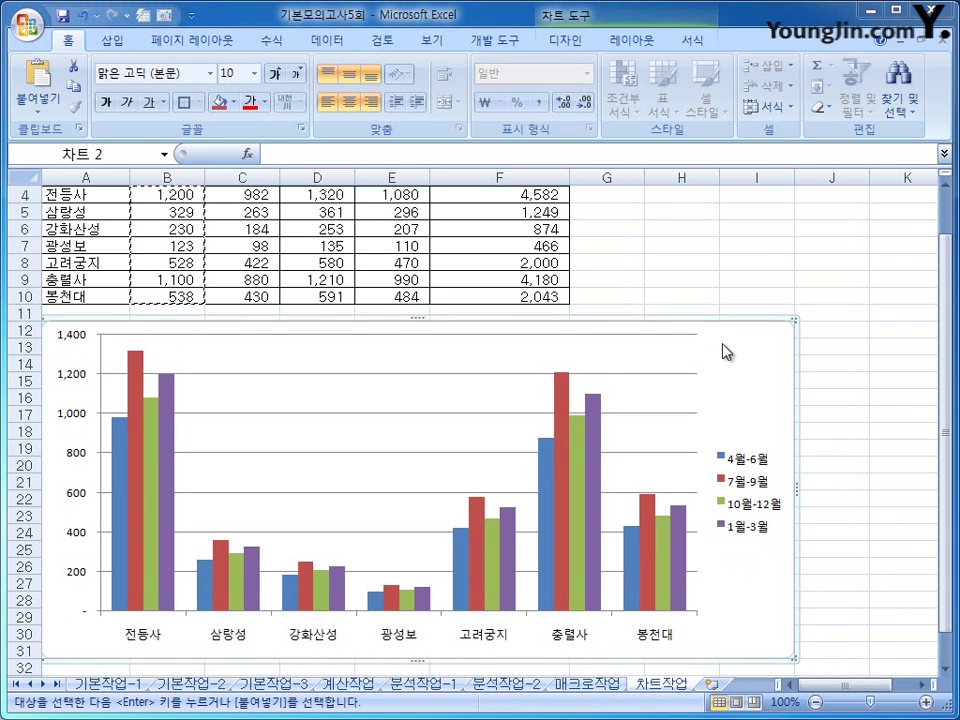
# Reorder the chart's data series so that 1월-3월 comes first, before 4월-6월
pyautogui.rightClick(724, 343)
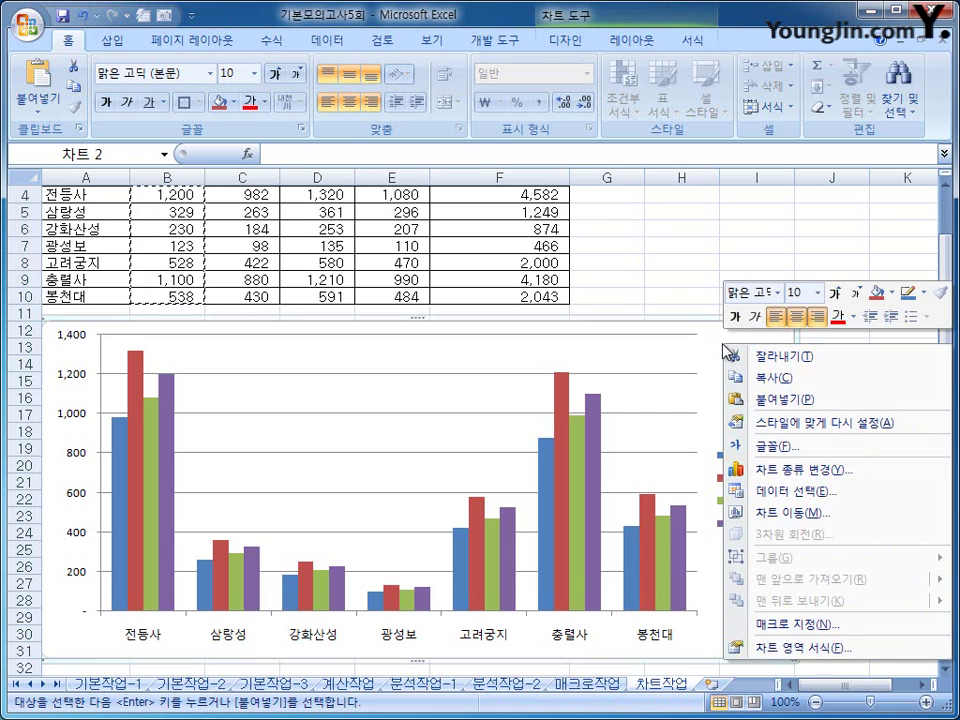
pyautogui.click(784, 491)
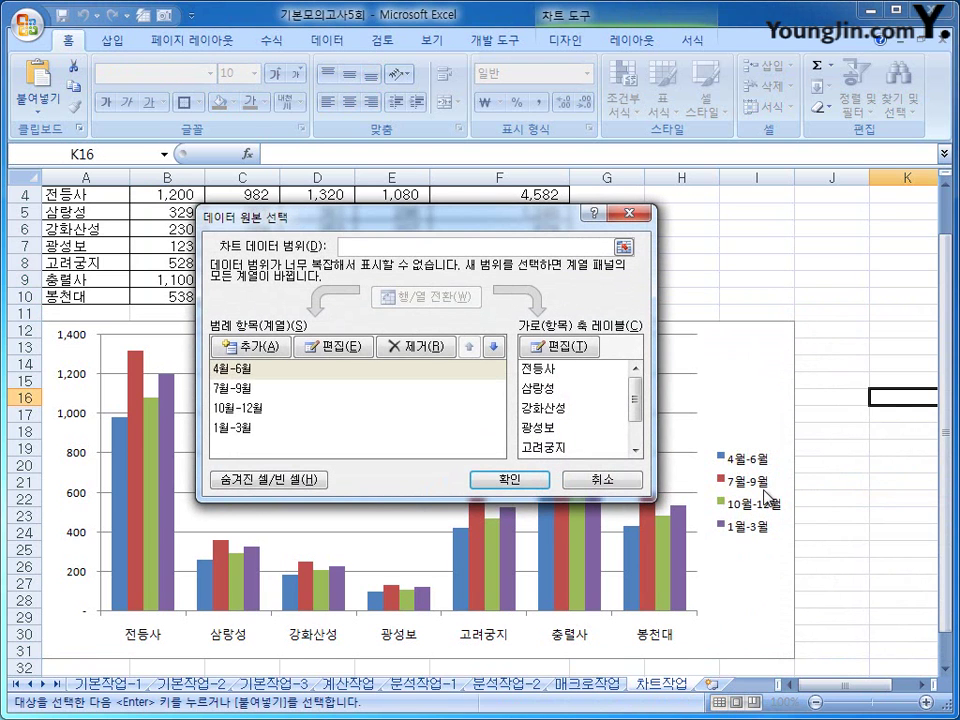
pyautogui.click(250, 438)
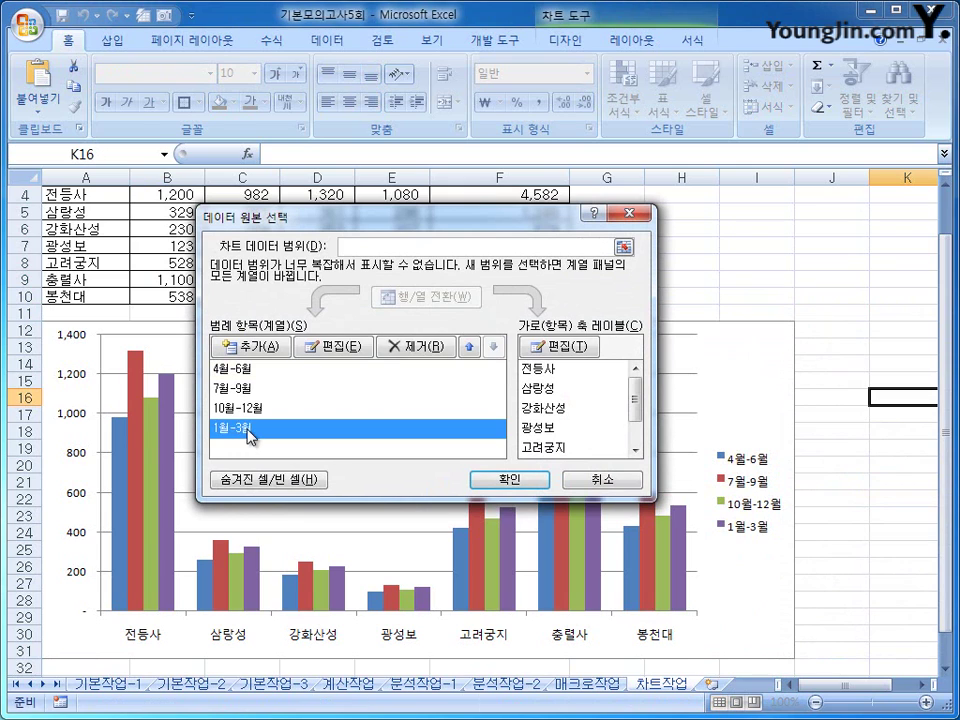
pyautogui.click(468, 348)
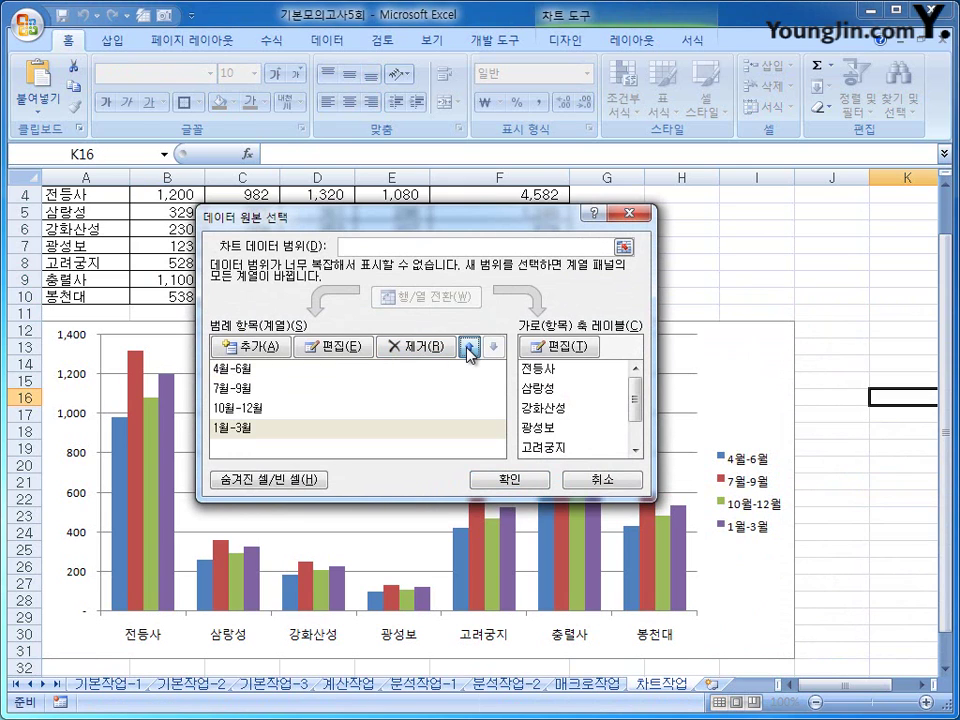
pyautogui.click(468, 348)
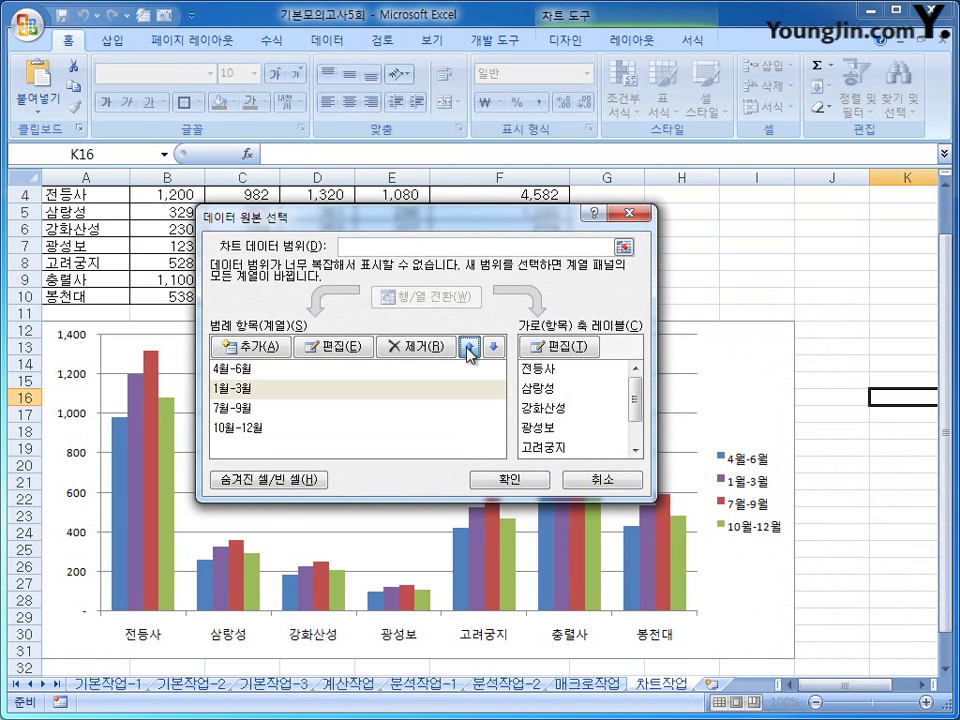
pyautogui.click(468, 348)
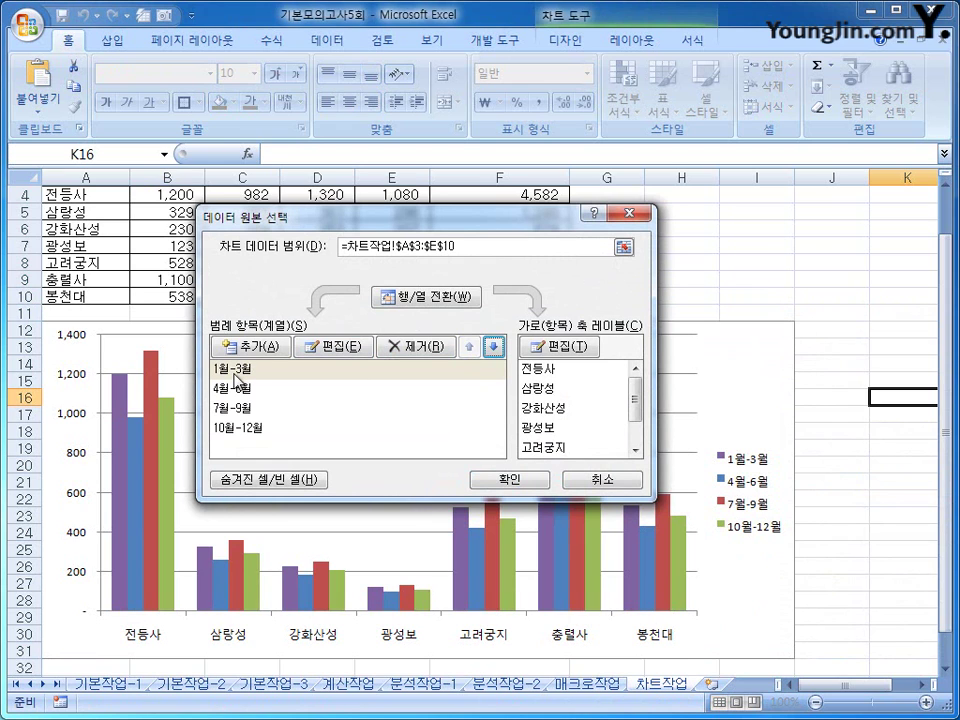
pyautogui.click(477, 480)
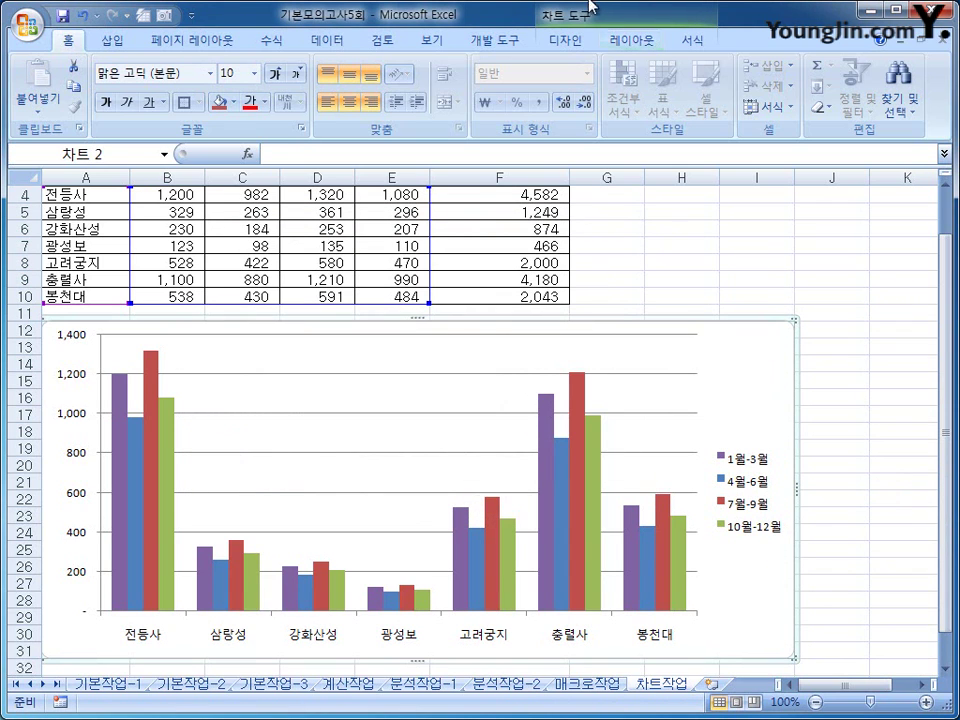
# Add a title above the chart reading 분기별 유적지 관광객 이동현황
pyautogui.click(628, 40)
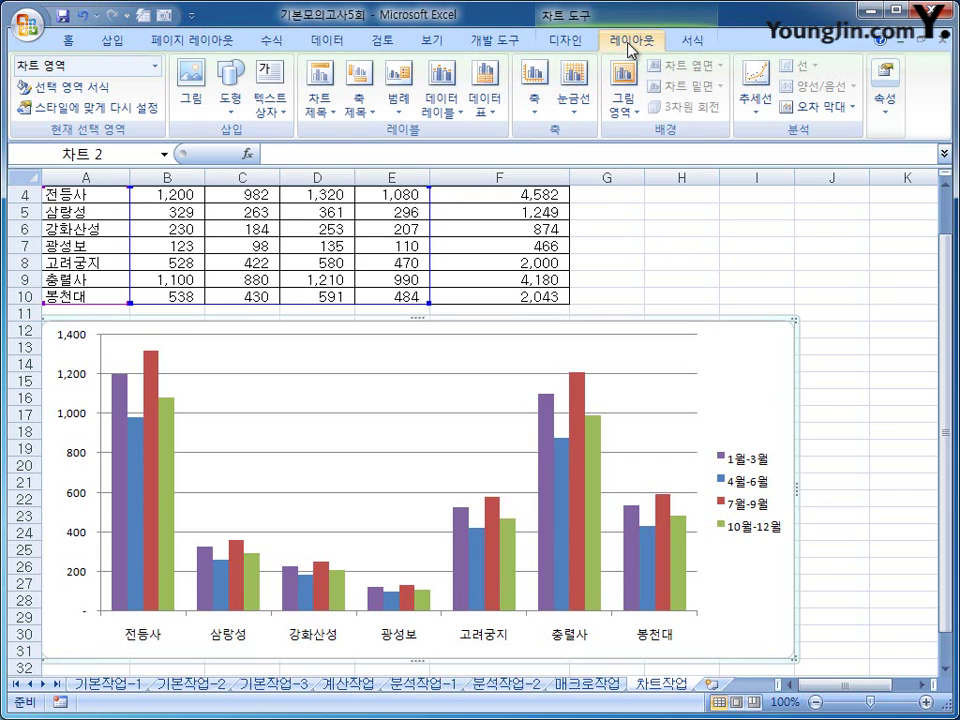
pyautogui.click(324, 110)
pyautogui.click(356, 245)
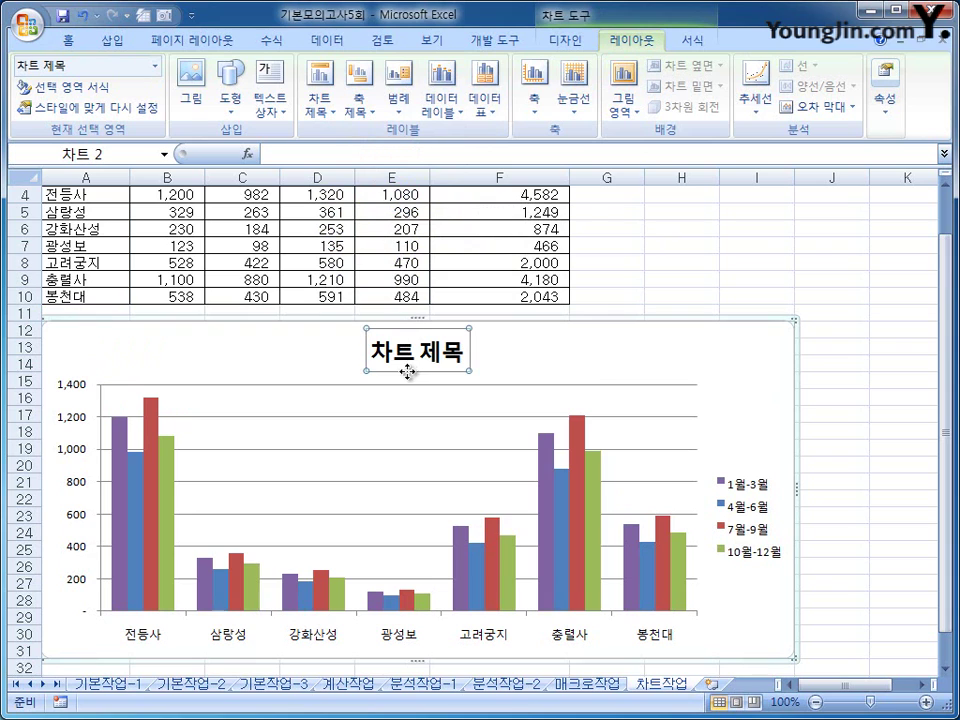
pyautogui.moveTo(372, 352); pyautogui.dragTo(463, 365)
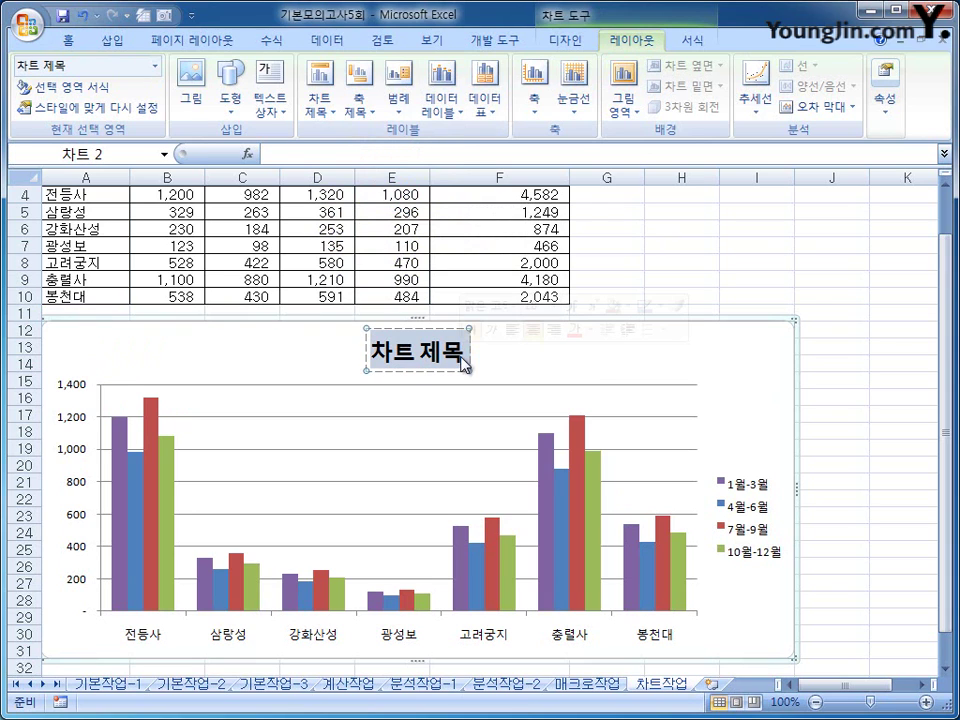
pyautogui.write('분기별')
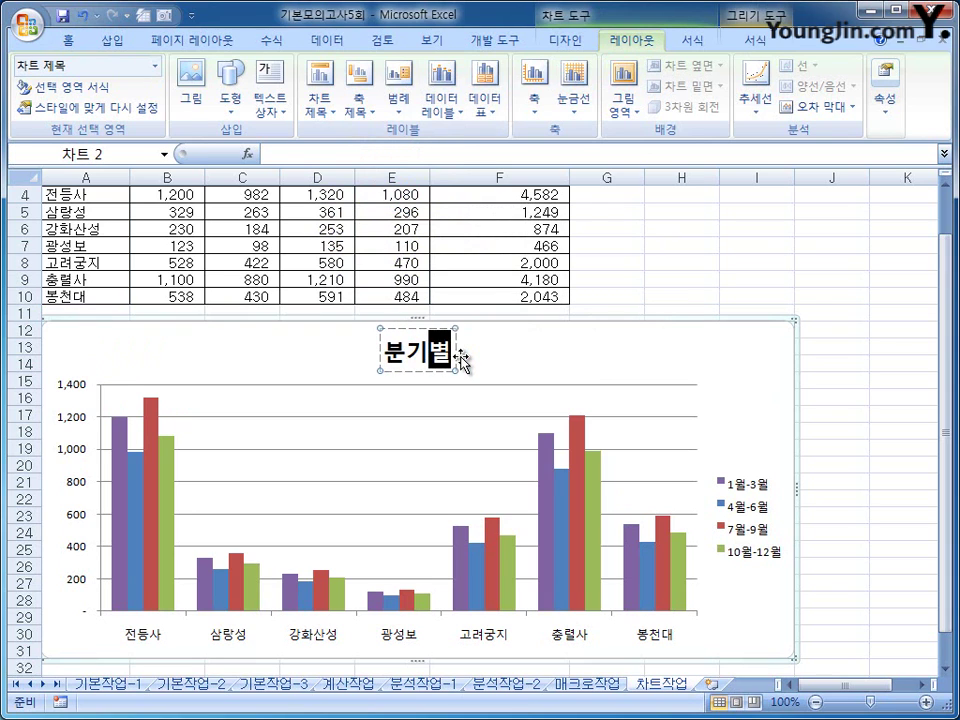
pyautogui.write(' 유적지')
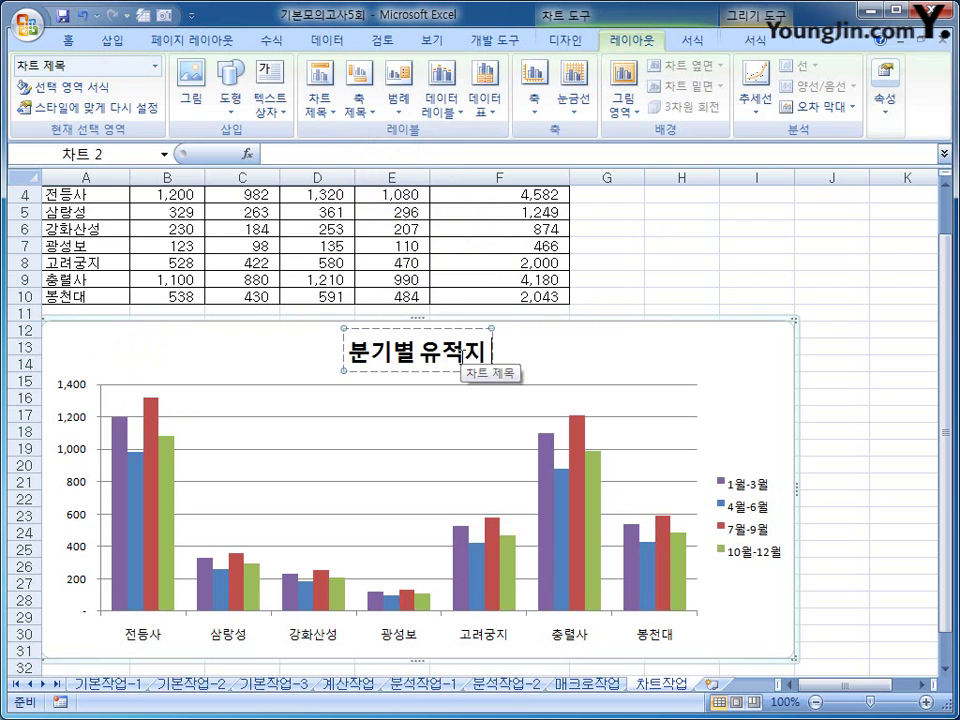
pyautogui.write(' 관ㄱ광객')
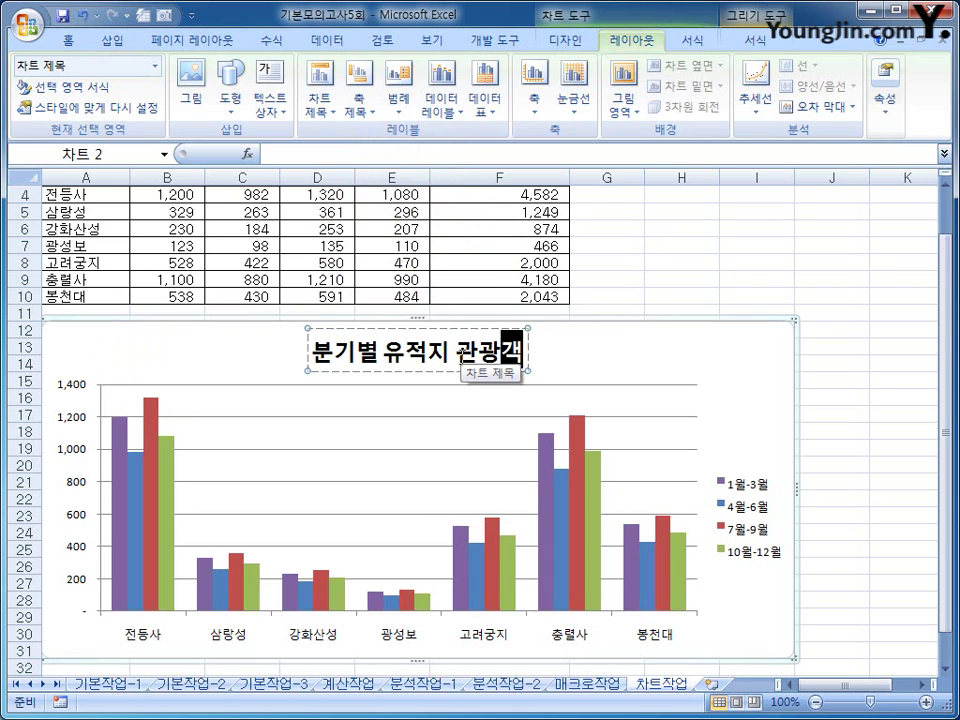
pyautogui.write(' 이동현황')
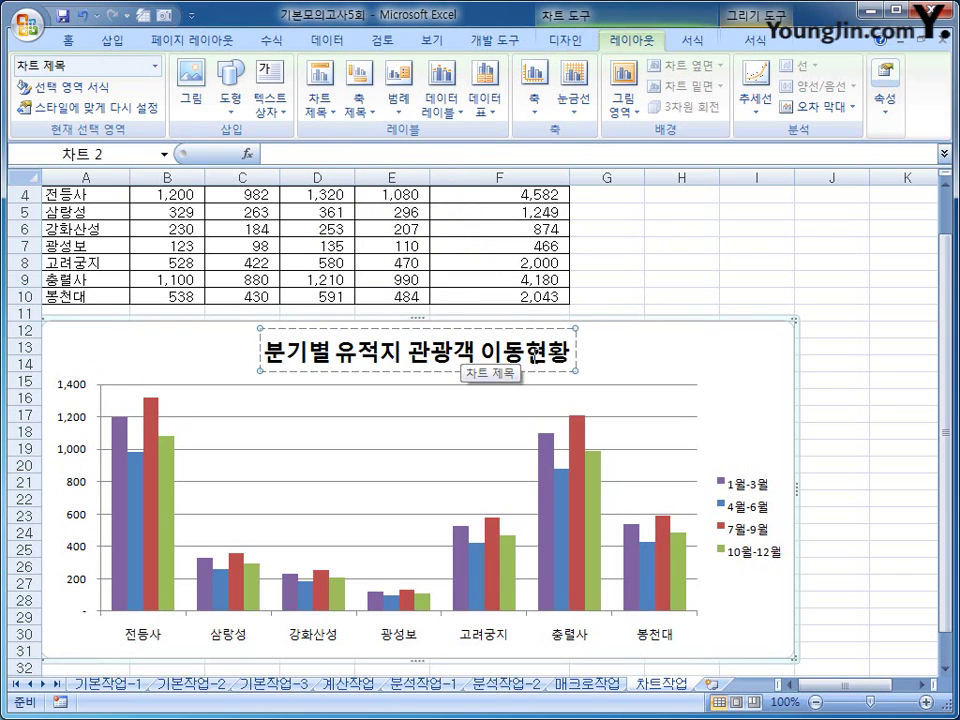
pyautogui.click(632, 347)
# Set the chart title's font to 굴림 and its size to 14
pyautogui.rightClick(559, 351)
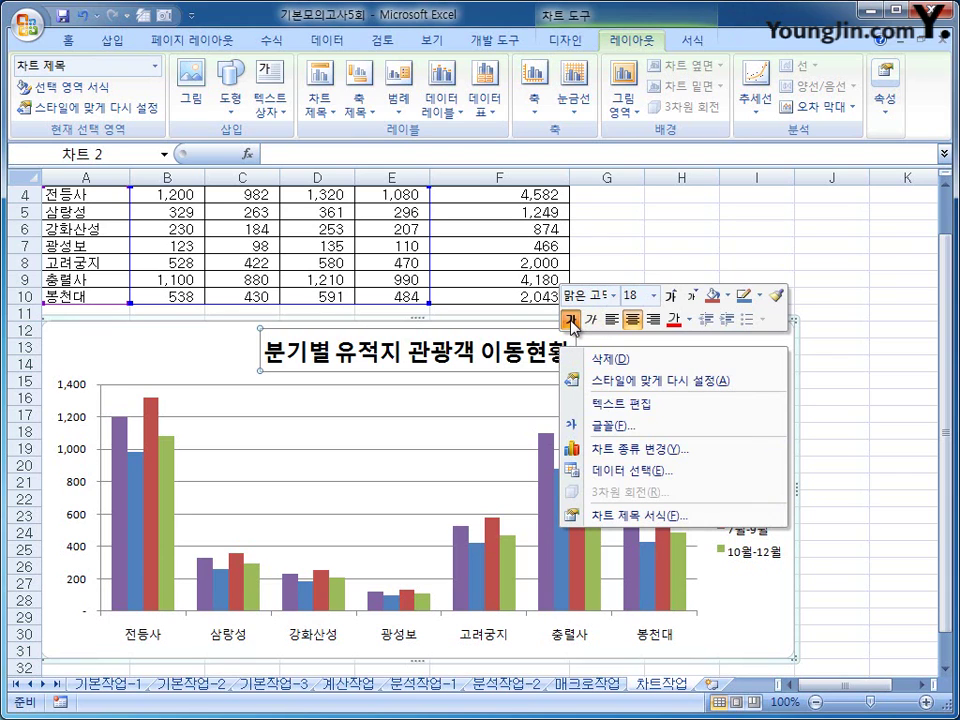
pyautogui.click(614, 296)
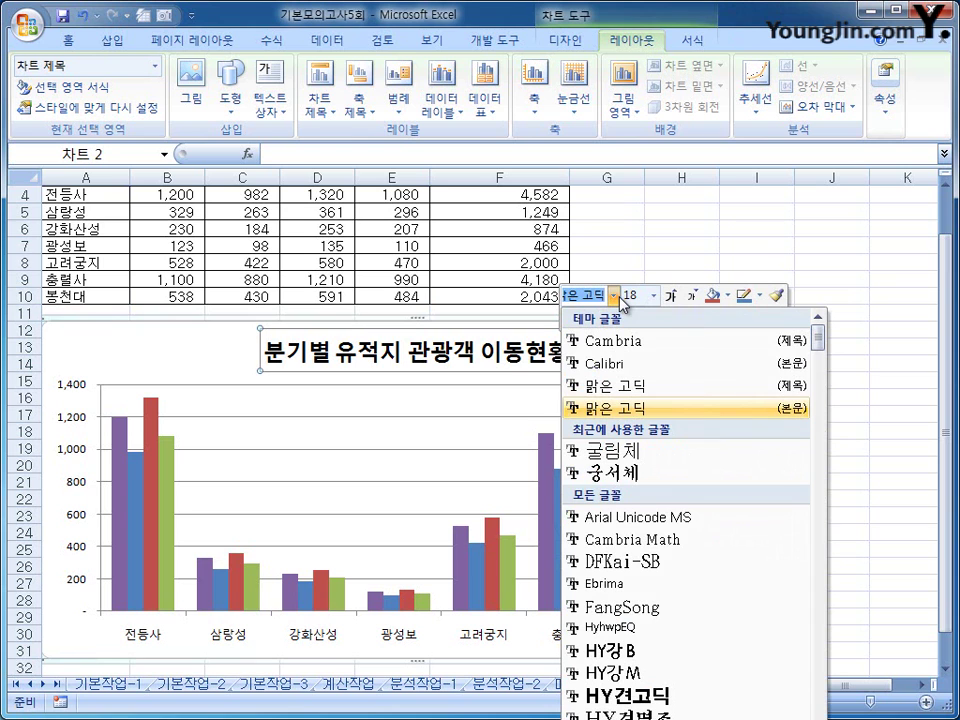
pyautogui.moveTo(819, 338); pyautogui.dragTo(818, 444)
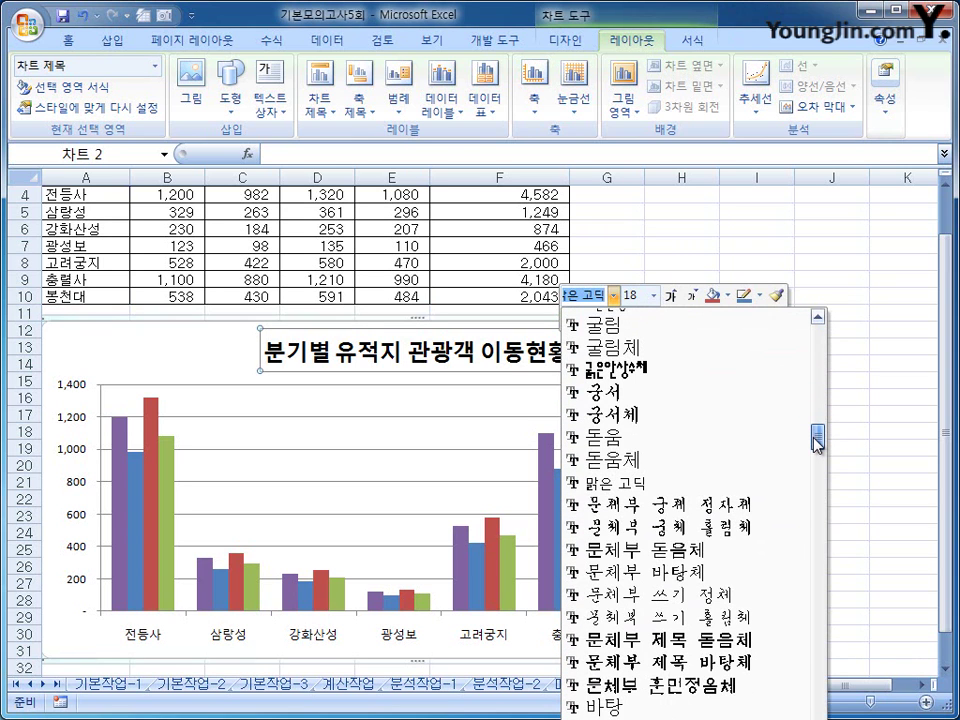
pyautogui.click(602, 325)
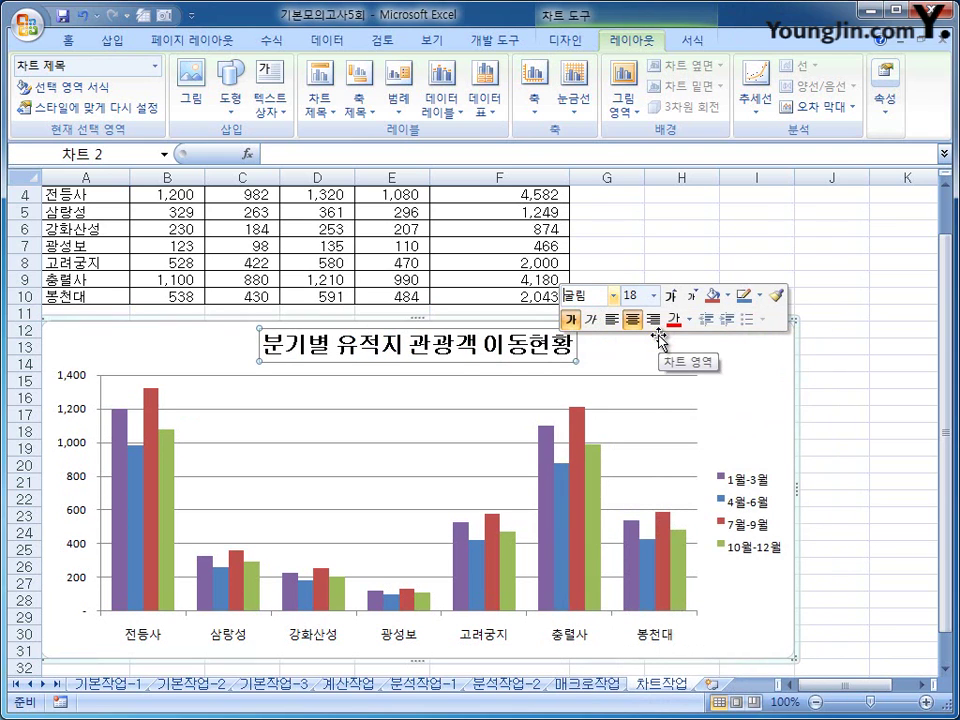
pyautogui.click(654, 296)
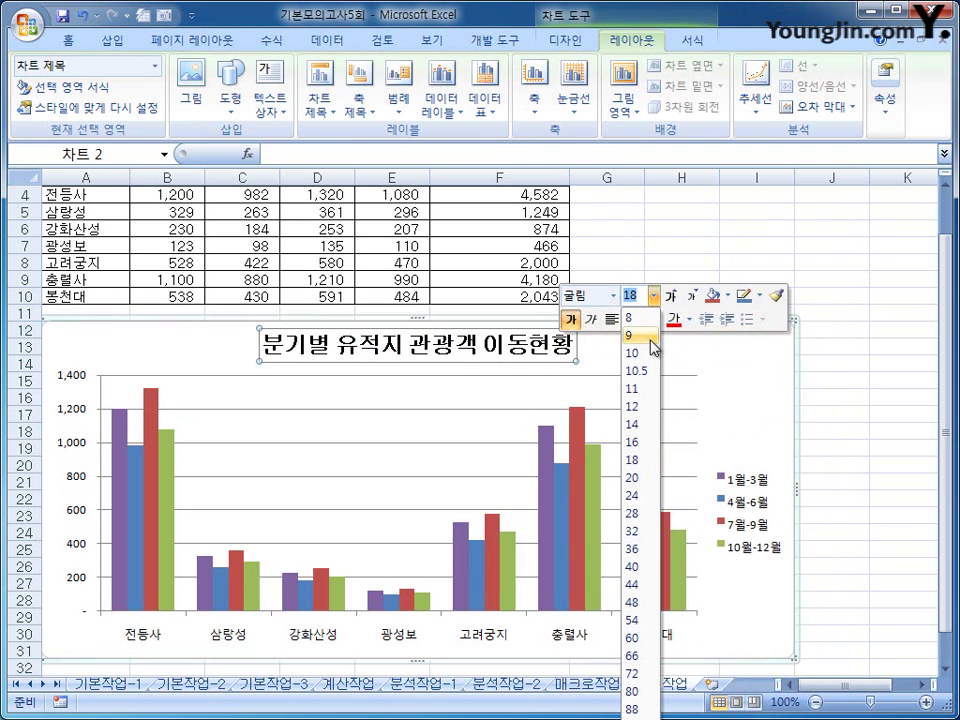
pyautogui.click(645, 426)
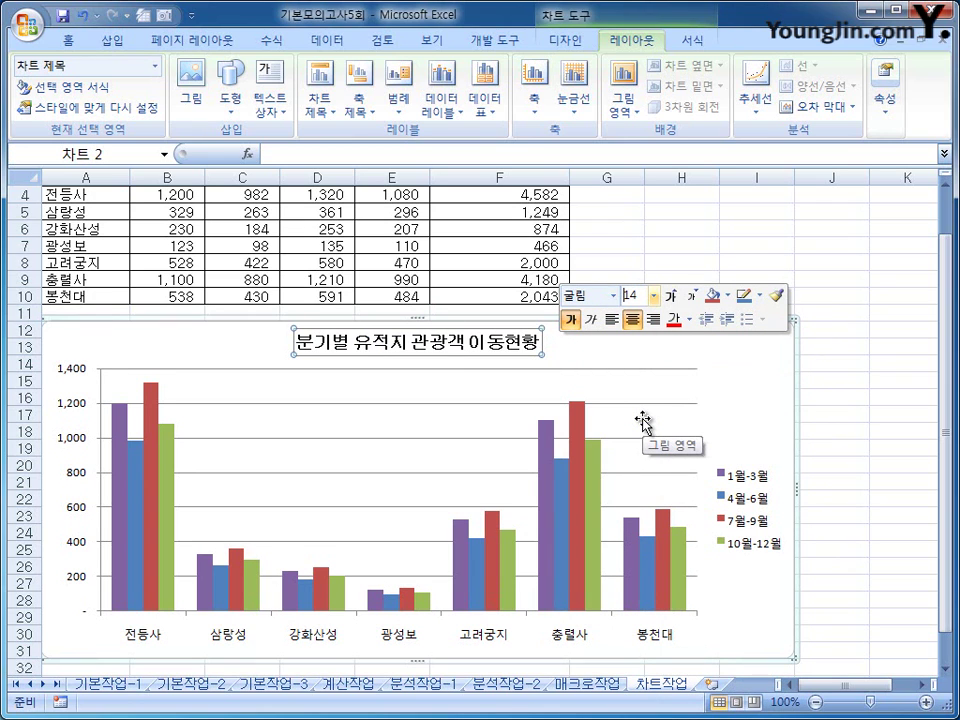
pyautogui.click(739, 381)
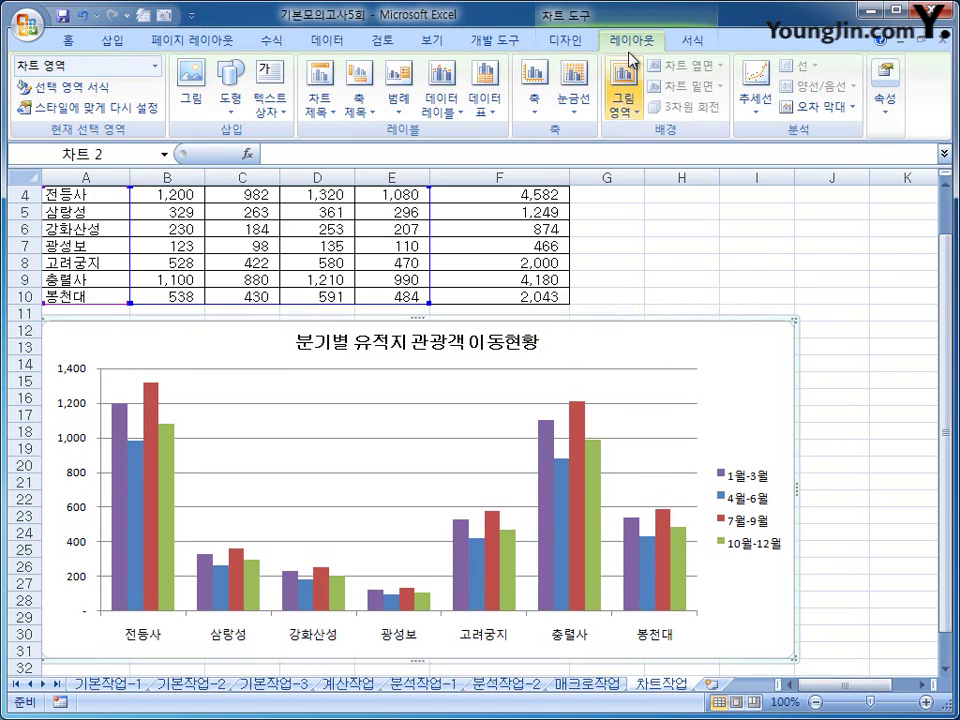
# Add a primary vertical axis title in the 세로 제목 style with the text 단위 : (원)
pyautogui.click(362, 108)
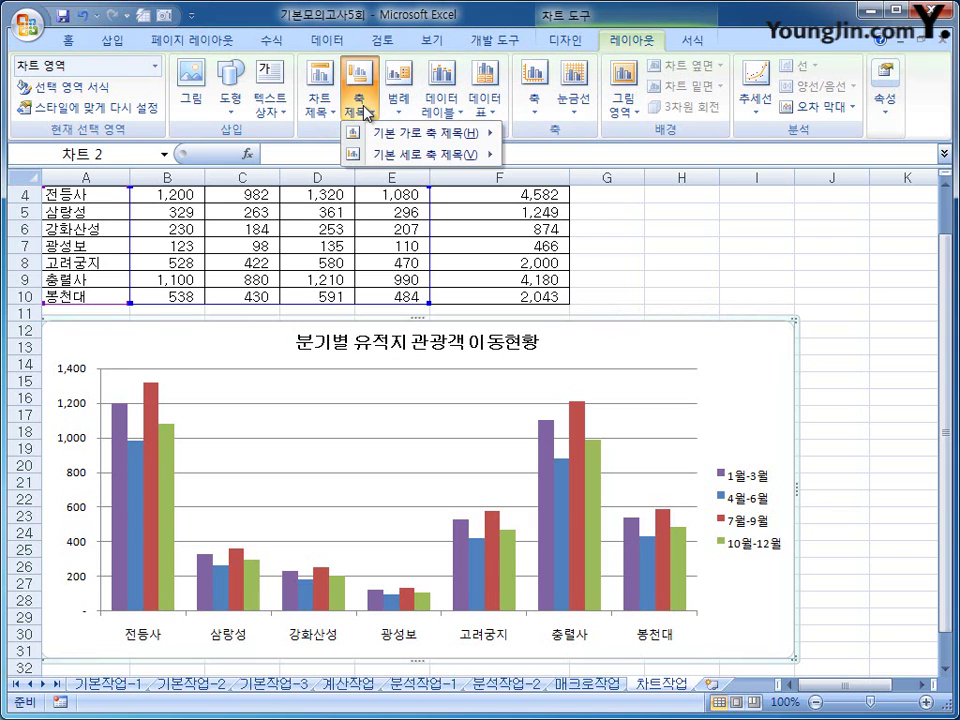
pyautogui.moveTo(391, 158)
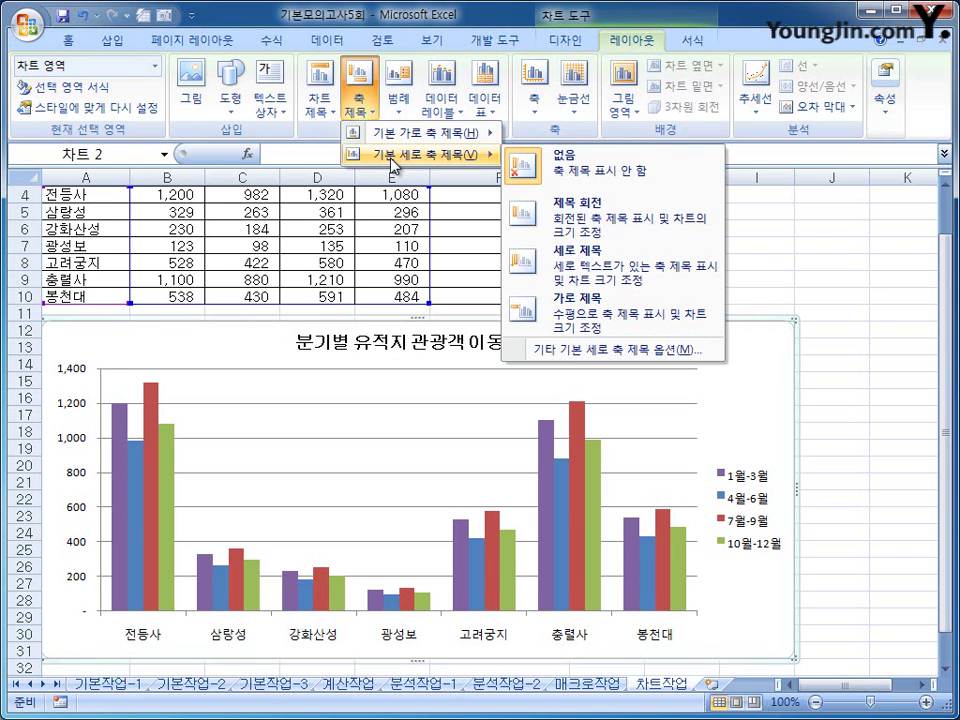
pyautogui.click(597, 278)
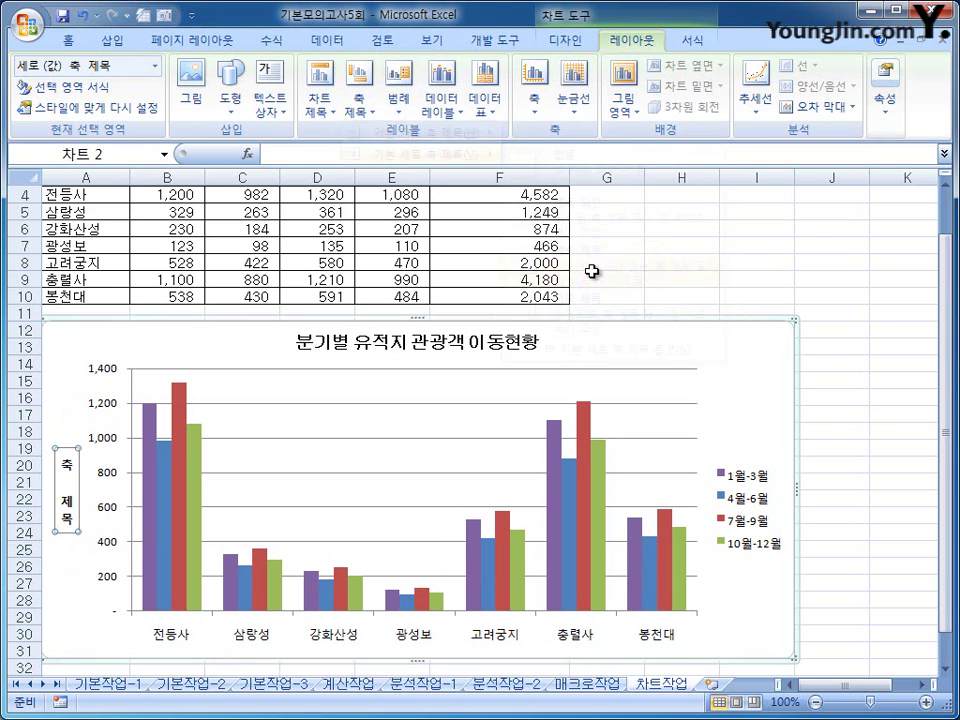
pyautogui.moveTo(67, 480); pyautogui.dragTo(68, 535)
pyautogui.write('ㄷ')
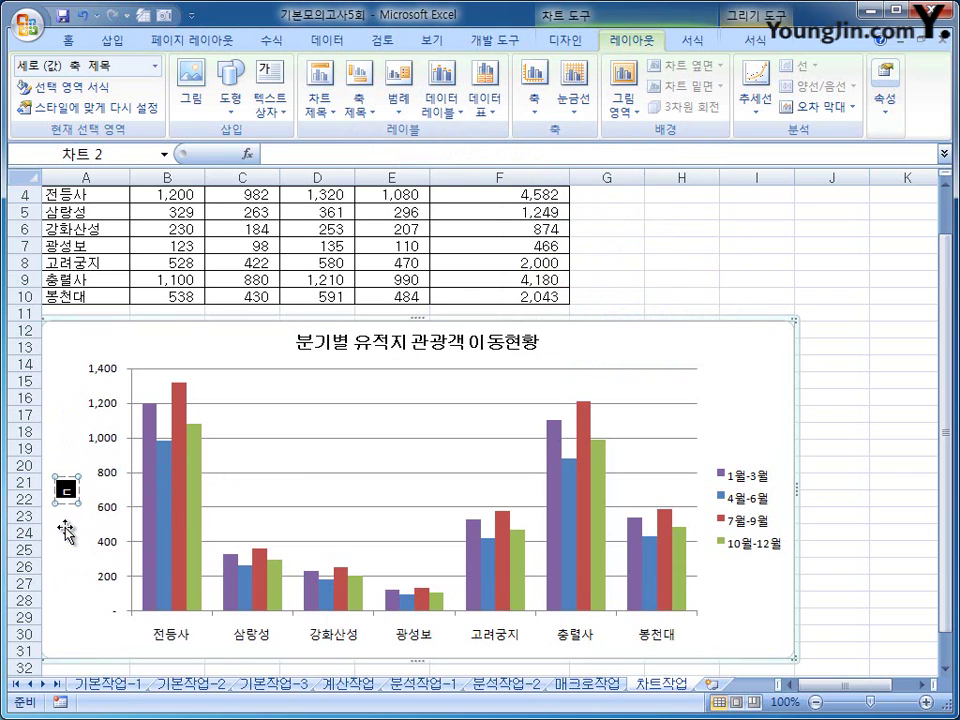
pyautogui.write('위:')
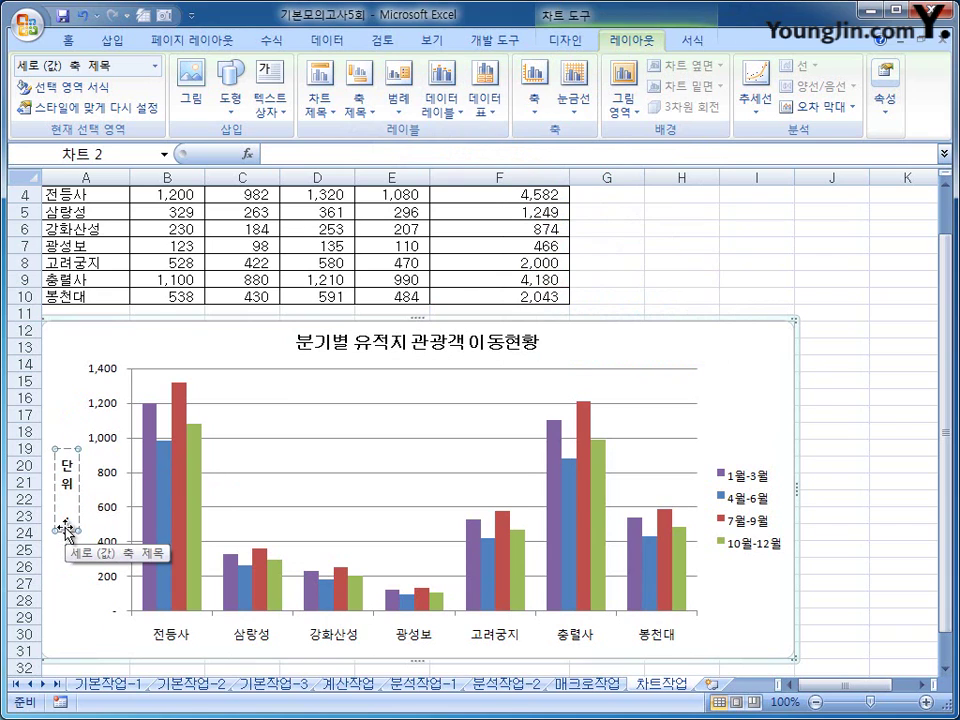
pyautogui.write('우')
pyautogui.write('원')
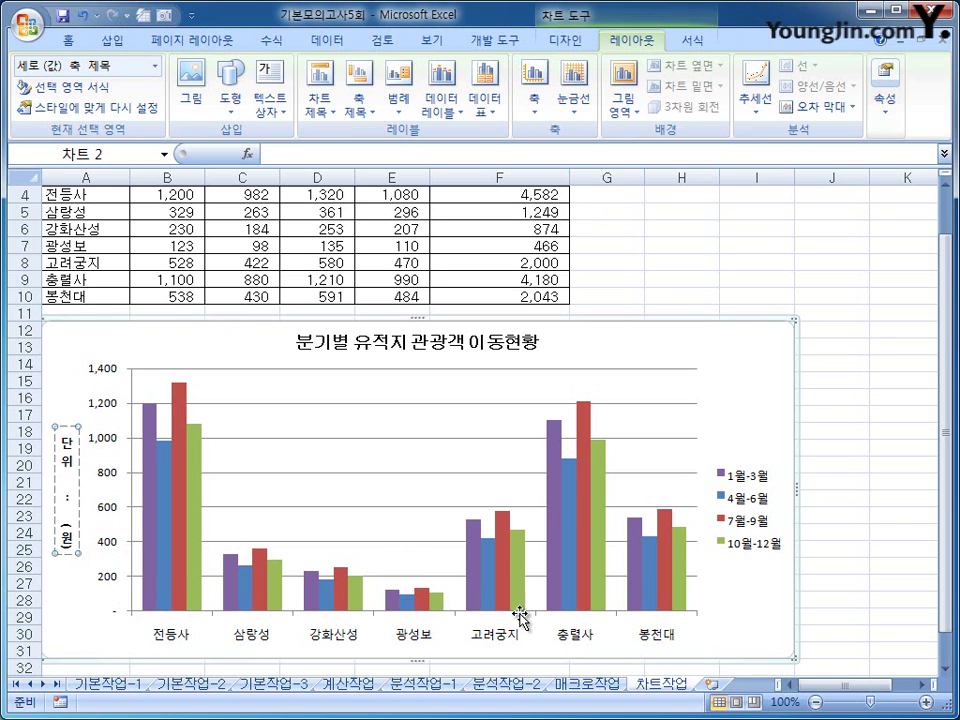
# Add a data label to only the 전등사 column of the 7월-9월 series
pyautogui.moveTo(498, 578)
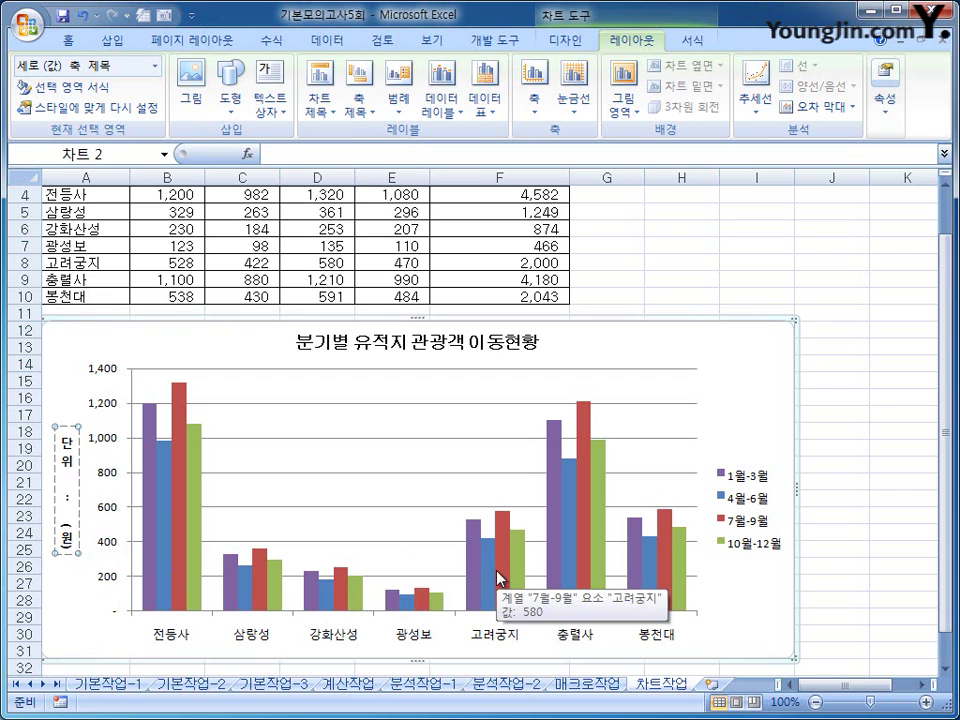
pyautogui.click(178, 516)
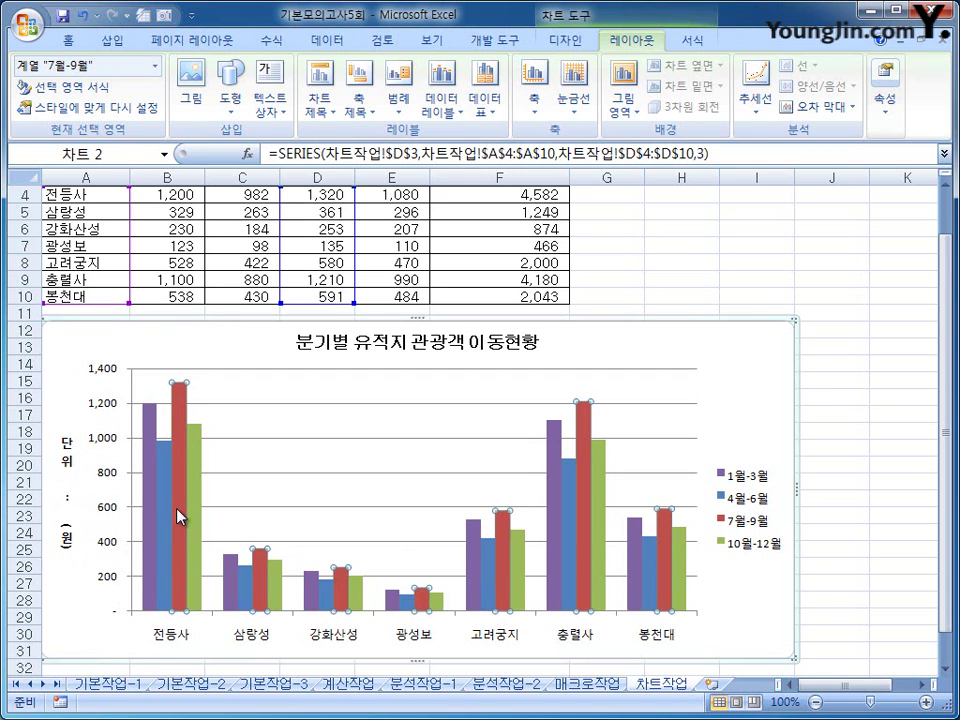
pyautogui.click(183, 425)
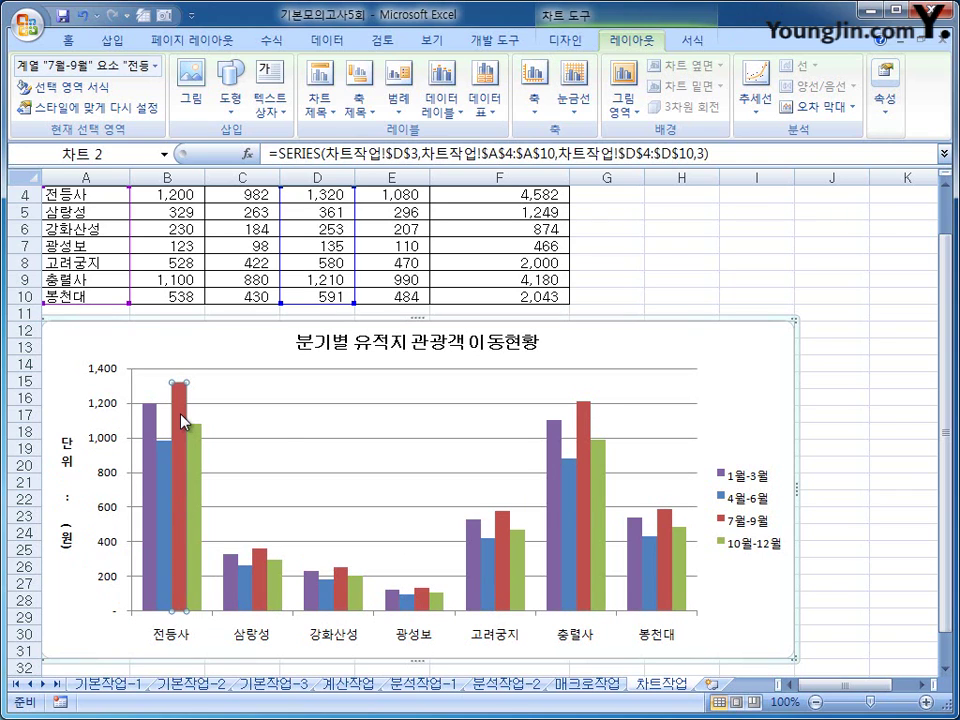
pyautogui.rightClick(183, 421)
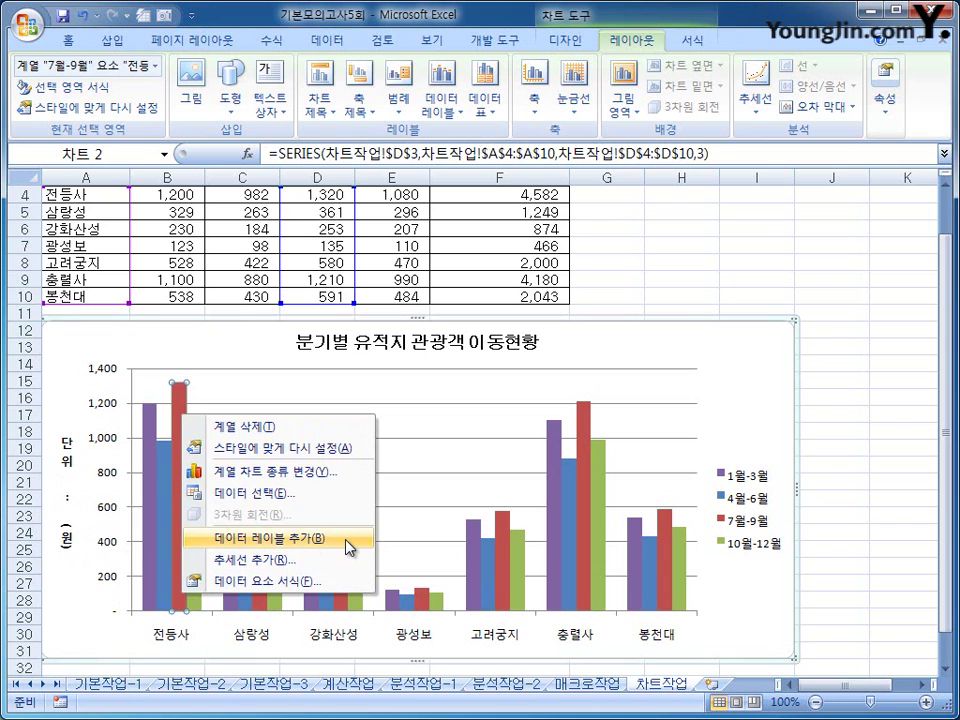
pyautogui.click(347, 543)
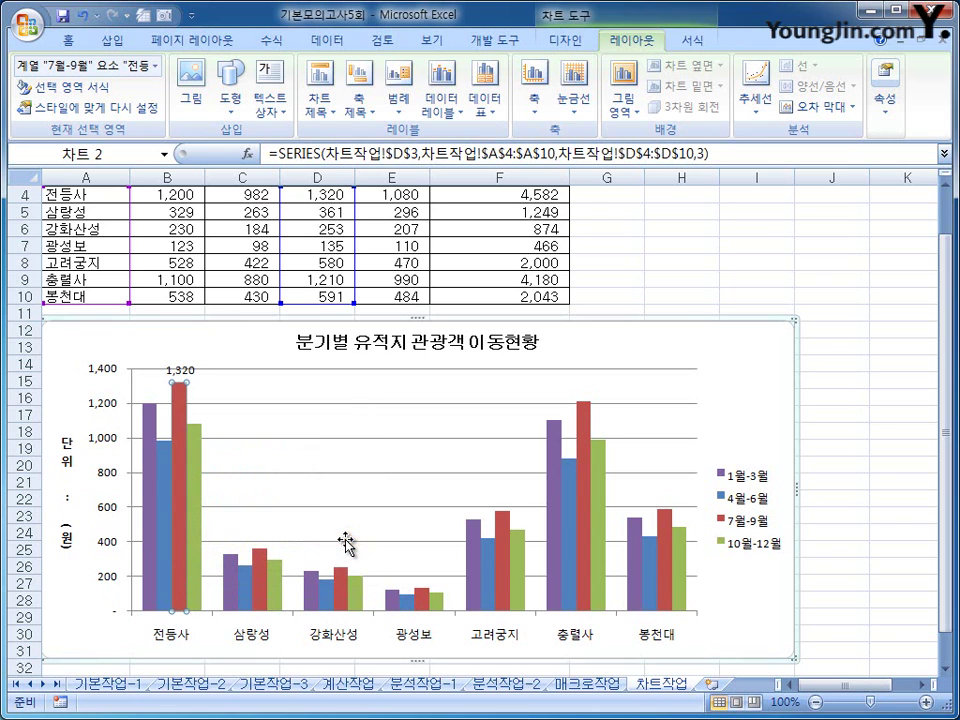
# Format the 전등사 data label in bold 굴림 at size 10
pyautogui.click(184, 372)
pyautogui.rightClick(184, 374)
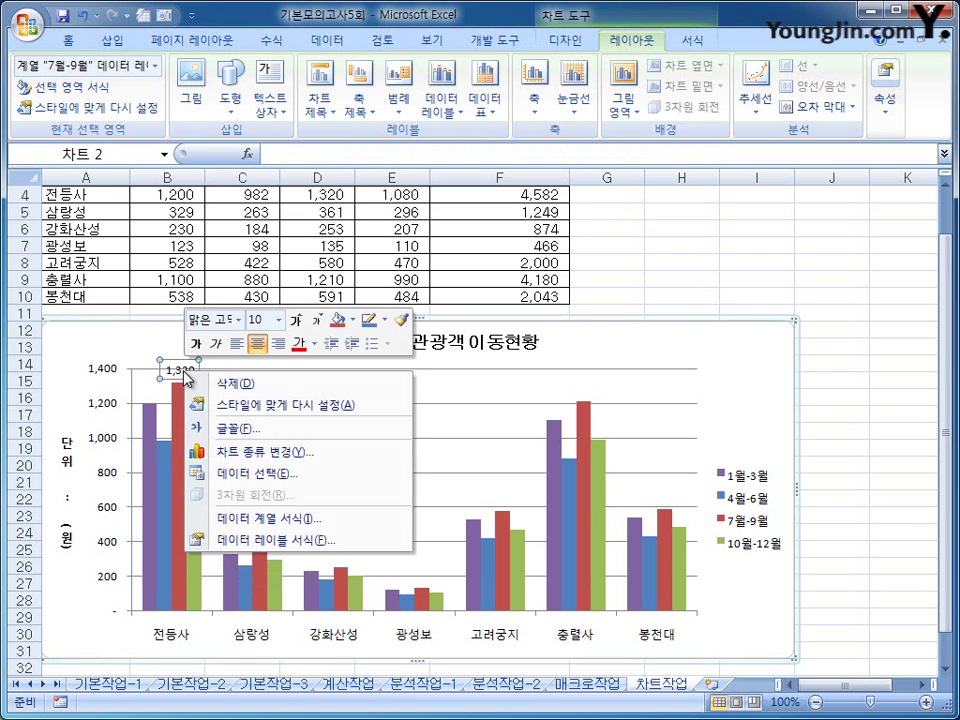
pyautogui.click(239, 320)
pyautogui.click(332, 478)
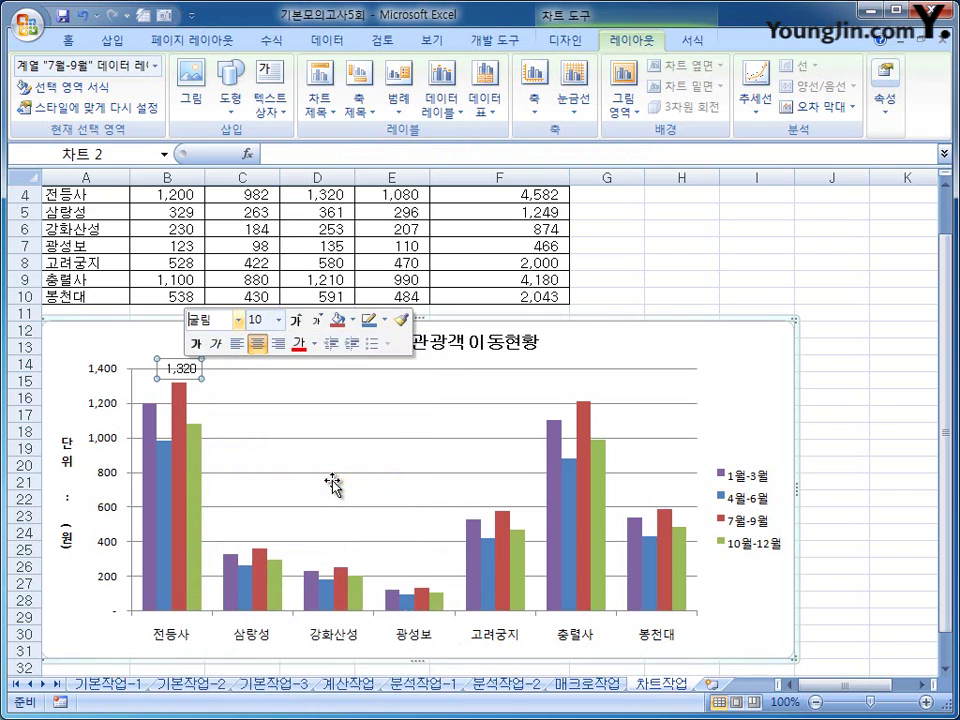
pyautogui.click(195, 344)
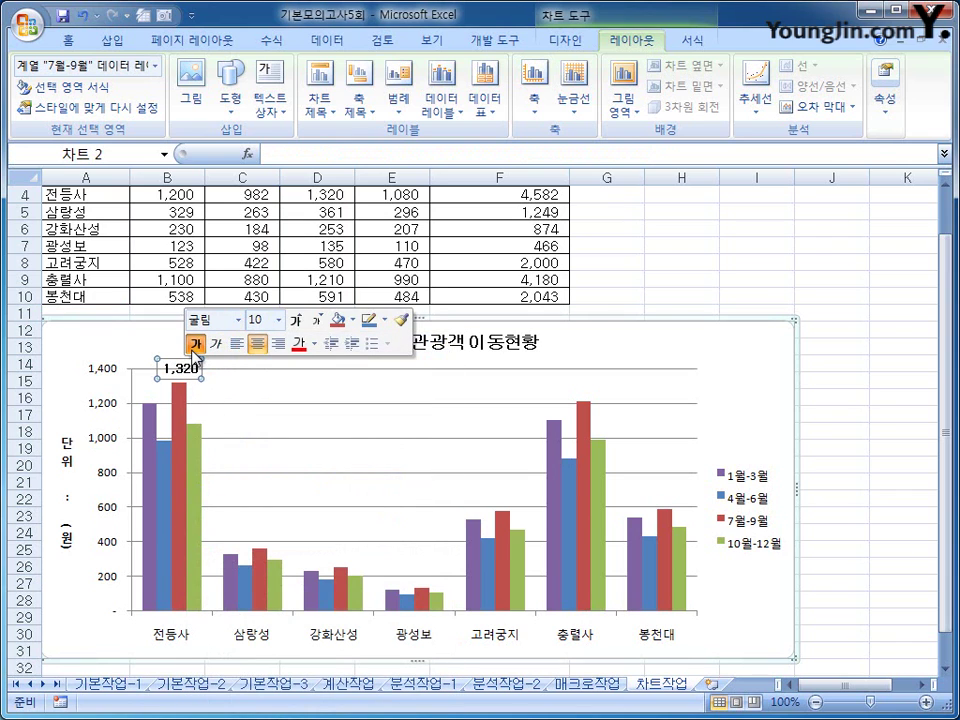
pyautogui.click(279, 320)
pyautogui.click(276, 384)
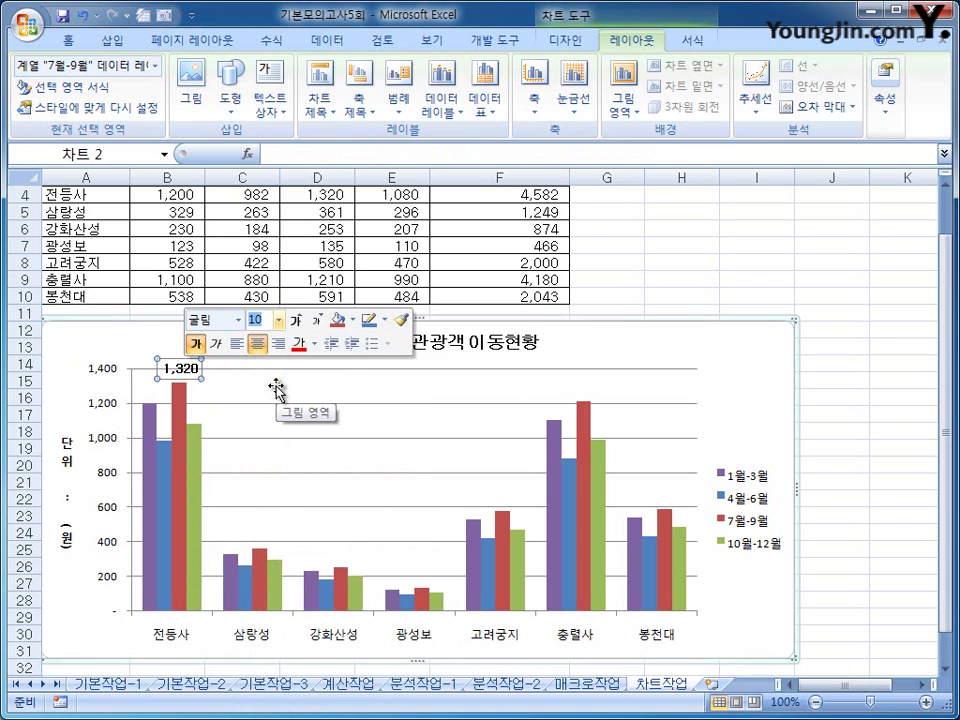
# Position the chart legend at 위쪽 and give it the first 바깥쪽 shadow preset, with a 45° angle and 3 pt distance
pyautogui.click(748, 495)
pyautogui.rightClick(744, 496)
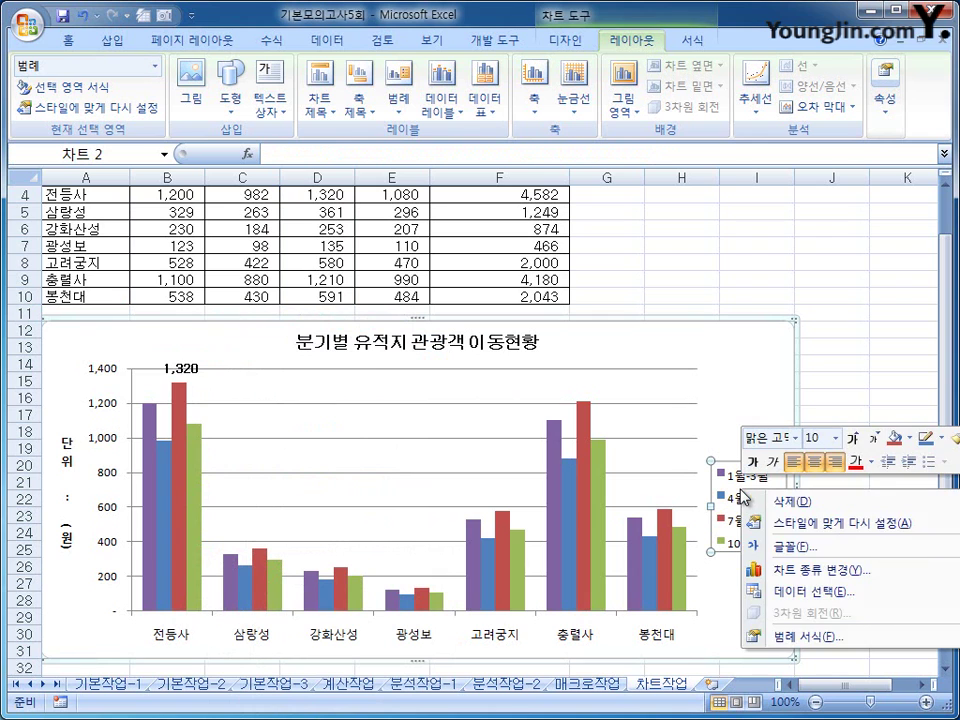
pyautogui.click(856, 636)
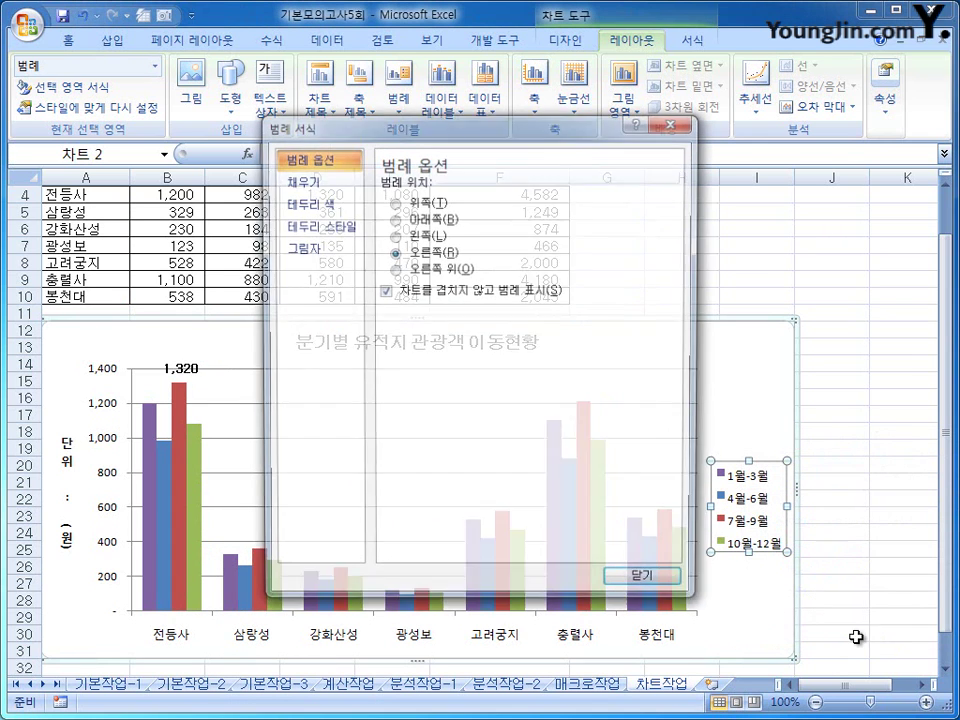
pyautogui.click(437, 204)
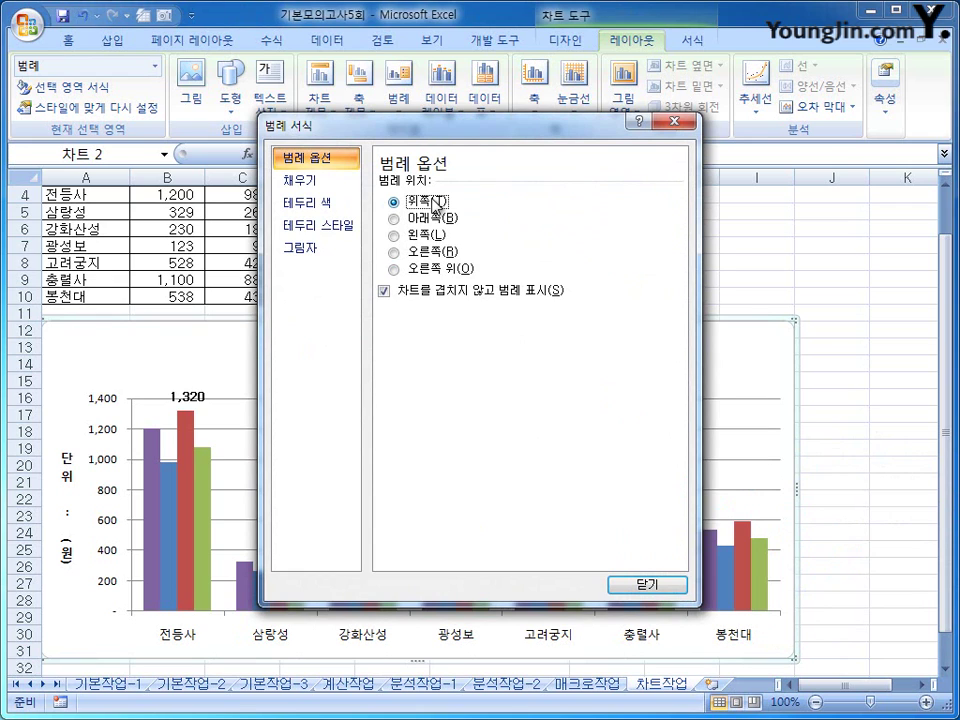
pyautogui.click(324, 251)
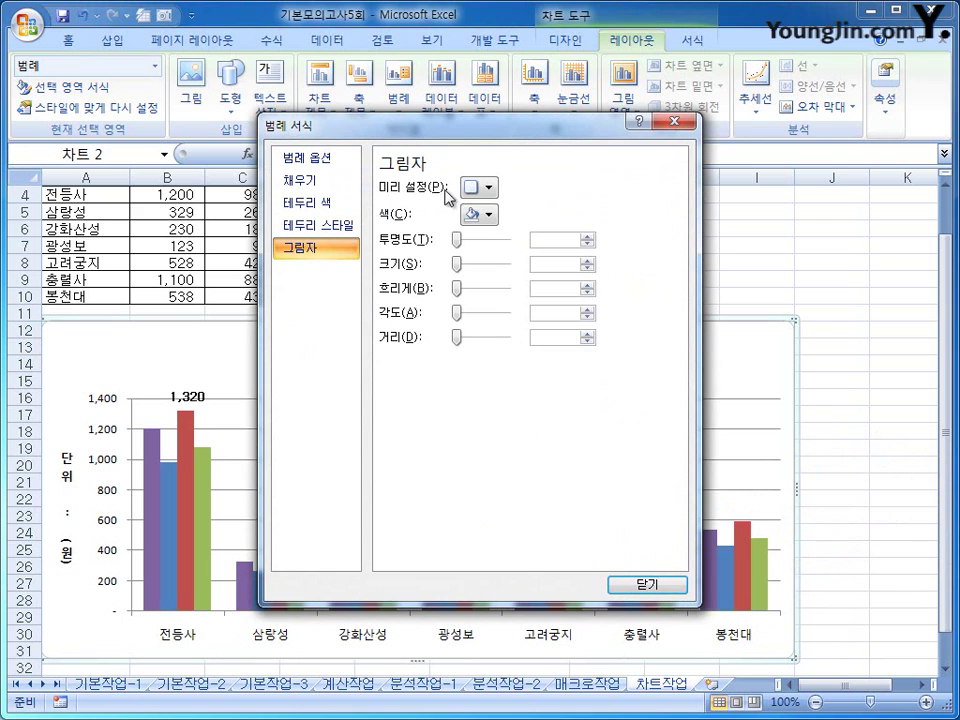
pyautogui.click(489, 188)
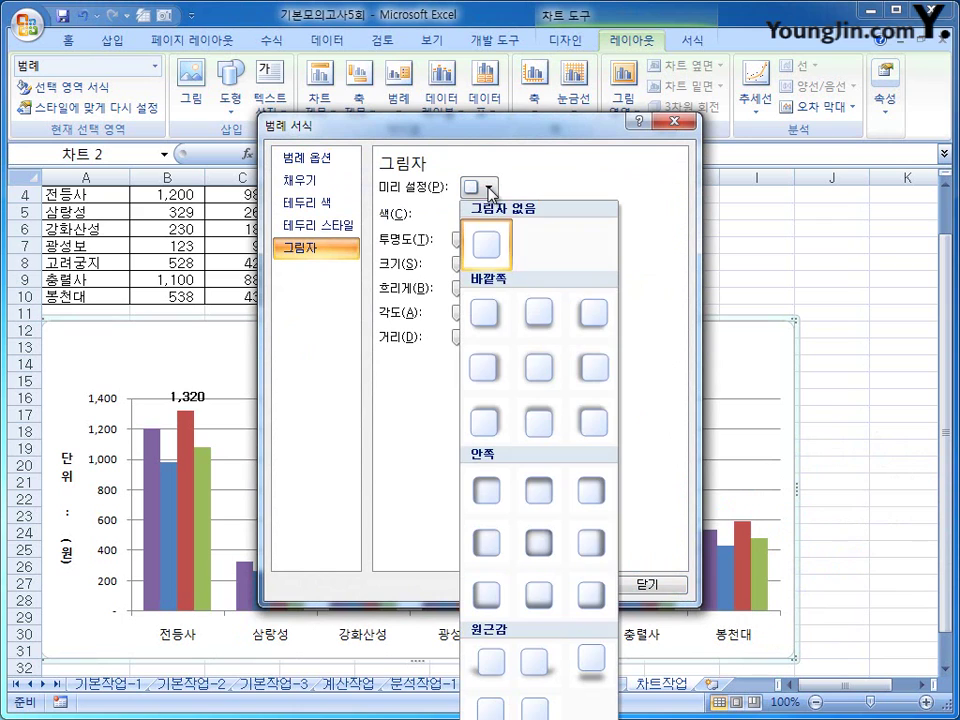
pyautogui.click(491, 324)
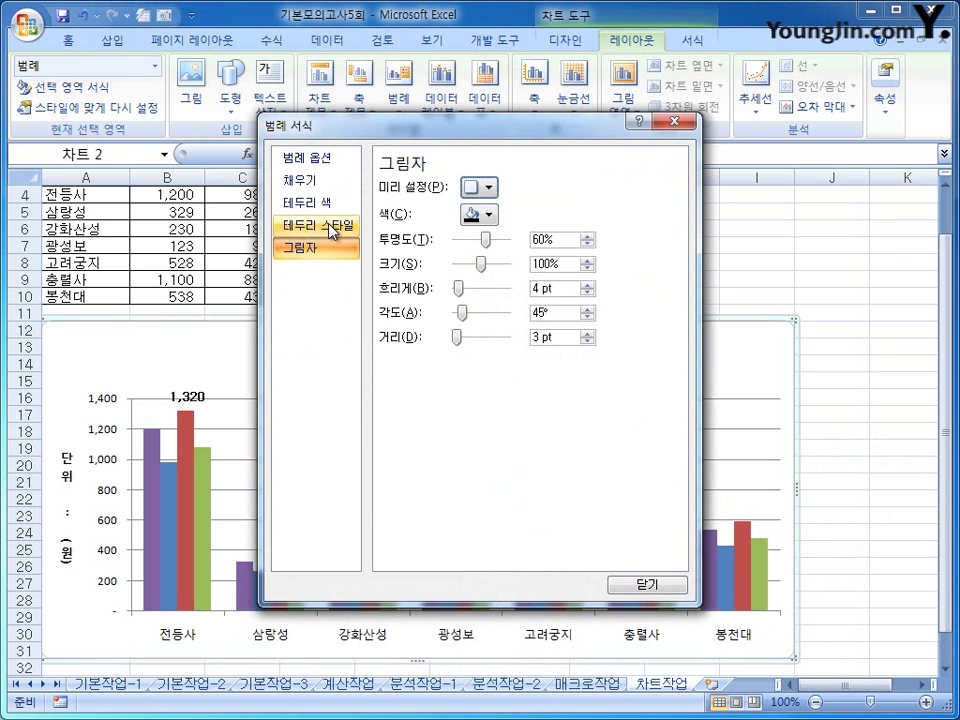
# Fill the legend with solid white, finish formatting it and deselect the chart
pyautogui.click(305, 180)
pyautogui.click(428, 210)
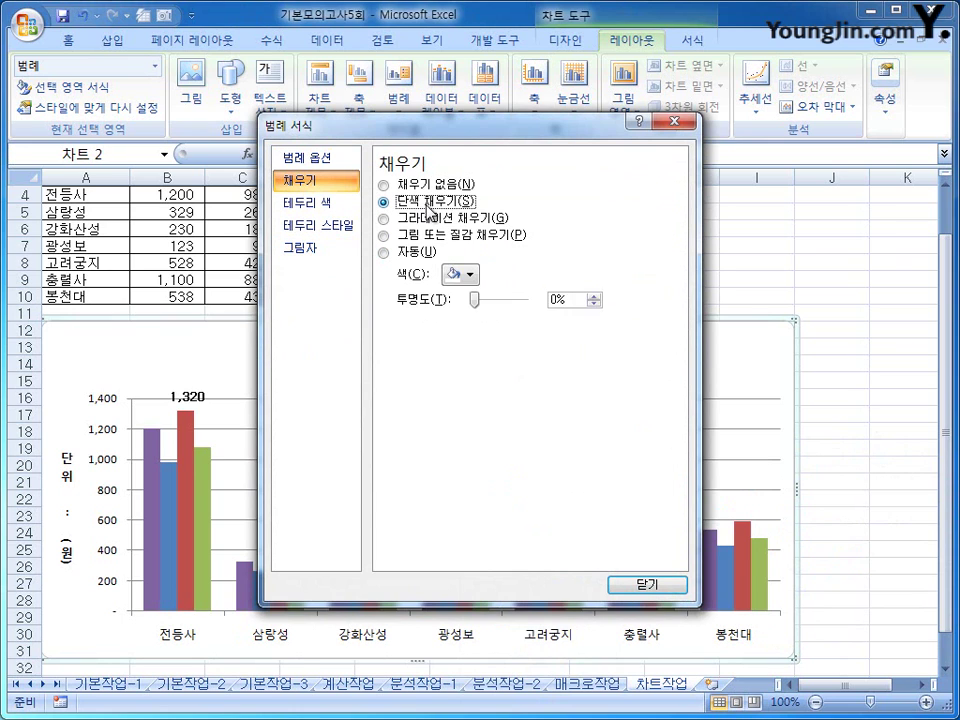
pyautogui.click(462, 273)
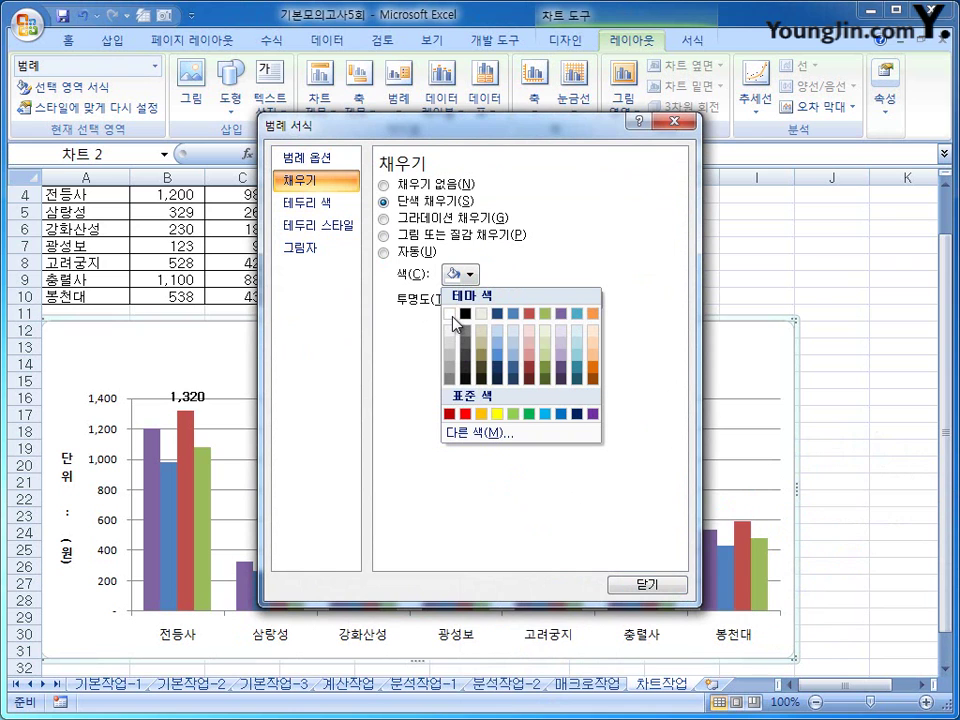
pyautogui.click(448, 318)
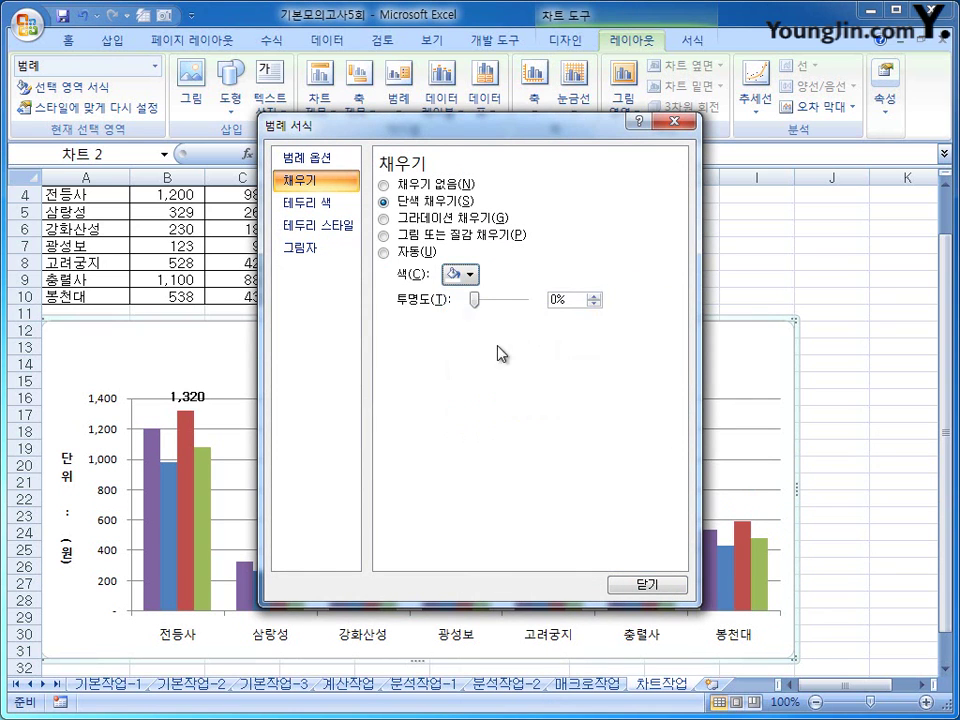
pyautogui.click(648, 584)
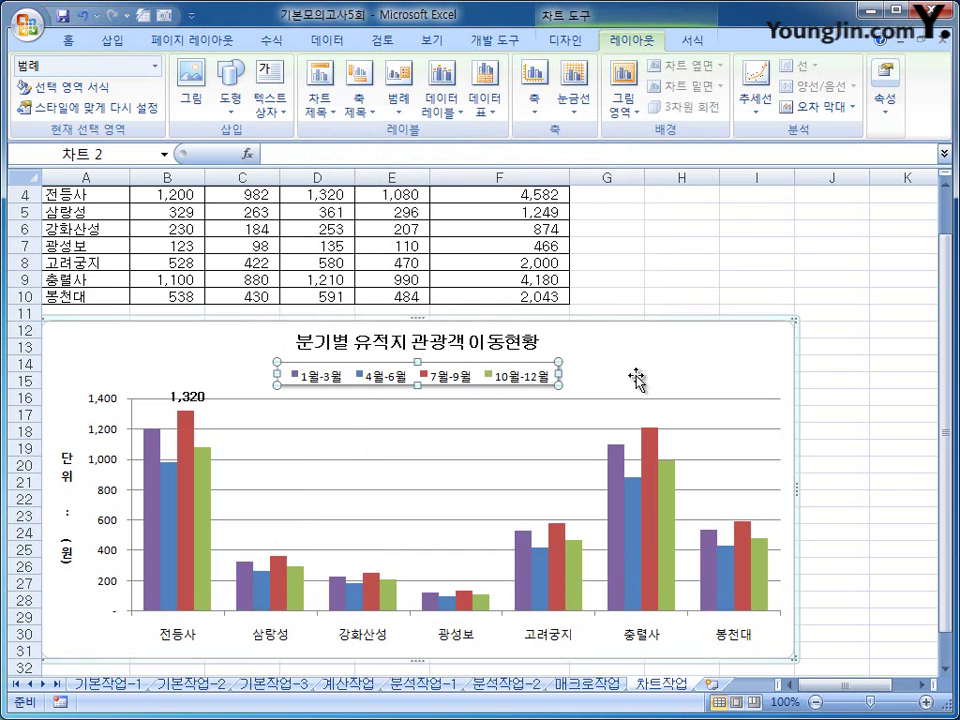
pyautogui.click(873, 449)
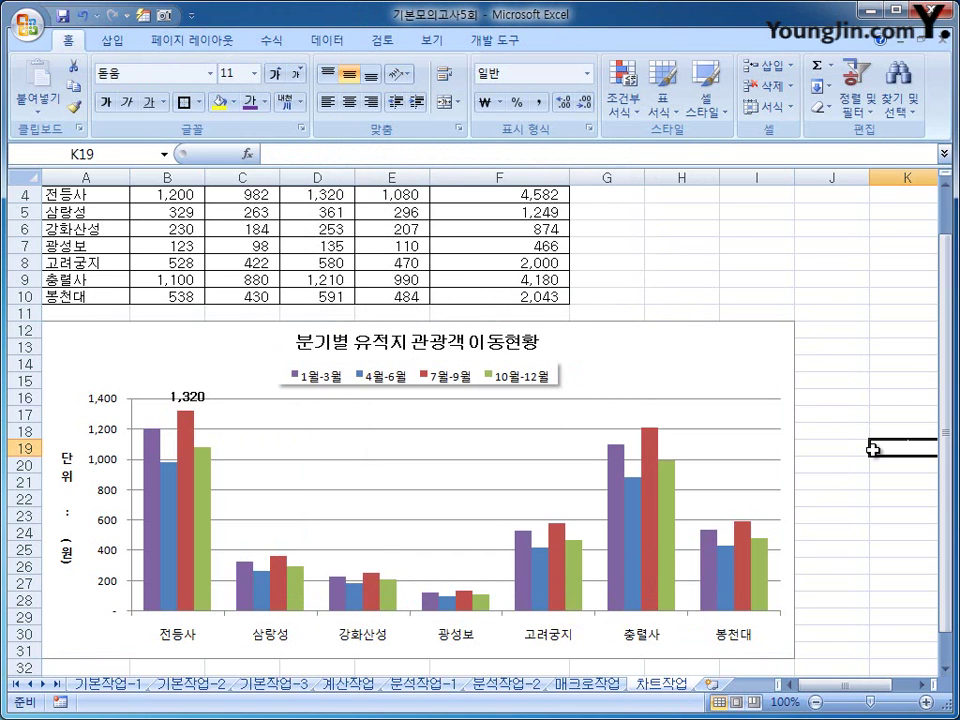